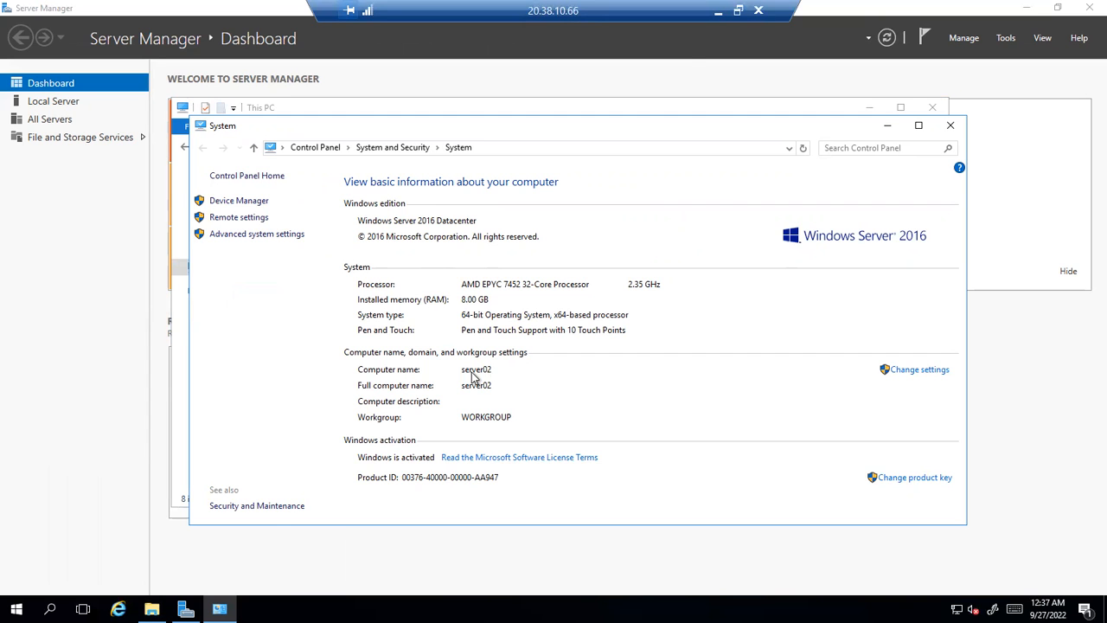
Minimize the server02 remote session and bring the Paint Active Directory notes into view
left_click(717, 10)
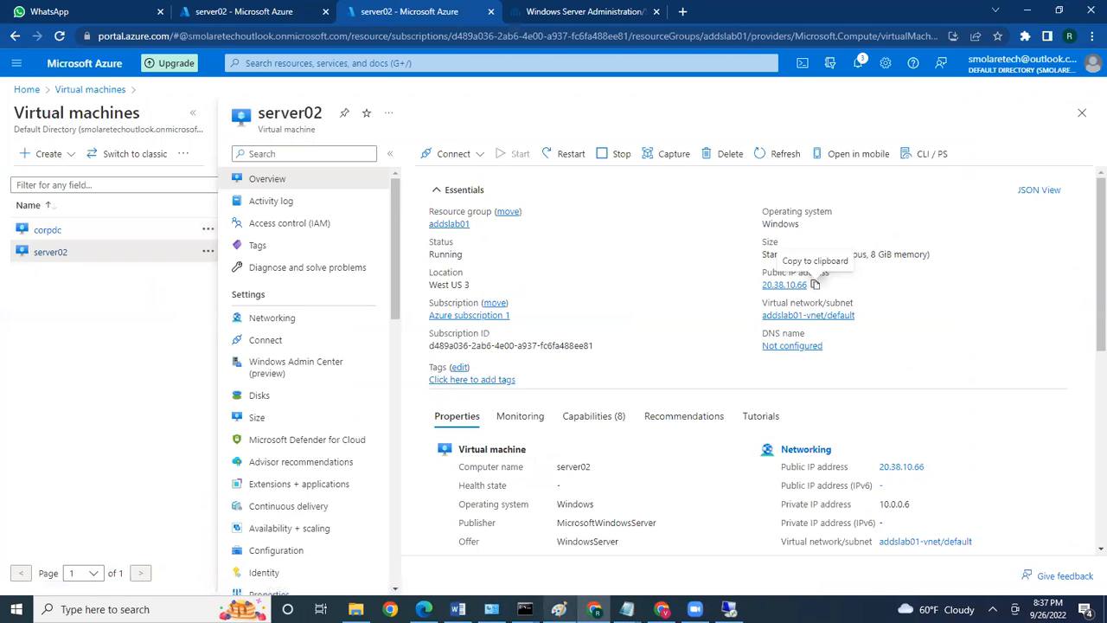
left_click(560, 610)
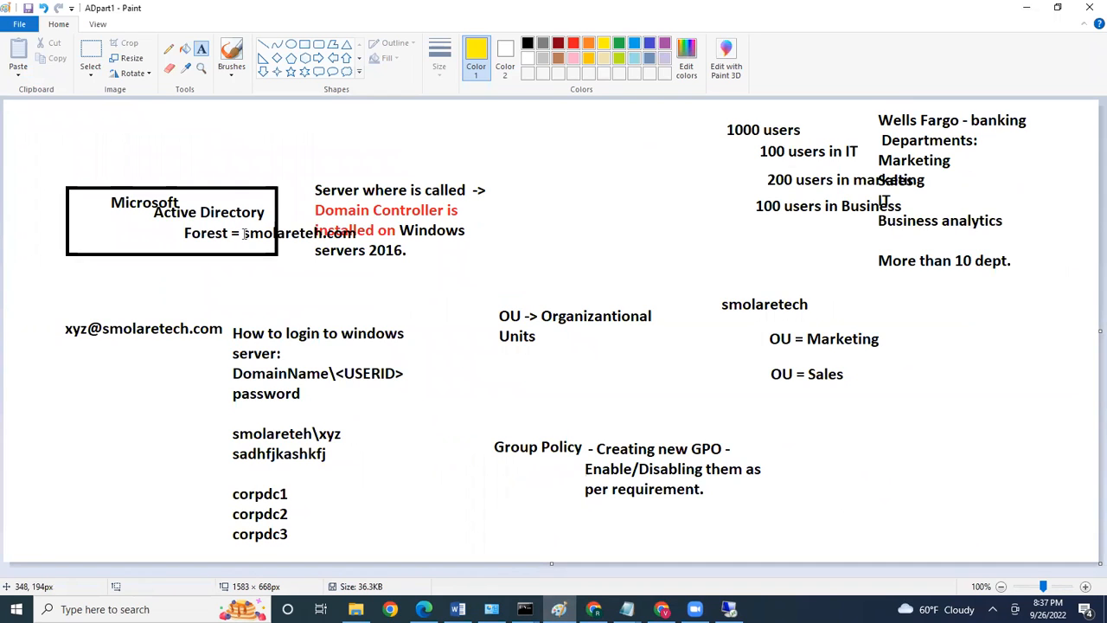
Place text boxes beside the Forest line and over corpdc1, then switch to server02's Azure page
left_click(244, 226)
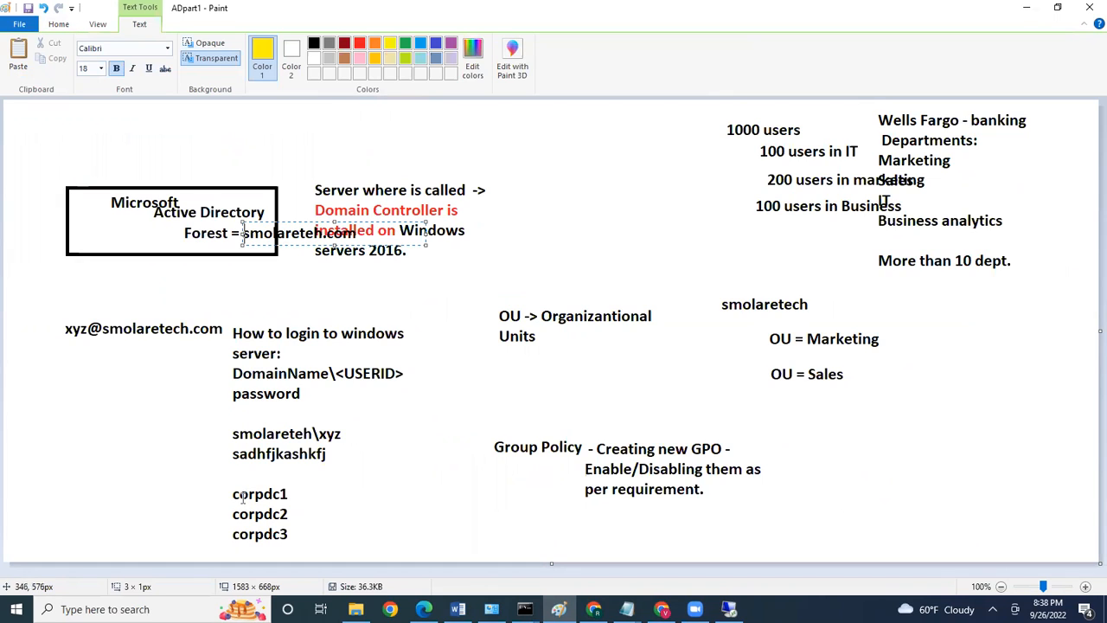
left_click_drag(233, 498, 244, 498)
left_click(540, 480)
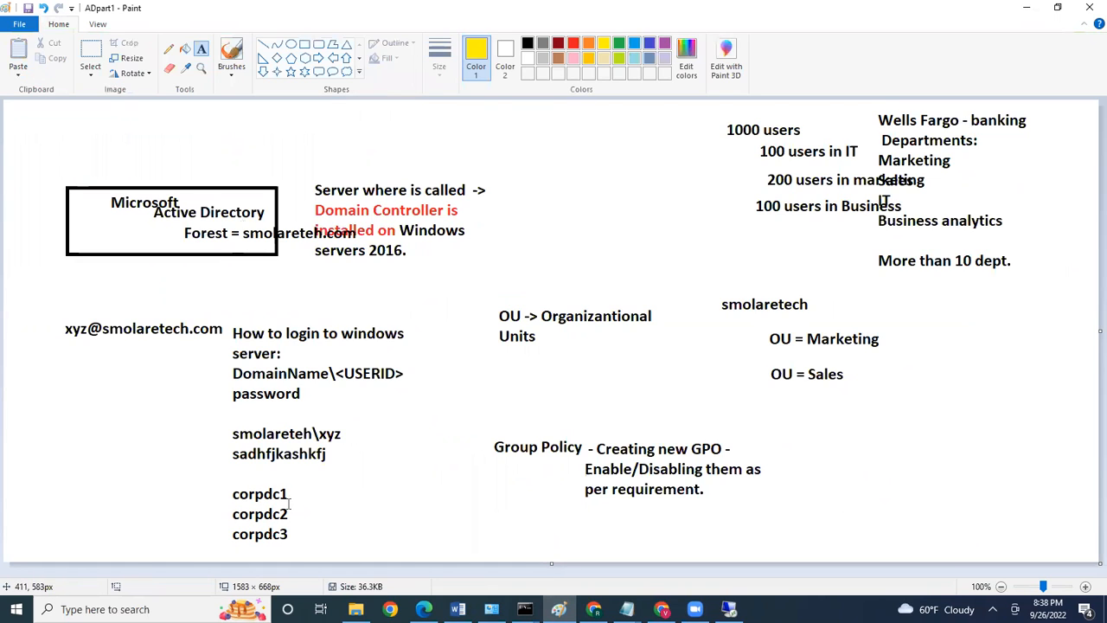
mouse_move(593, 608)
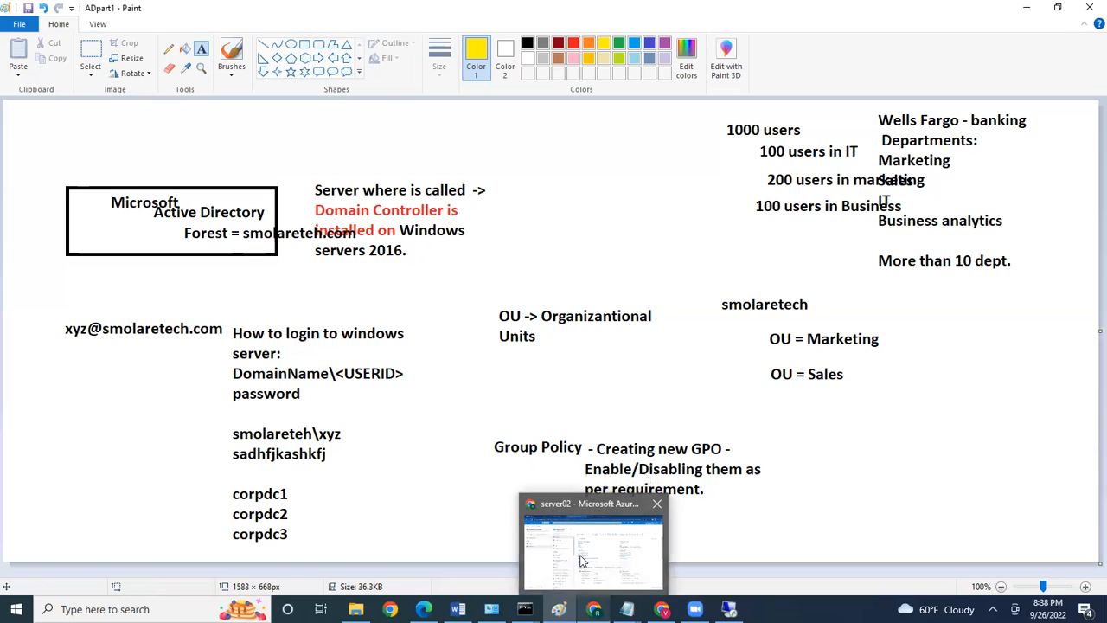
left_click(580, 563)
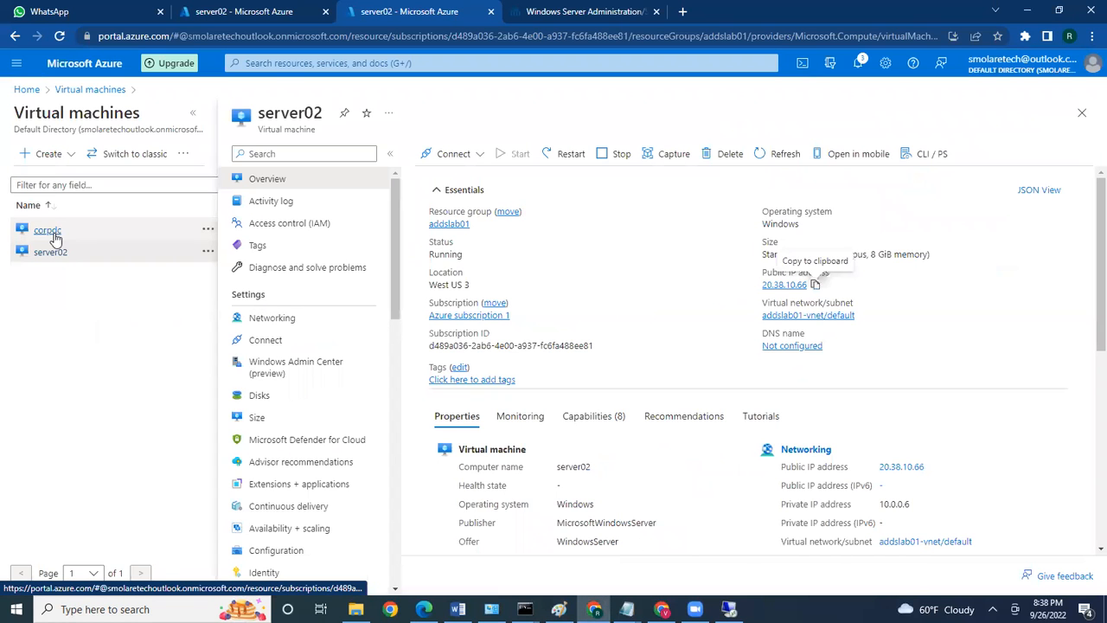
Start the corpdc virtual machine from the Azure list, then return to the server02 remote session
left_click(159, 230)
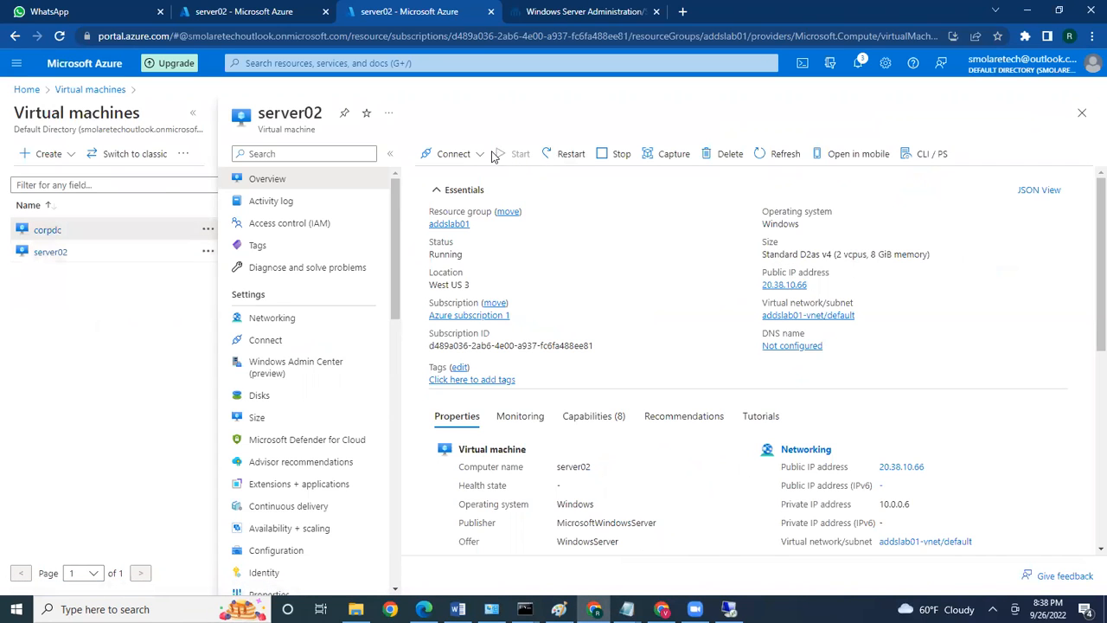
left_click(208, 230)
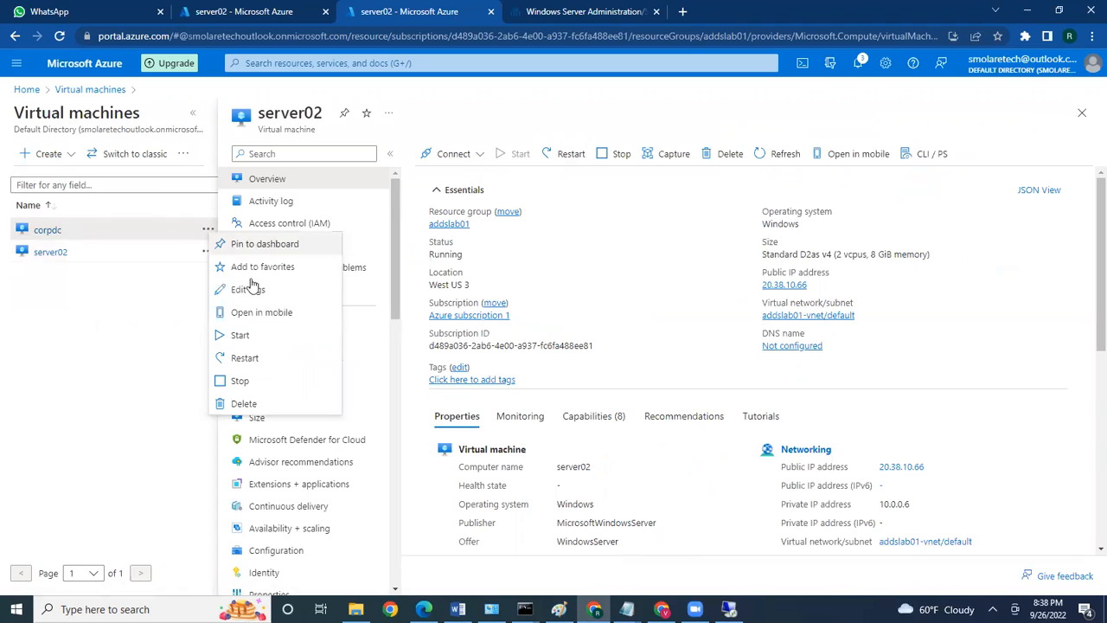
left_click(242, 336)
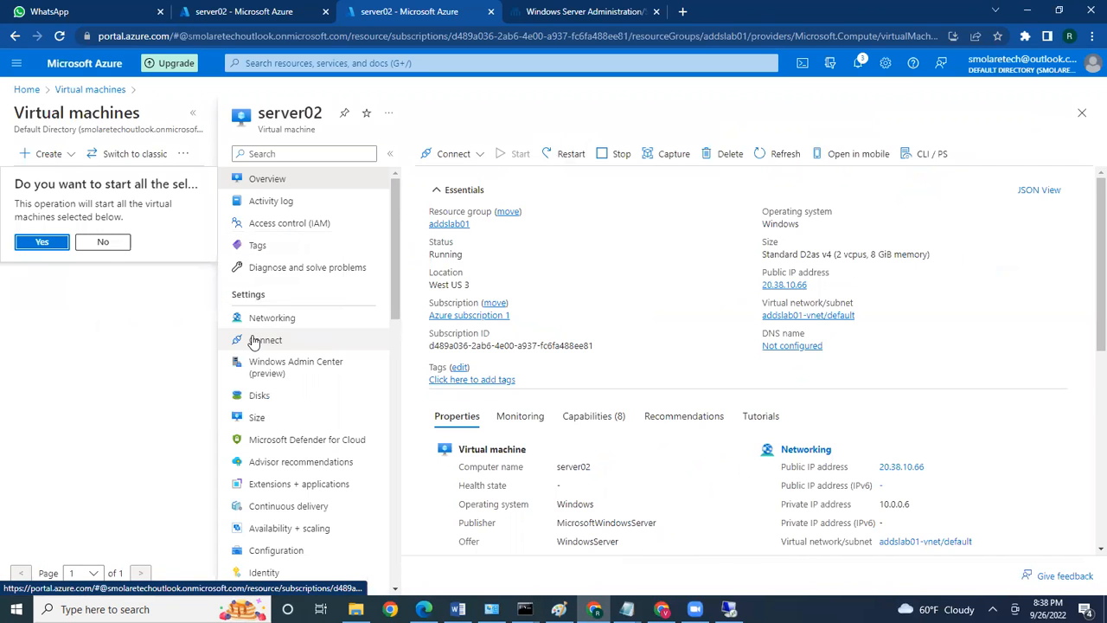
left_click(50, 244)
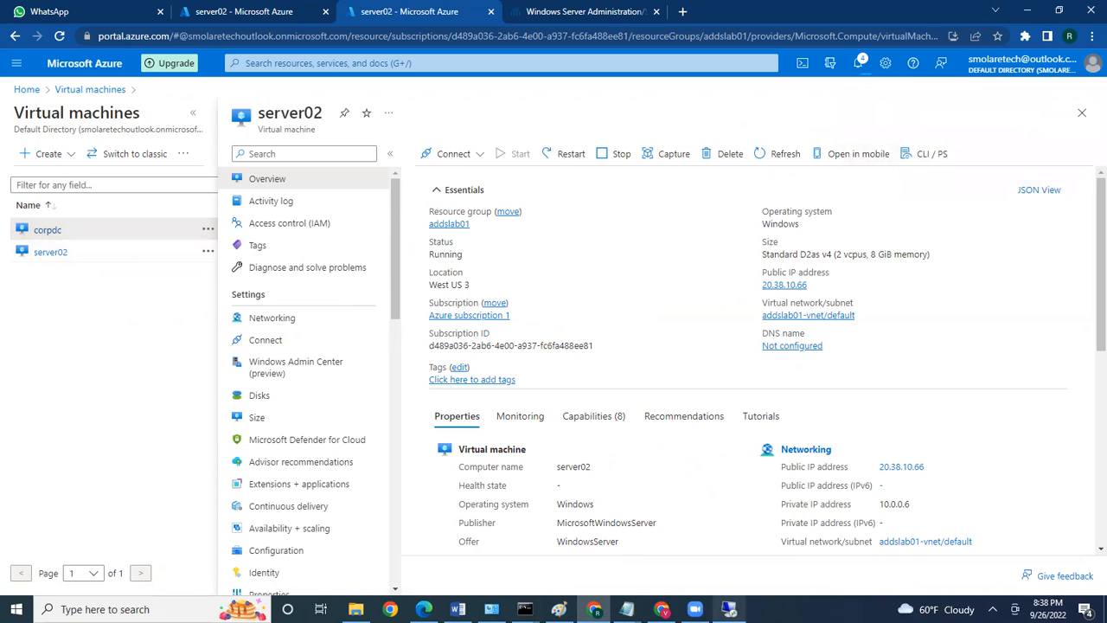
left_click(728, 608)
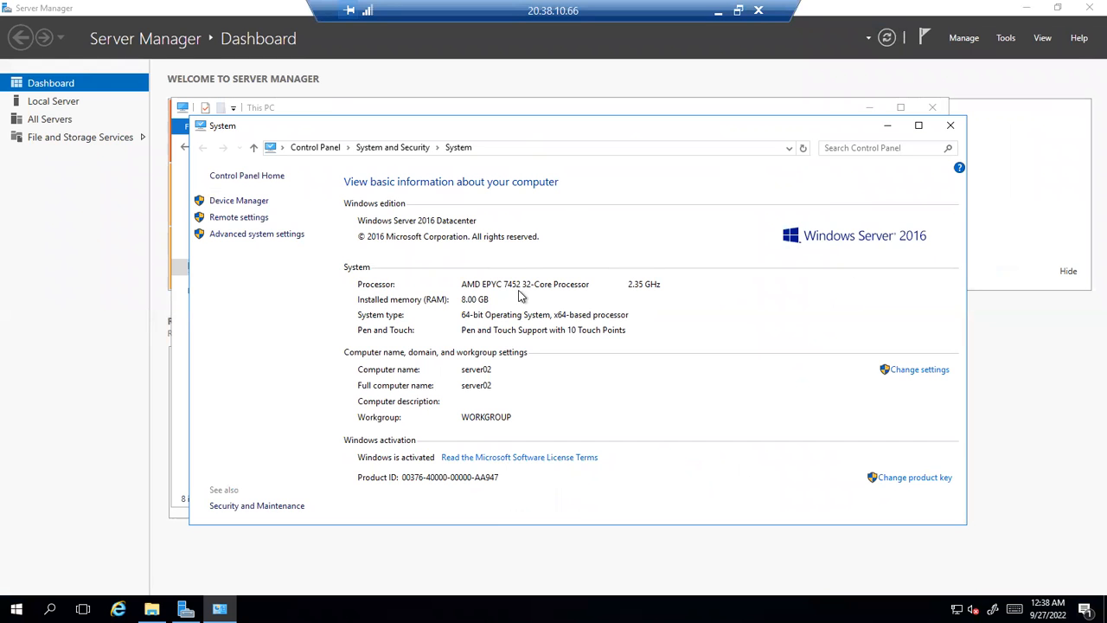
Return the server02 session to full screen and open System Properties via Change settings
double_click(391, 22)
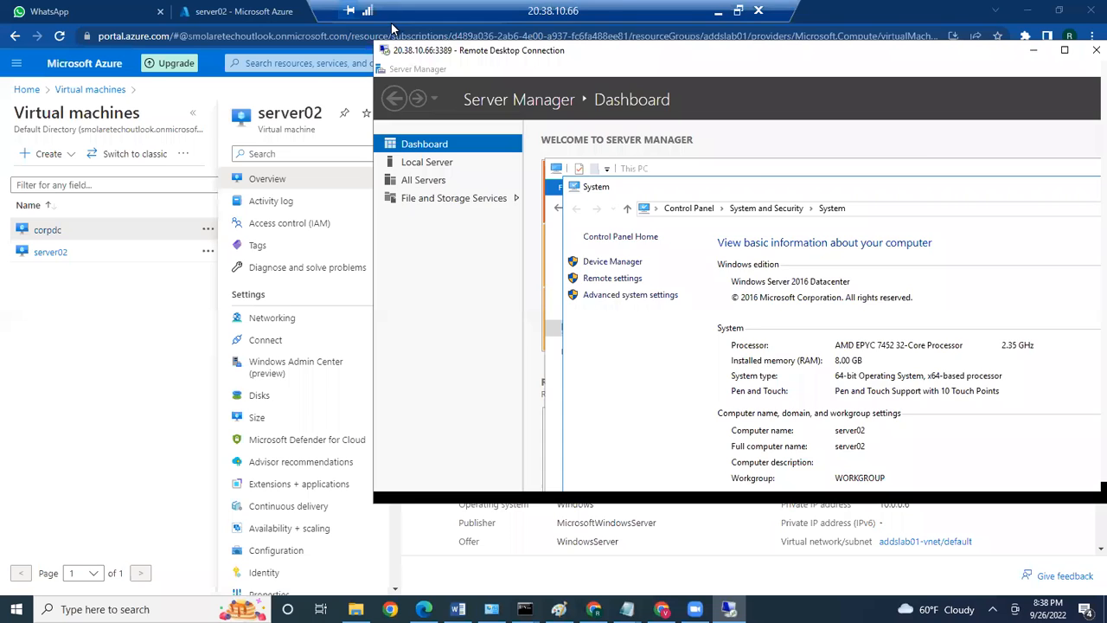
left_click(391, 23)
left_click(730, 610)
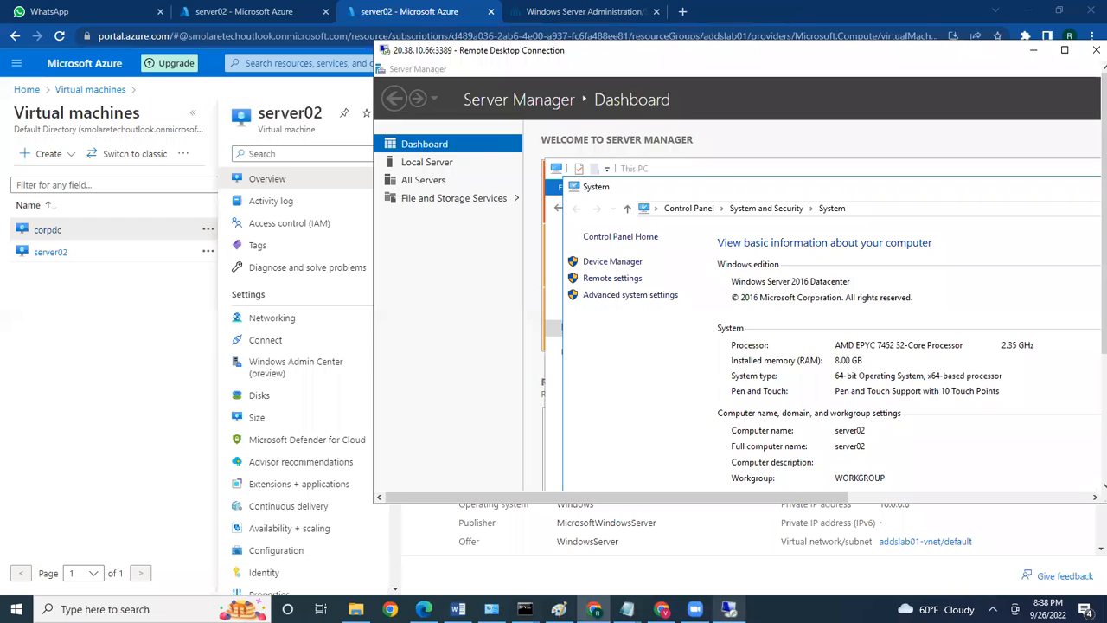
double_click(648, 52)
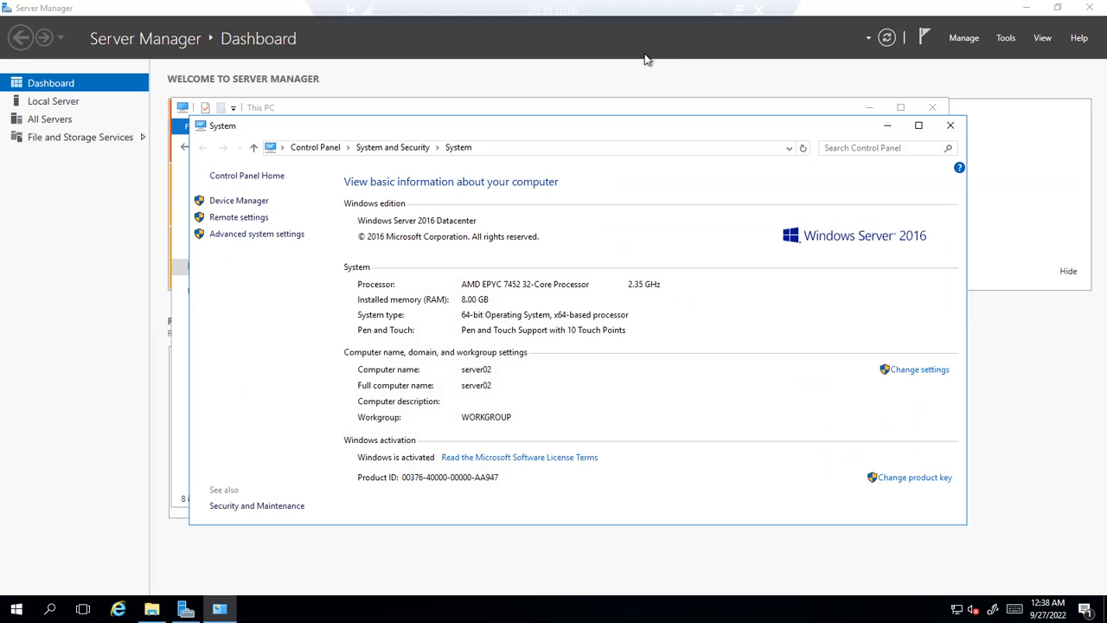
left_click(919, 370)
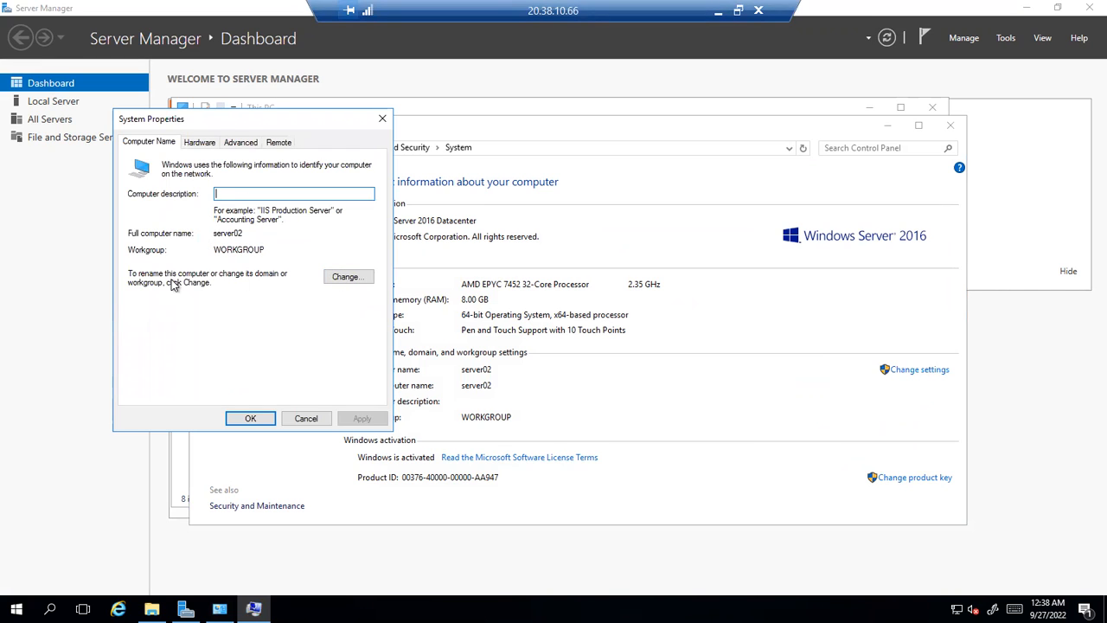
Try joining server02 to the lab.local domain, dismiss the no-domain-controller error, and minimize the session
left_click(354, 277)
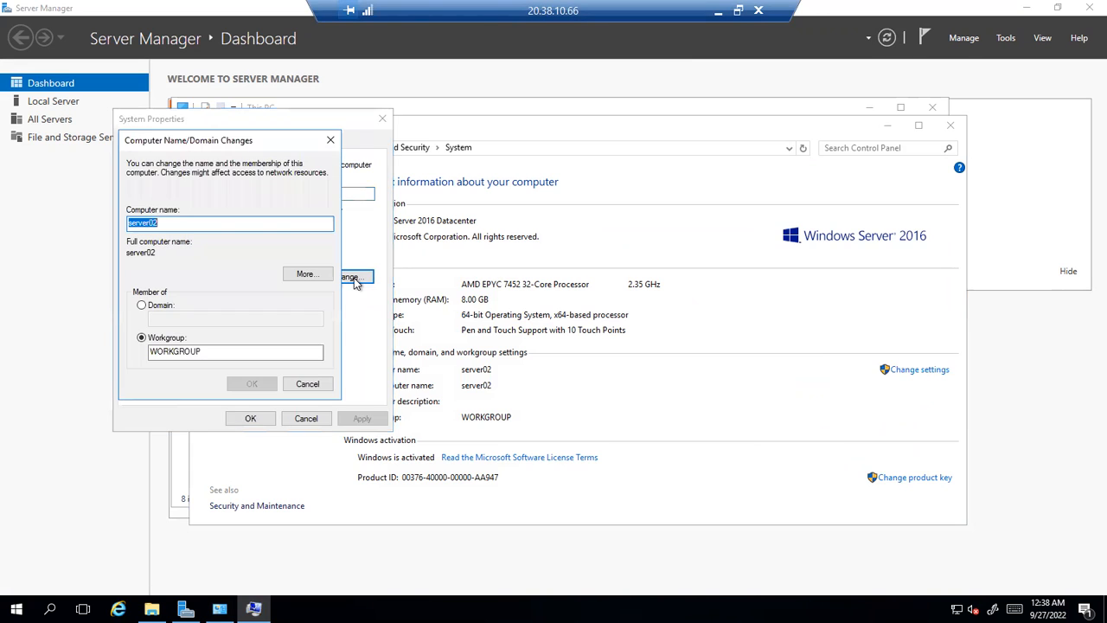
left_click(161, 222)
left_click(156, 307)
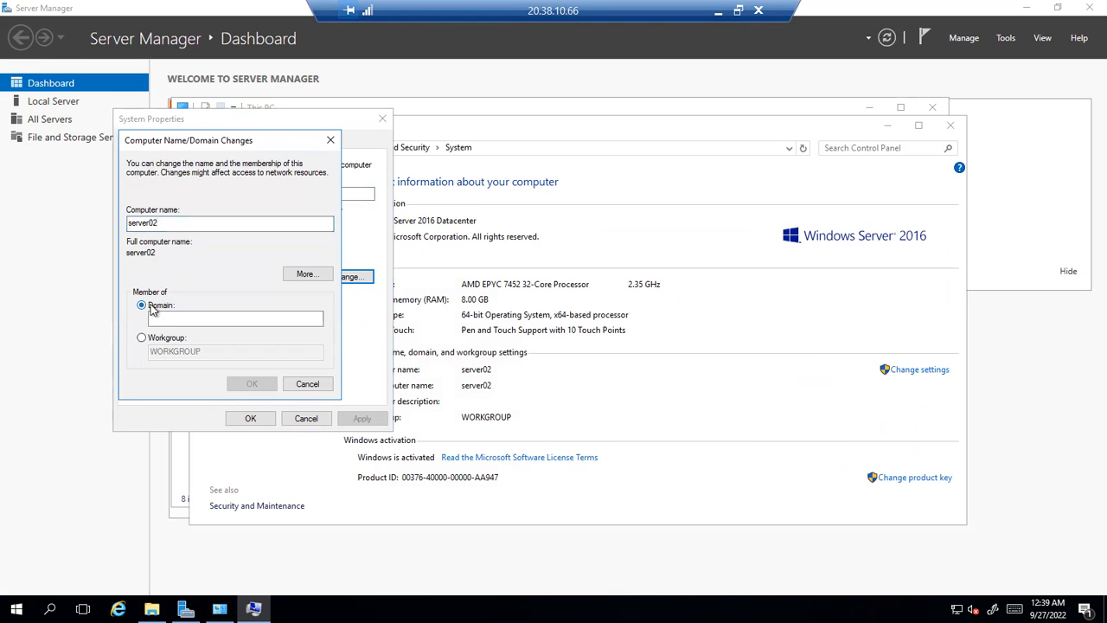
left_click(159, 315)
type("lab.local")
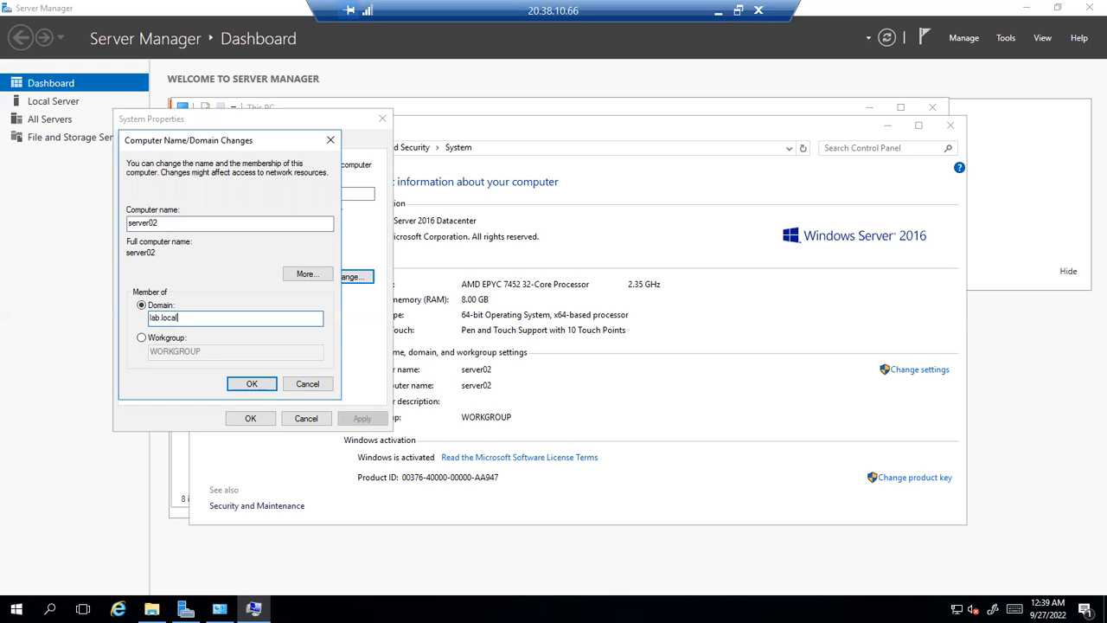
left_click(251, 384)
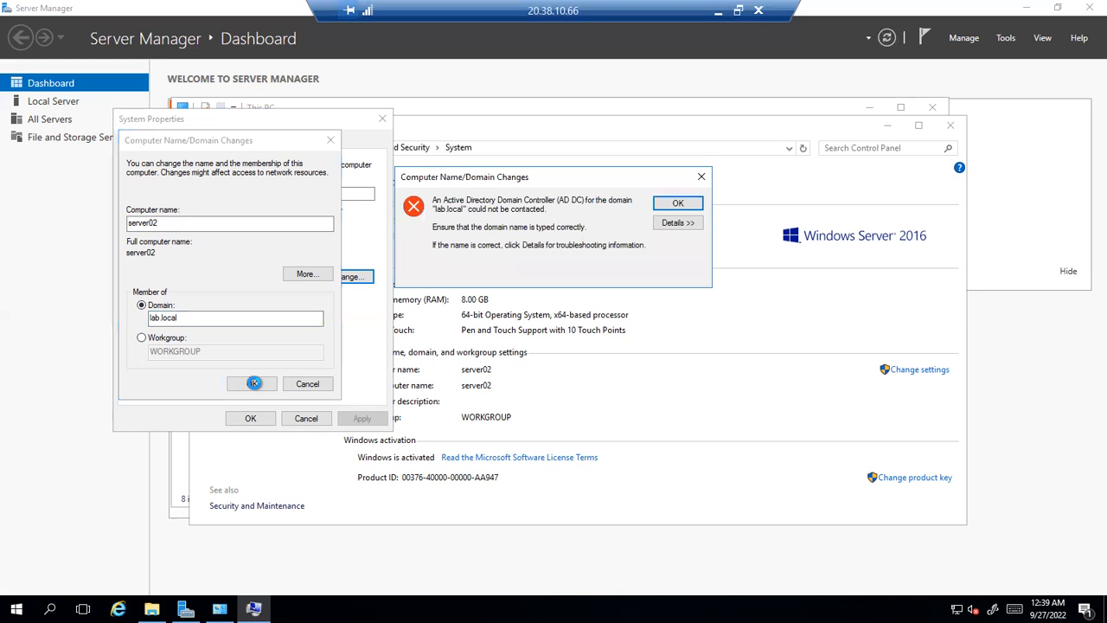
left_click(680, 204)
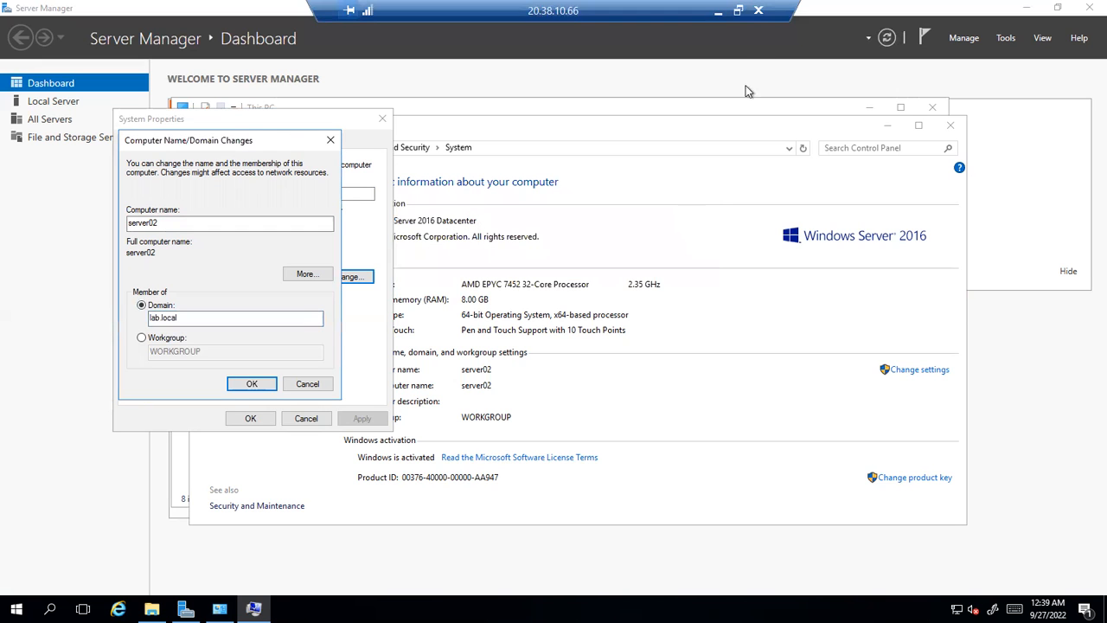
left_click(751, 26)
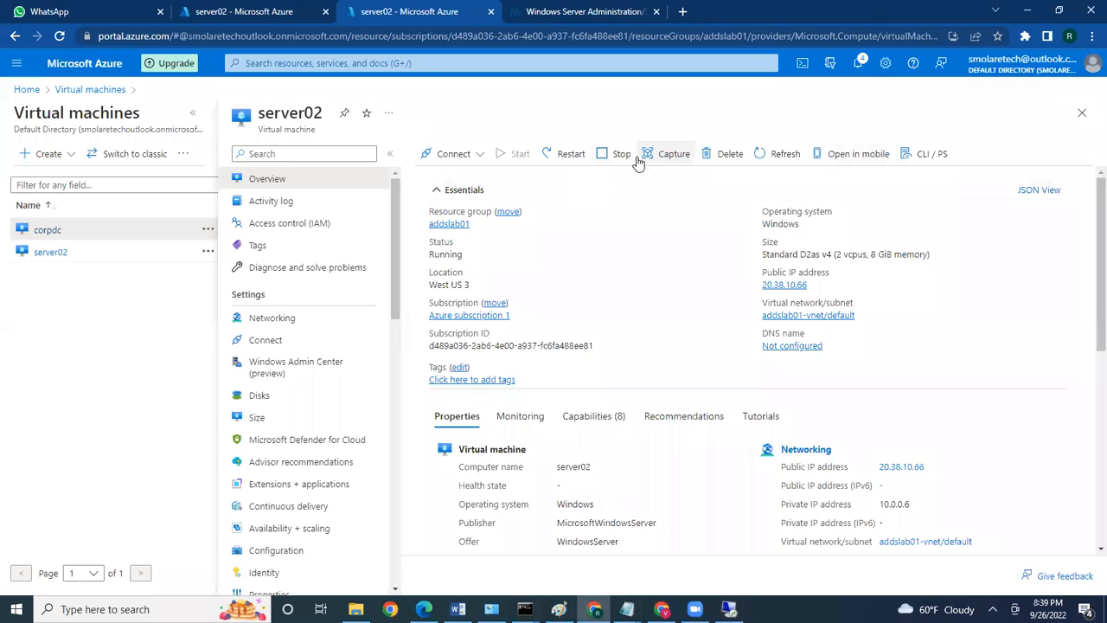
Refresh server02's status and download its RDP file from the Connect page
left_click(786, 160)
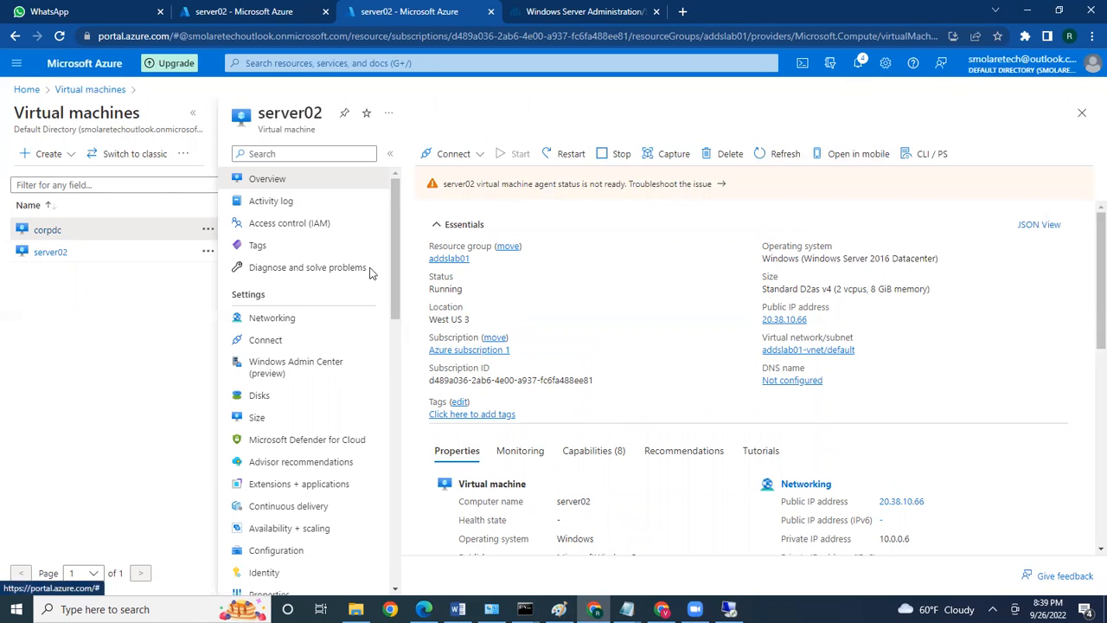
left_click(475, 158)
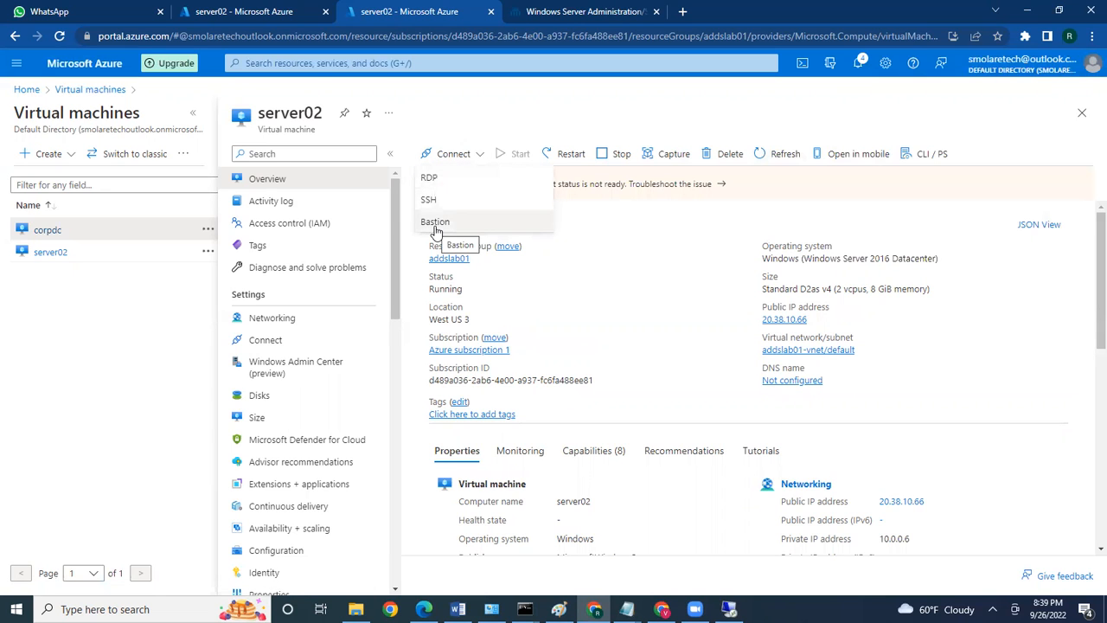
left_click(432, 178)
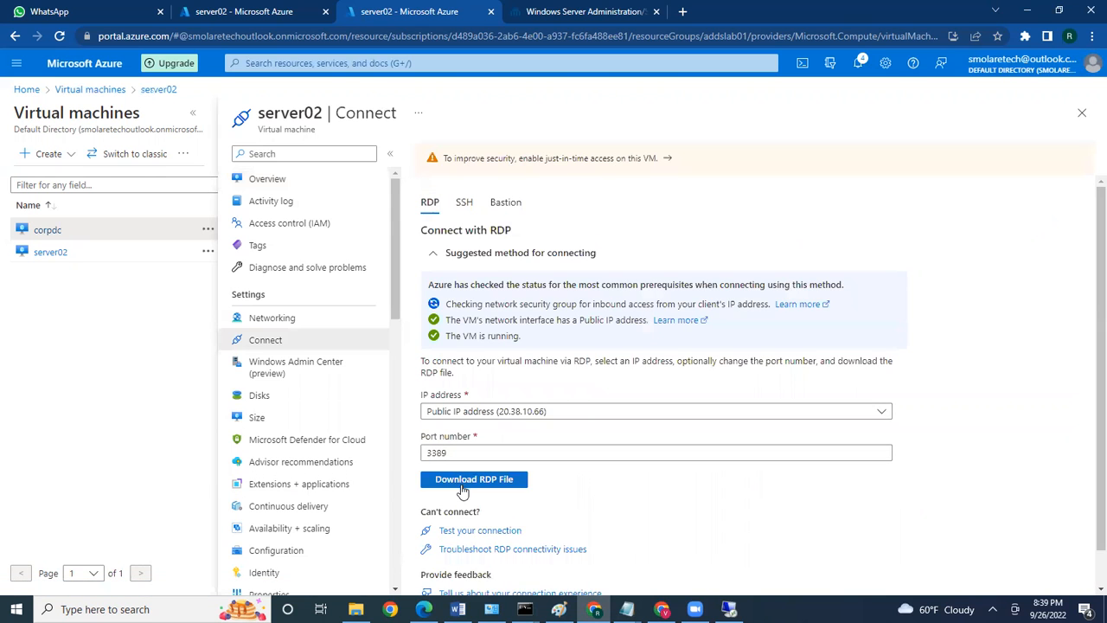
left_click(461, 481)
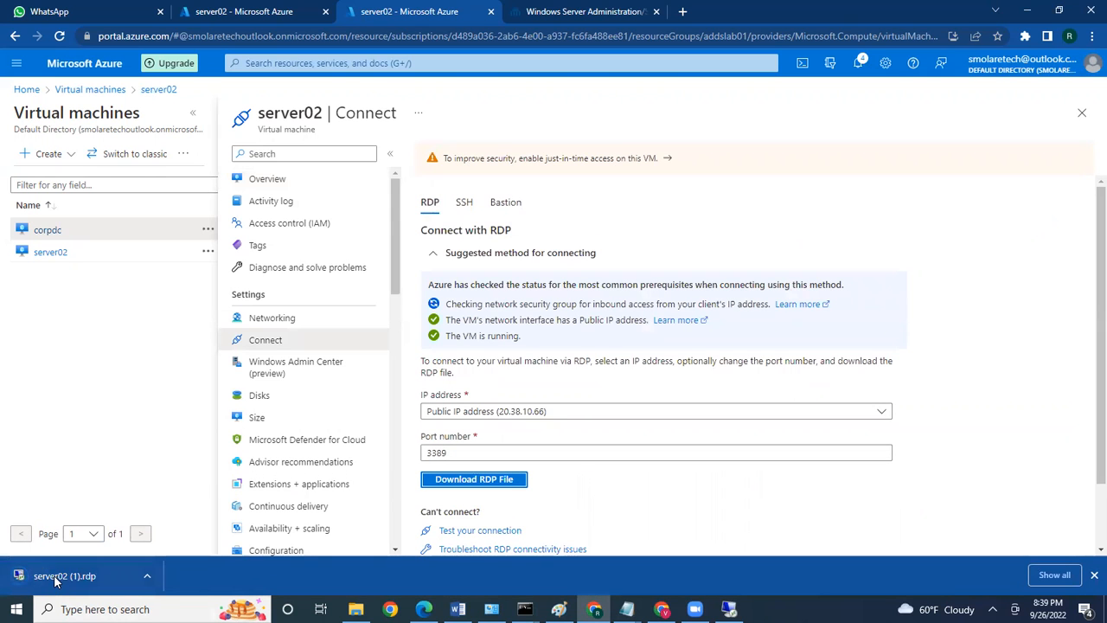
Download corpdc's RDP file from its Connect page and open the corpdc (1).rdp download
left_click(67, 234)
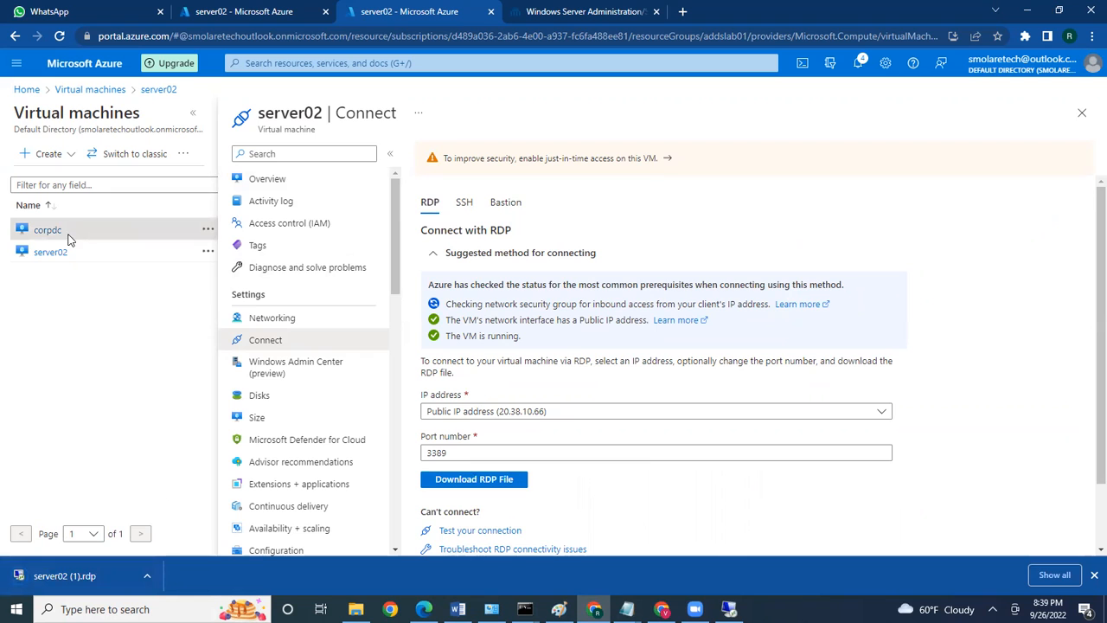
left_click(47, 231)
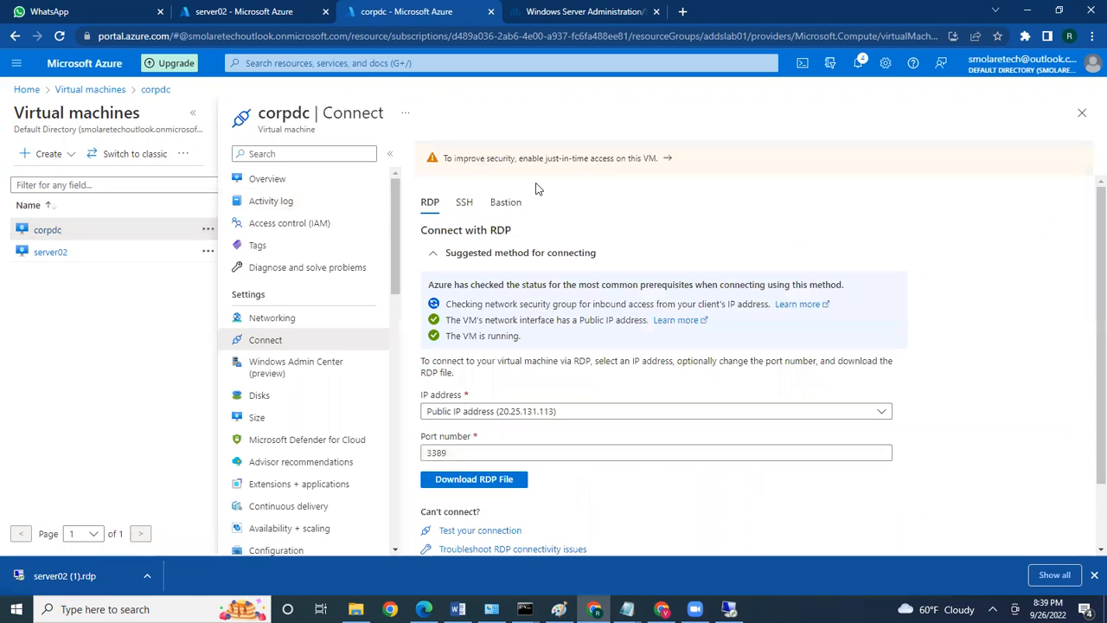
left_click(466, 485)
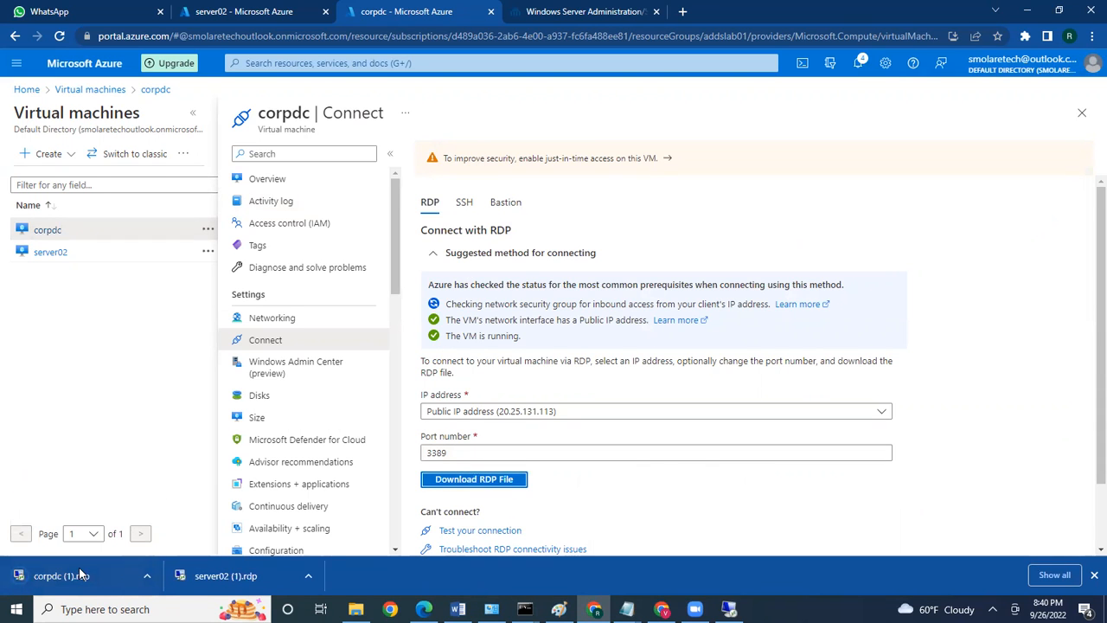
left_click(81, 573)
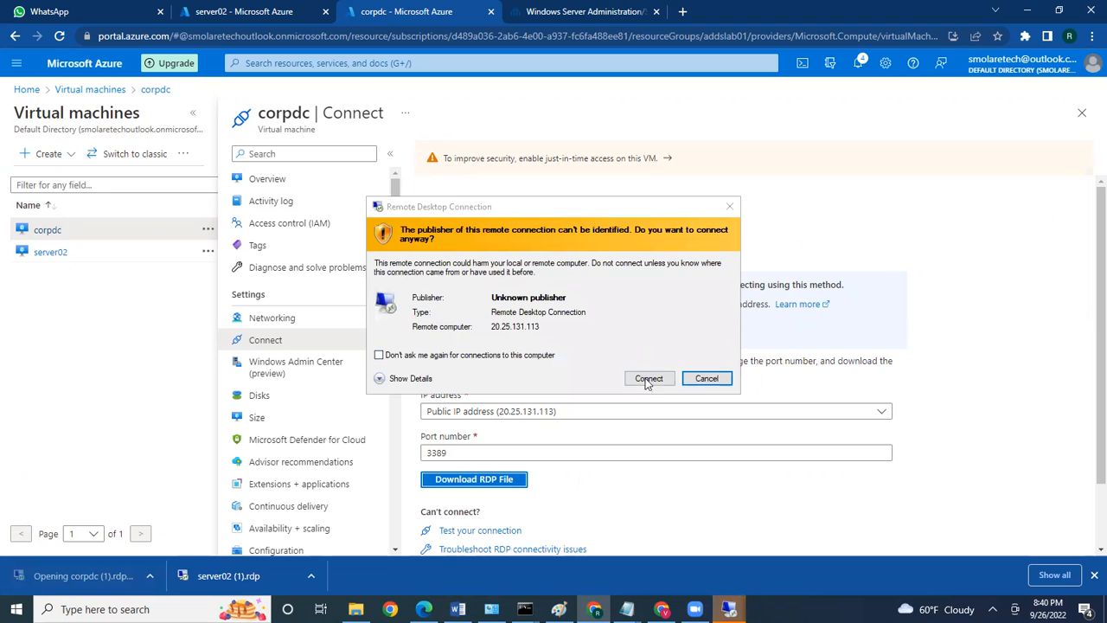
Accept the unknown publisher warning and submit the corpdc account password twice to connect
left_click(648, 380)
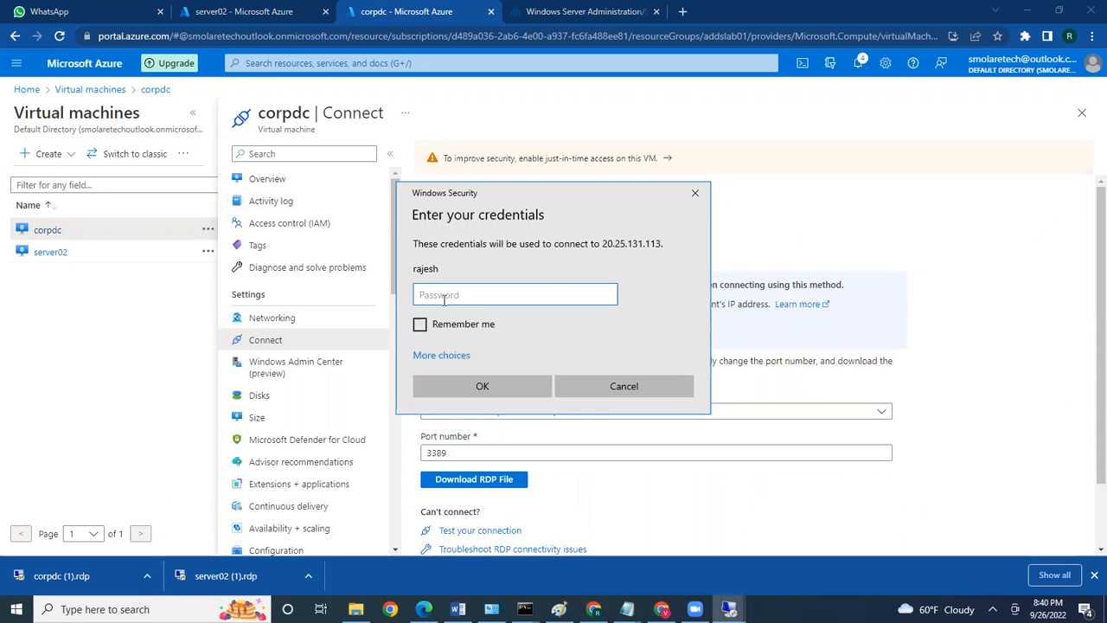
type("••••")
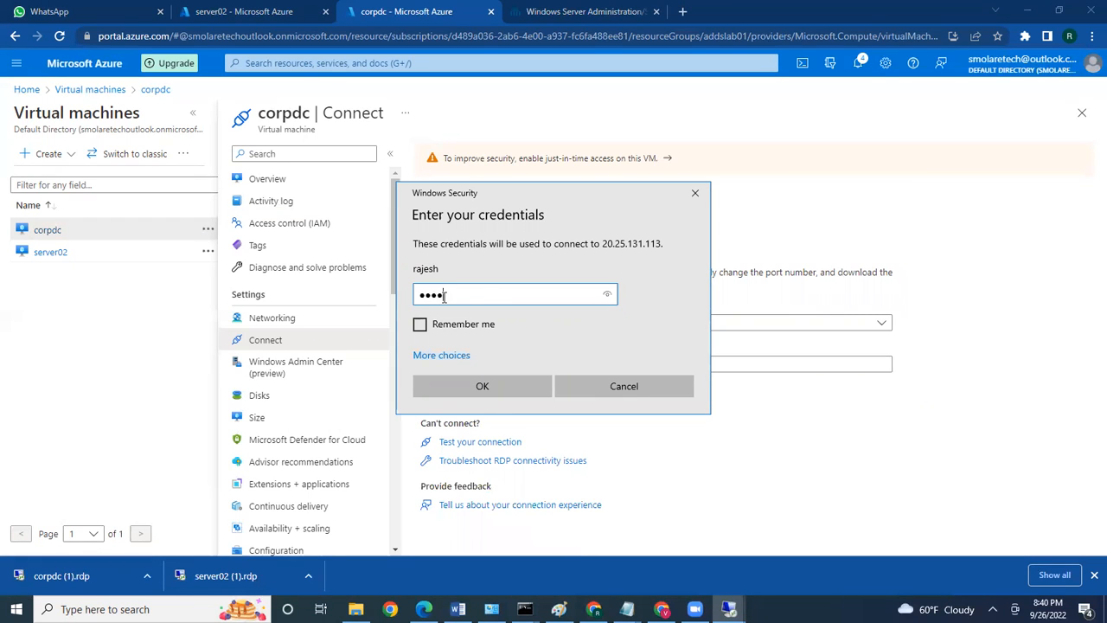
key("BackSpace")
key("BackSpace")
key("BackSpace")
type("••••••••••••••••")
key("Return")
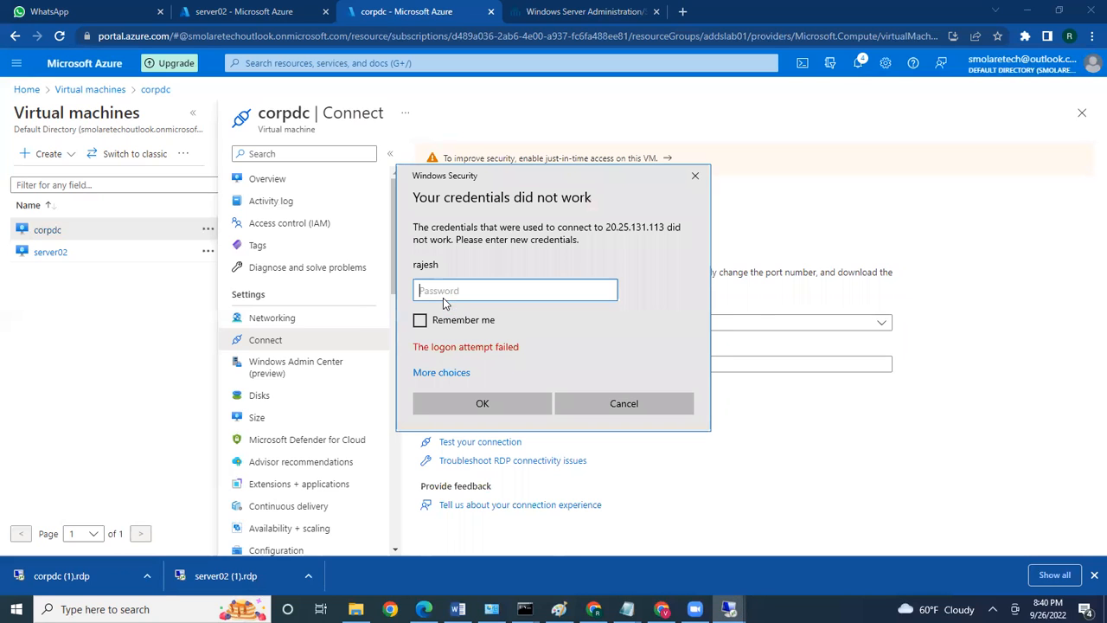
type("••••••••")
key("Return")
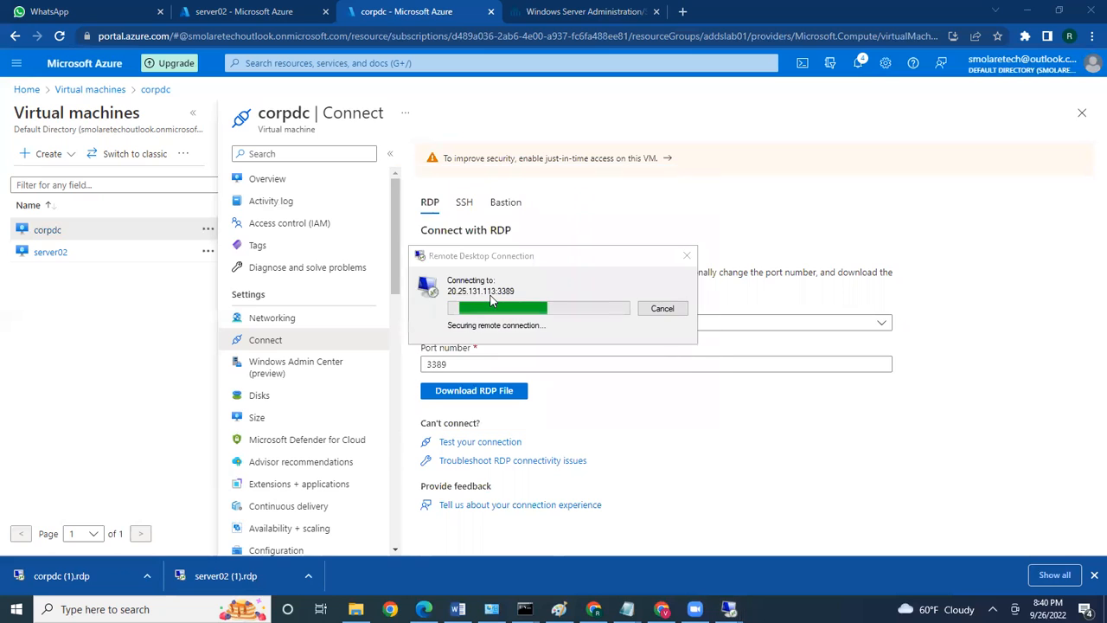
Cancel the failed corpdc sign-in and confirm server02's lab.local join in Computer Name/Domain Changes
left_click(581, 399)
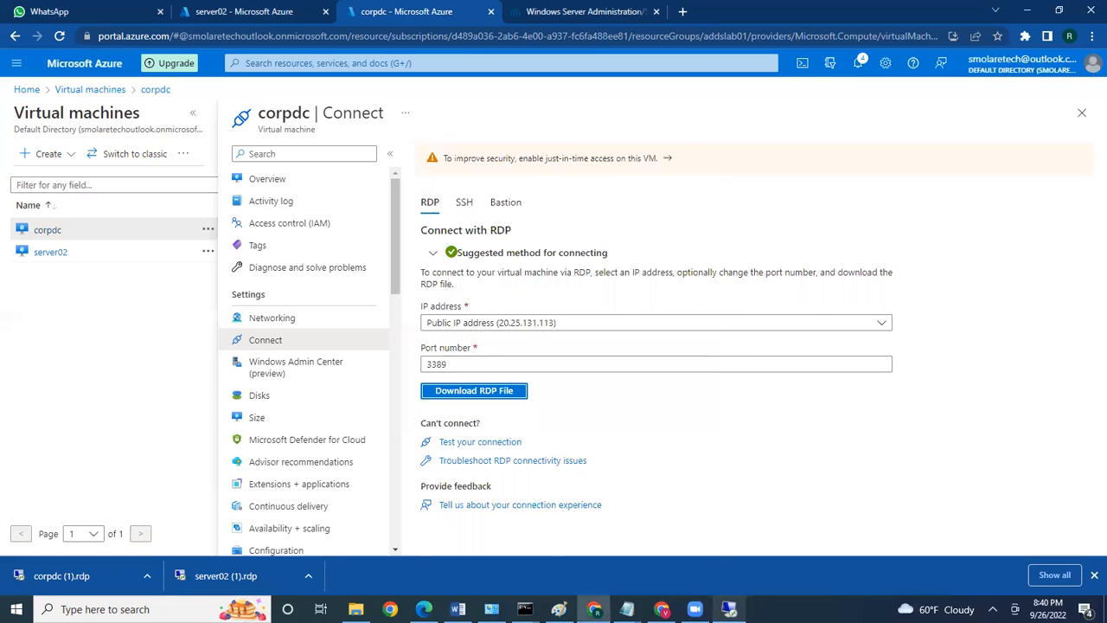
left_click(725, 607)
left_click(257, 383)
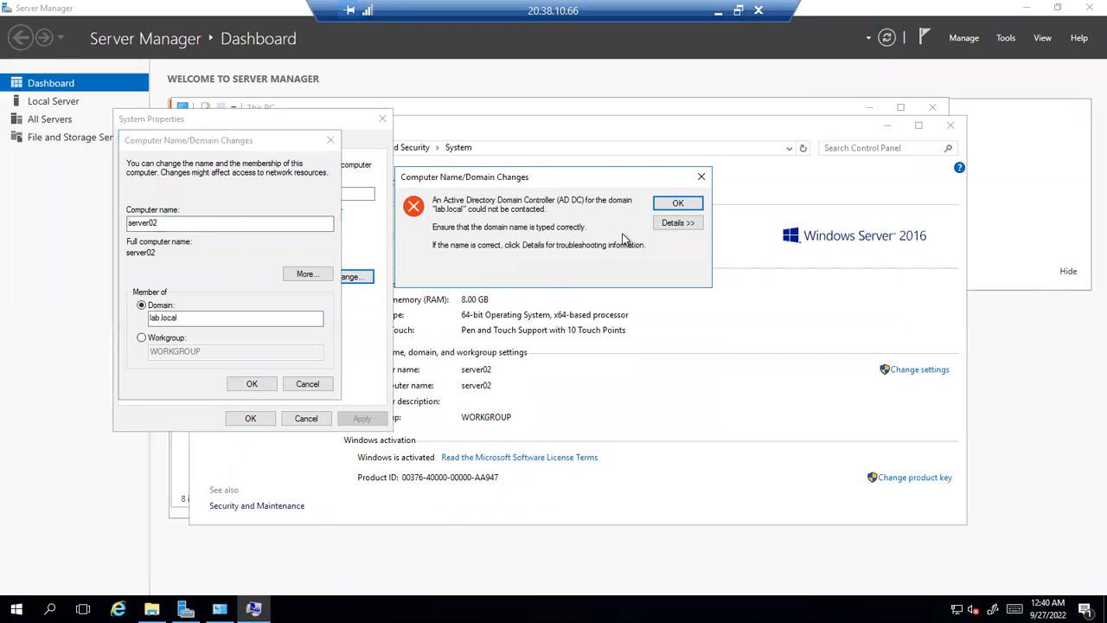
Retry server02's lab.local join, dismiss the unreachable-controller error, and minimize the session
left_click(251, 384)
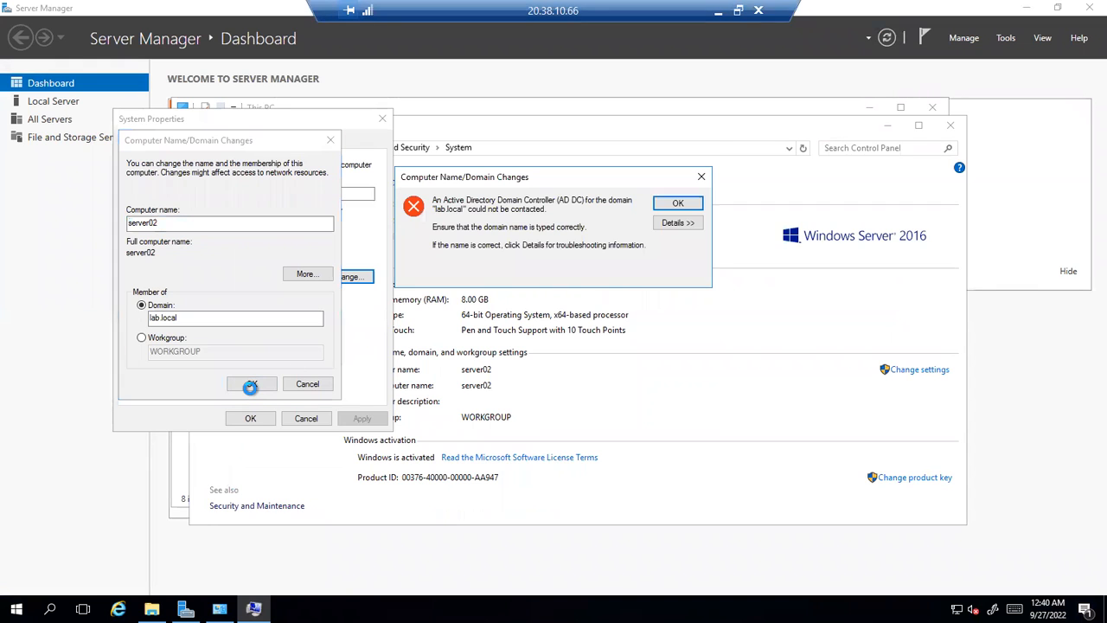
left_click(673, 204)
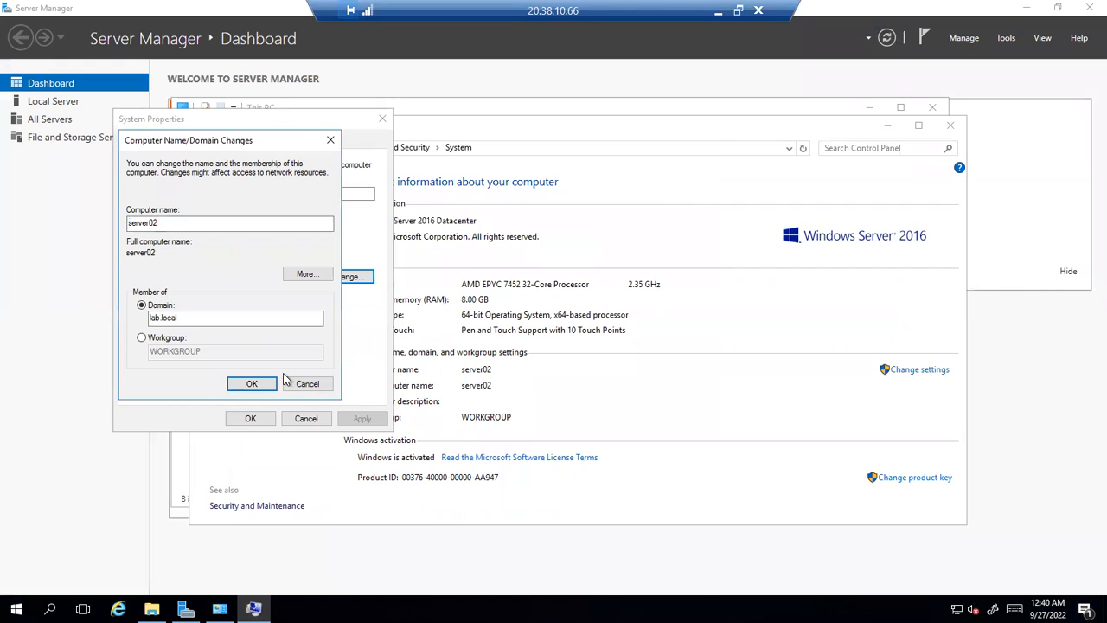
left_click(717, 11)
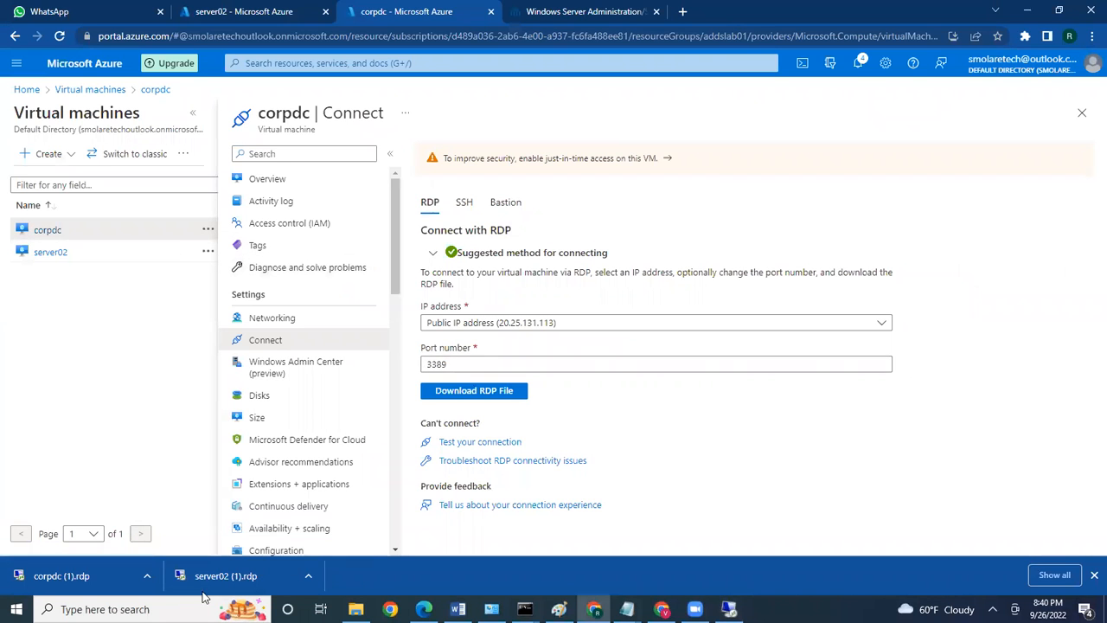
Open corpdc (1).rdp, accept the publisher warning, and submit the account password to connect
left_click(102, 577)
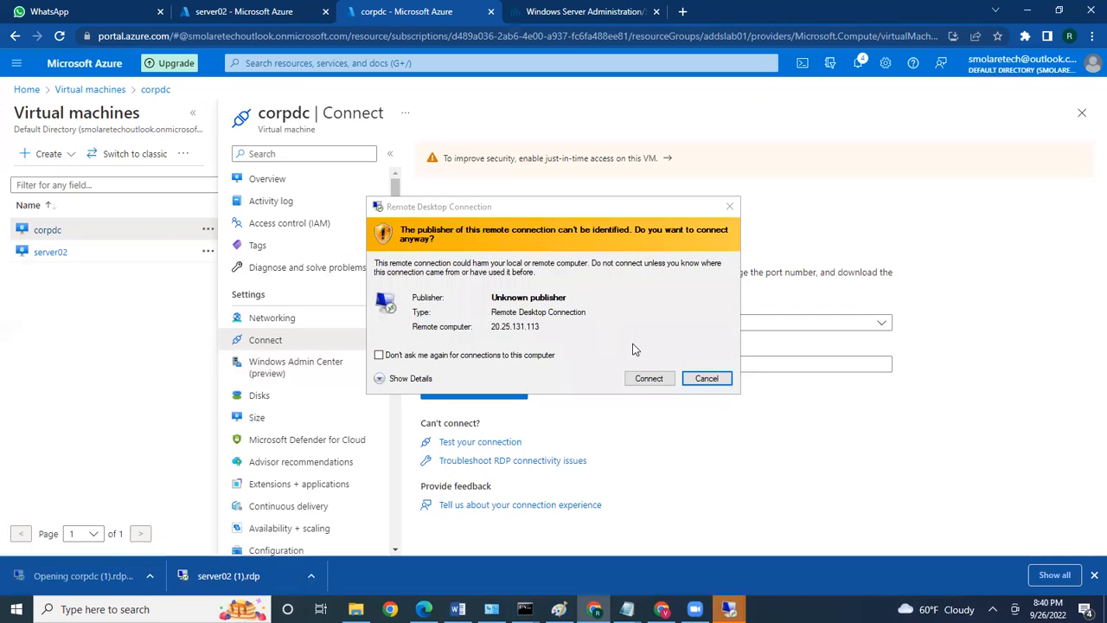
left_click(647, 378)
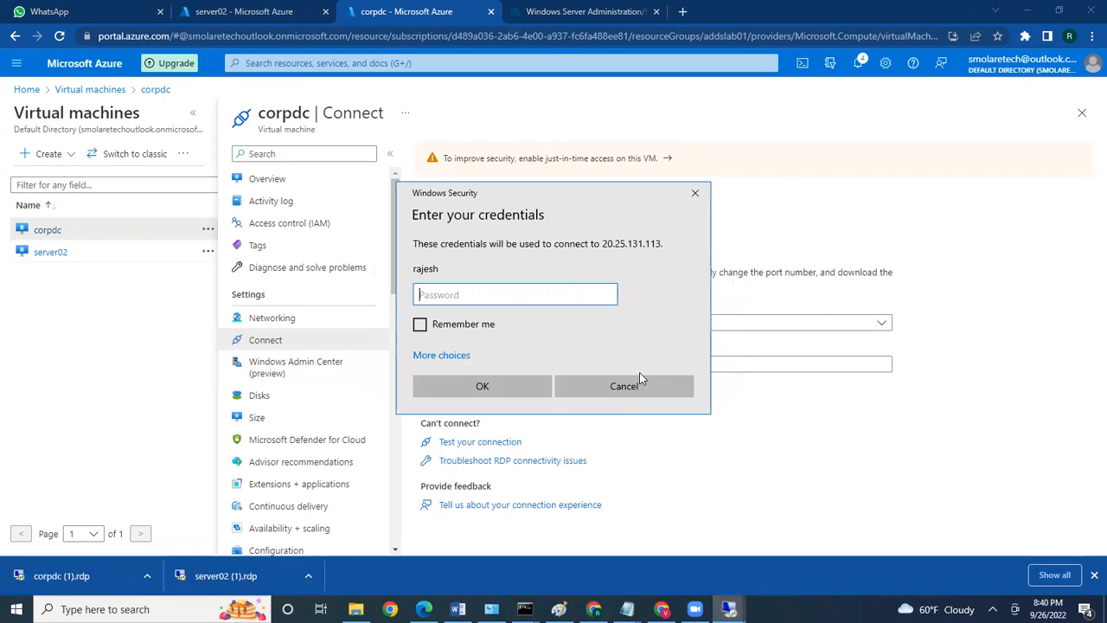
left_click(431, 358)
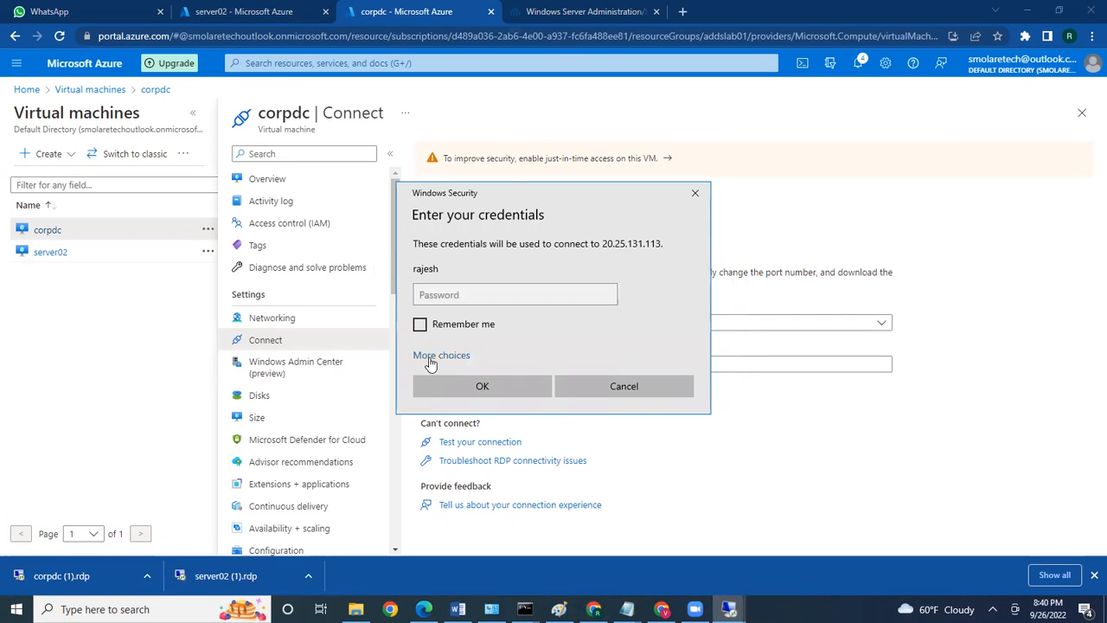
left_click(449, 295)
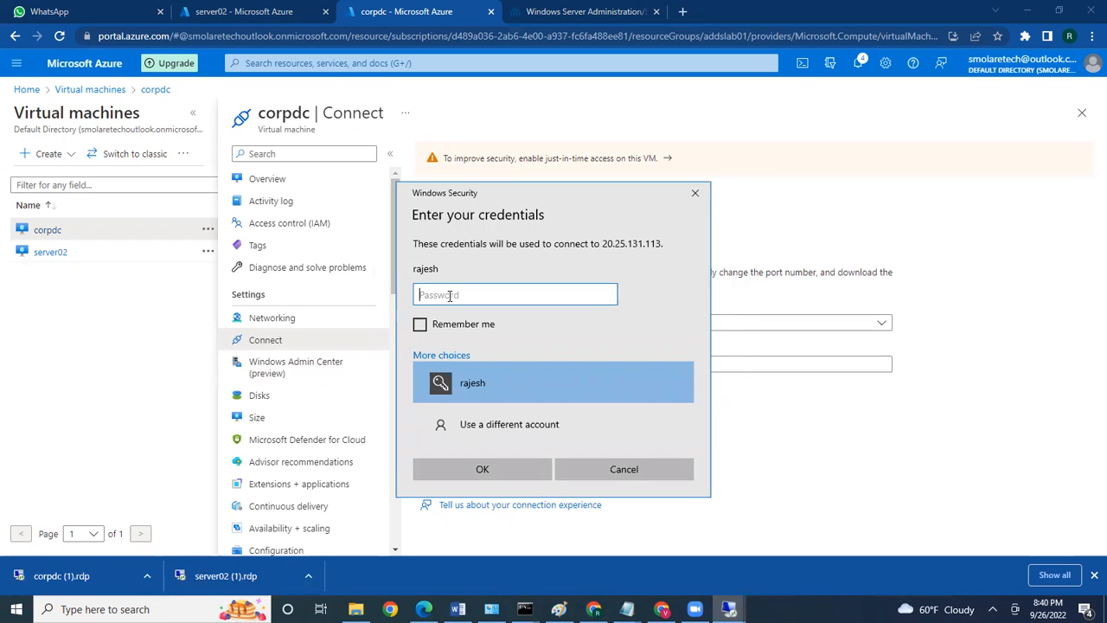
type("***************")
key("Return")
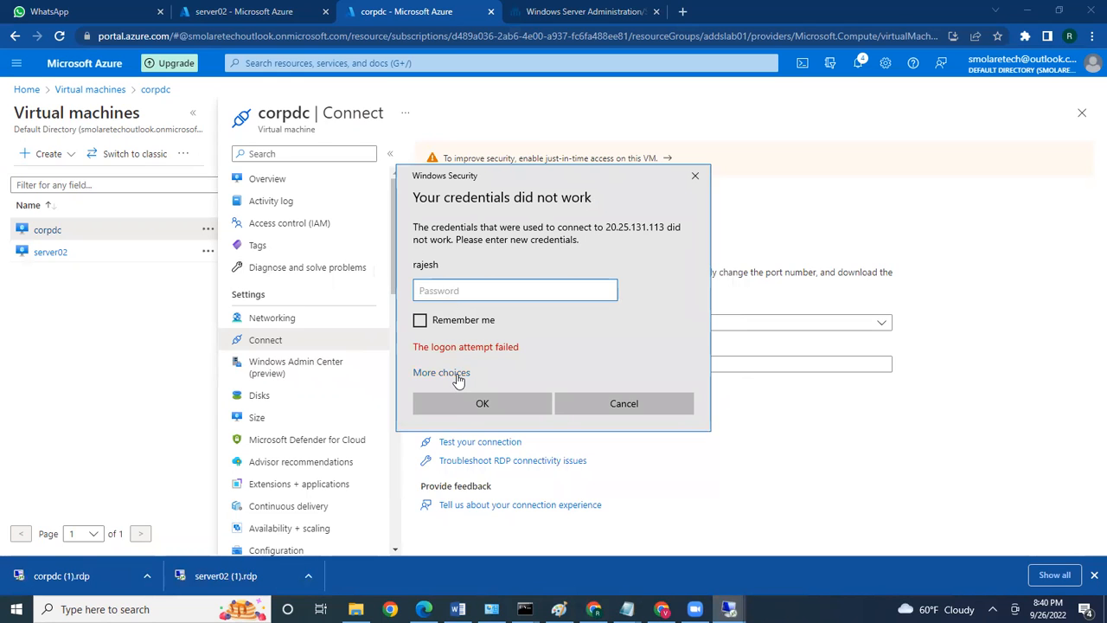
Sign in to corpdc with a different account's user name and password
left_click(456, 378)
left_click(487, 449)
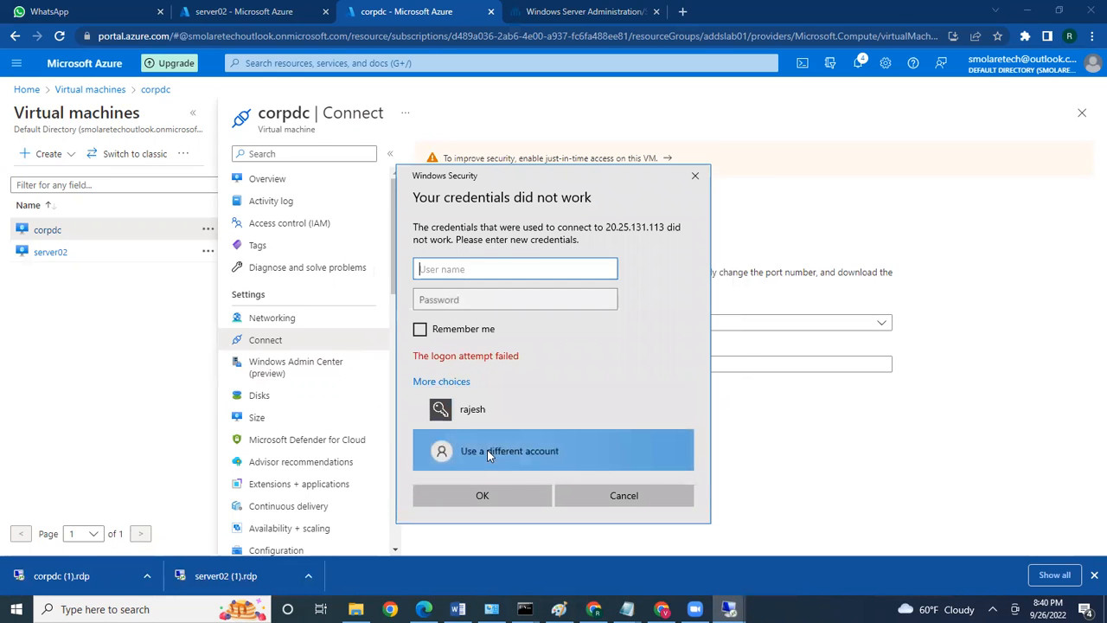
type("rajesh")
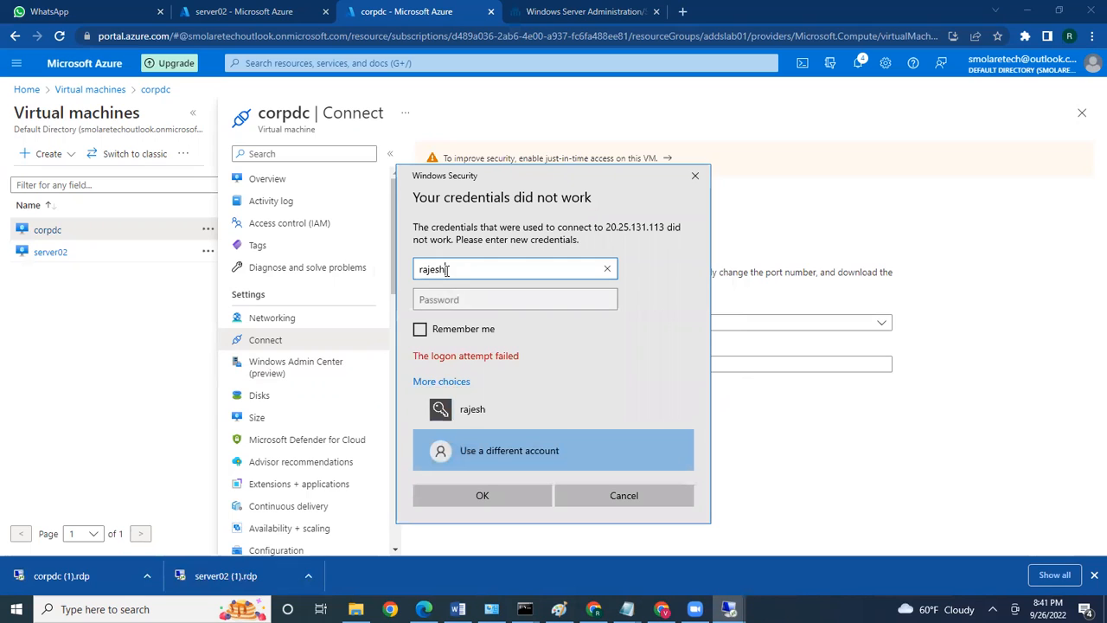
key("Tab")
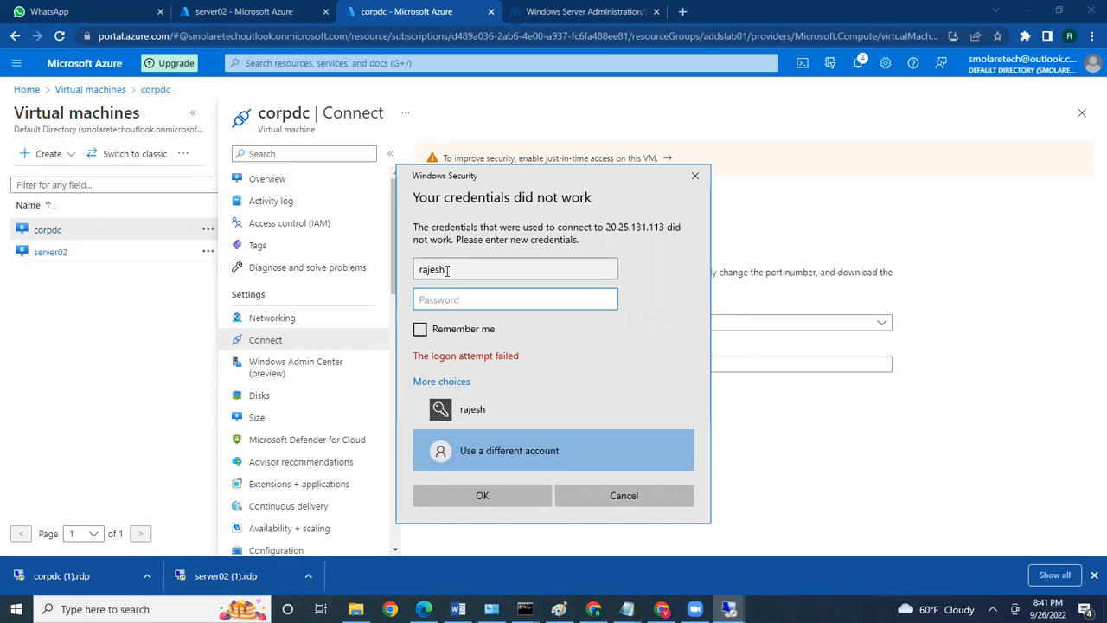
type("*")
key("BackSpace")
type("****************")
key("Return")
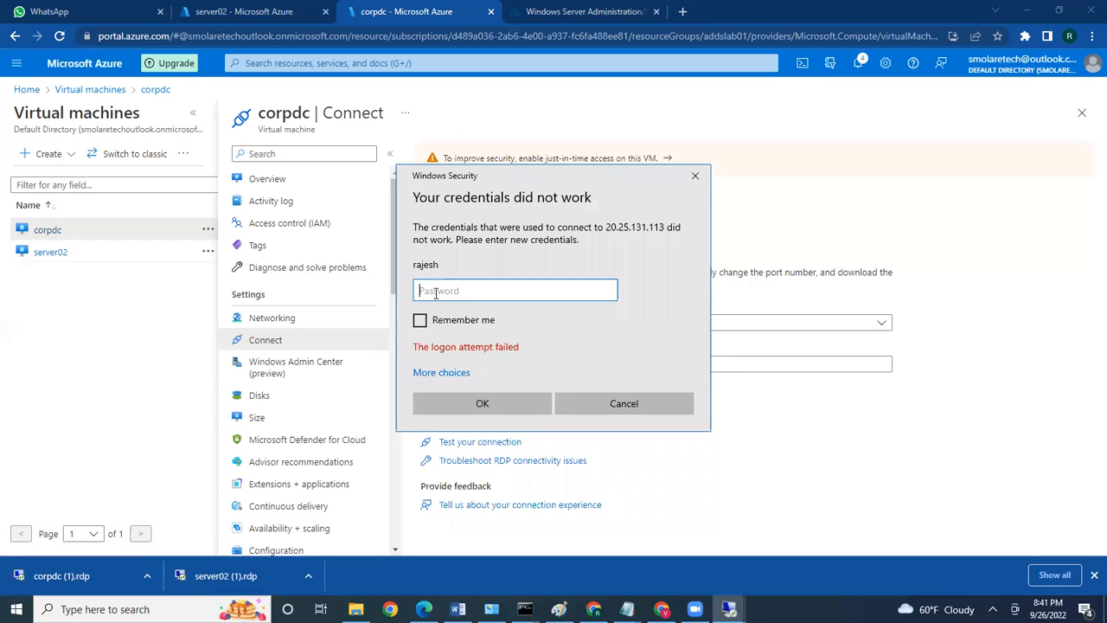
Retry the corpdc sign-in with another account's user name and password, then choose a different account again
left_click(439, 373)
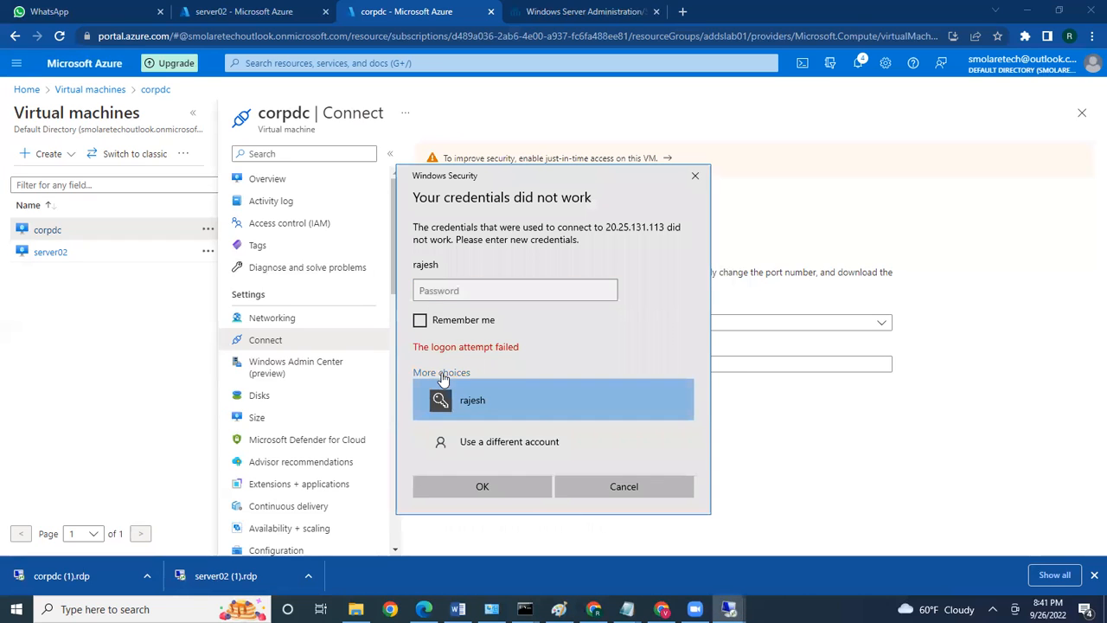
left_click(473, 437)
key("Tab")
type("•••••••••••••••••")
key("Return")
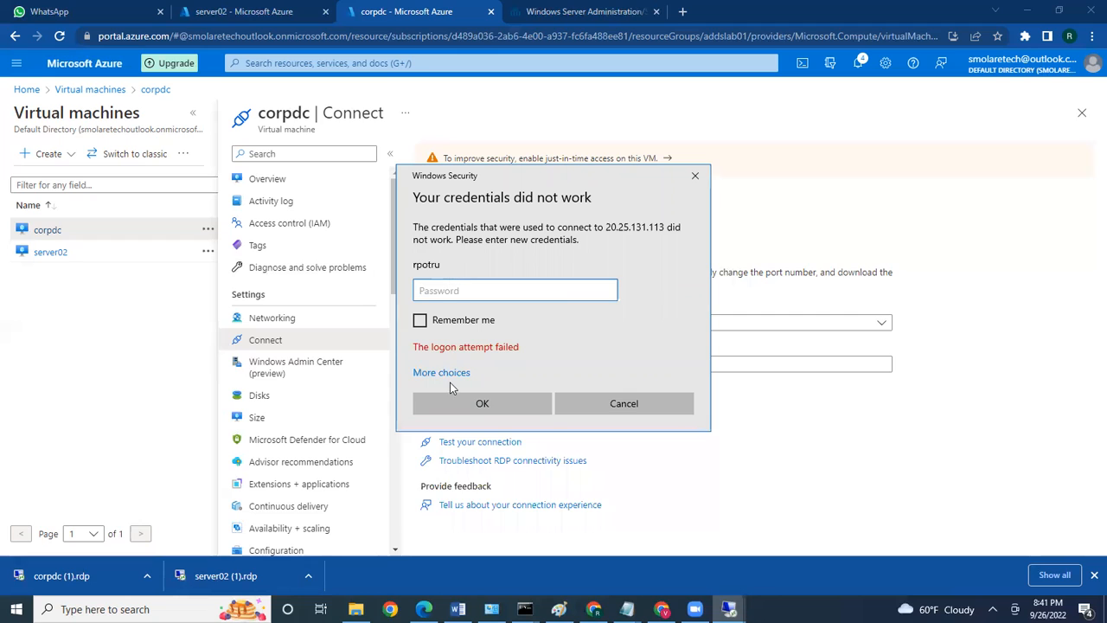
left_click(449, 377)
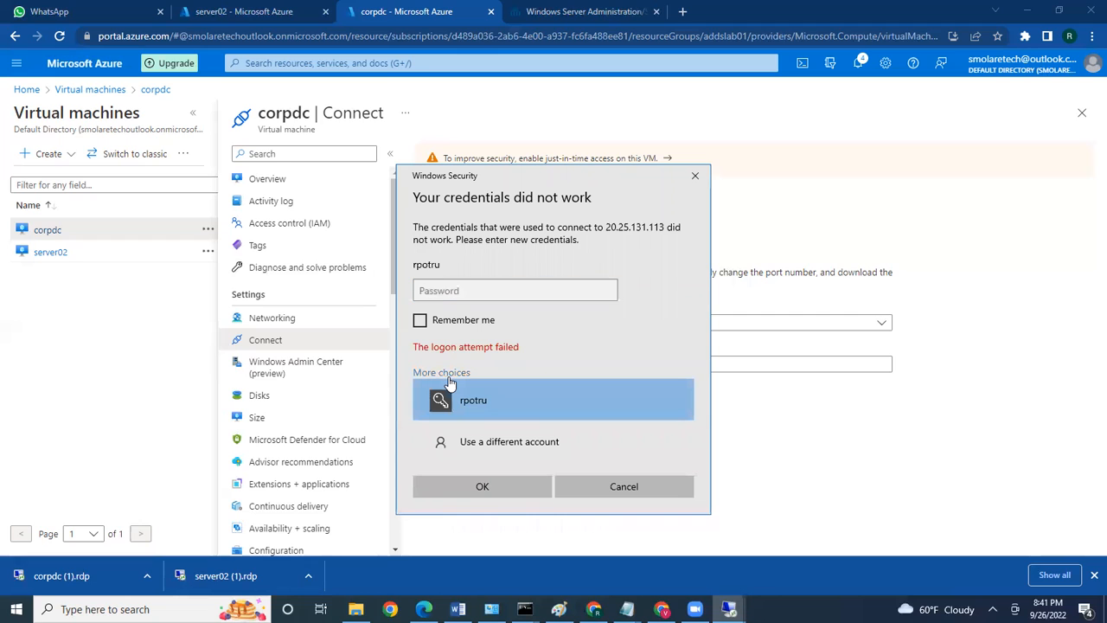
left_click(477, 433)
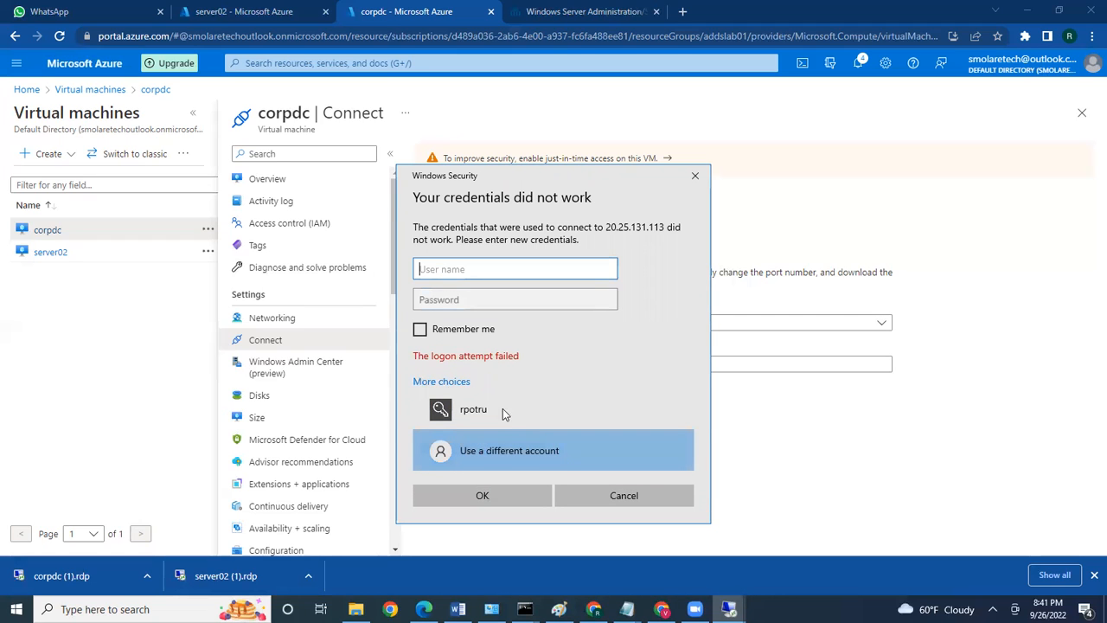
Review the link and disk-format Notepad notes, then minimize both windows
mouse_move(626, 609)
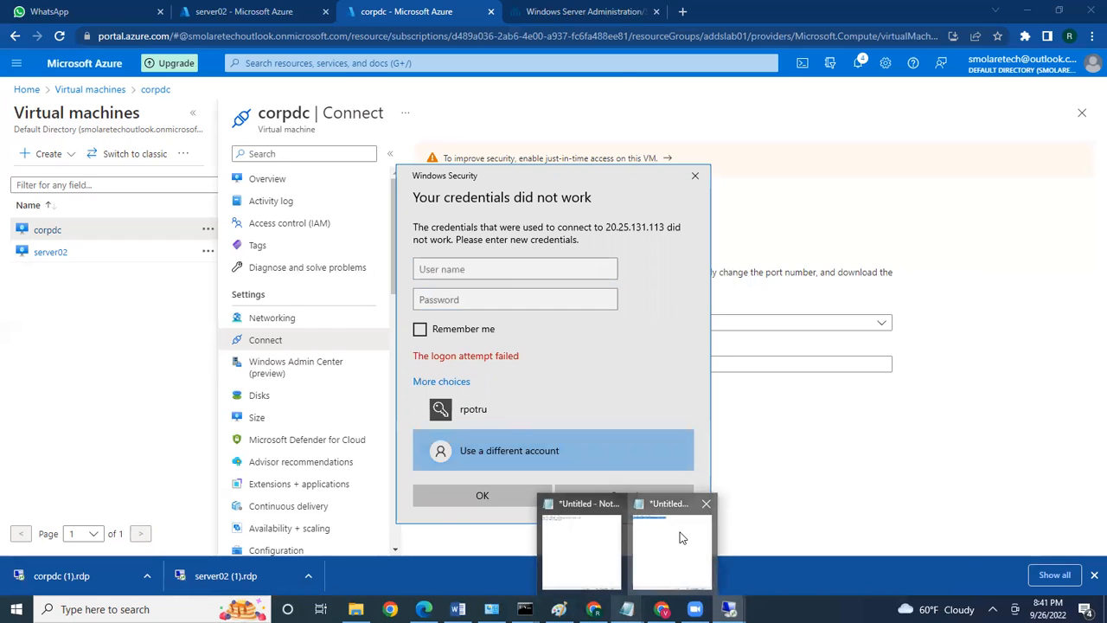
left_click(679, 532)
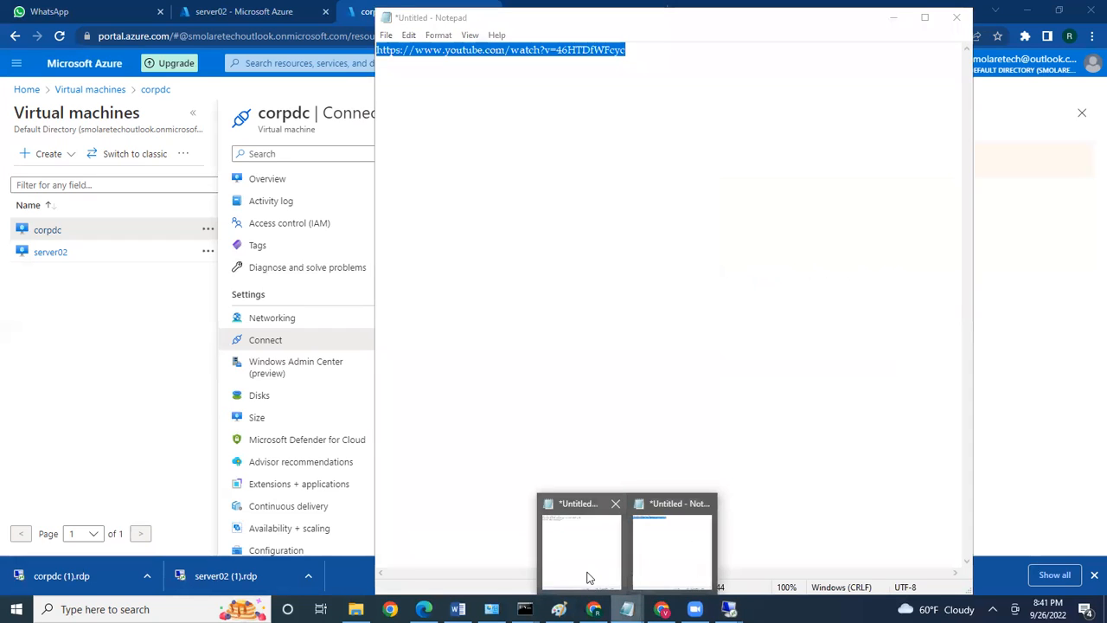
left_click(585, 576)
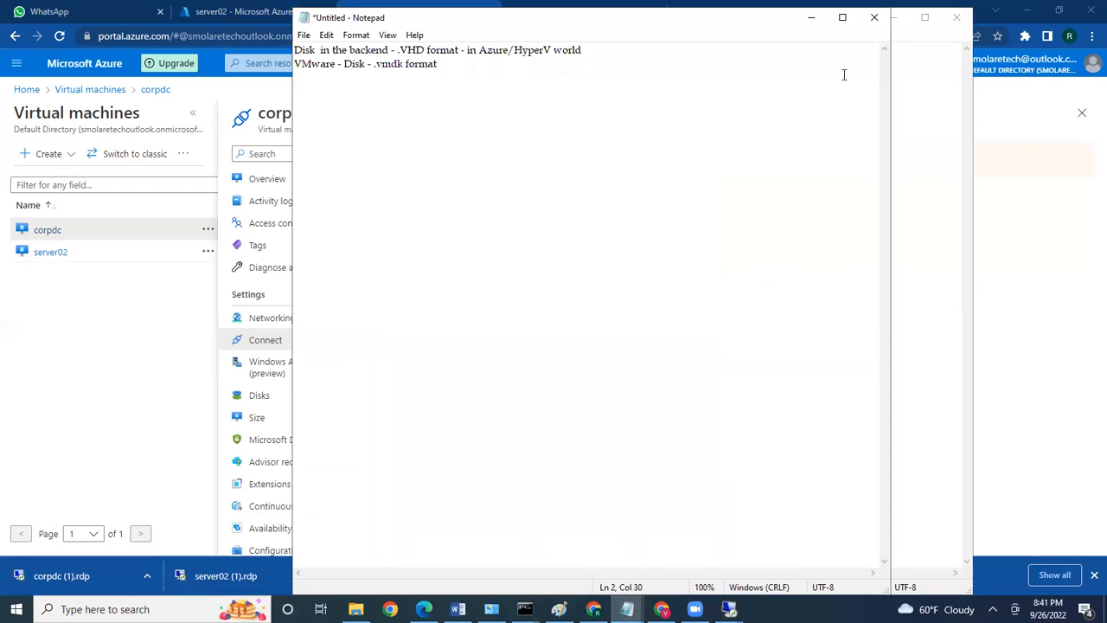
left_click(811, 24)
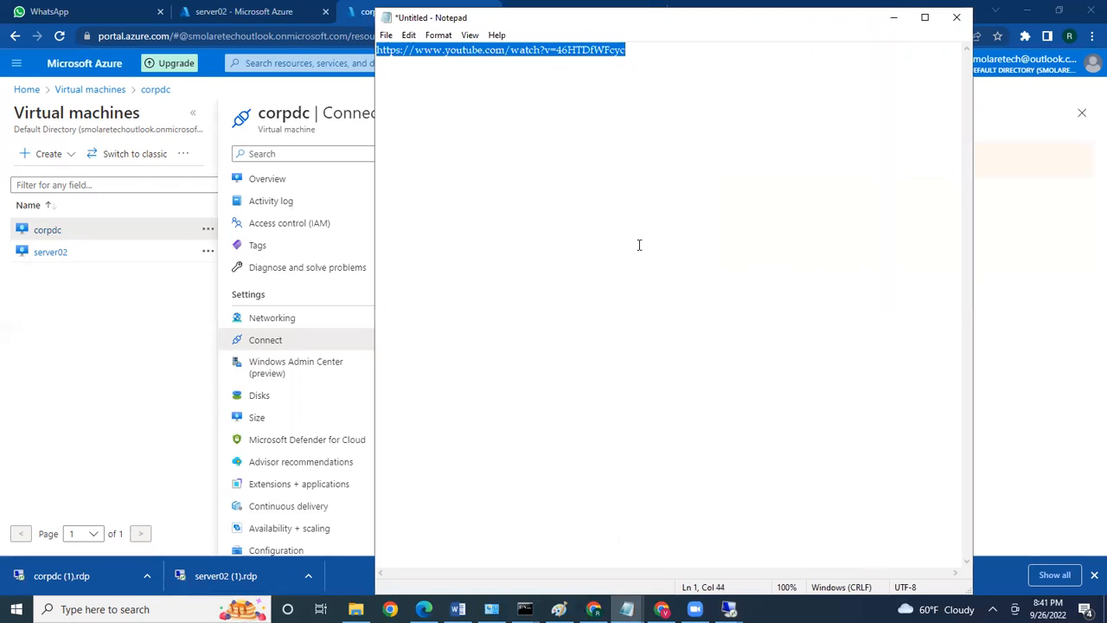
left_click(893, 17)
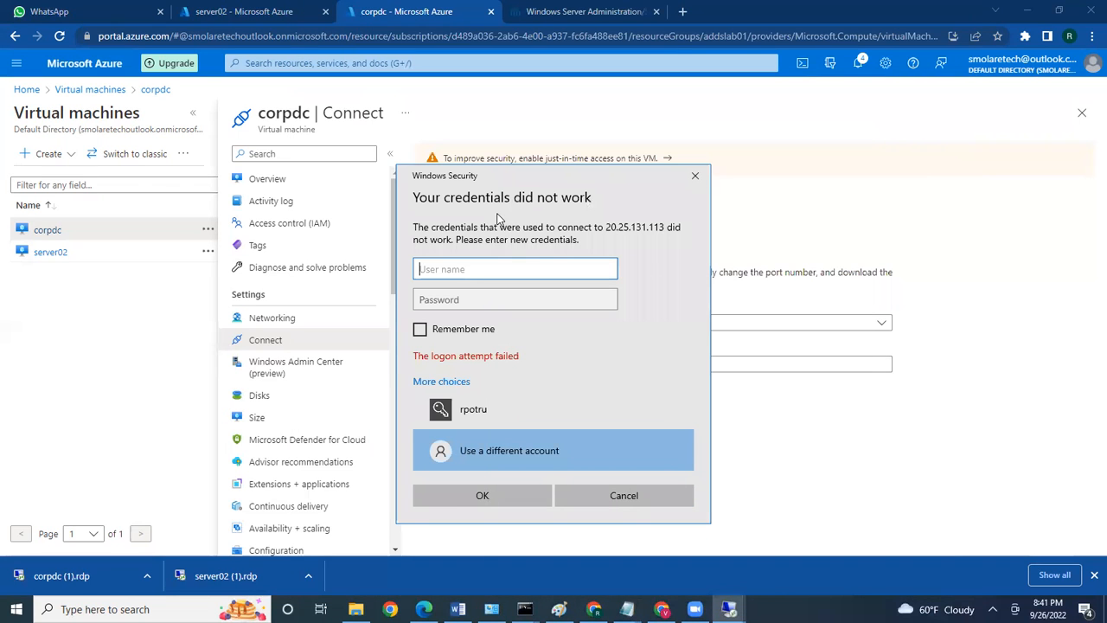
Enter the account user name and retyped password in Windows Security to connect to corpdc
type("rajesh")
key("Tab")
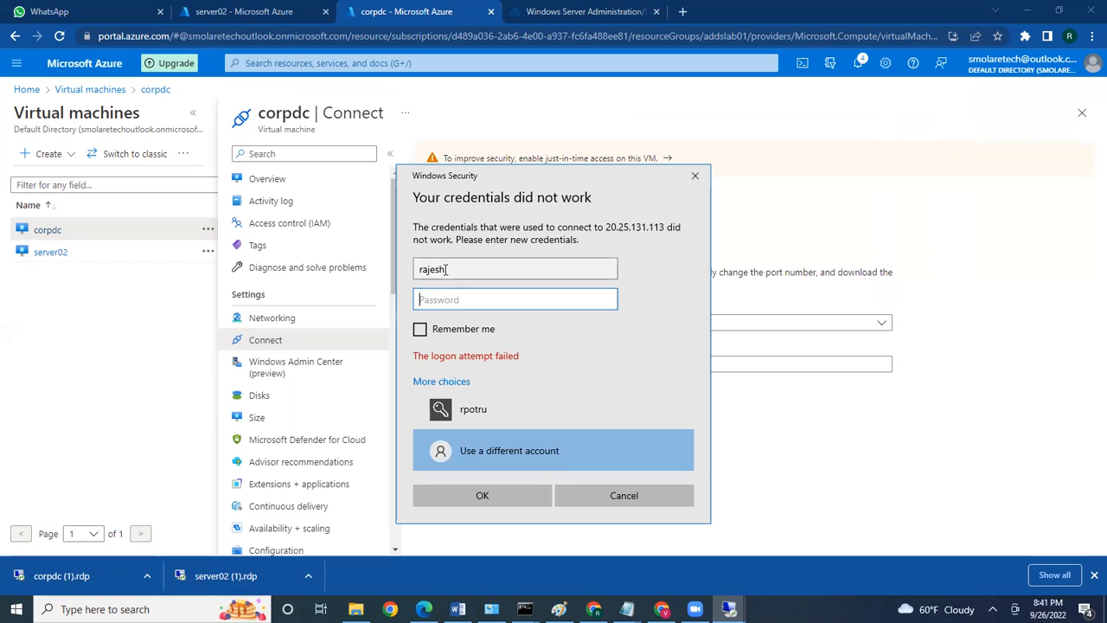
type("••")
key("BackSpace")
key("BackSpace")
type("••••••")
key("BackSpace")
key("BackSpace")
key("BackSpace")
key("BackSpace")
key("BackSpace")
key("BackSpace")
type("•••••••••••••••")
key("Return")
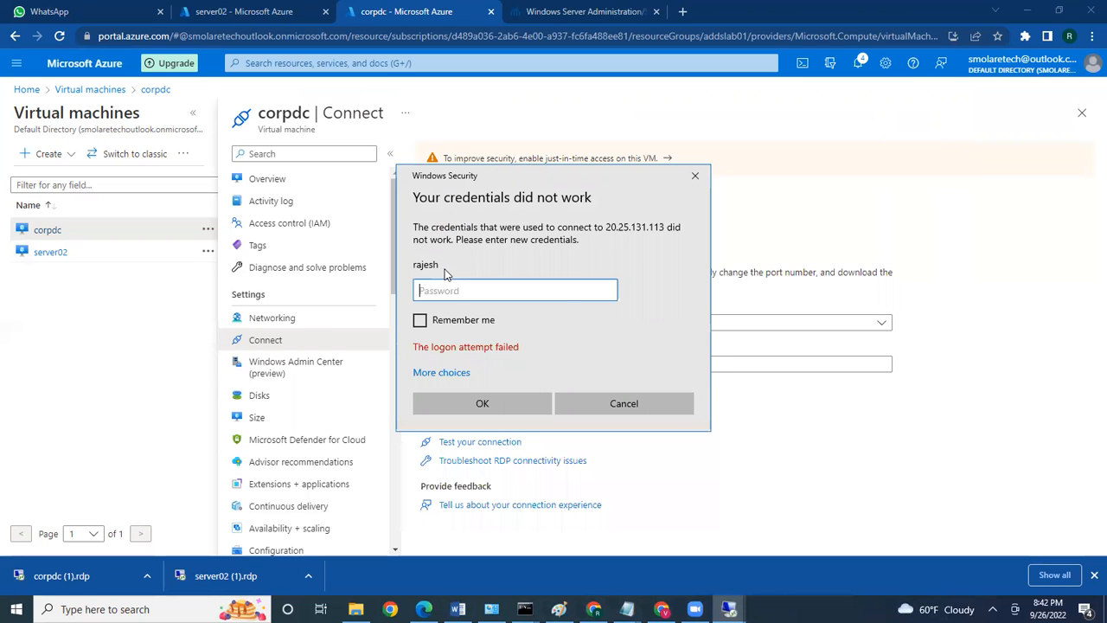
Cancel the corpdc sign-in, retry joining server02 to lab.local, and dismiss the unreachable-DC error
left_click(582, 413)
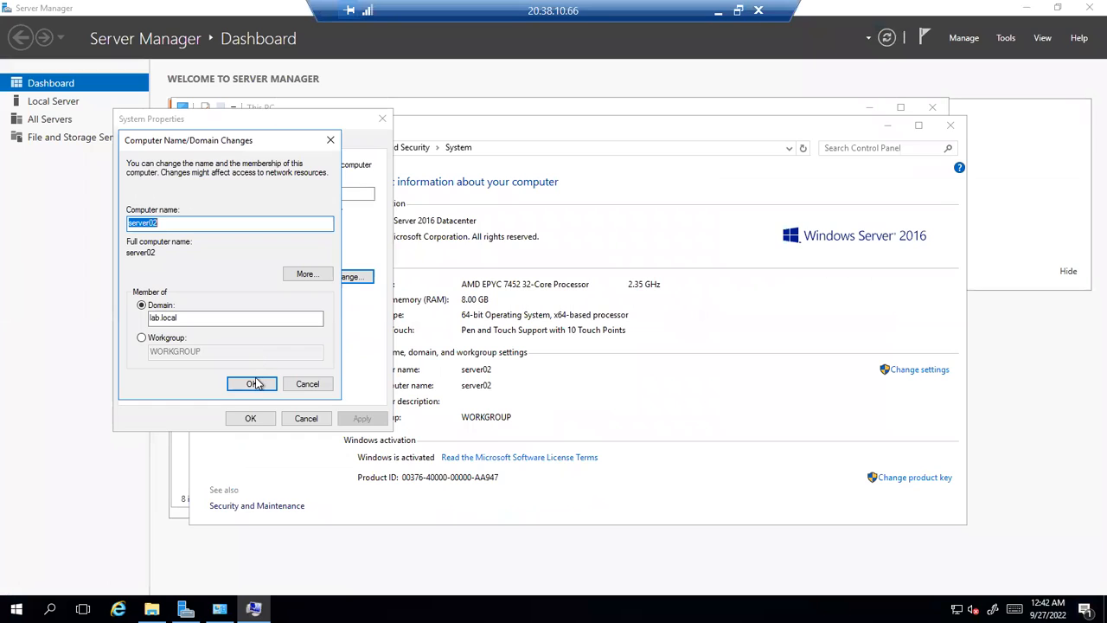
left_click(256, 383)
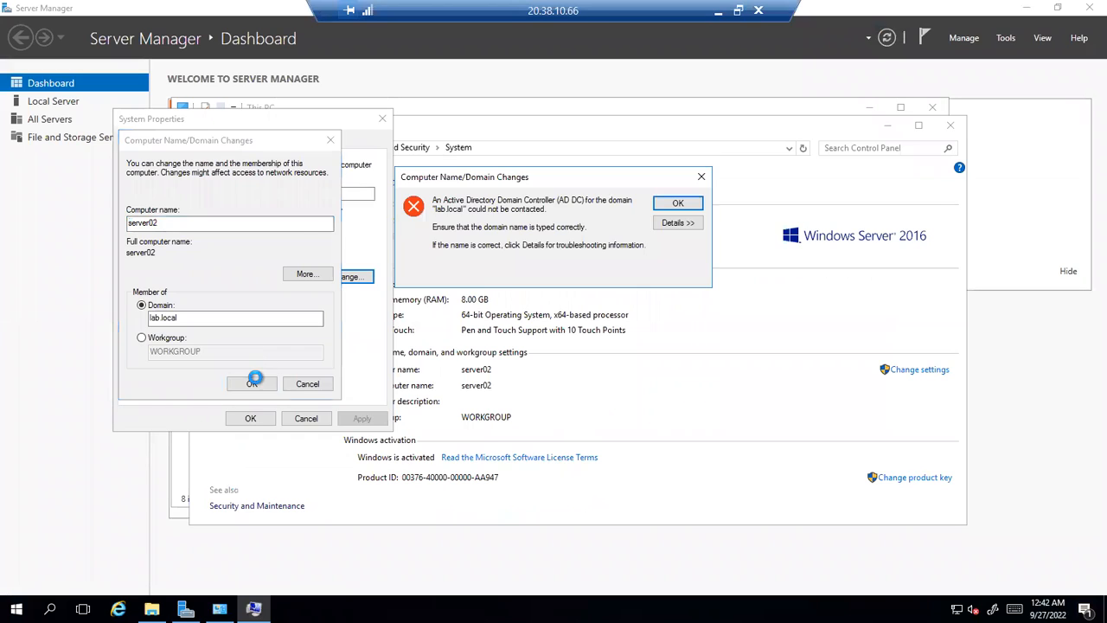
left_click(678, 204)
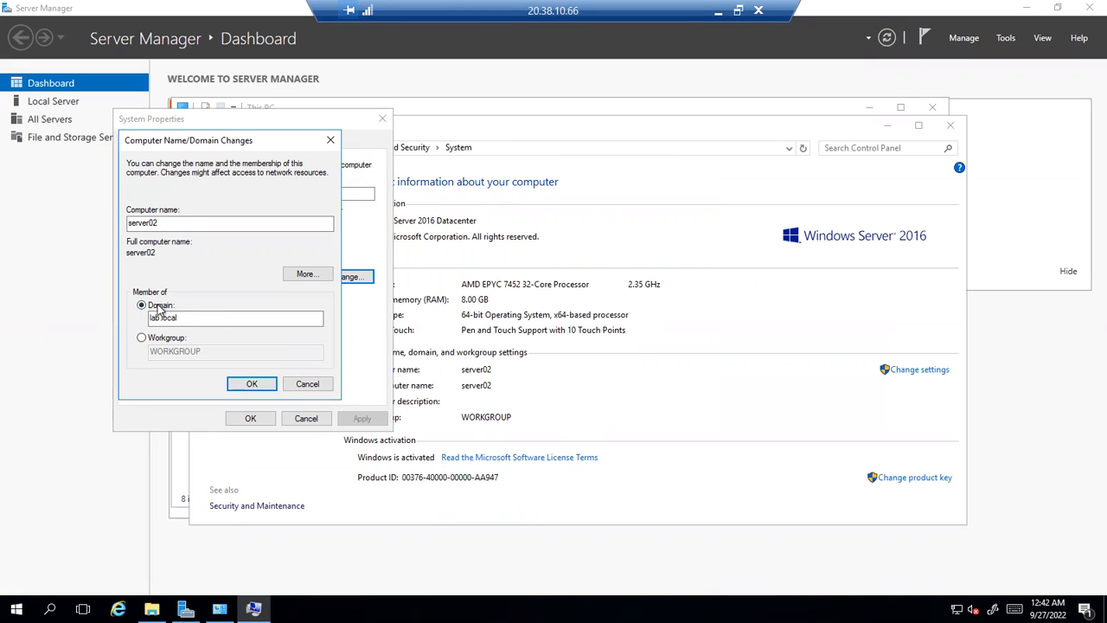
Inspect the lab.local domain name and workgroup option, leaving membership set to the domain
left_click(179, 318)
left_click_drag(181, 319, 145, 322)
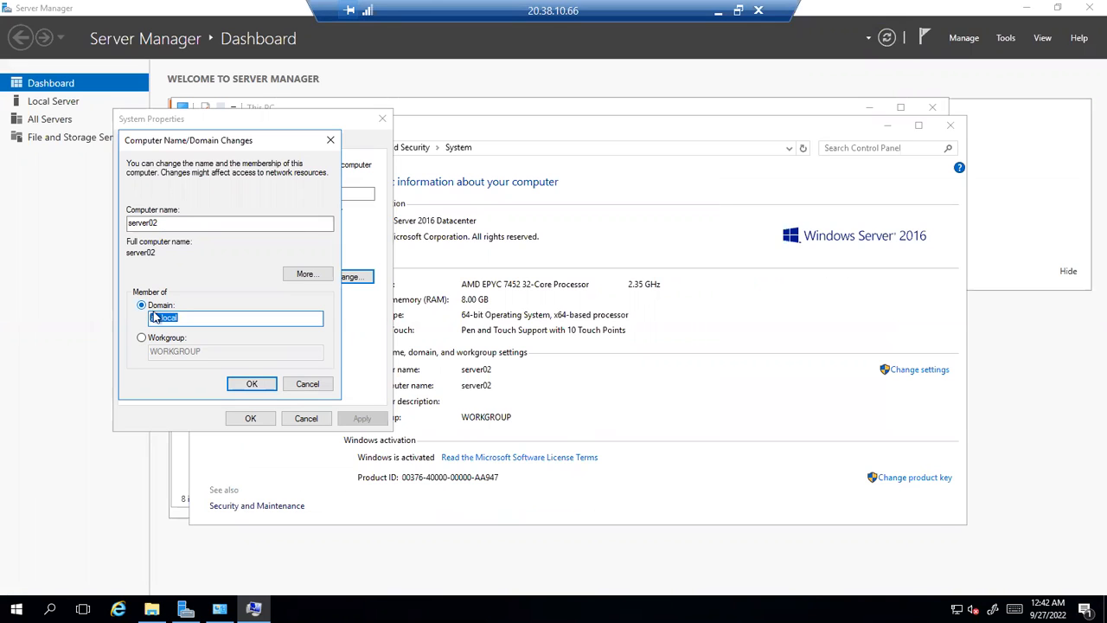
left_click(178, 319)
left_click(142, 338)
left_click(141, 305)
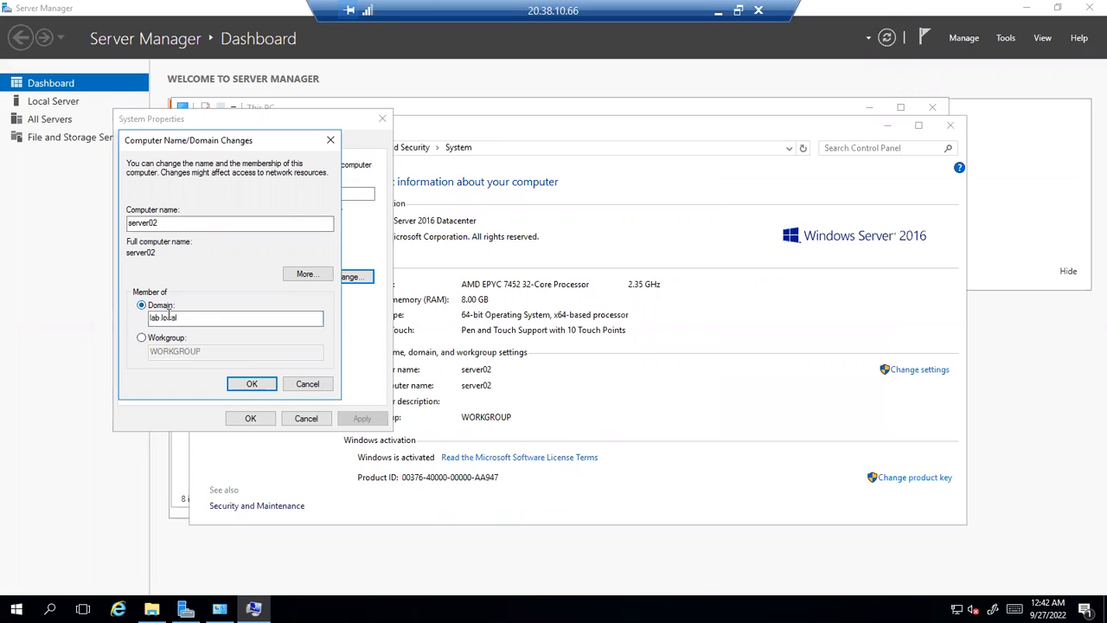
double_click(181, 317)
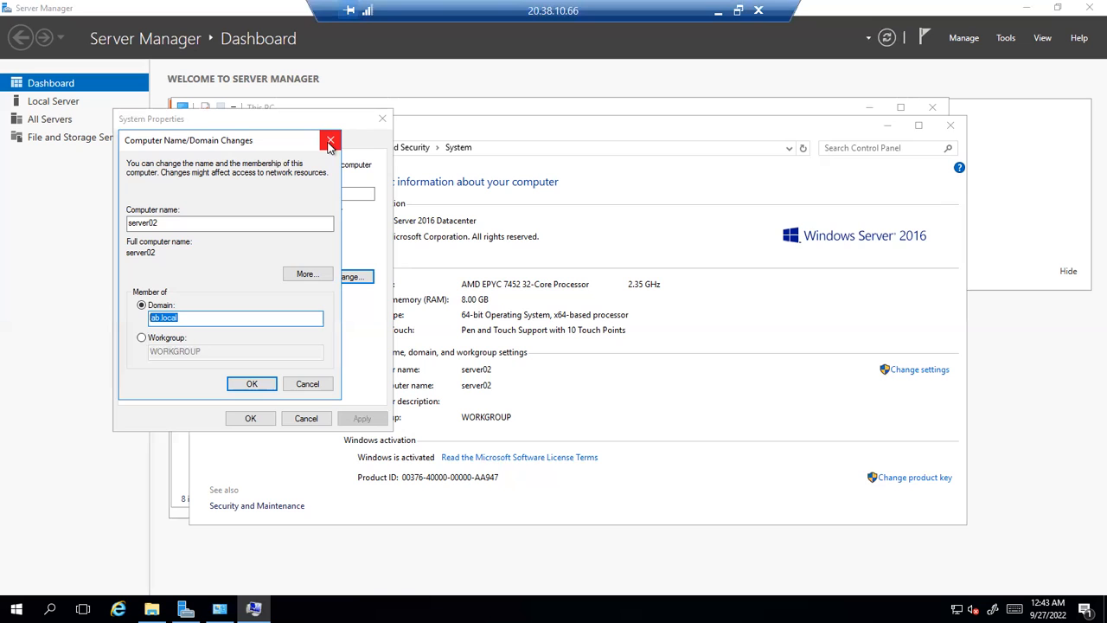
Close Computer Name/Domain Changes and System Properties without saving, then minimize the remote session
left_click(329, 142)
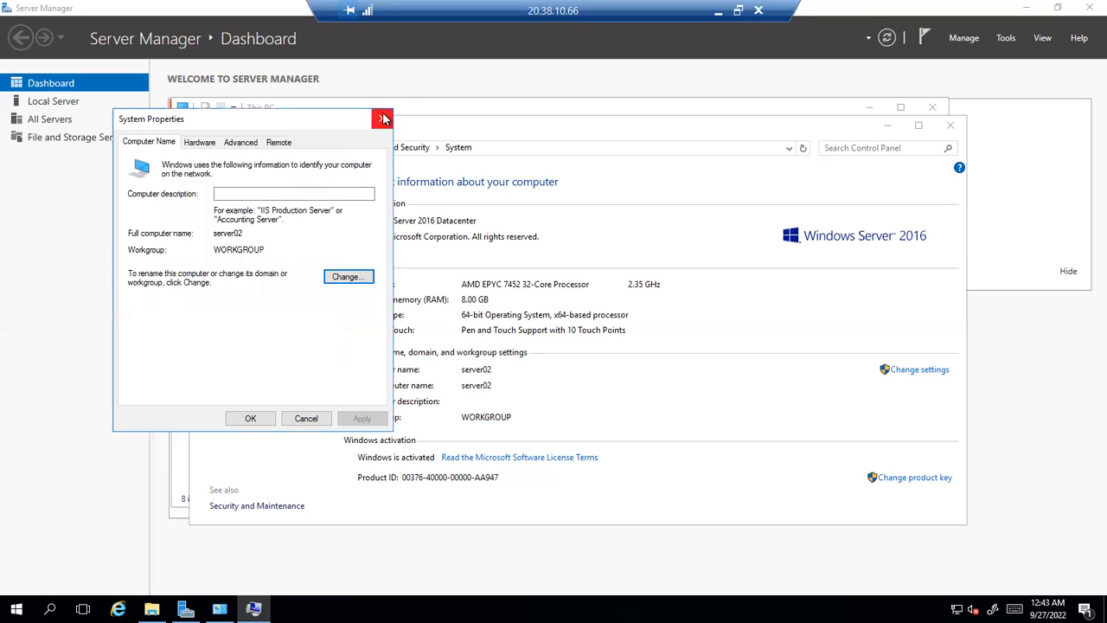
left_click(383, 118)
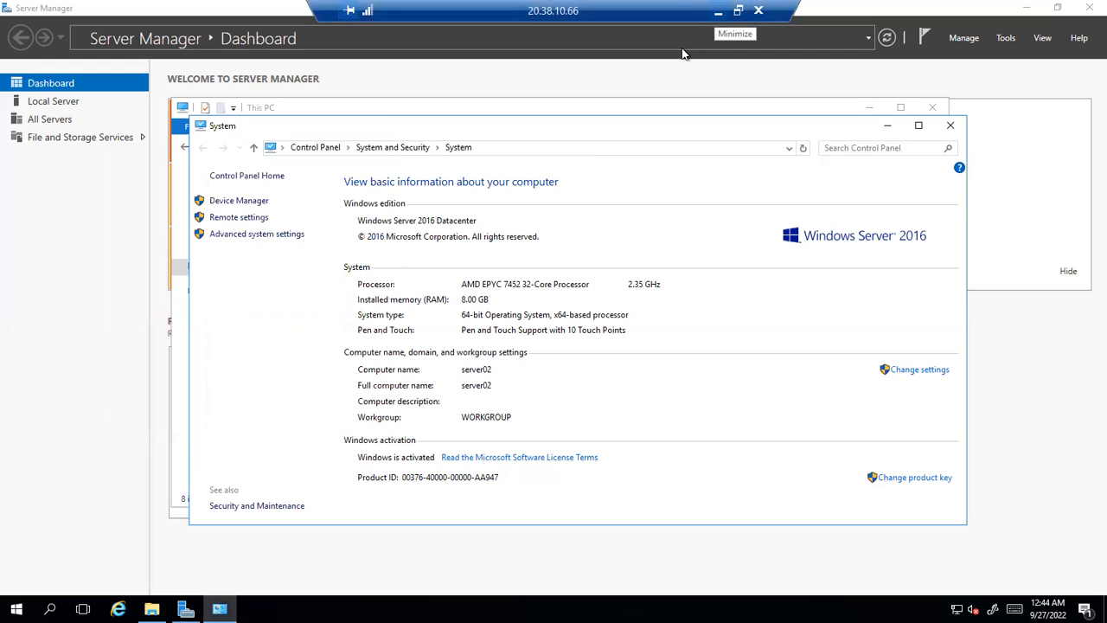
left_click(718, 11)
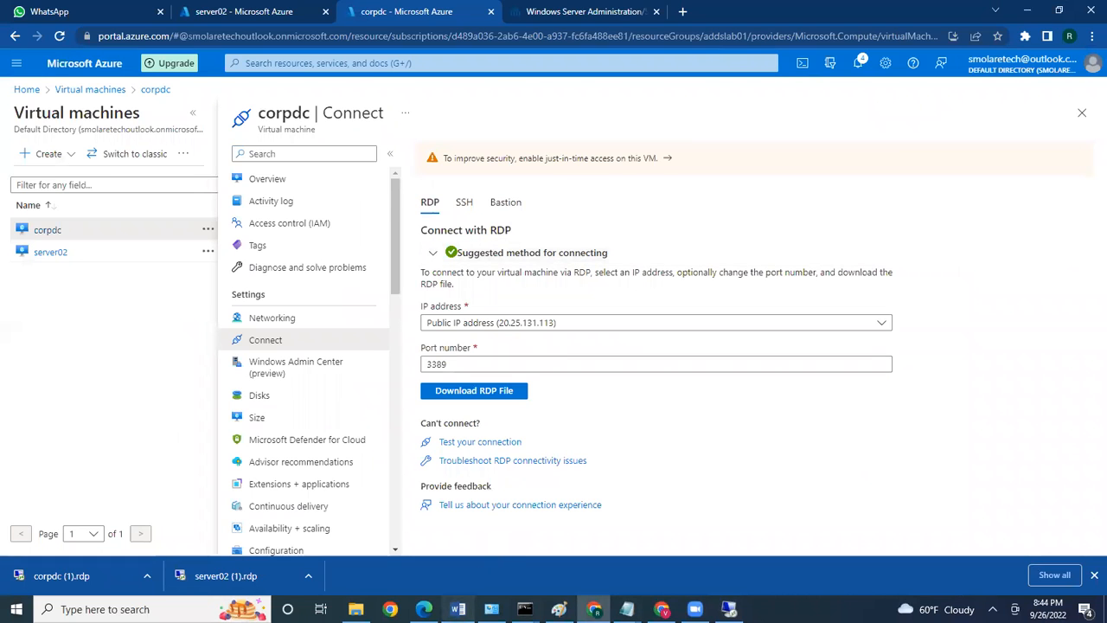
Highlight the Session 6 – Disk Partitions heading and bullets in the Training outline, then return to Chrome
left_click(457, 609)
left_click_drag(416, 324, 474, 372)
scroll(474, 372, "down", 5)
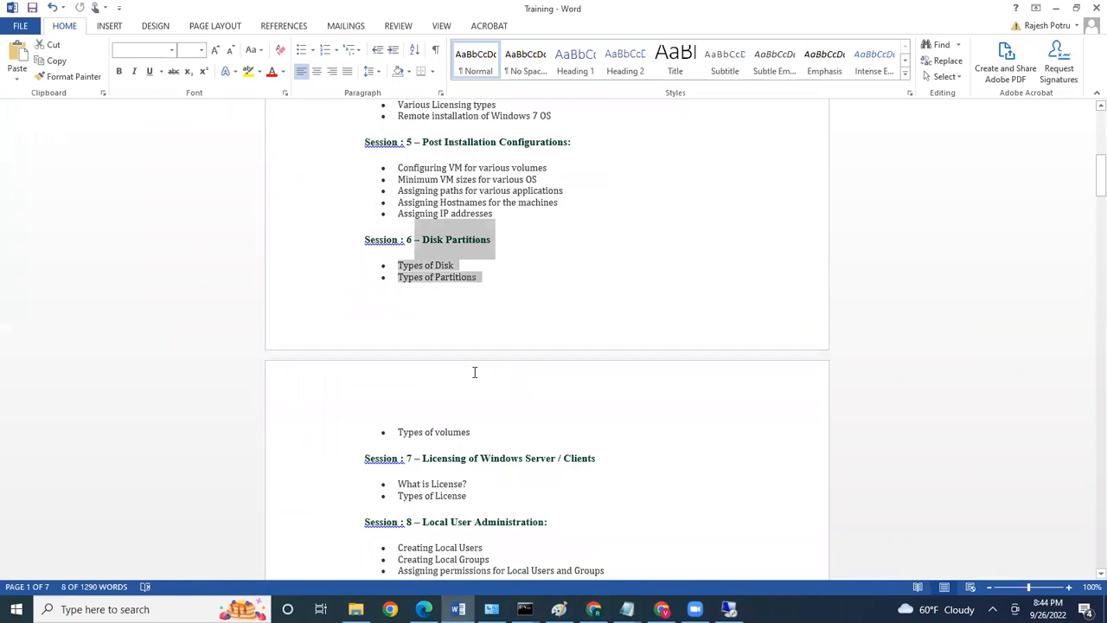
scroll(473, 372, "down", 2)
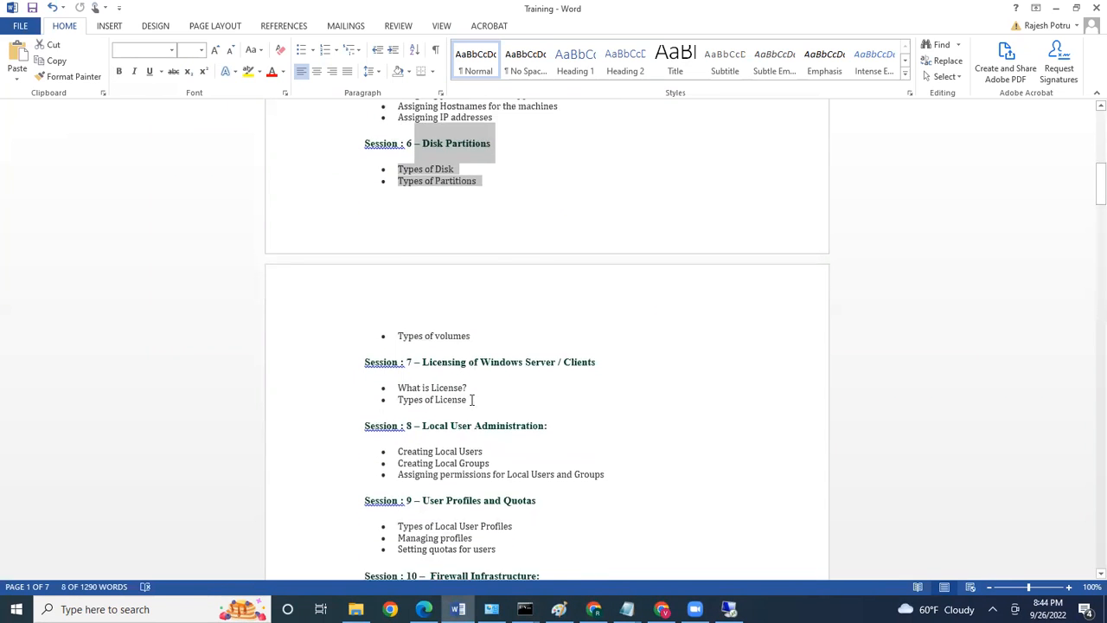
scroll(561, 436, "down", 9)
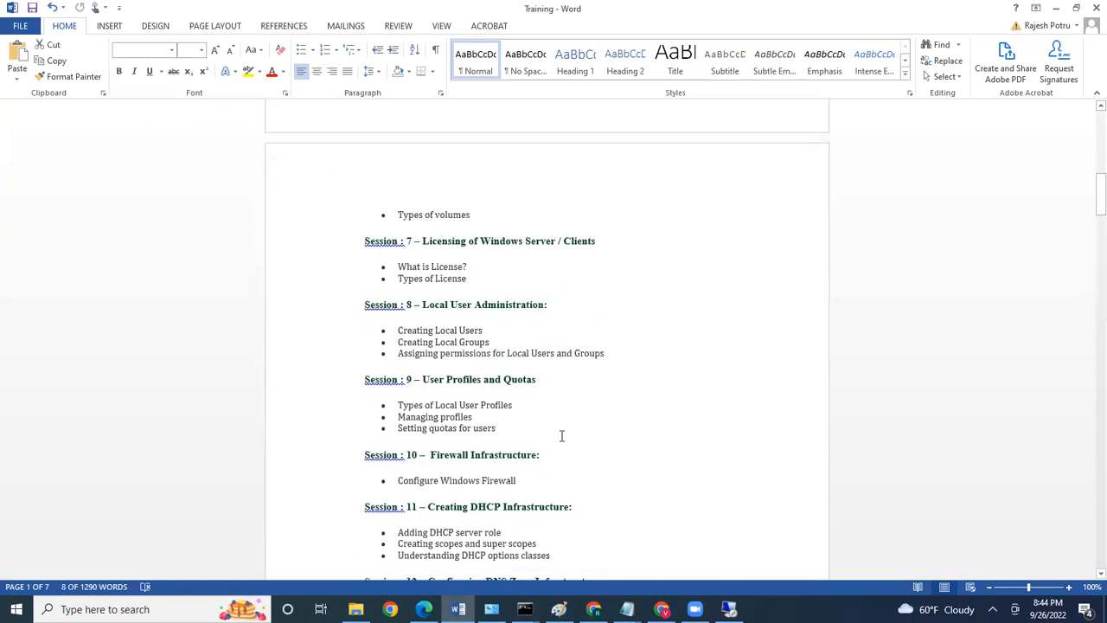
scroll(561, 436, "down", 2)
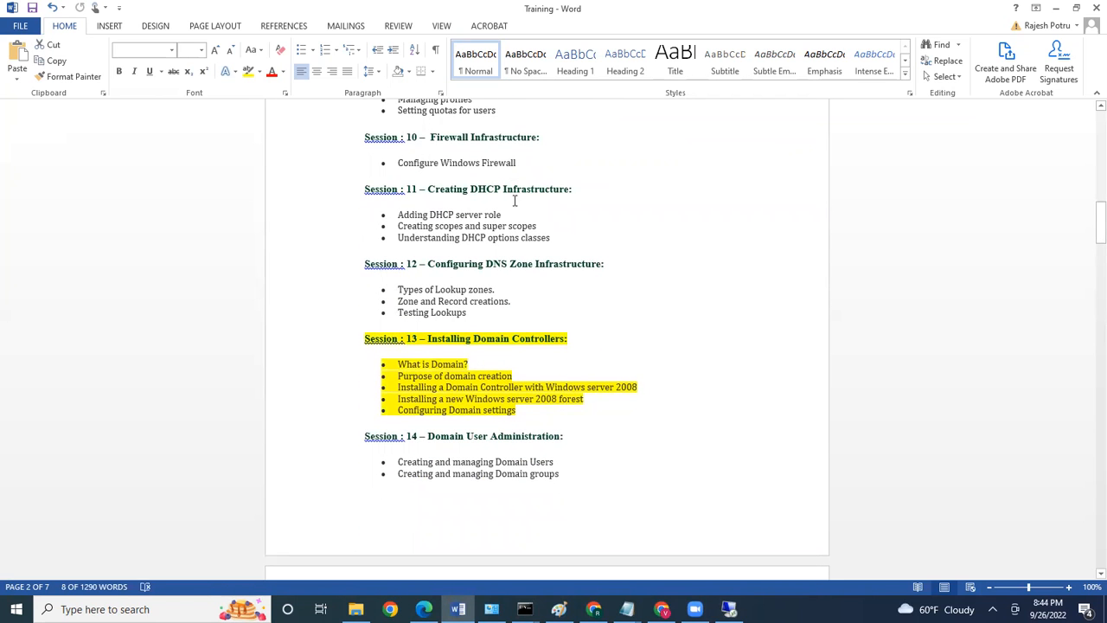
scroll(520, 264, "up", 9)
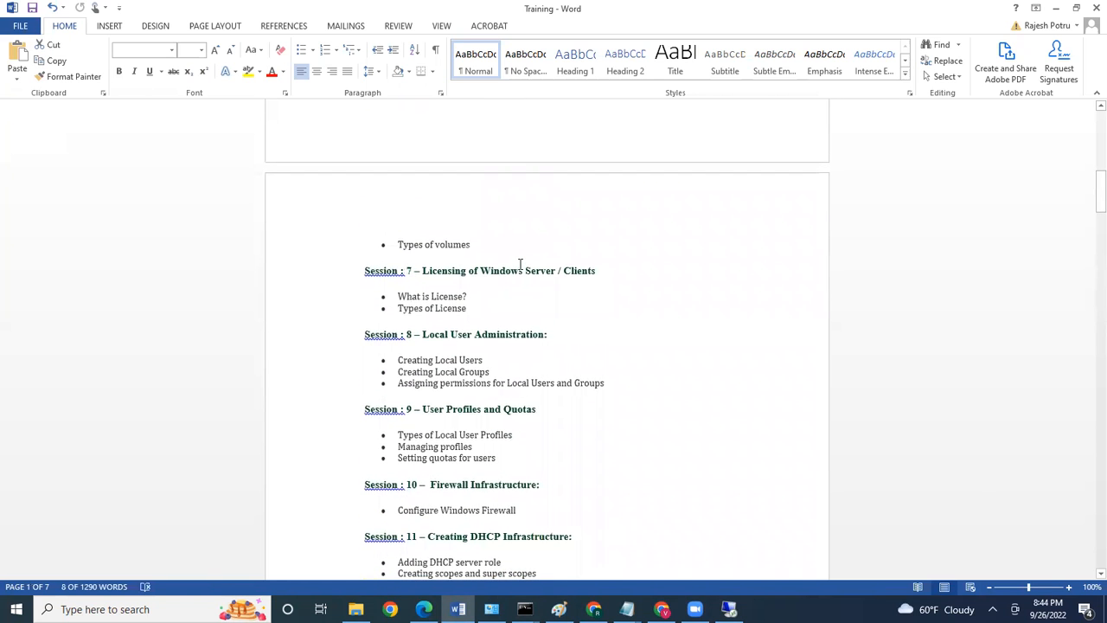
scroll(521, 265, "up", 5)
key("alt+Tab")
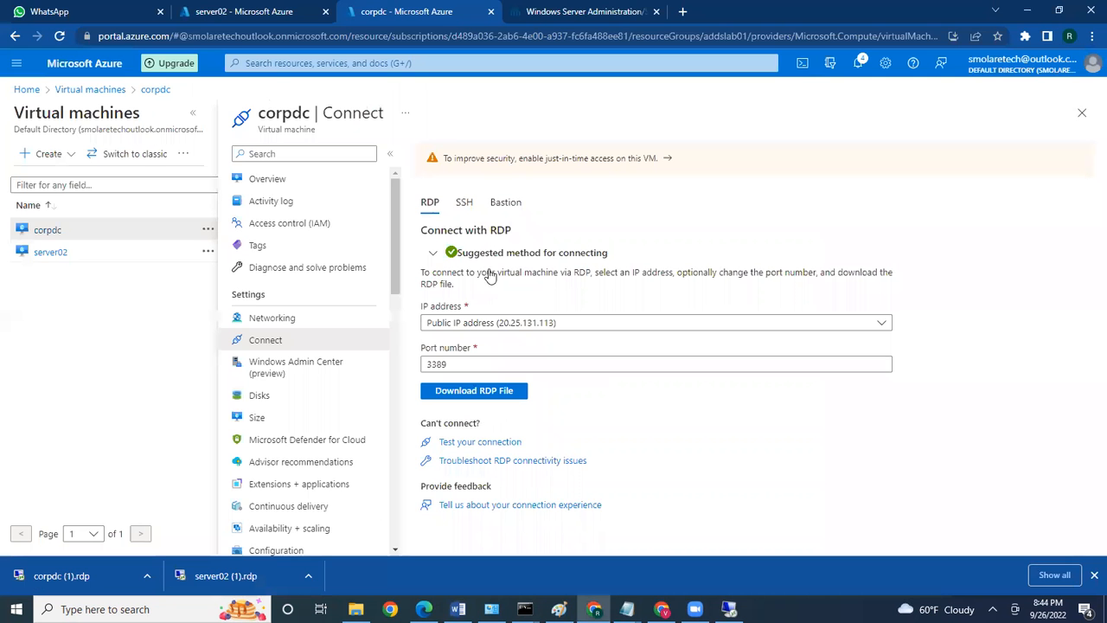
Go from the Azure Home page through Virtual machines to server02's overview
left_click(315, 19)
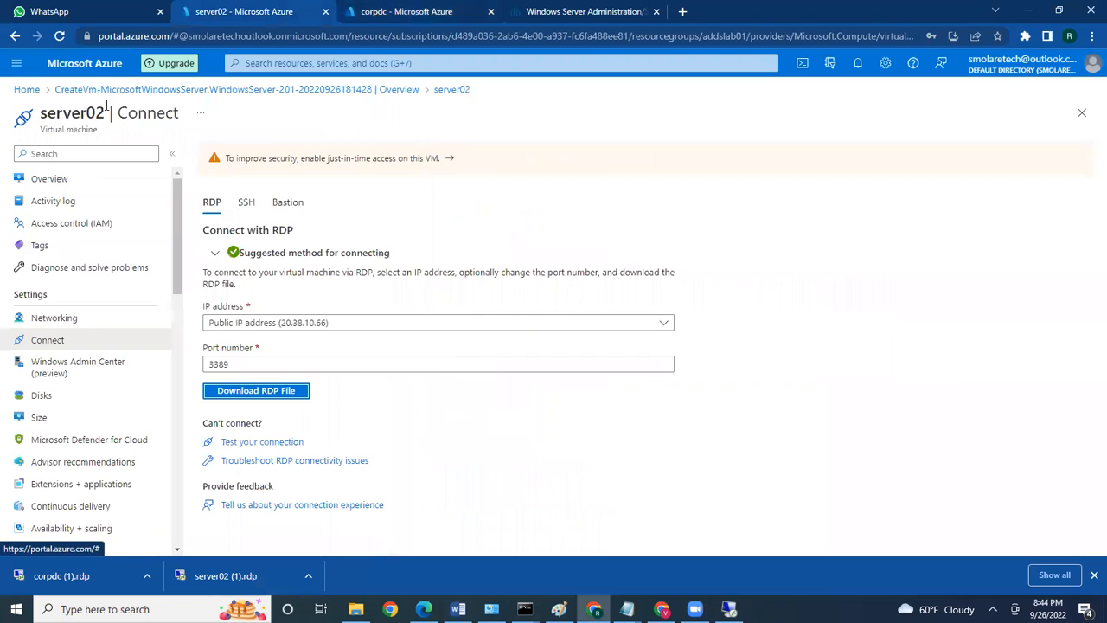
left_click(27, 90)
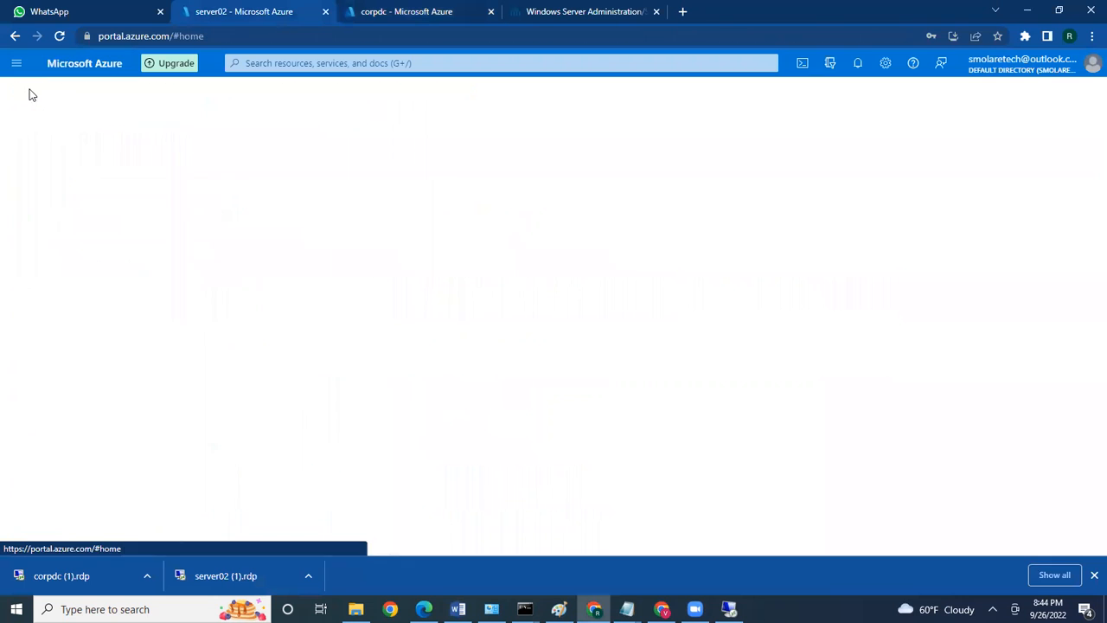
left_click(299, 410)
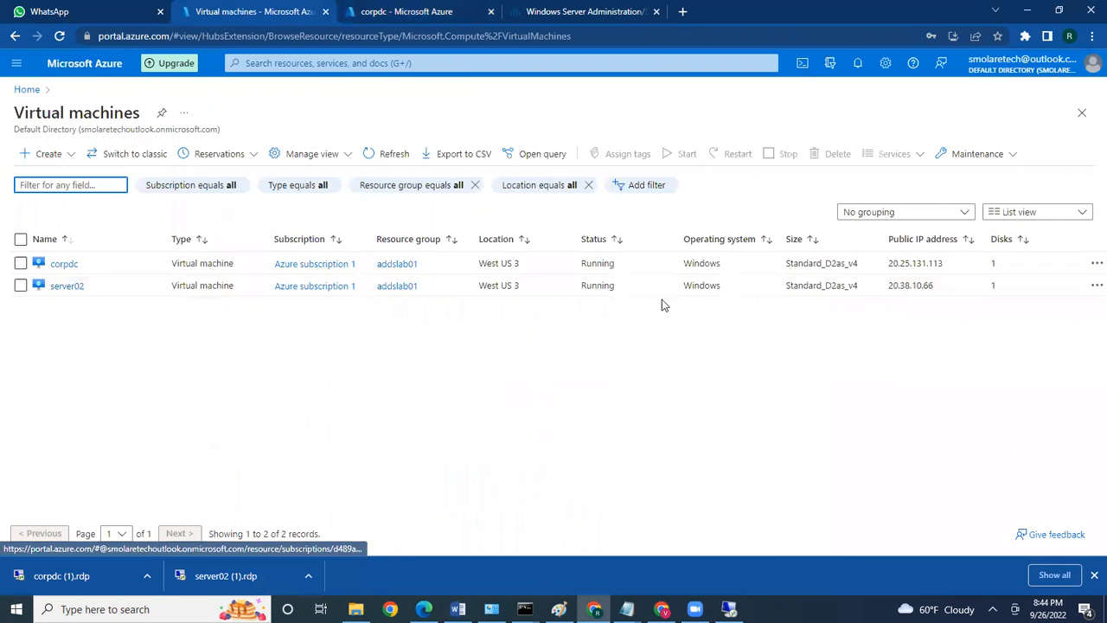
left_click(65, 286)
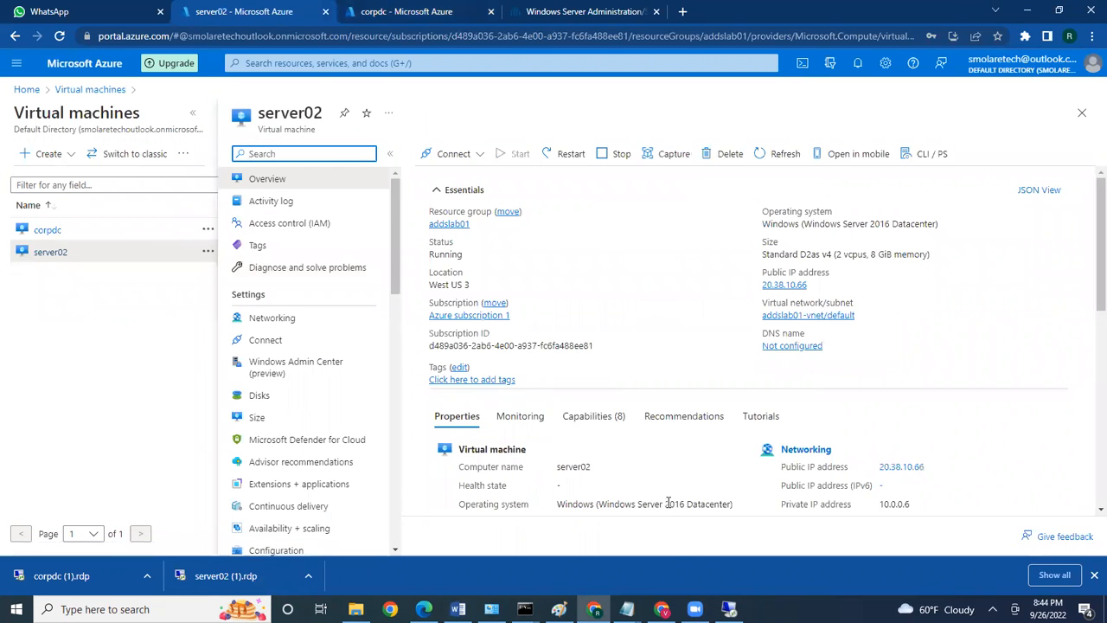
Check server02's Windows Server 2016 Datacenter operating system, then return to its remote desktop session
scroll(596, 510, "down", 1)
left_click_drag(596, 486, 732, 484)
left_click(729, 485)
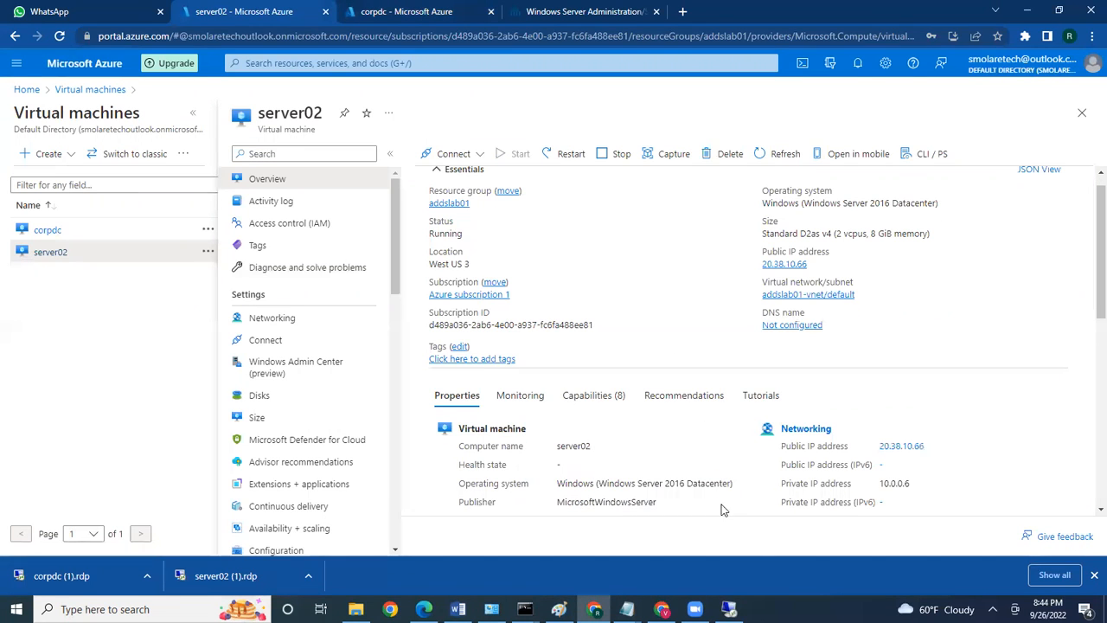
mouse_move(732, 605)
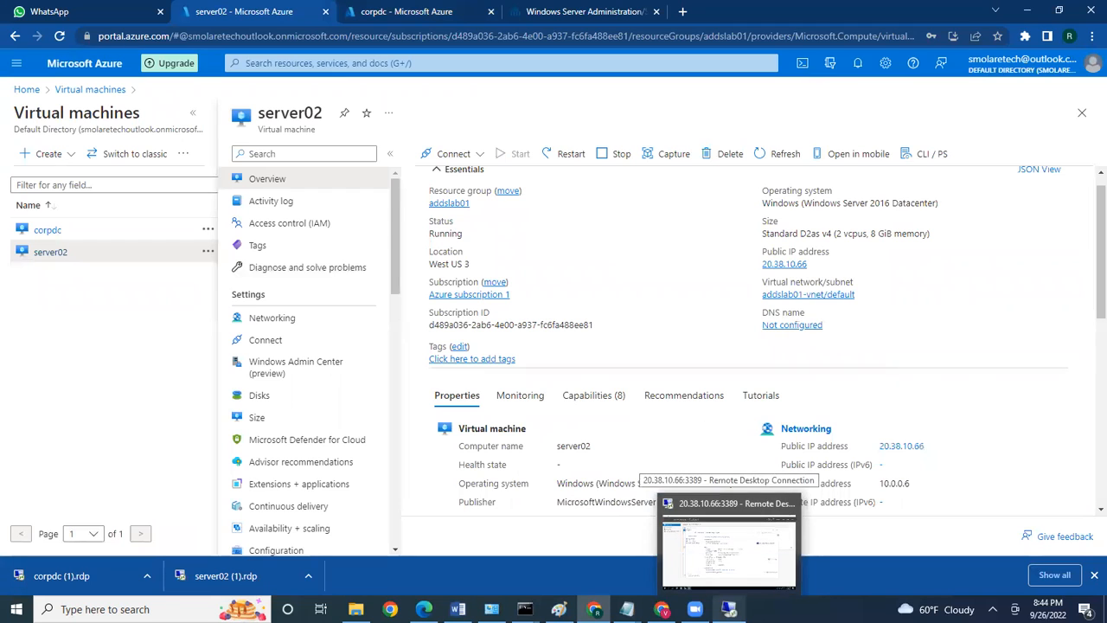
left_click(729, 549)
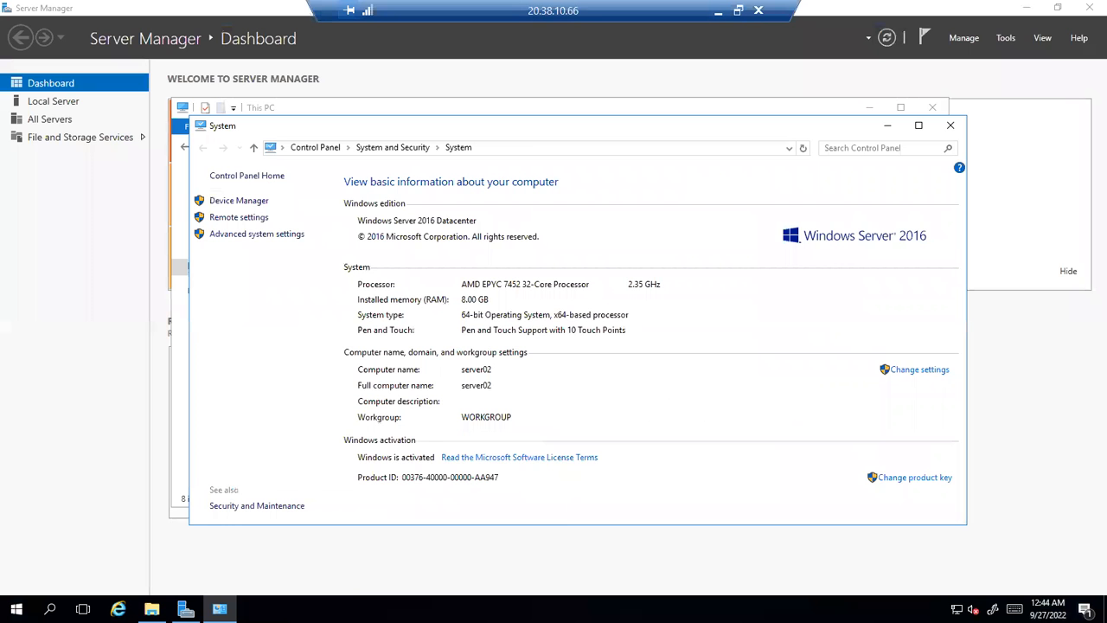
Close the System window and open Properties for the Windows (C:) drive in This PC
left_click(949, 125)
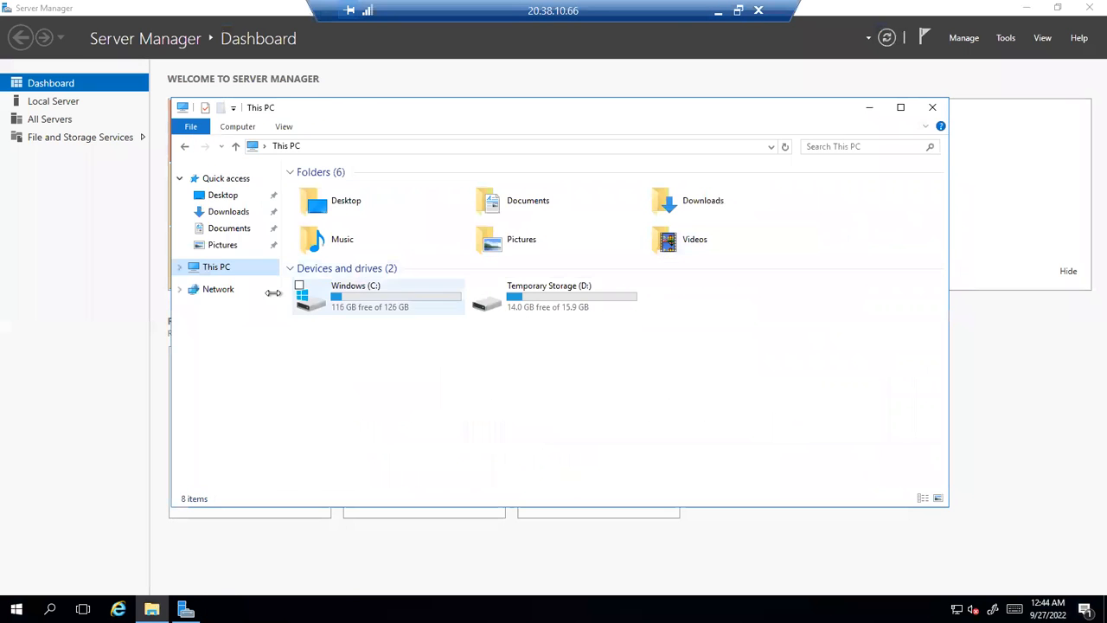
left_click(350, 306)
right_click(351, 304)
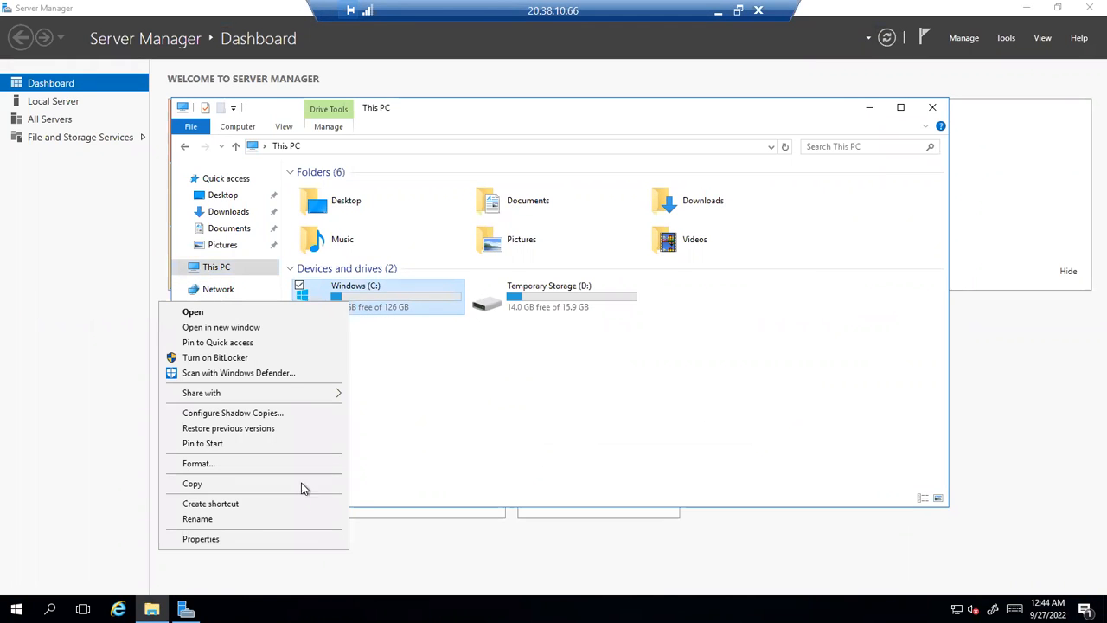
left_click(242, 542)
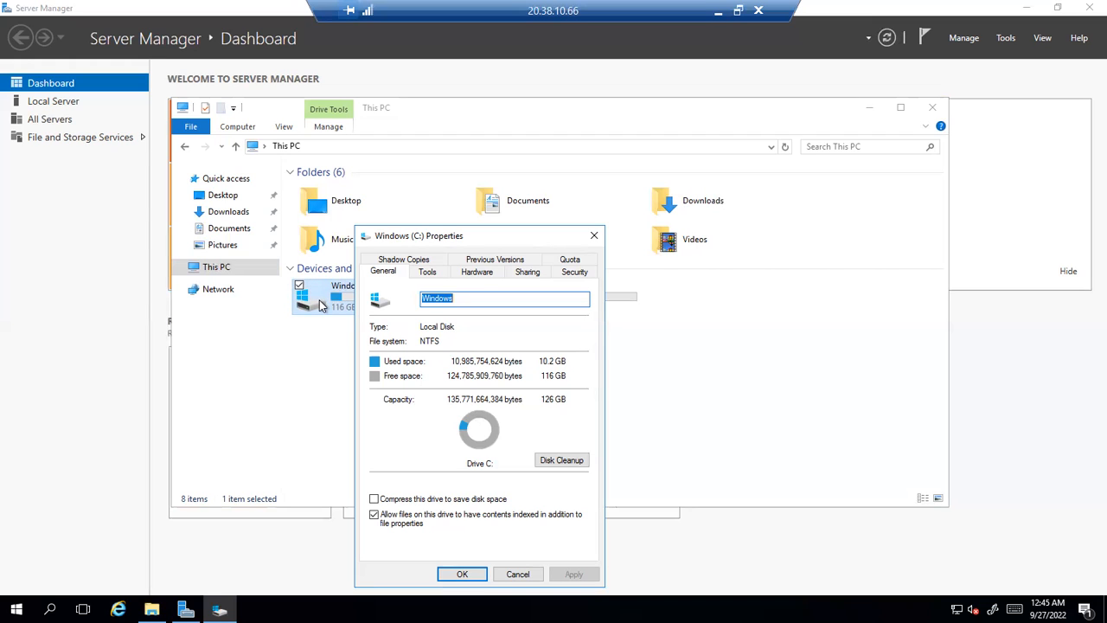
Move the Windows (C:) Properties dialog up and to the right by its title bar
left_click_drag(483, 229, 626, 187)
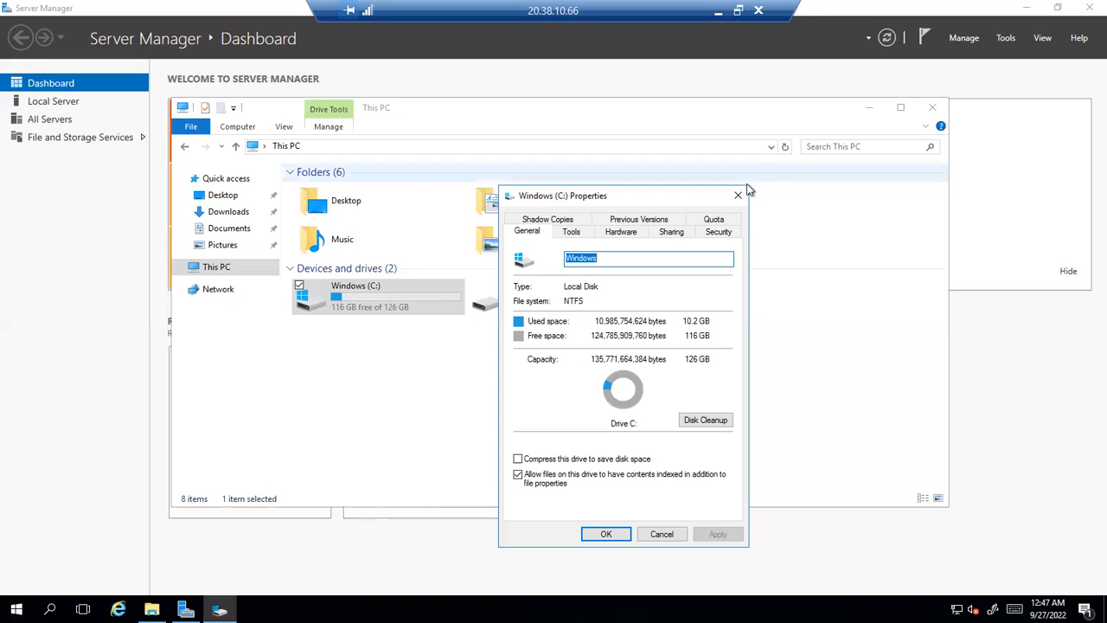
On C:'s Quota tab, enable quota management and limit new users' disk space to 100 GB
left_click(713, 219)
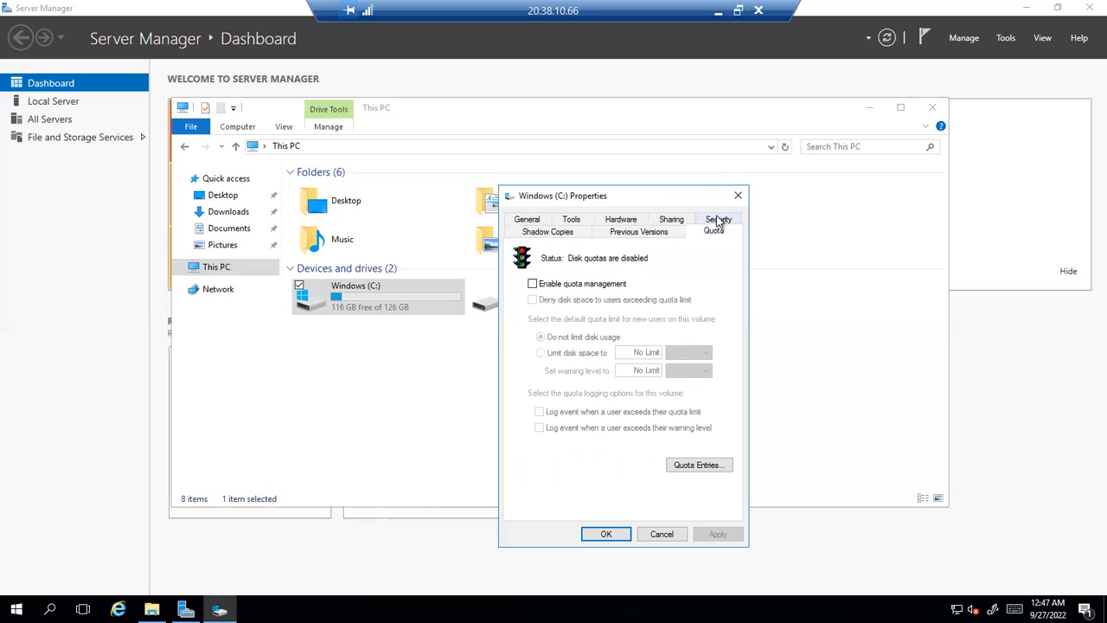
left_click(594, 287)
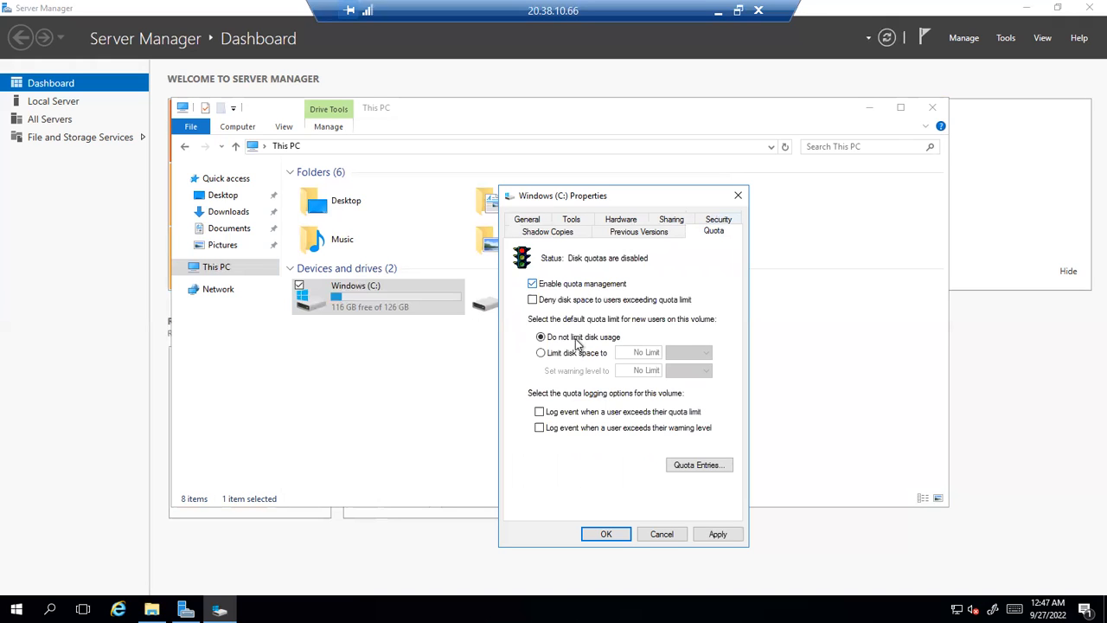
left_click(578, 355)
double_click(659, 353)
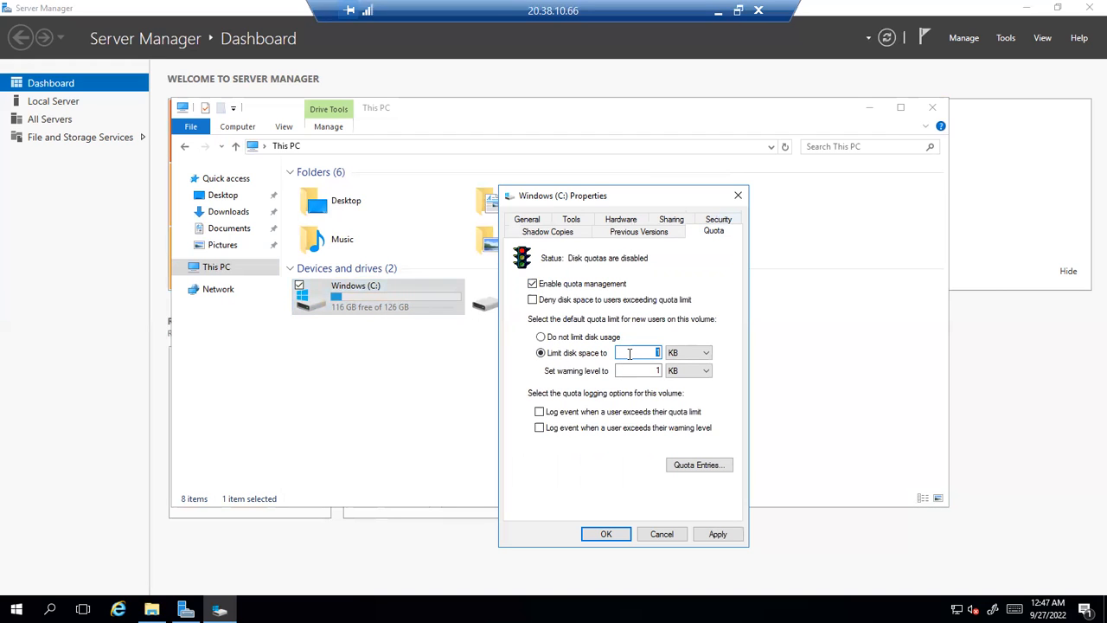
type("1000")
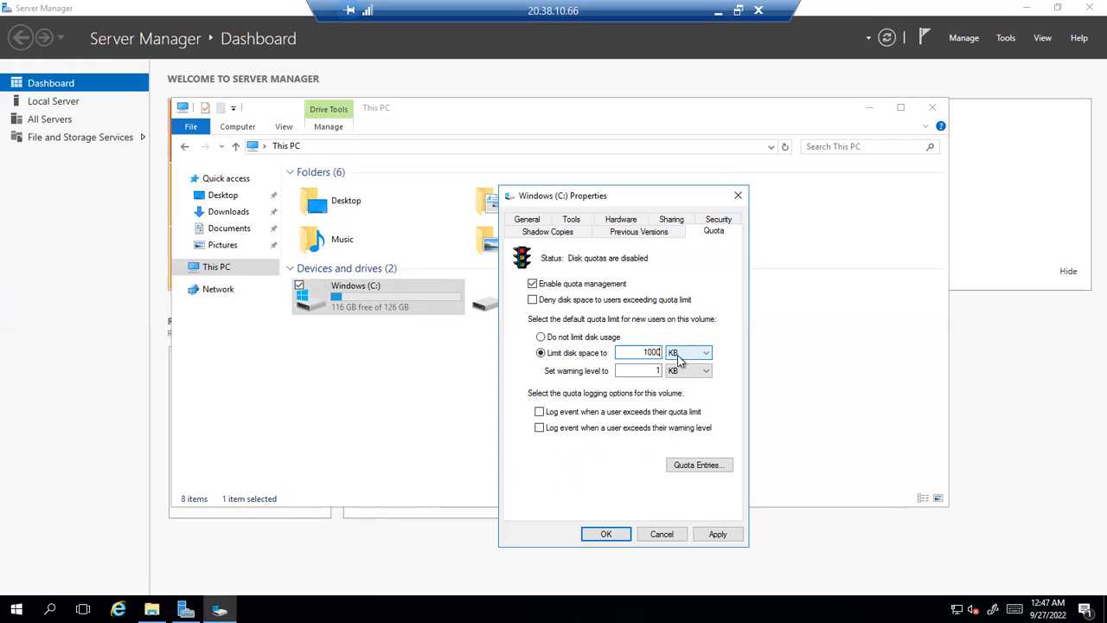
key("BackSpace")
left_click(681, 358)
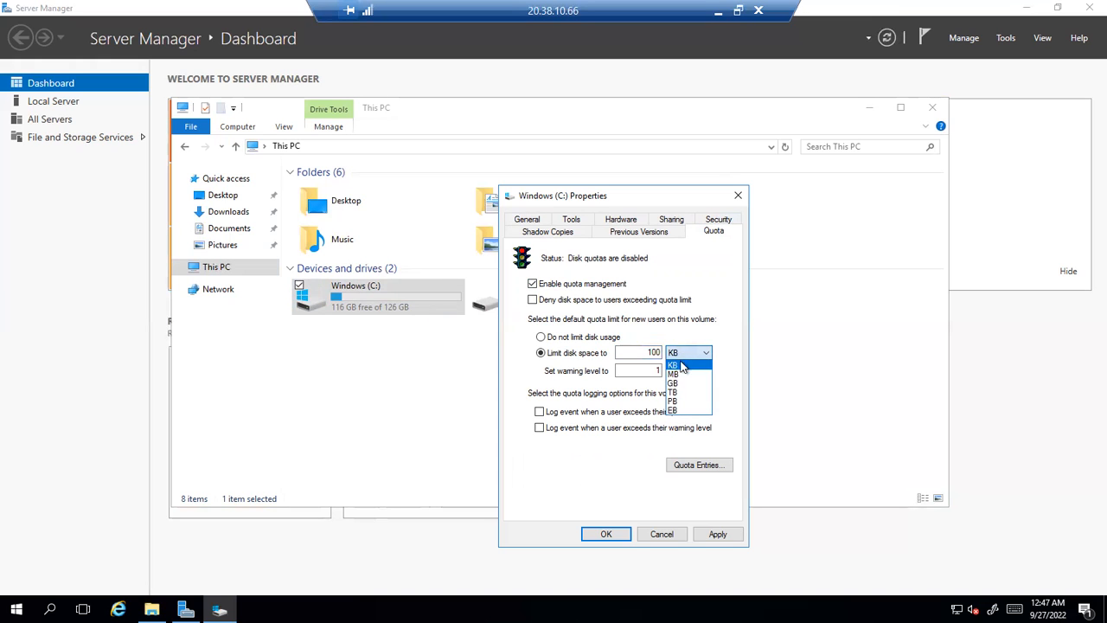
left_click(681, 386)
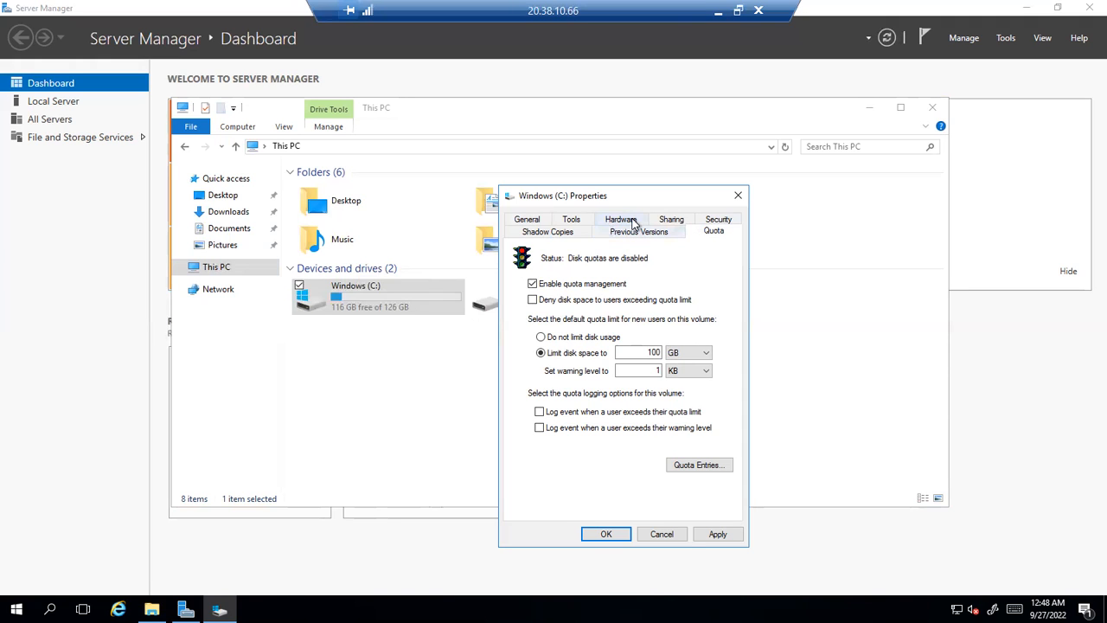
Read C:'s virtual disk location (Bus 0, Target 0, LUN 0) on Hardware, then view Shadow Copies
left_click(635, 220)
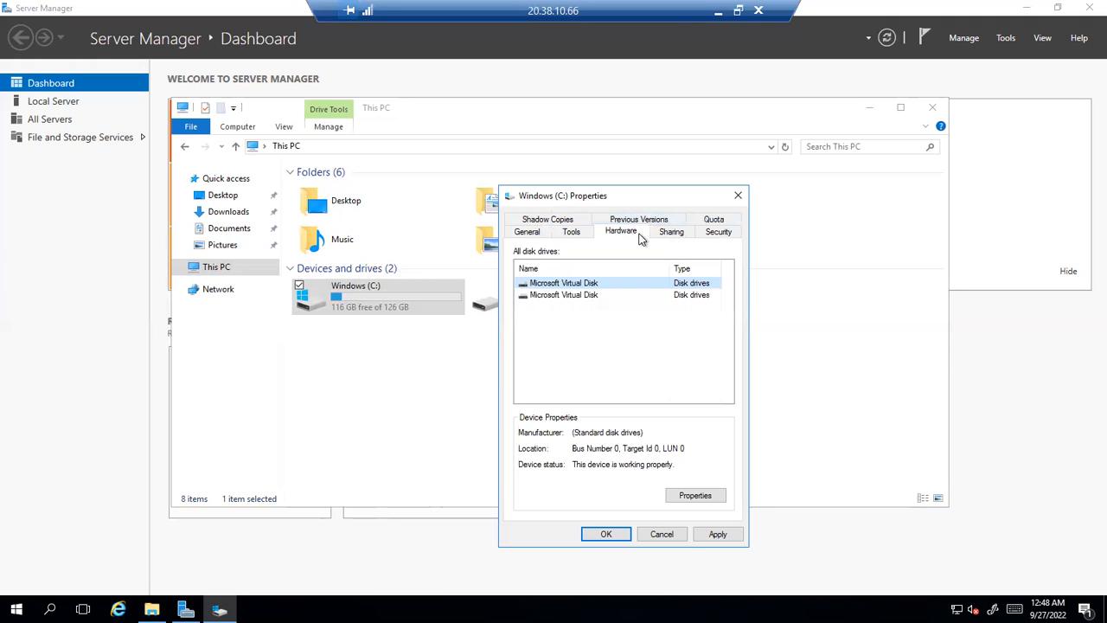
double_click(577, 448)
left_click_drag(629, 446, 677, 442)
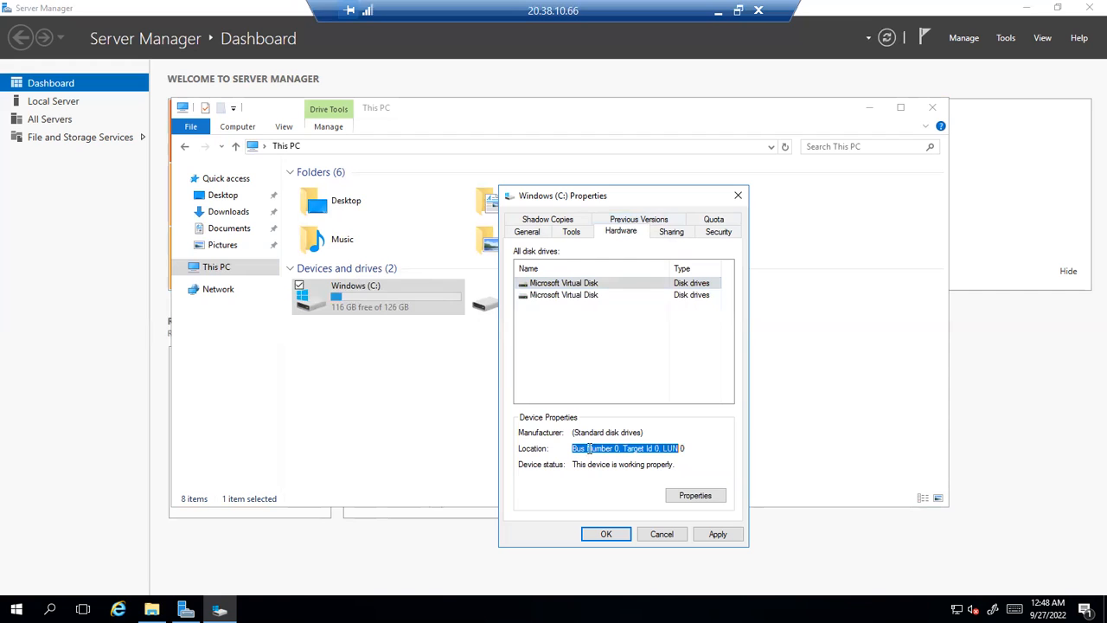
left_click(664, 448)
left_click_drag(662, 448, 678, 448)
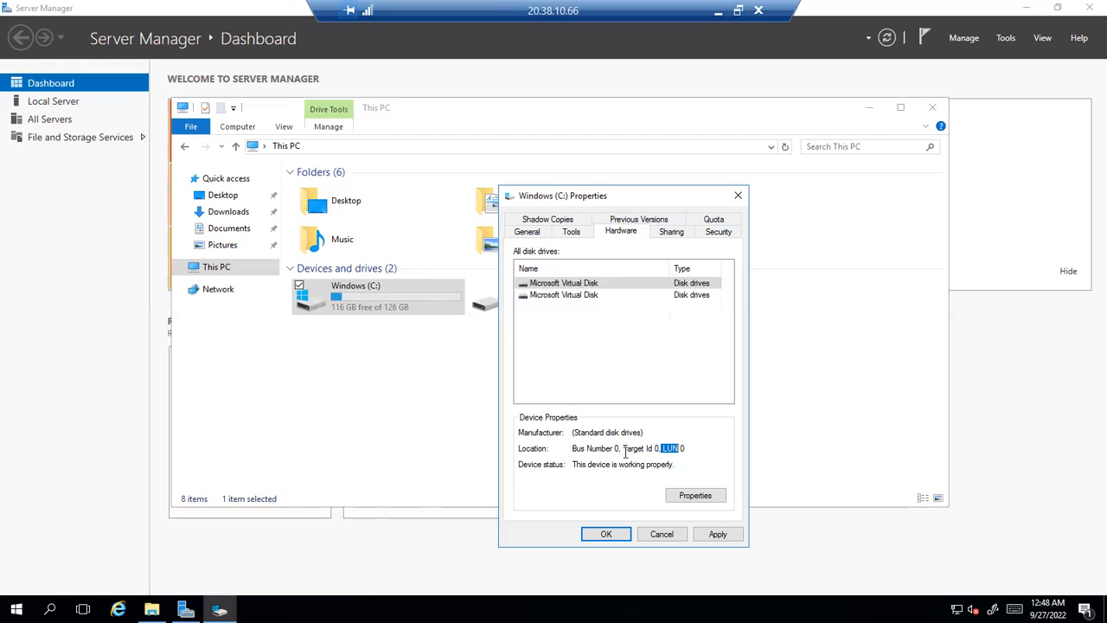
left_click_drag(573, 450, 678, 447)
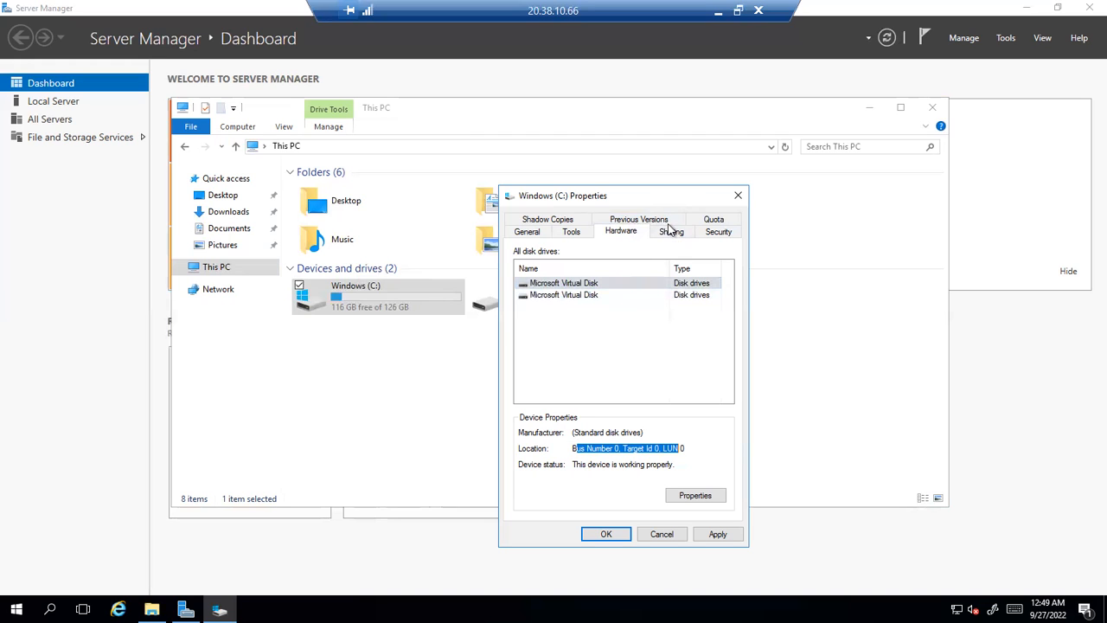
left_click(560, 221)
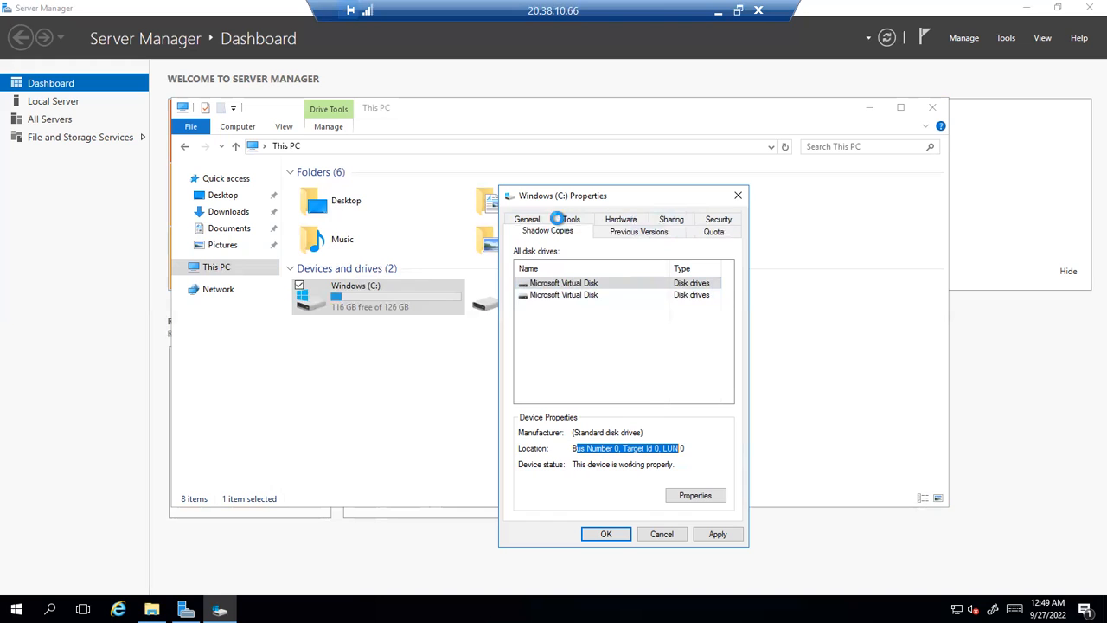
Compare Administrators' and Users' permissions on C:, noting Read & execute, List folder contents, Read, then close
left_click(720, 219)
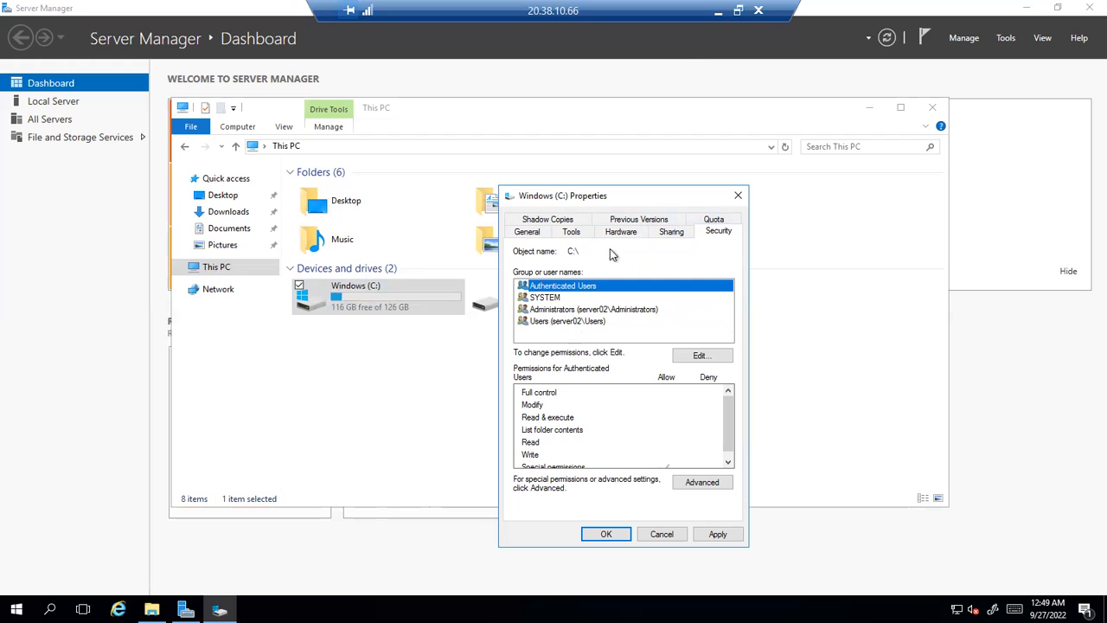
left_click(588, 311)
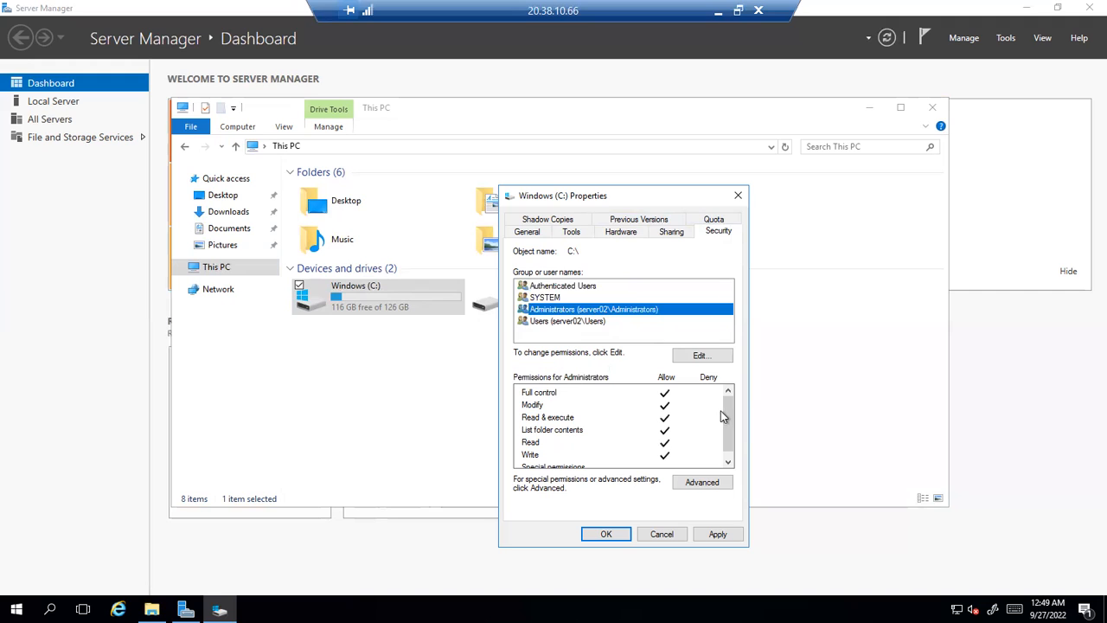
mouse_move(727, 410)
left_mouse_down()
mouse_move(728, 439)
mouse_move(727, 404)
left_mouse_up()
left_click(586, 321)
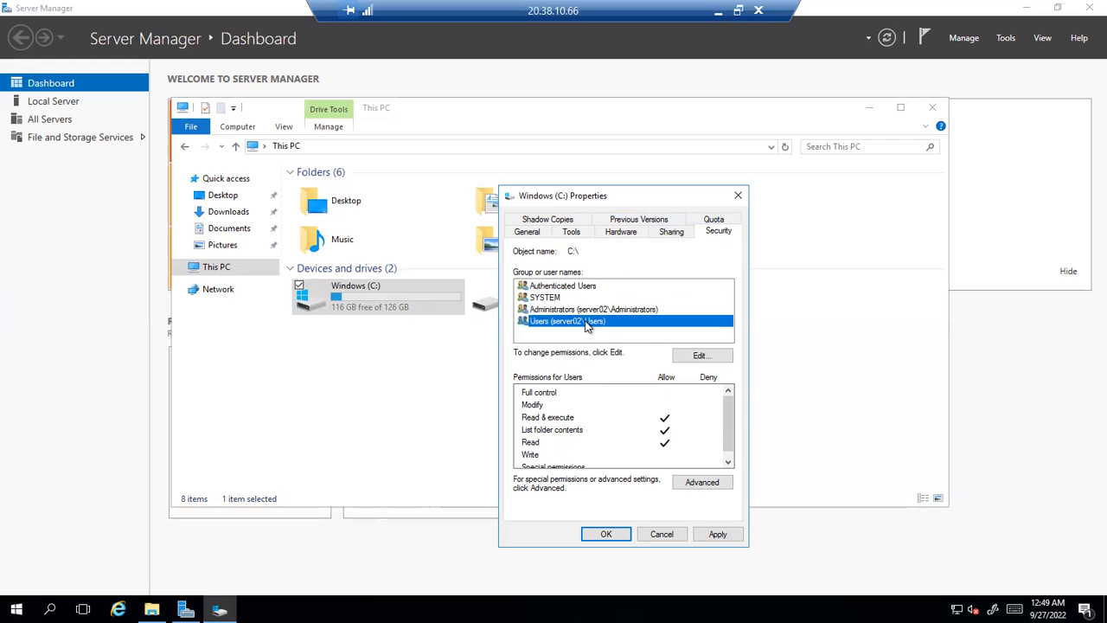
left_click(558, 432)
left_click(549, 430)
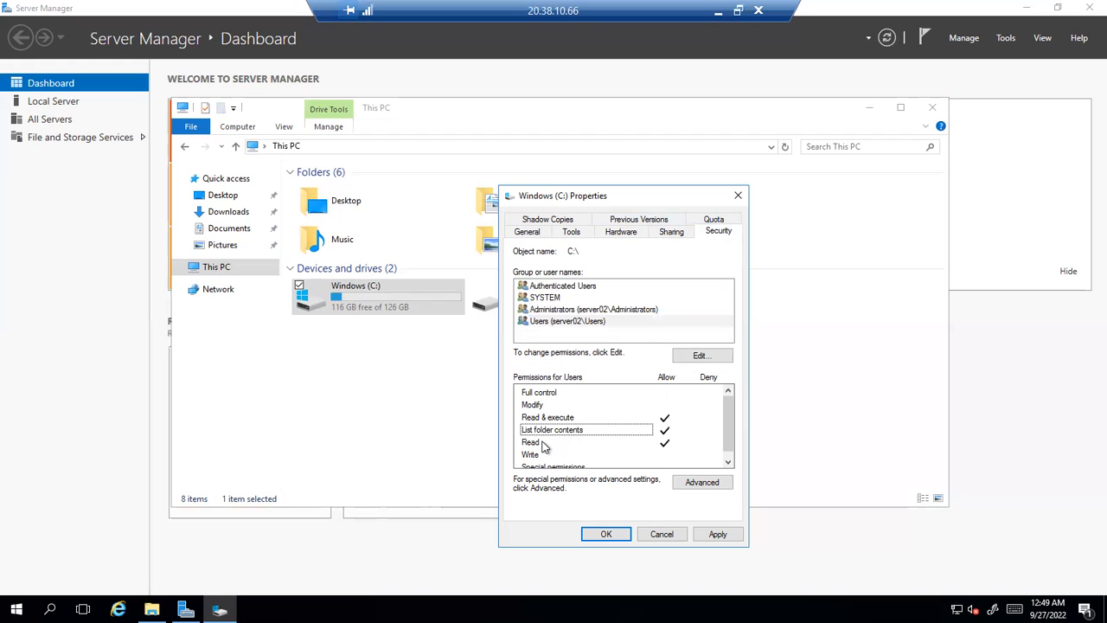
left_click(542, 443)
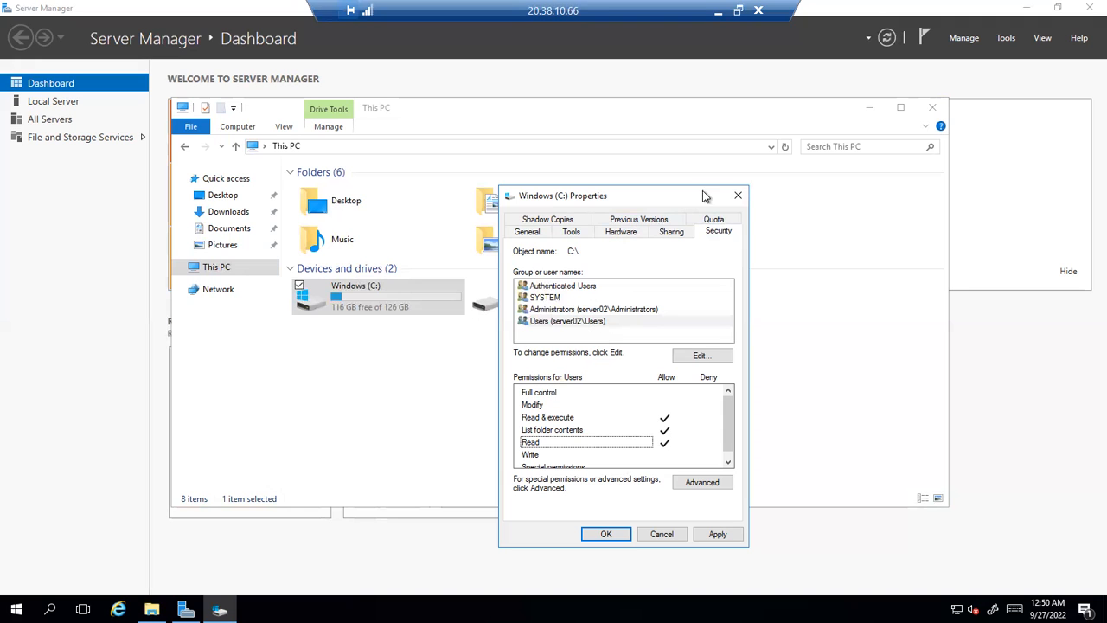
left_click(738, 195)
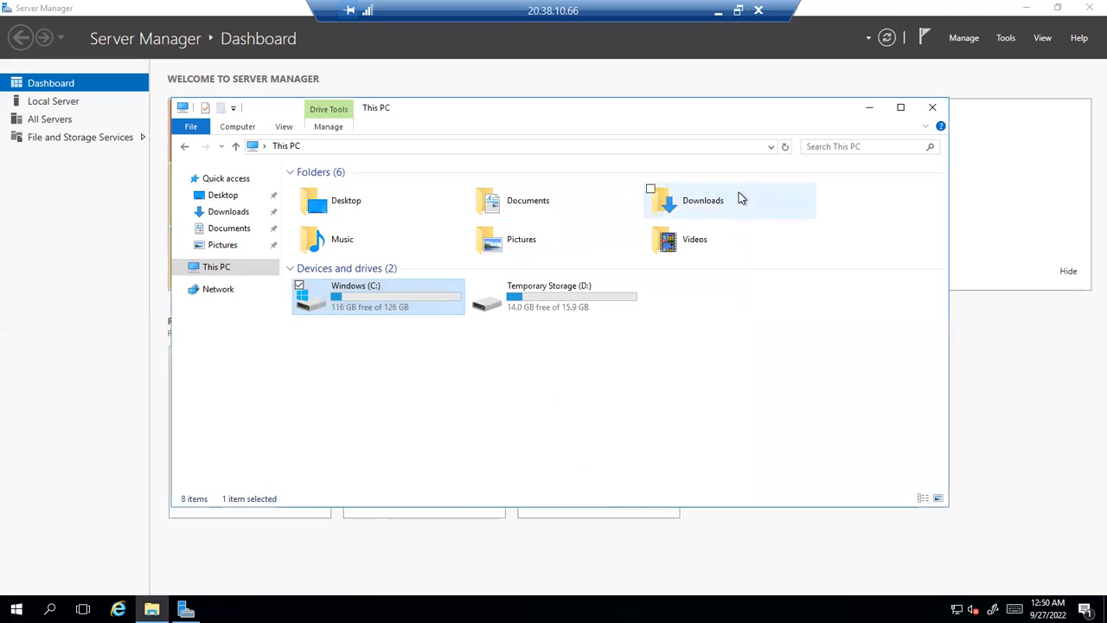
Reopen and close Windows (C:) Properties via Alt+Enter, then minimize the server02 remote session
right_click(530, 301)
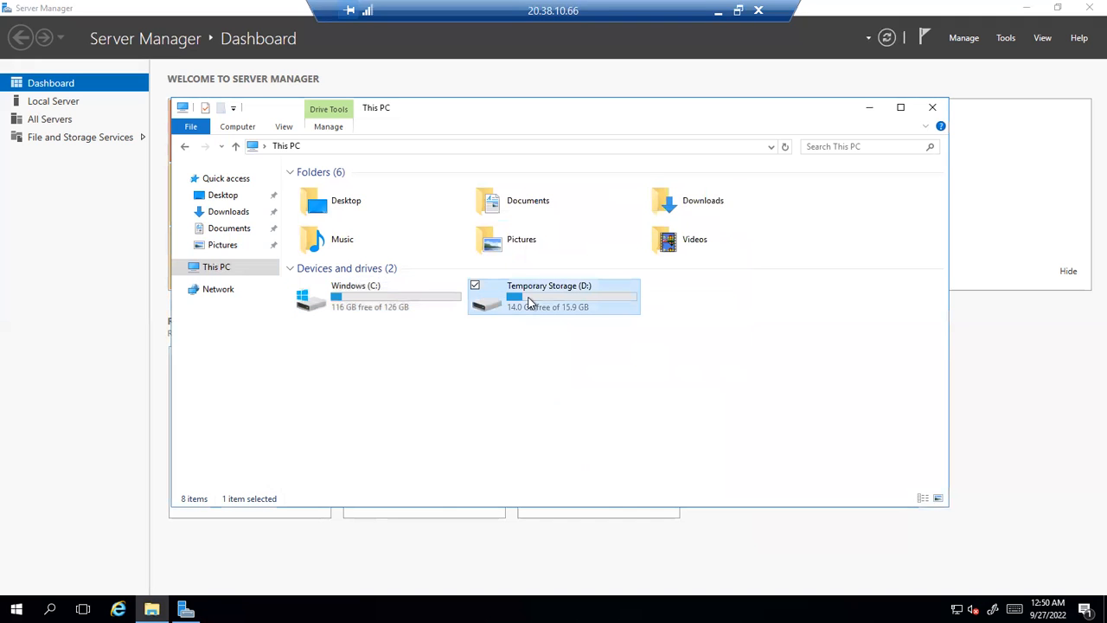
left_click(590, 358)
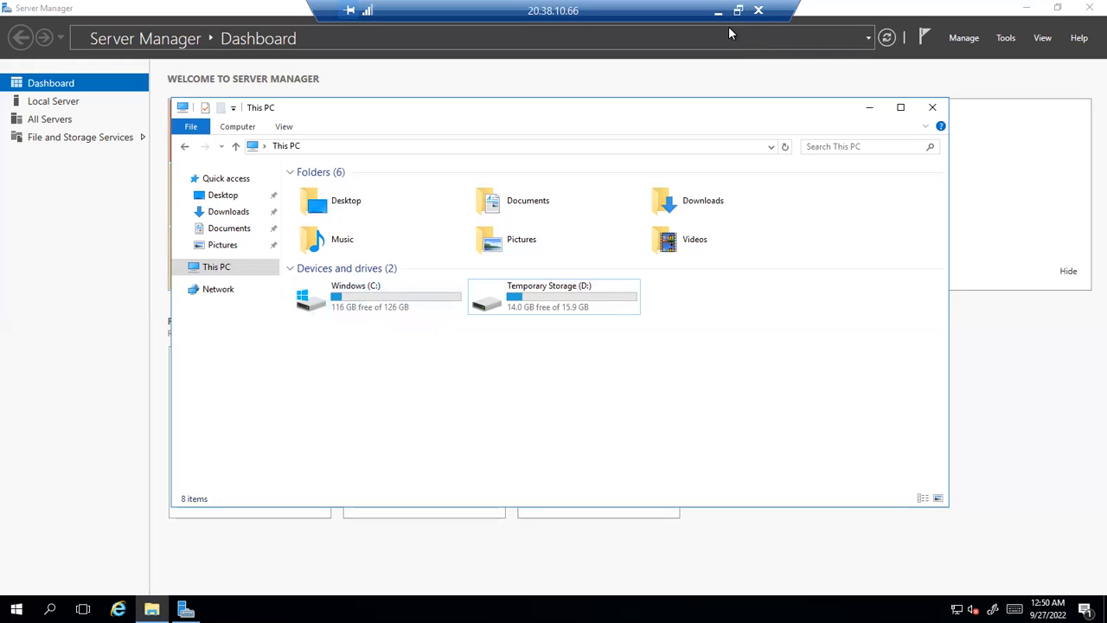
right_click(403, 283)
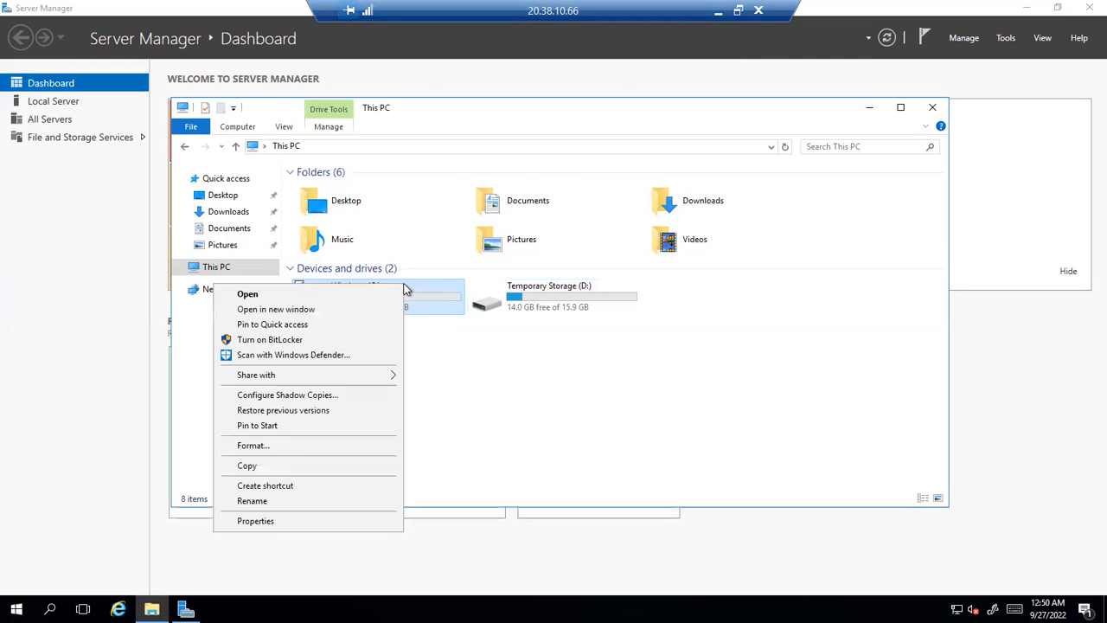
key("alt+Return")
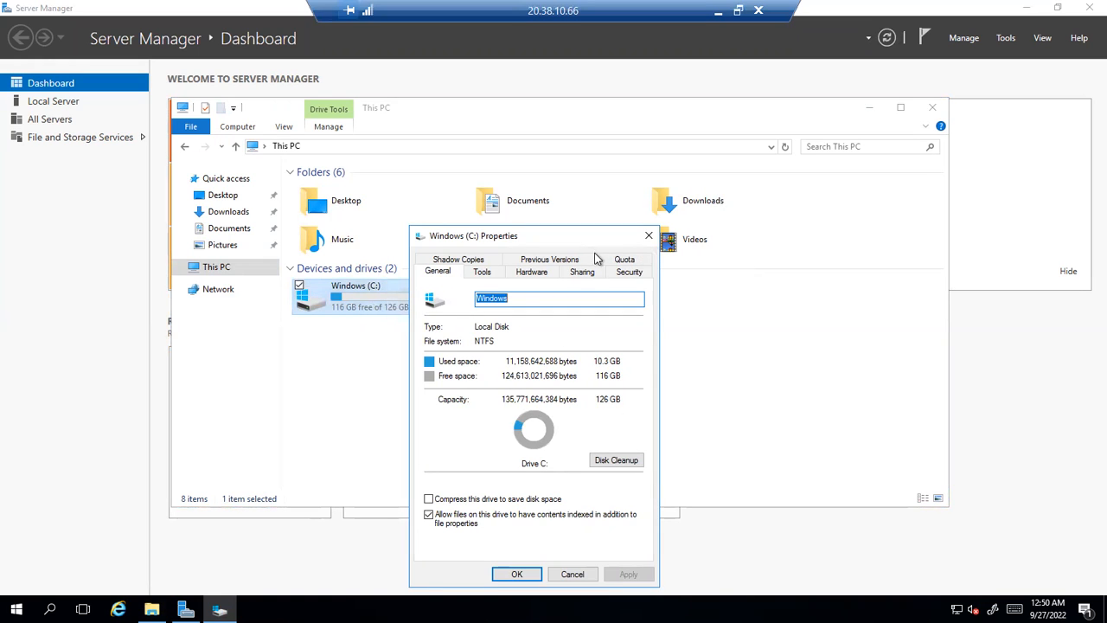
left_click(650, 236)
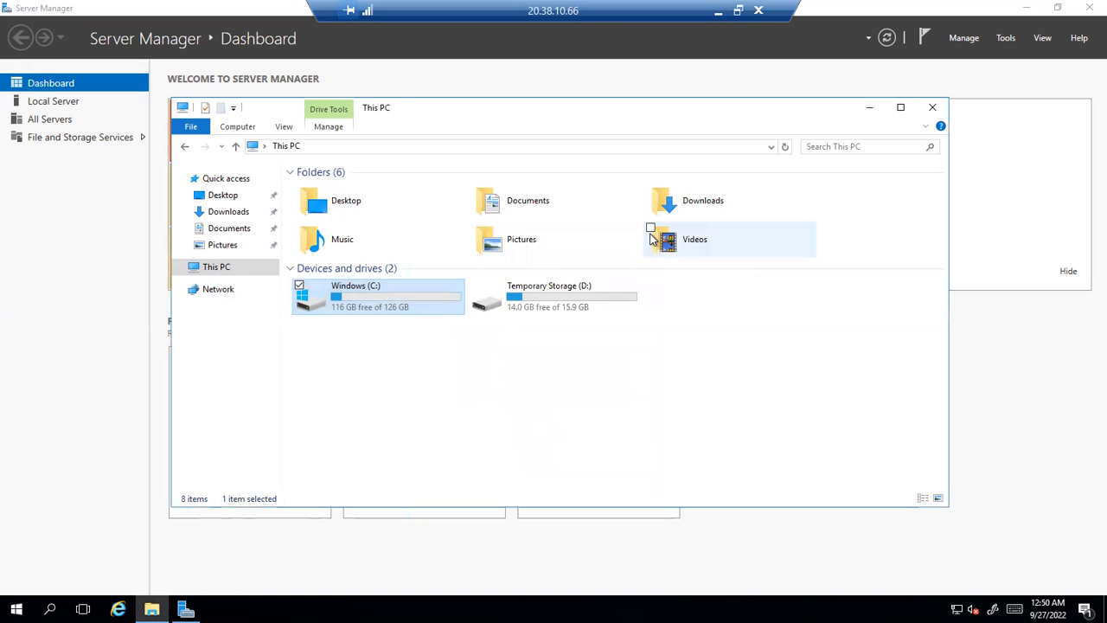
left_click(741, 31)
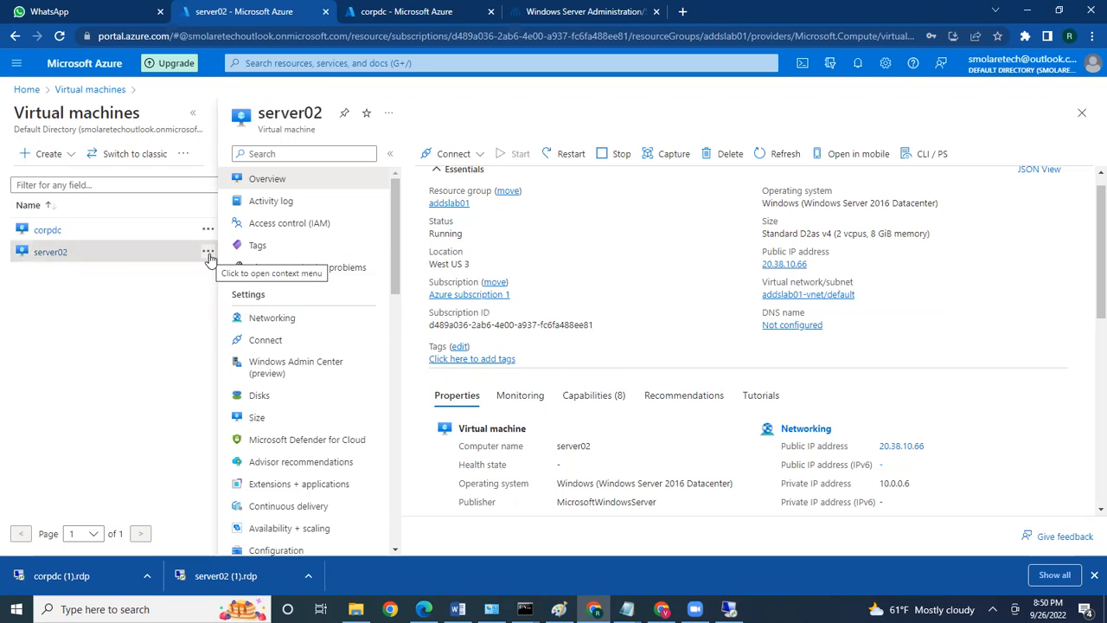
Restore the server02 remote desktop session window from its taskbar preview
mouse_move(729, 609)
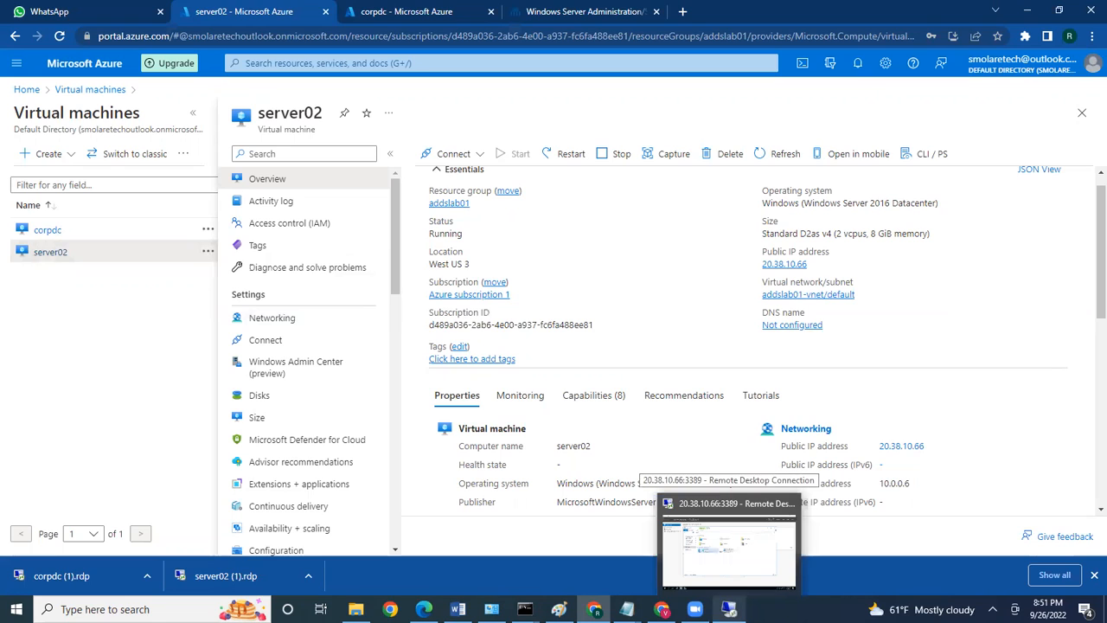
left_click(729, 544)
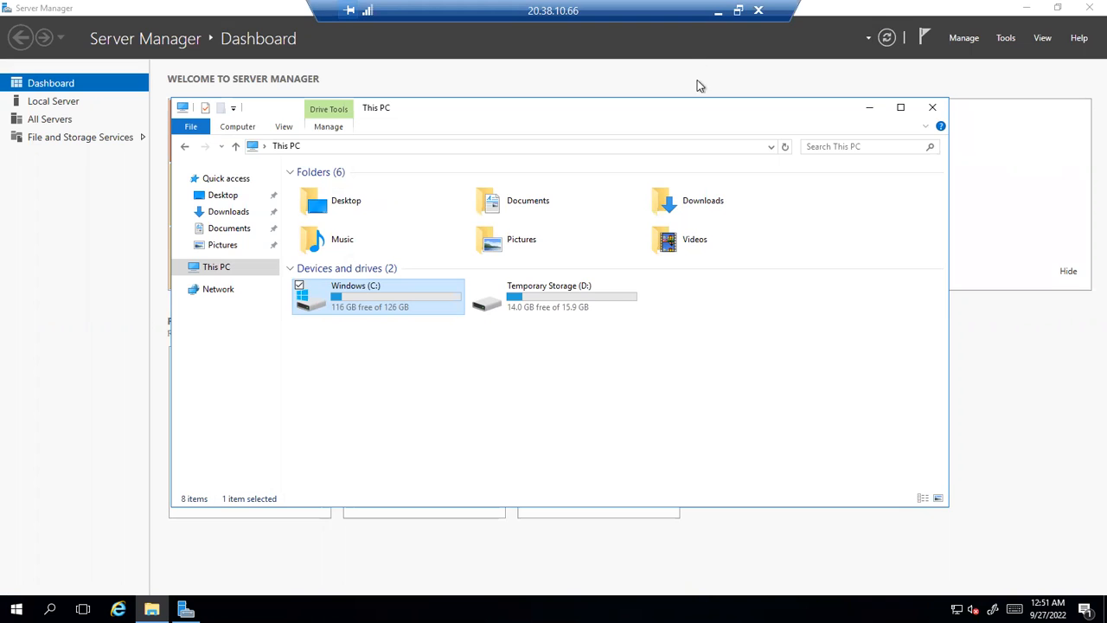
Browse the folders on Windows (C:), then go back up to This PC
double_click(375, 308)
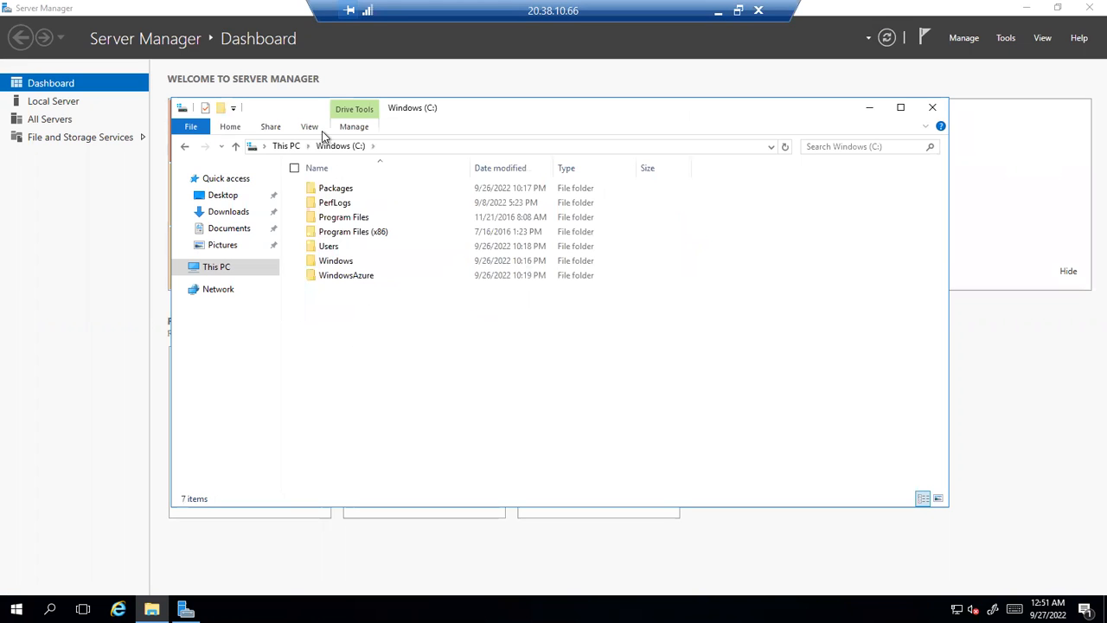
left_click(290, 149)
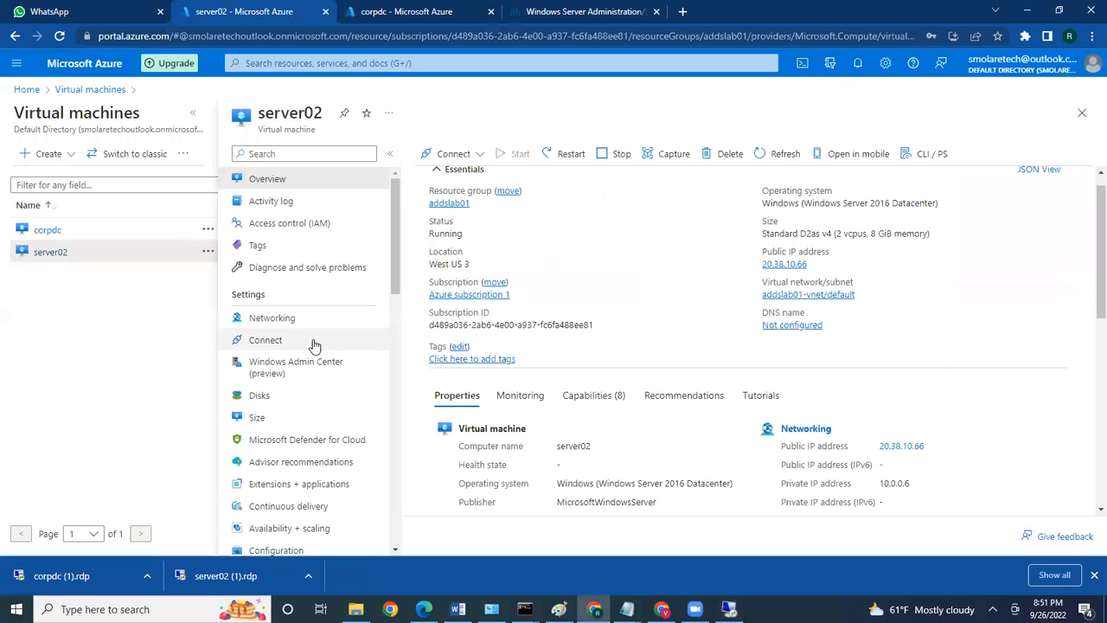
Open server02's Disks page and add a new data disk row at LUN 0
scroll(313, 346, "down", 1)
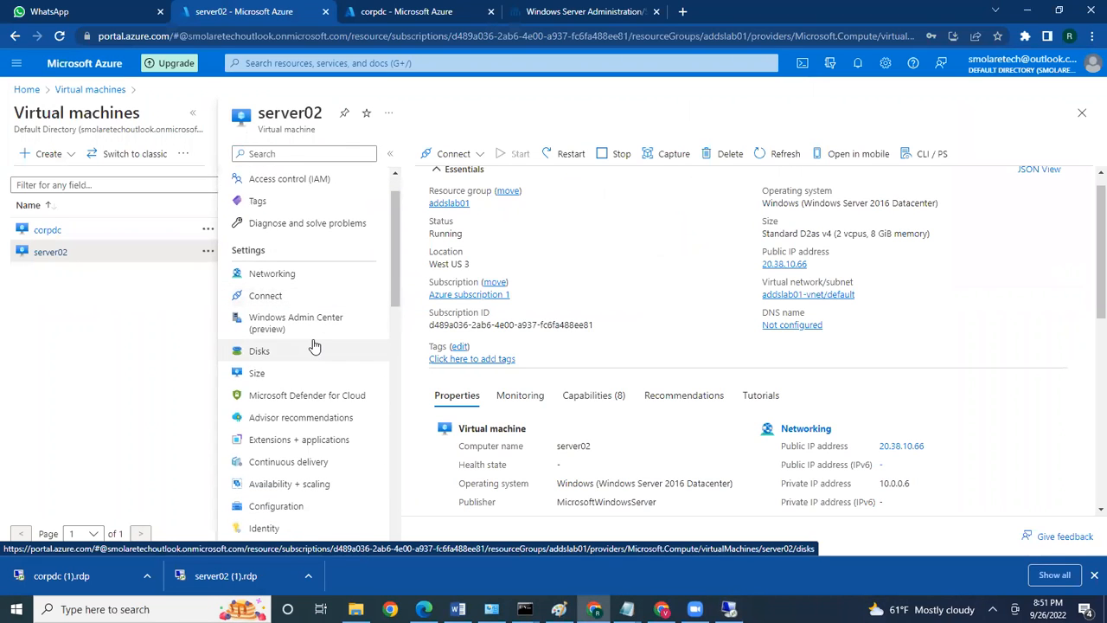
left_click(260, 354)
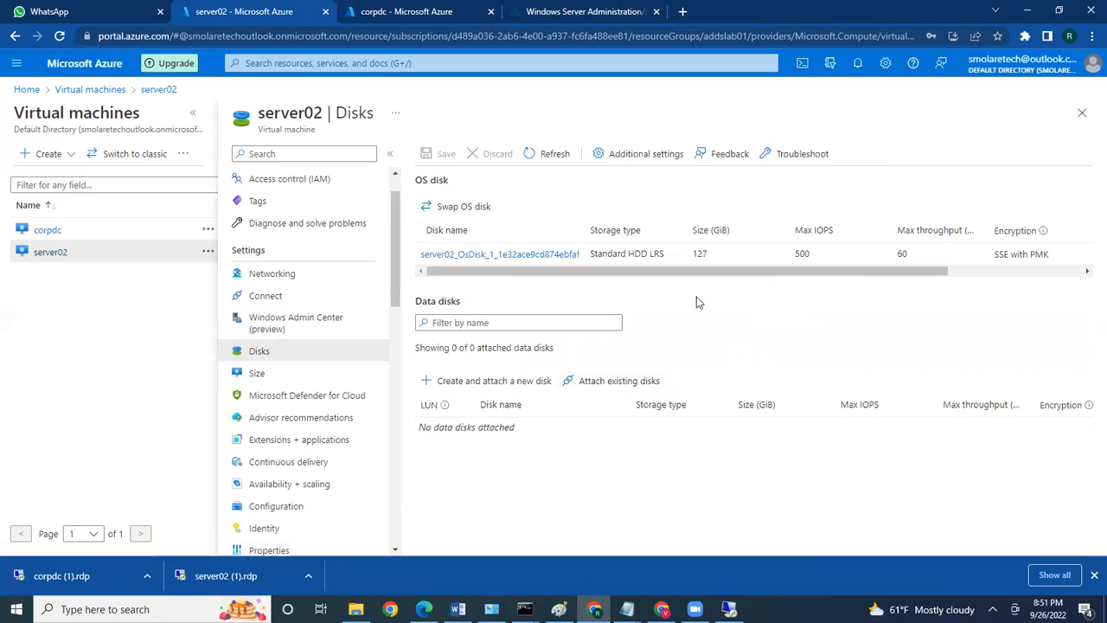
left_click(448, 383)
mouse_move(446, 406)
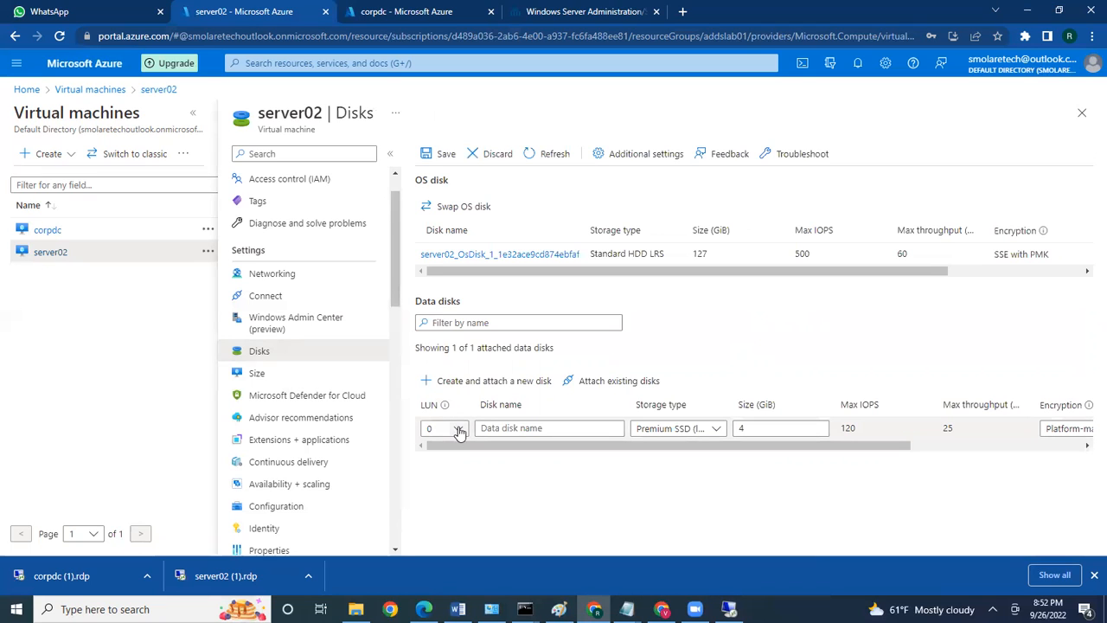
Name the LUN 0 data disk SQL-Logs, replacing the invalid space with a hyphen
left_click(460, 429)
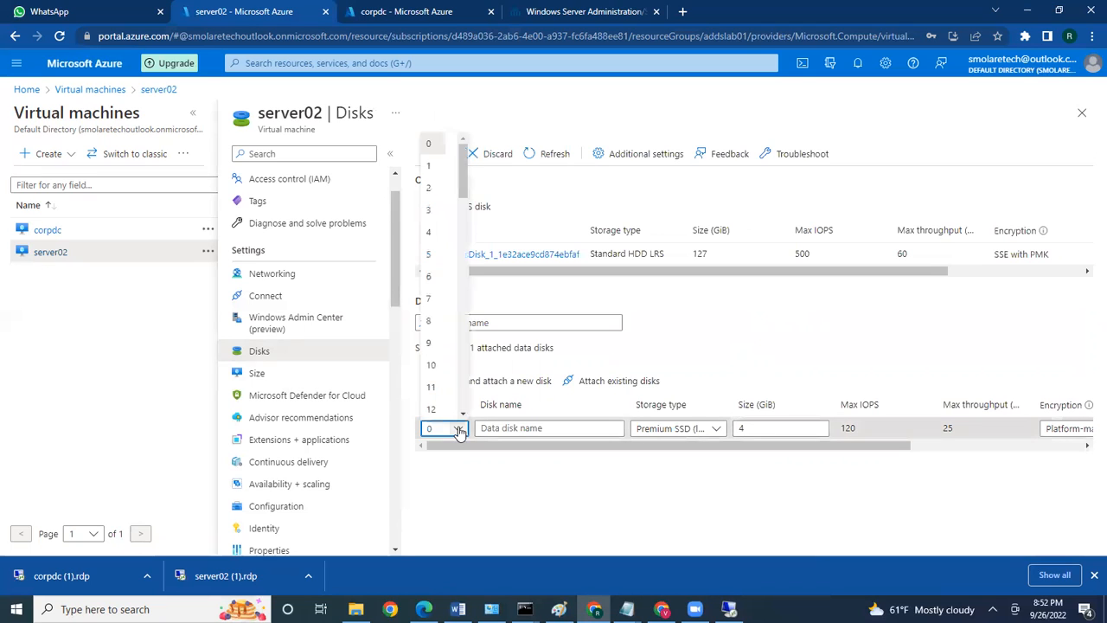
left_click(523, 428)
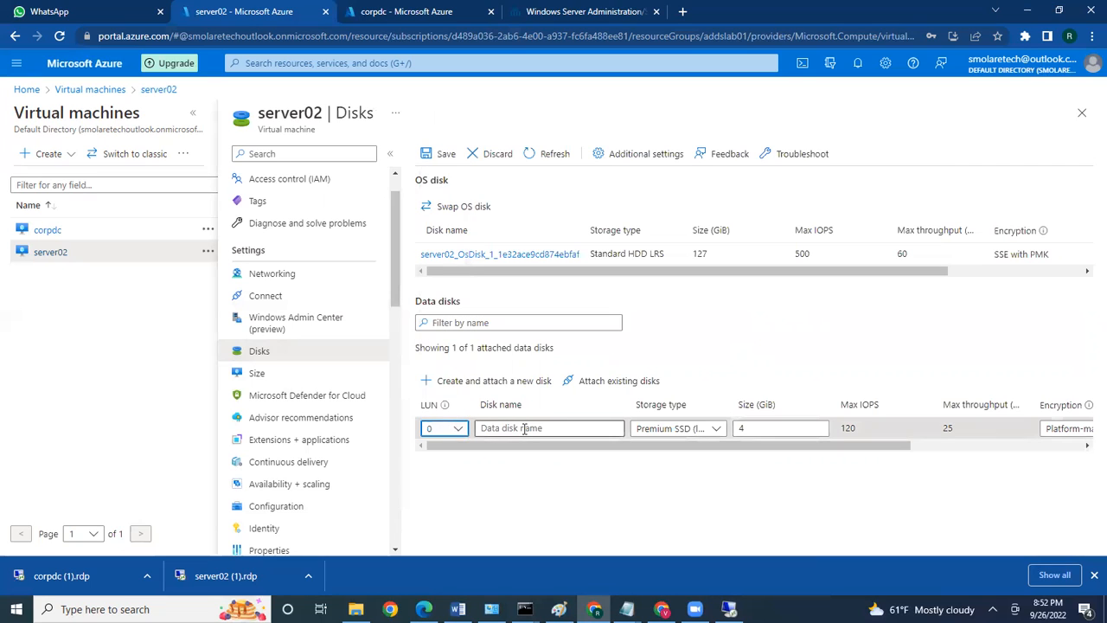
type("SQL")
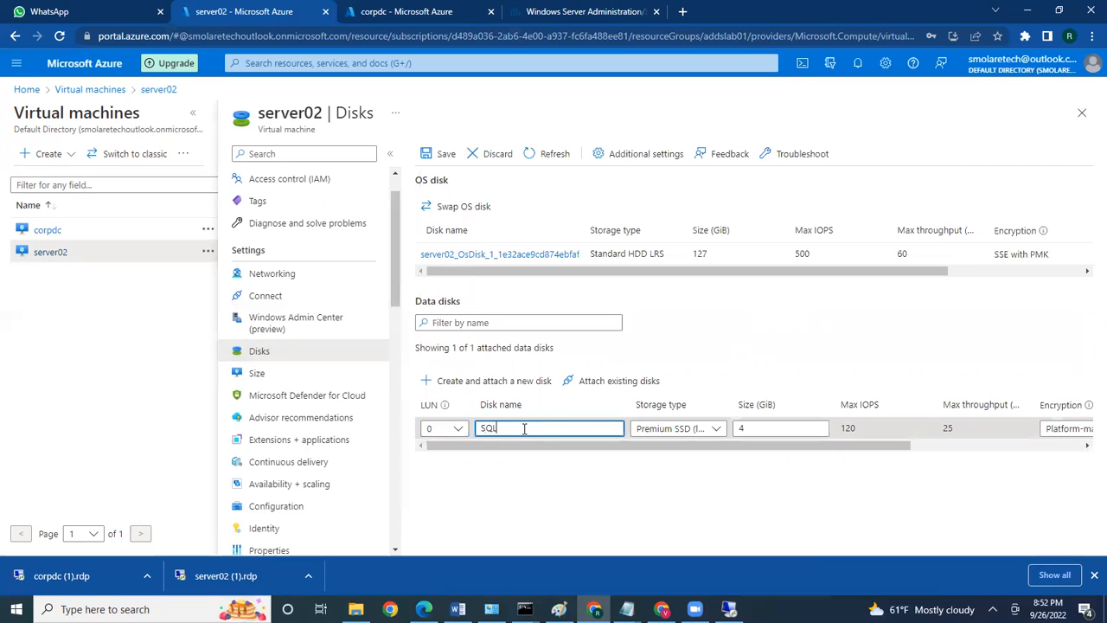
type(" Lo")
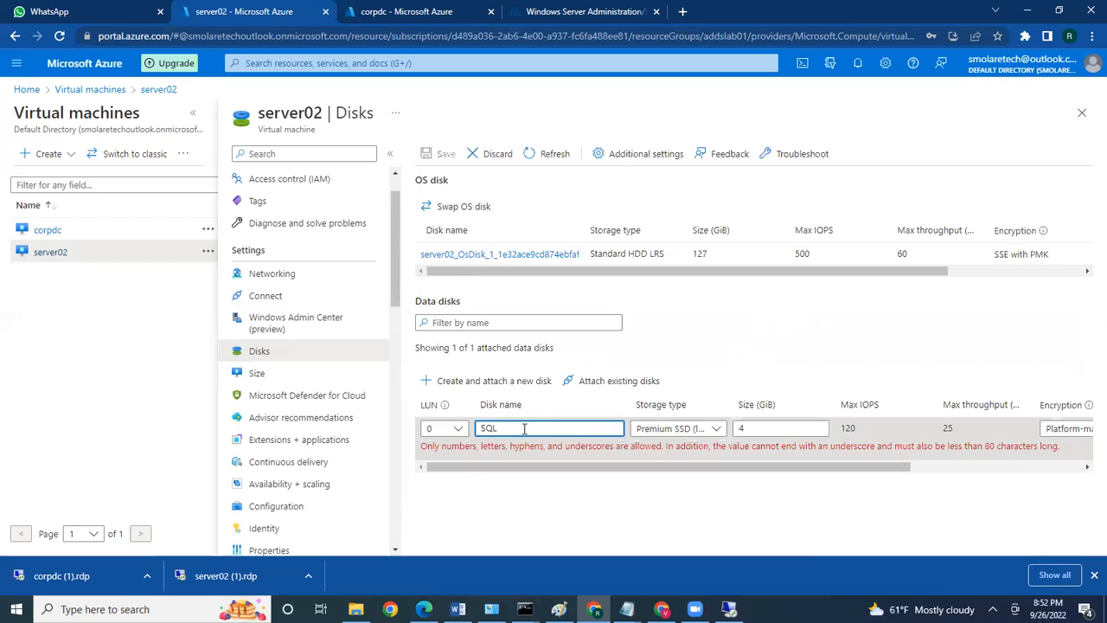
type("gs")
left_click(543, 494)
left_click(500, 428)
key("BackSpace")
type("_")
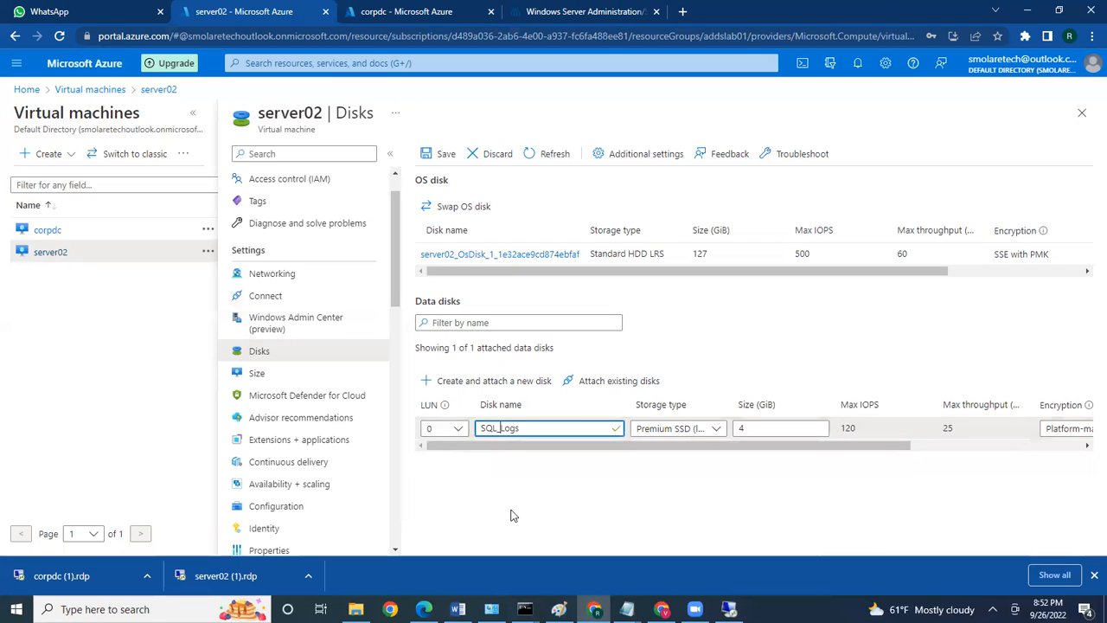
key("BackSpace")
type("-")
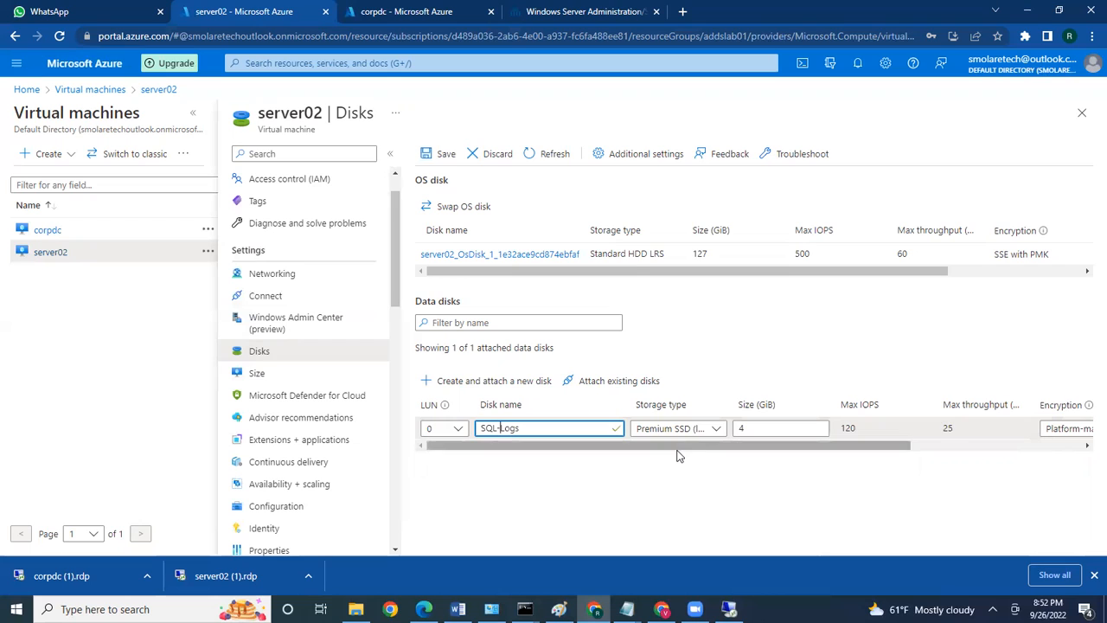
Set SQL-Logs to Standard HDD, 50 GiB, with Platform-managed key encryption
left_click(716, 430)
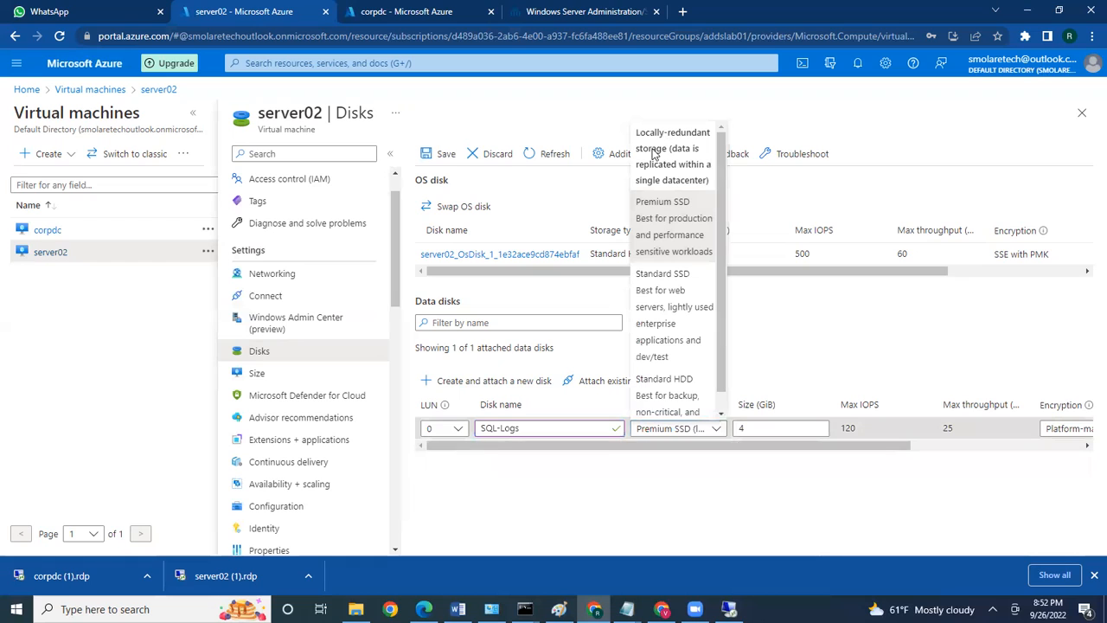
scroll(720, 185, "down", 1)
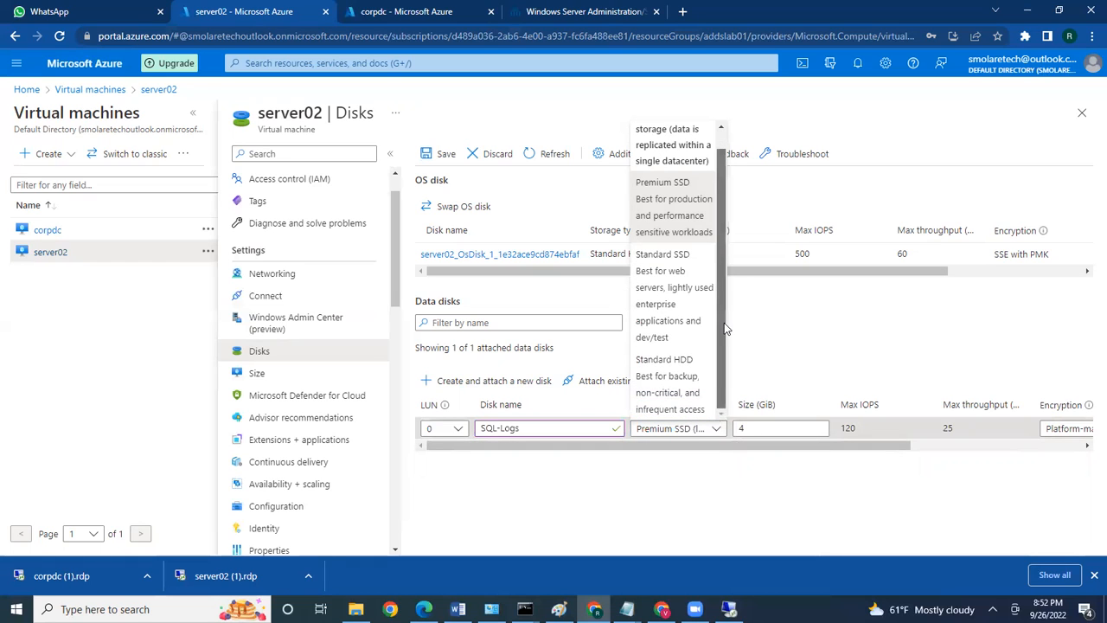
left_click(664, 397)
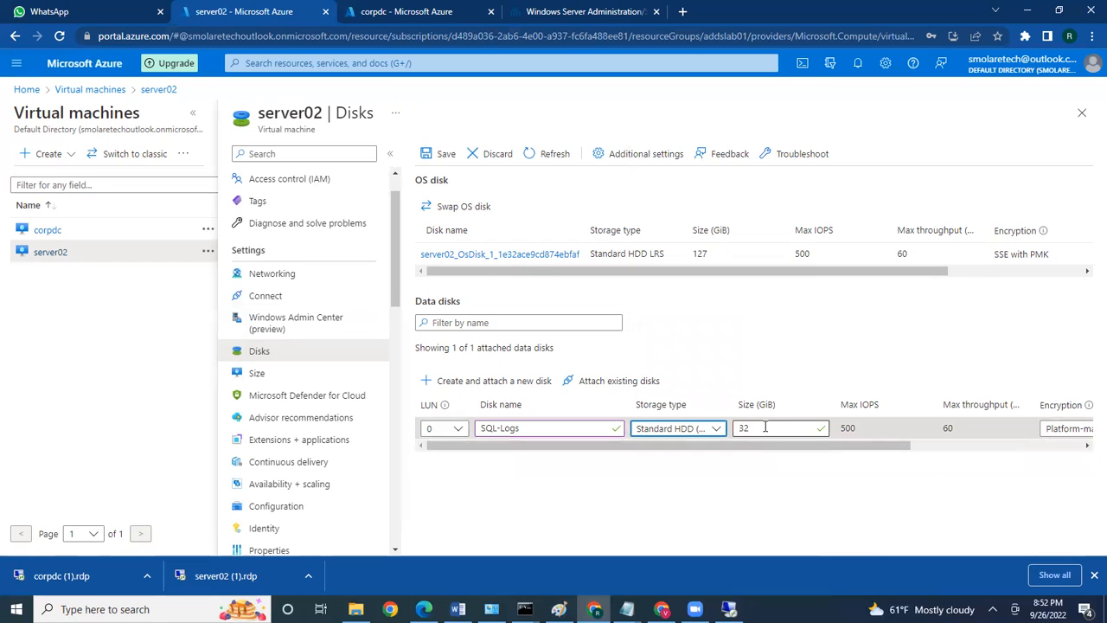
left_click_drag(764, 427, 735, 427)
type("50")
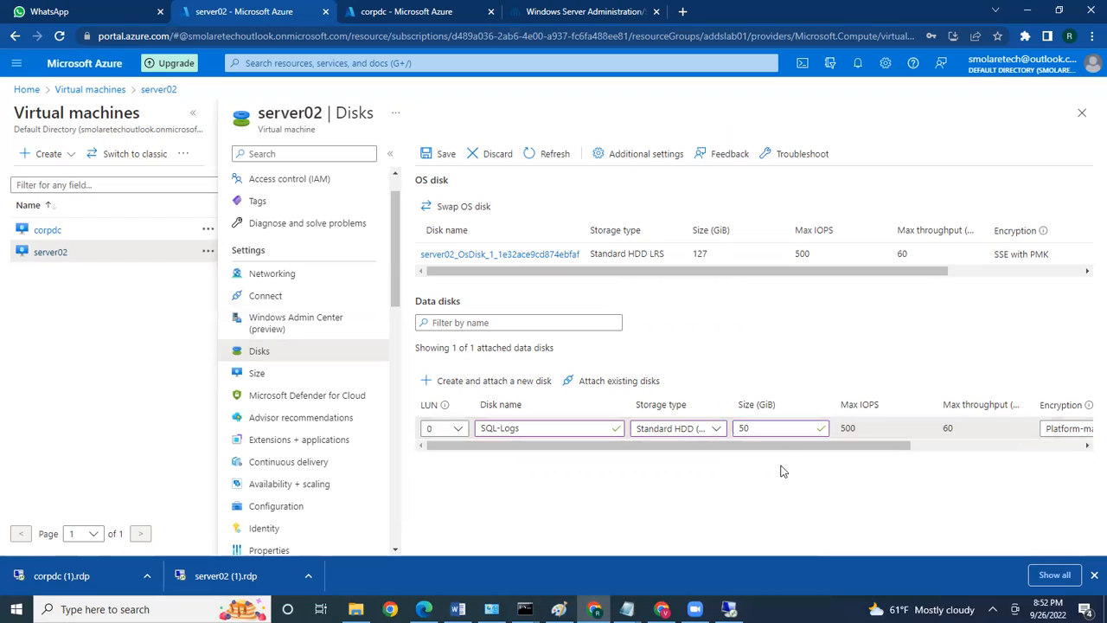
left_click_drag(779, 450, 865, 448)
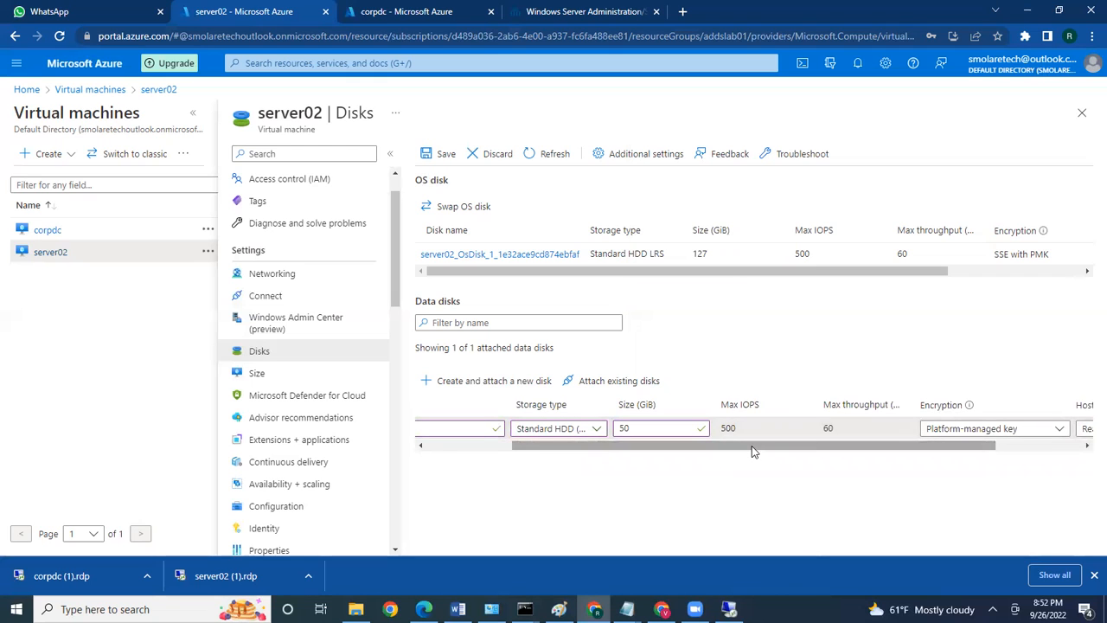
left_click_drag(850, 446, 954, 443)
left_click(940, 430)
left_click(941, 431)
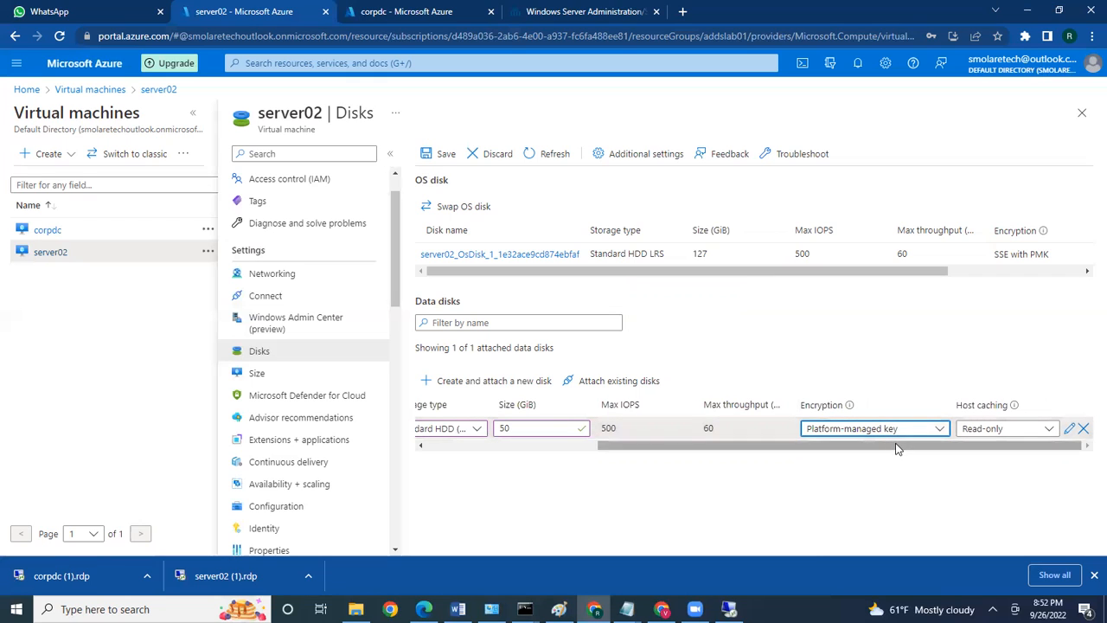
left_click(783, 511)
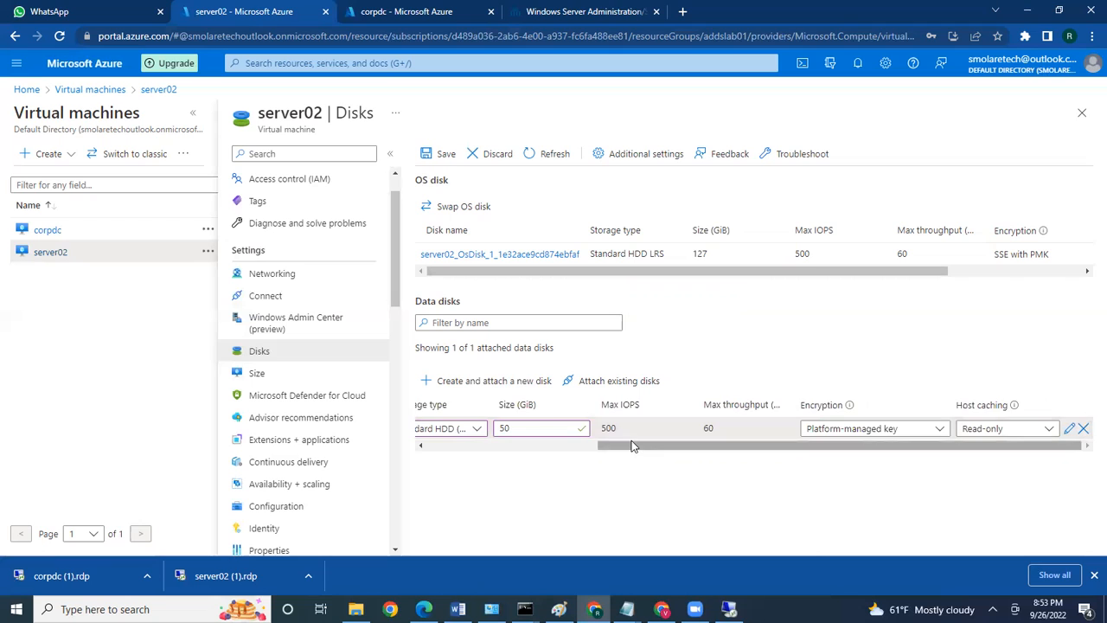
left_click_drag(631, 445, 454, 446)
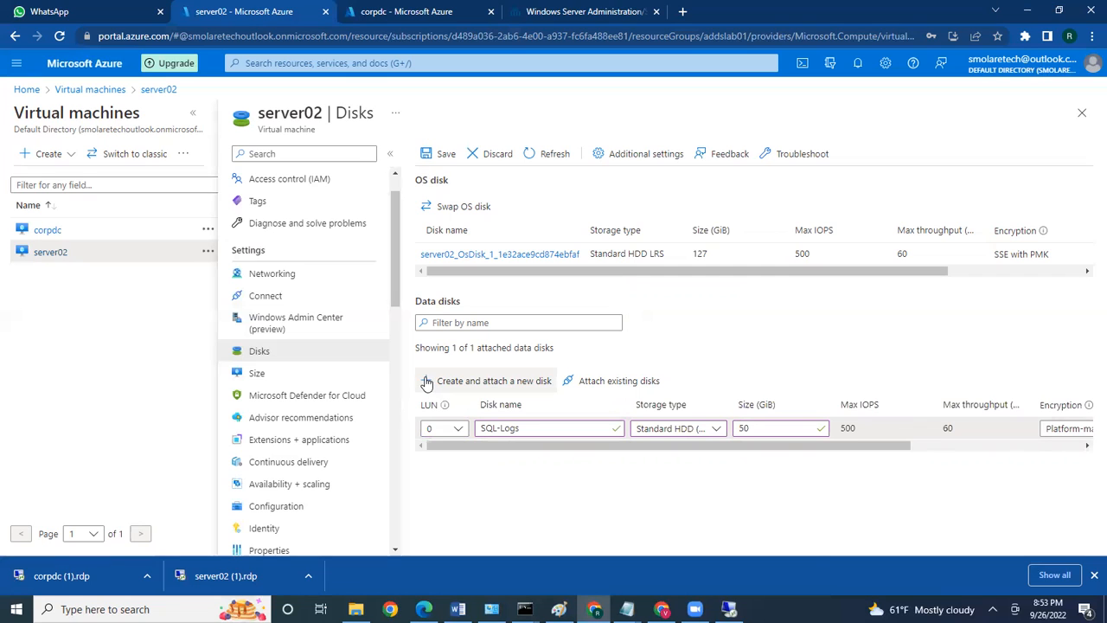
Add a second data disk using Standard HDD storage with a 90 GiB size
left_click(426, 385)
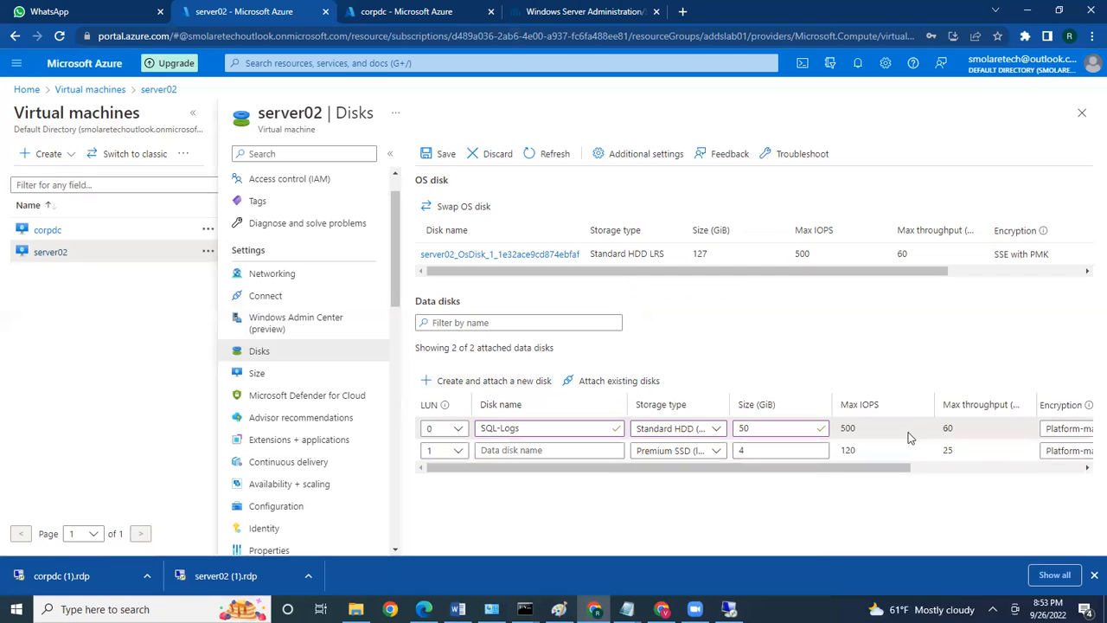
left_click_drag(879, 471, 754, 475)
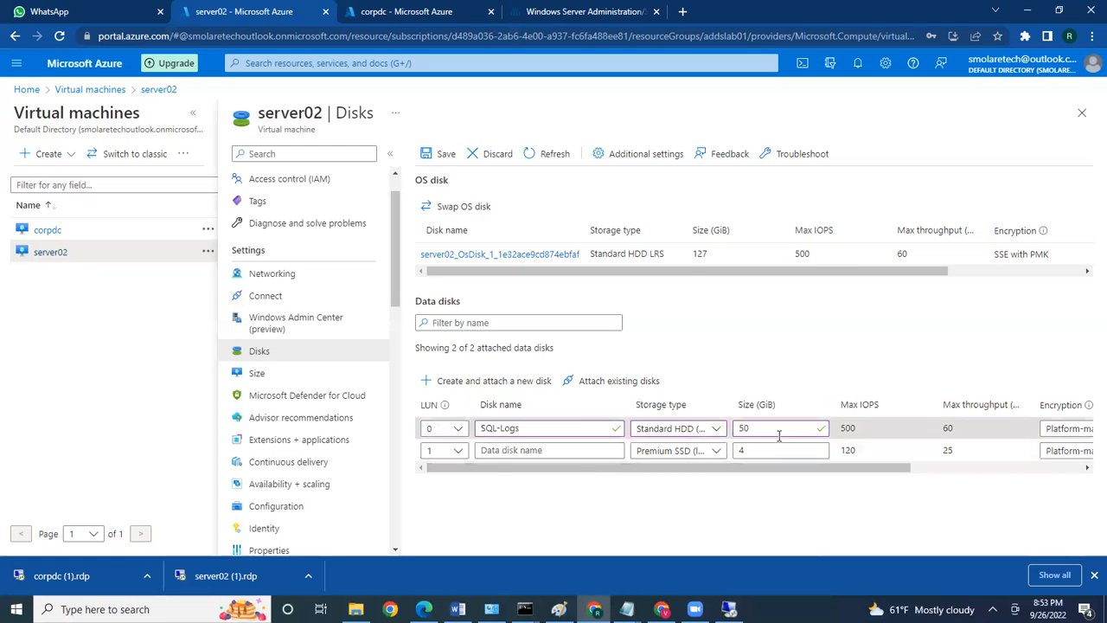
double_click(760, 451)
left_click(716, 450)
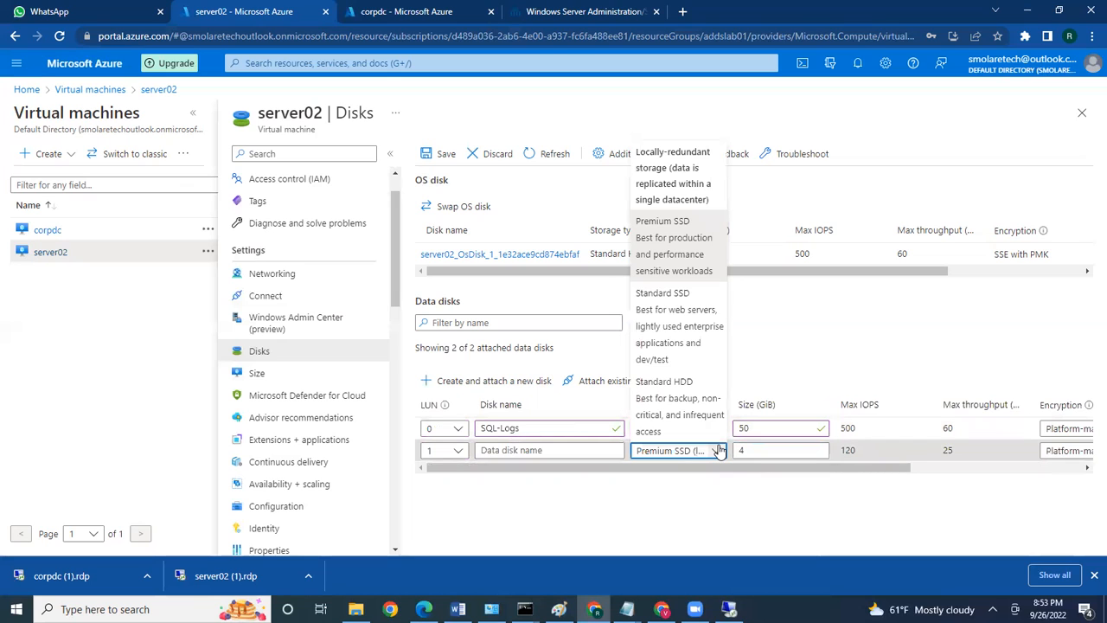
left_click(717, 451)
left_click(716, 451)
left_click(697, 431)
left_click(716, 451)
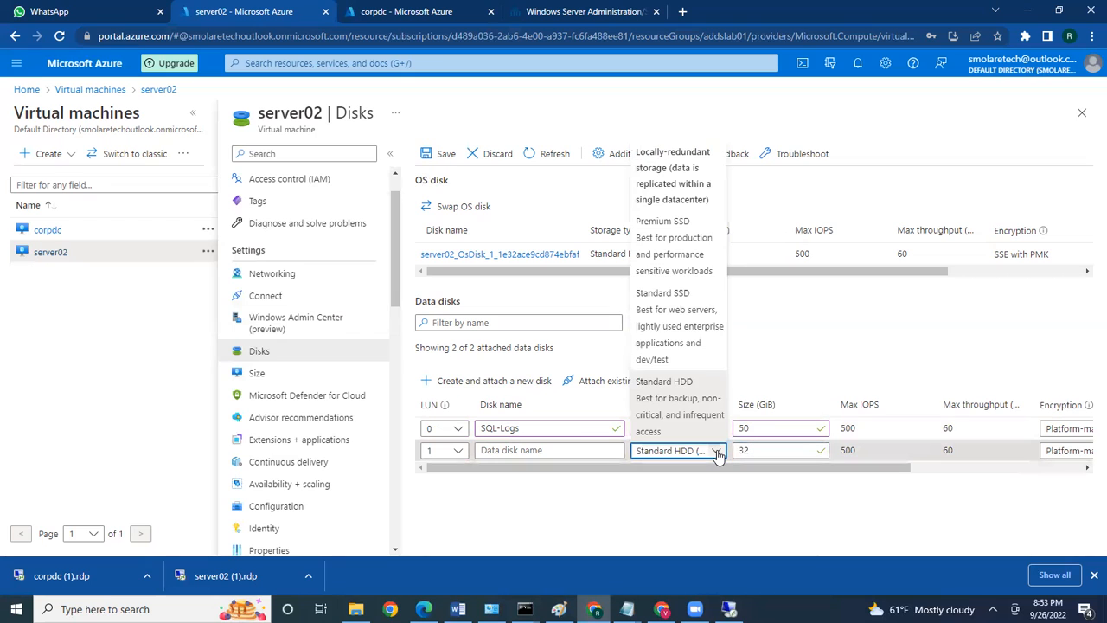
left_click(716, 450)
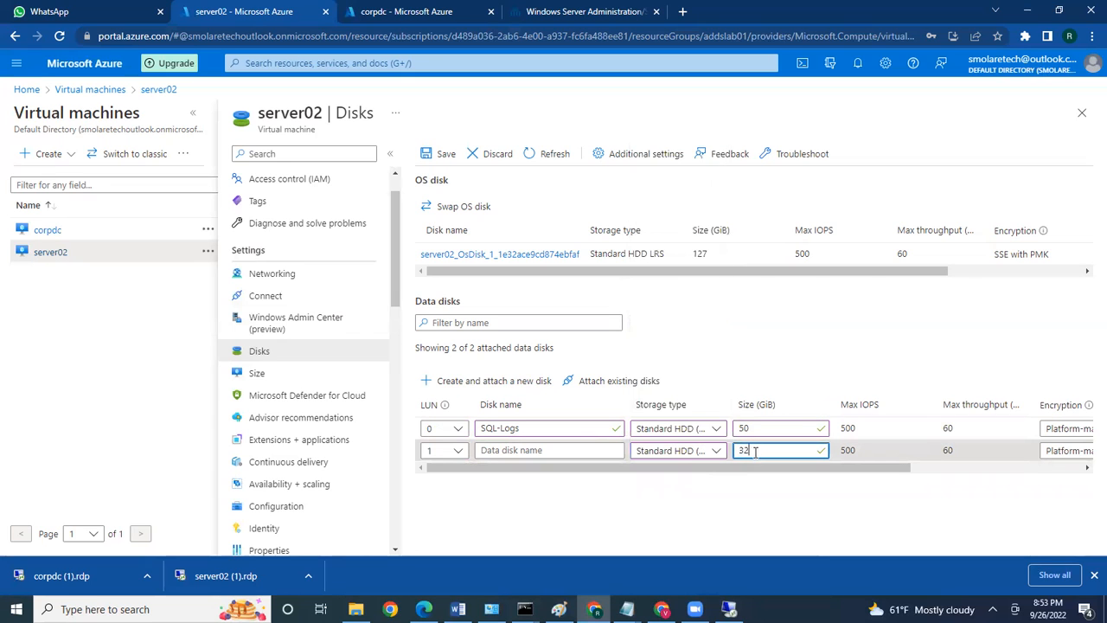
left_click(717, 450)
left_click(754, 451)
key("BackSpace")
key("BackSpace")
type("90")
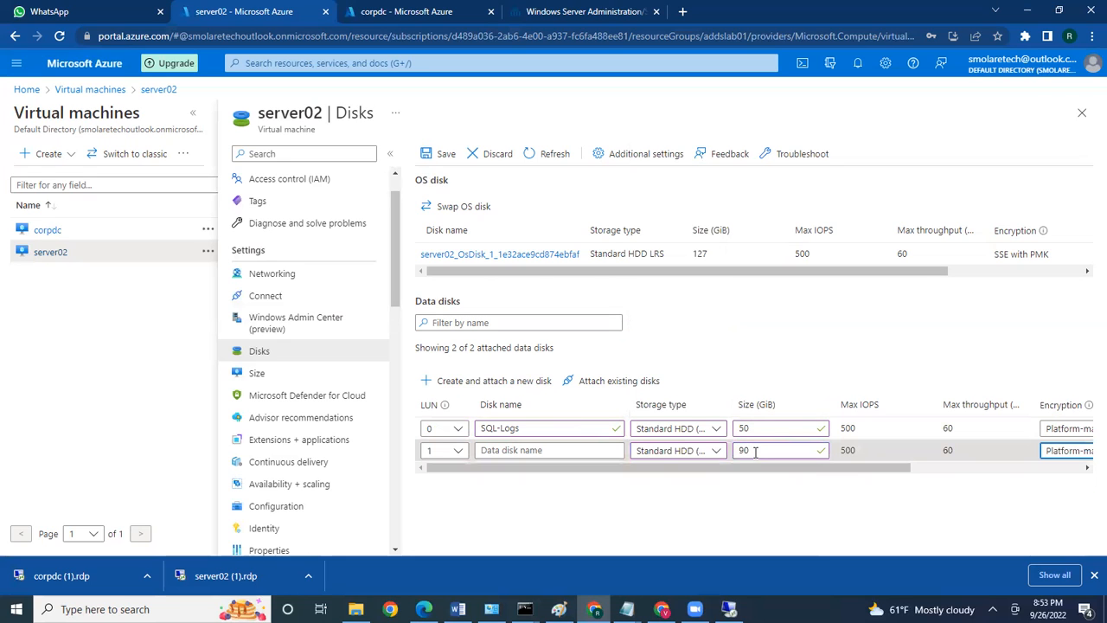
left_click_drag(844, 469, 1006, 435)
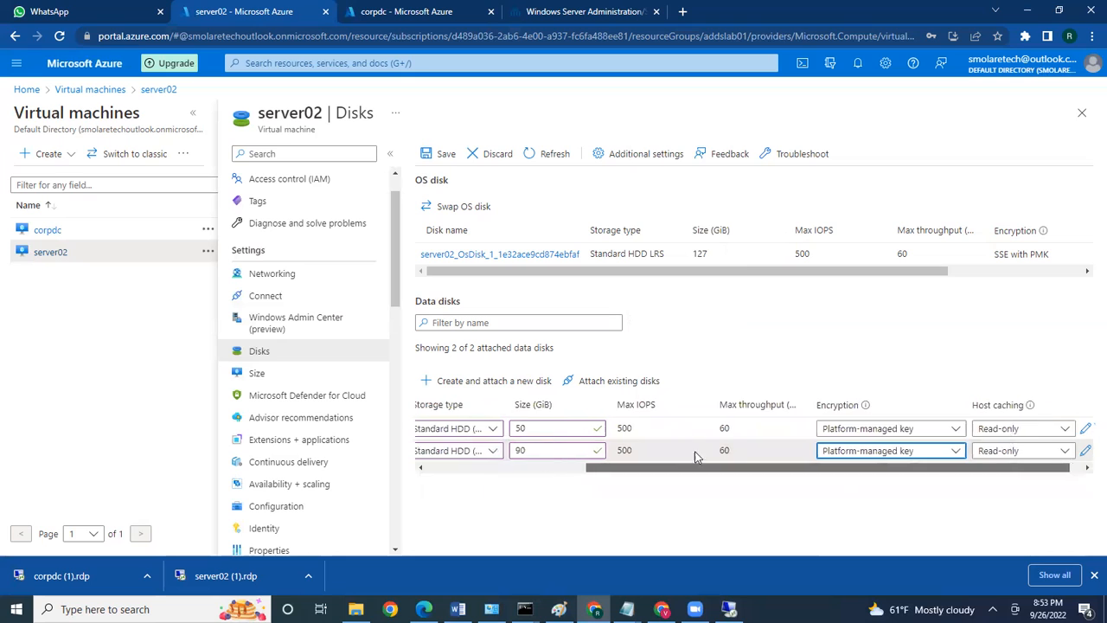
left_click_drag(697, 456, 534, 454)
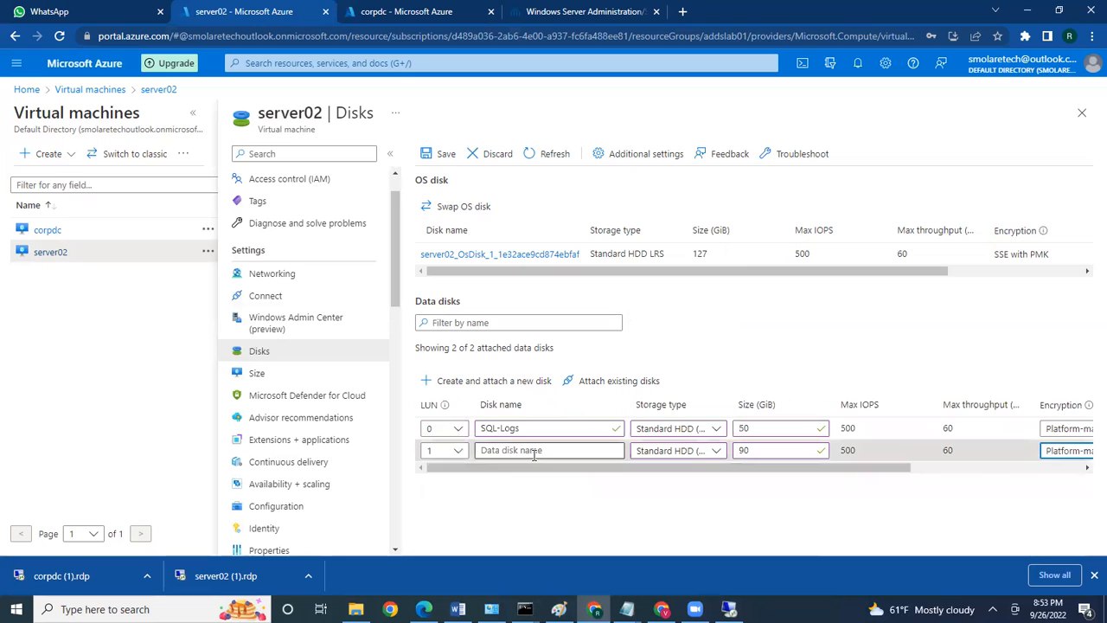
Name the second disk db-backups and save the server02 disk configuration
left_click(434, 161)
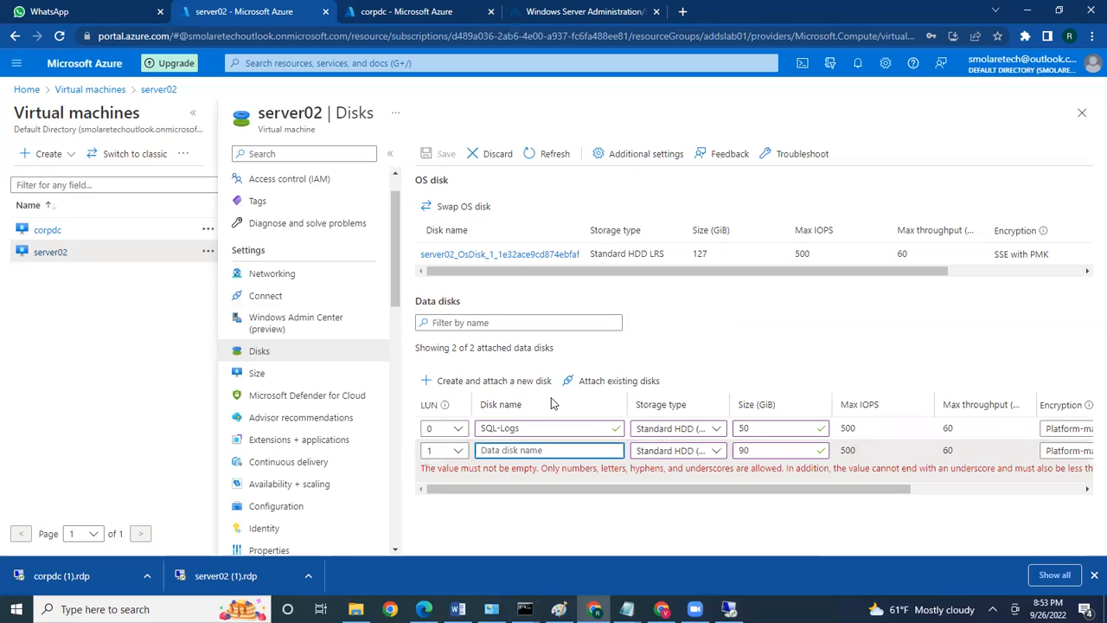
left_click(536, 449)
type("d")
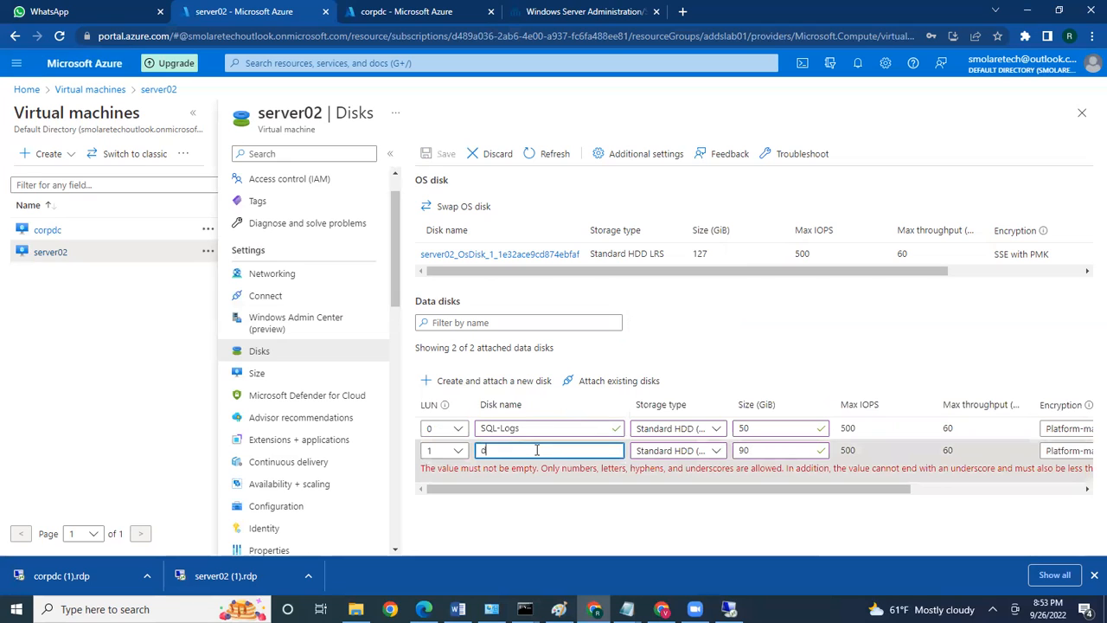
type("b-backups")
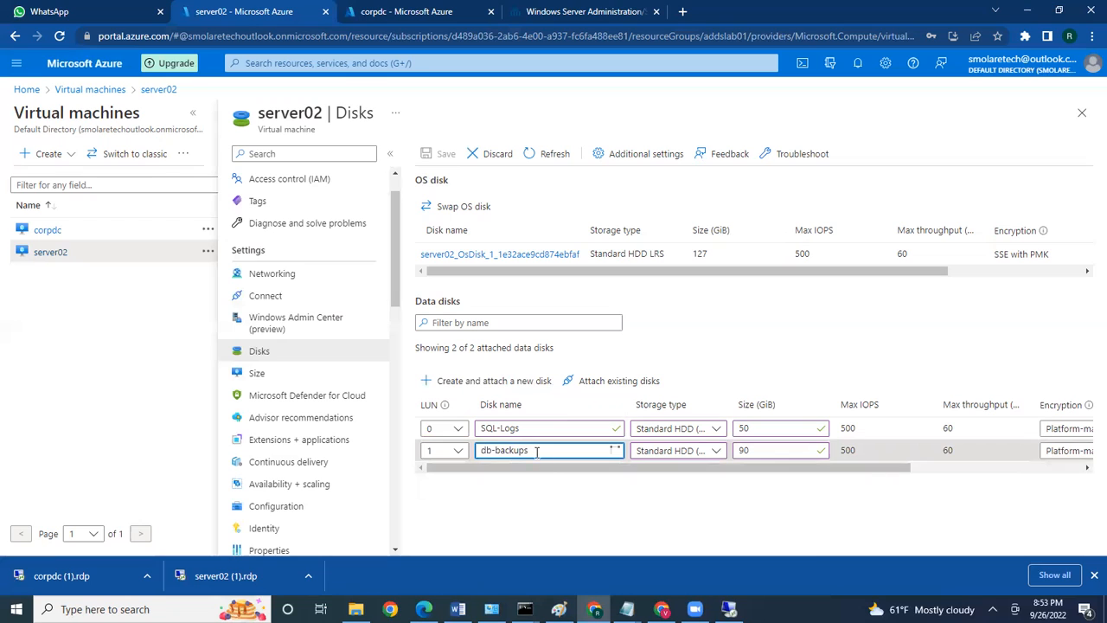
left_click(445, 153)
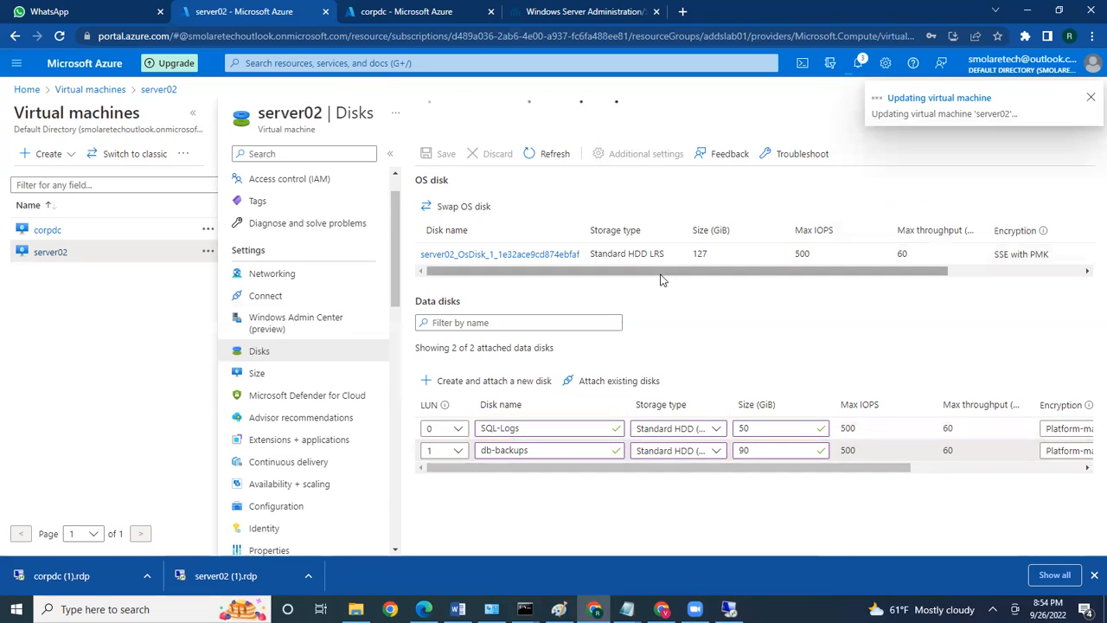
mouse_move(728, 608)
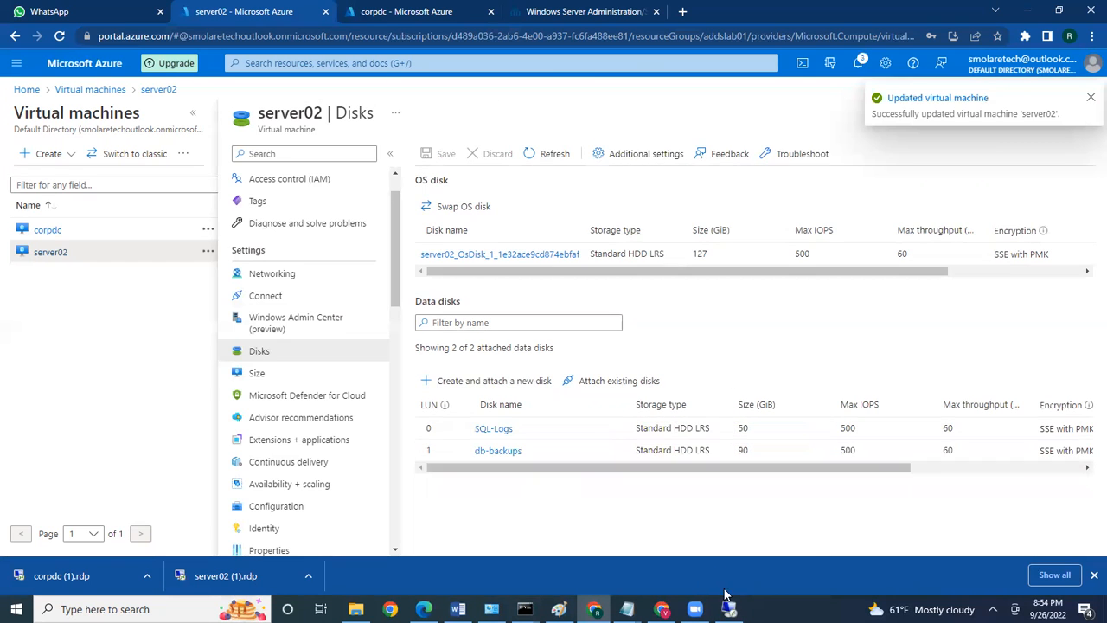
In the server02 session, choose Manage from This PC's context menu
left_click(730, 532)
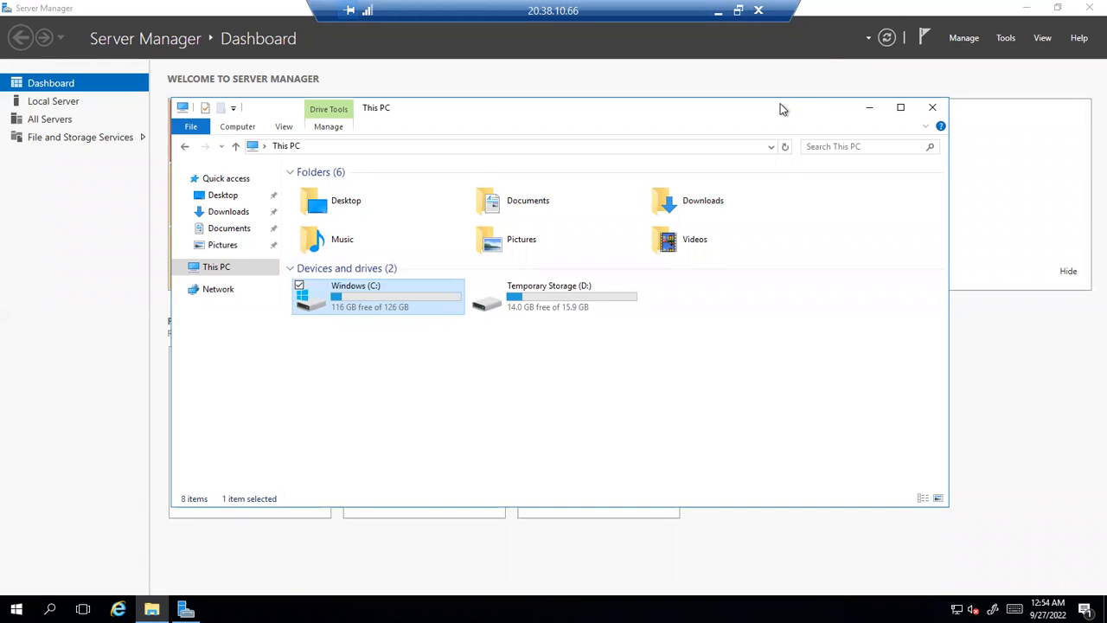
left_click_drag(781, 109, 799, 96)
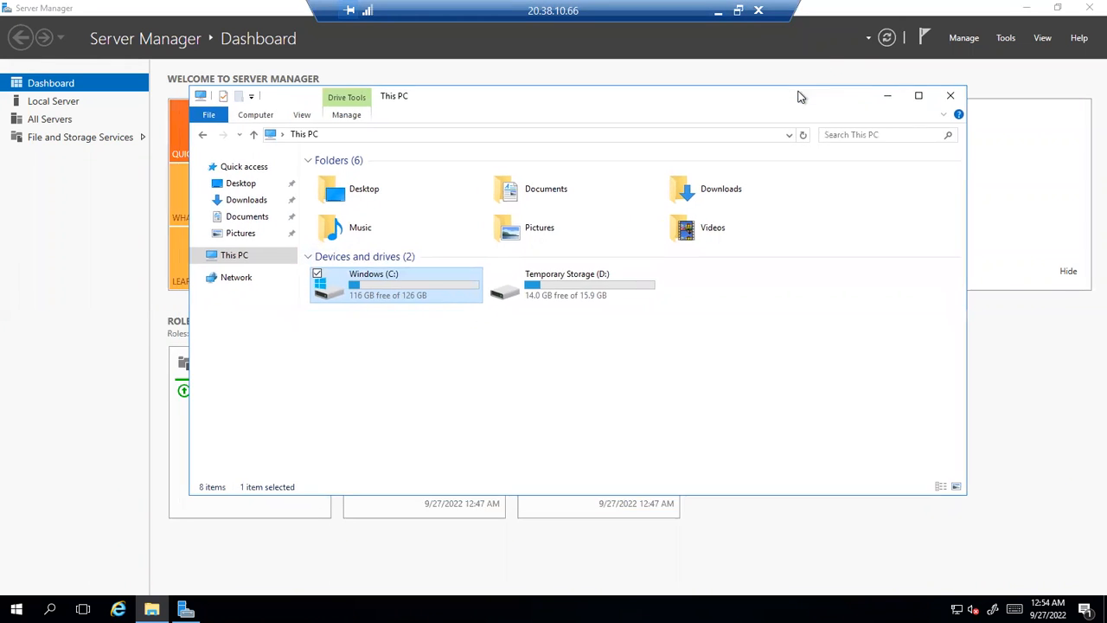
right_click(240, 261)
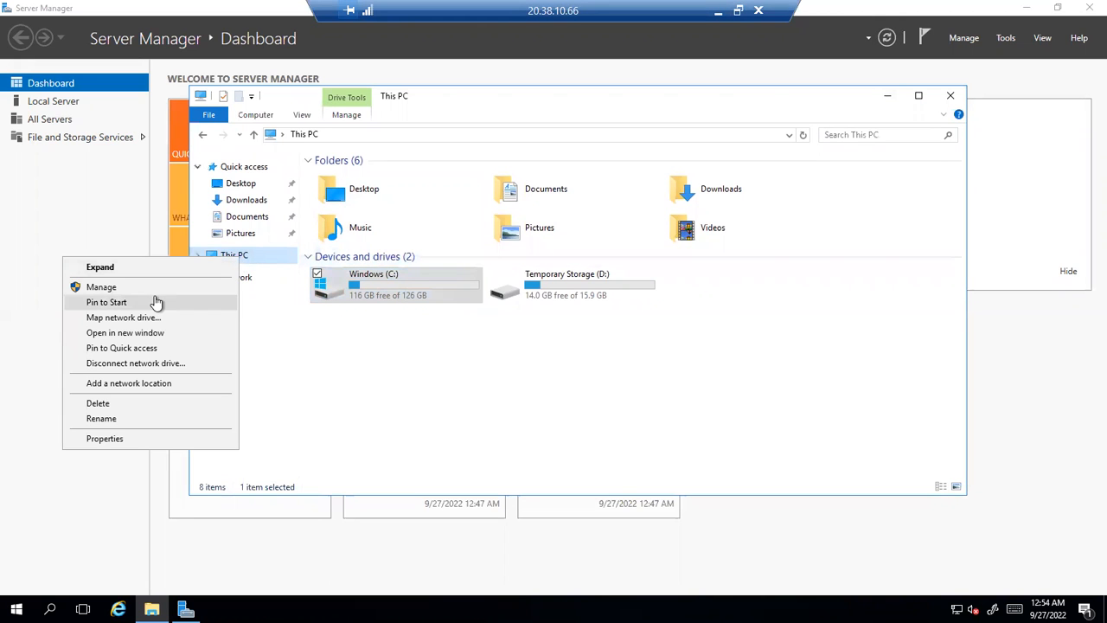
left_click(333, 371)
right_click(231, 261)
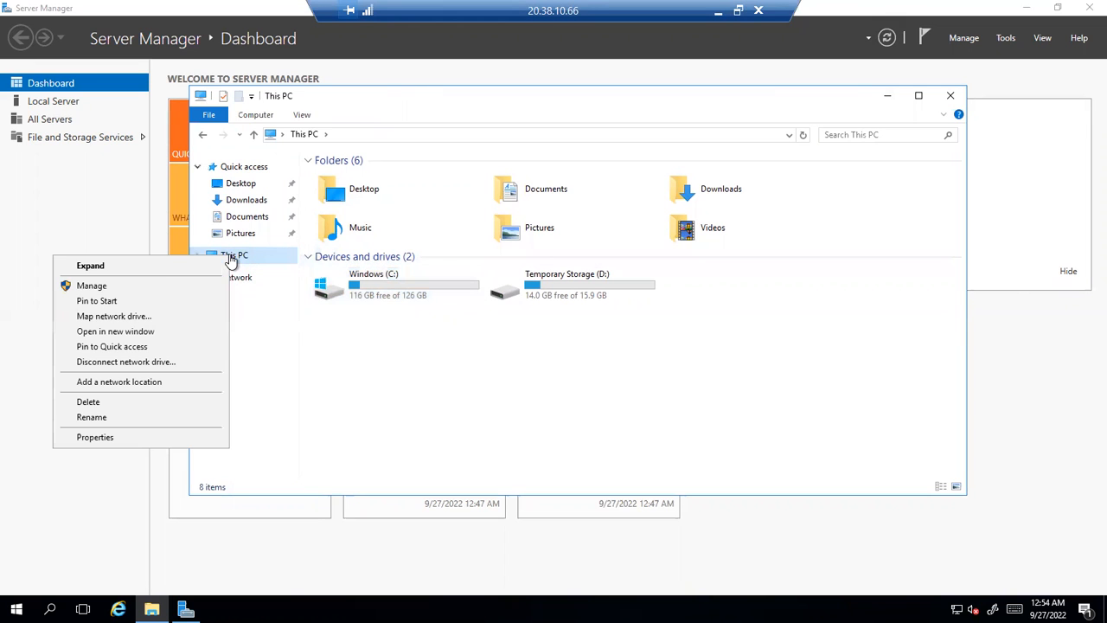
left_click(95, 293)
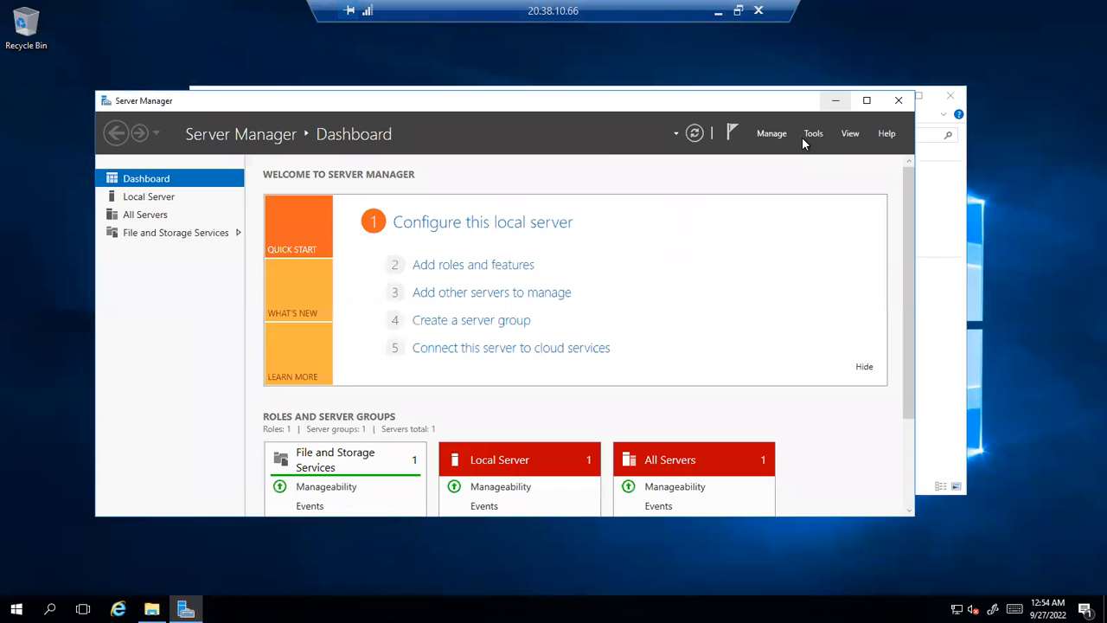
Launch Computer Management from Server Manager's Tools menu
left_click(808, 135)
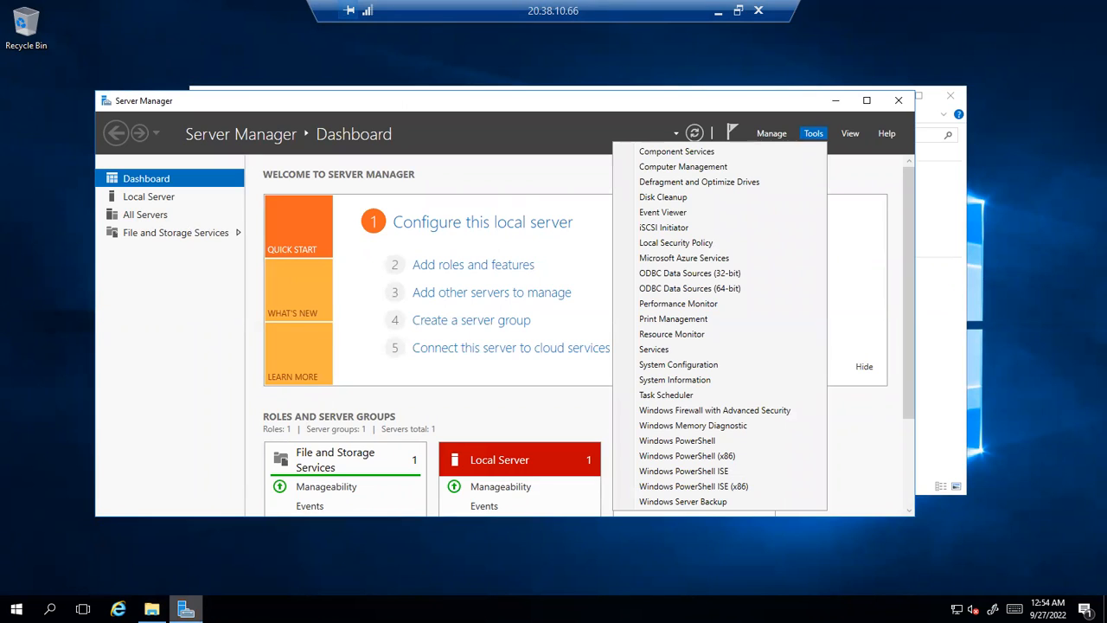
mouse_move(186, 609)
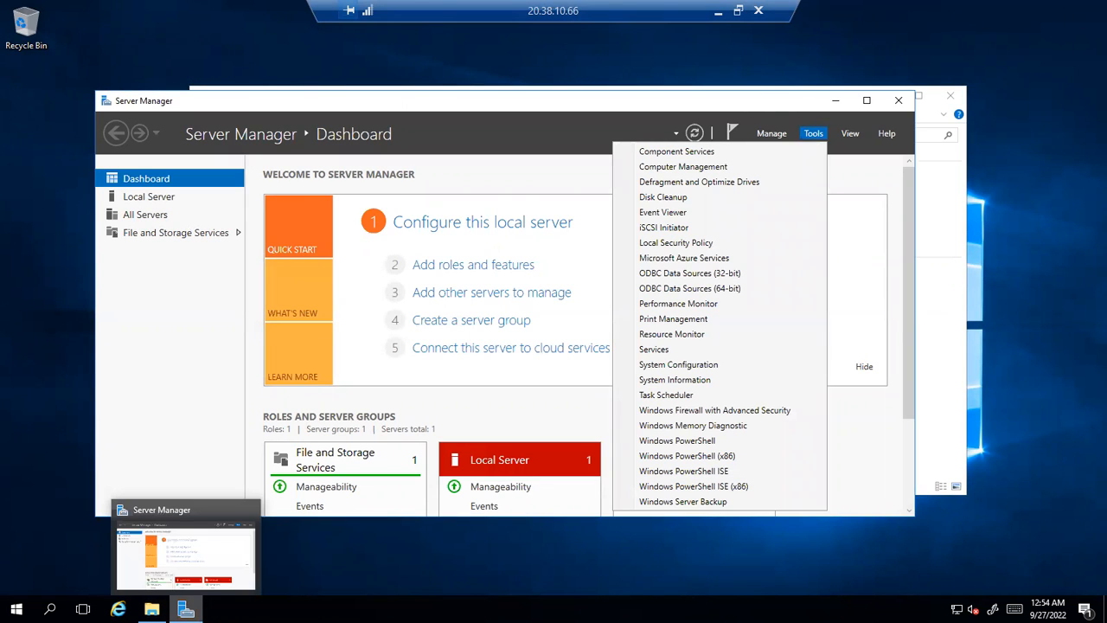
left_click(181, 529)
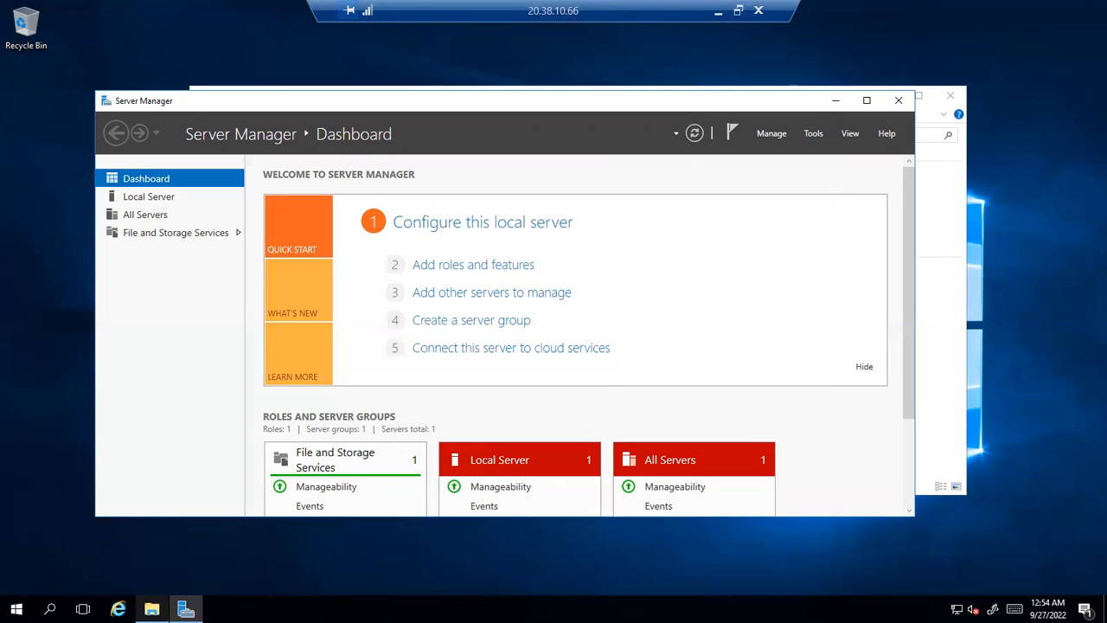
left_click(810, 135)
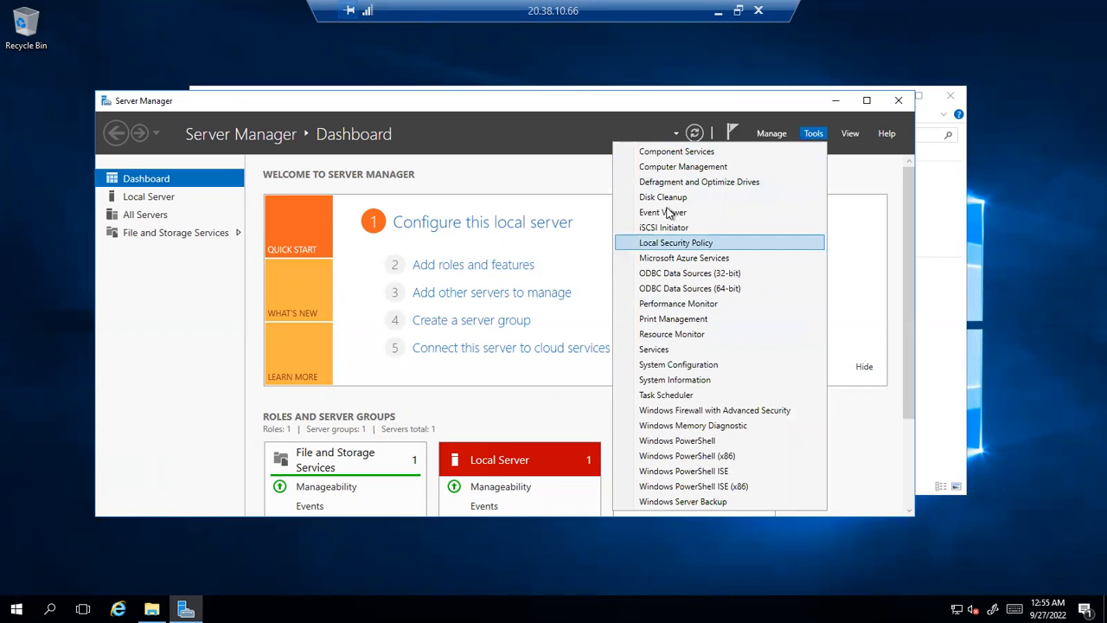
left_click(669, 169)
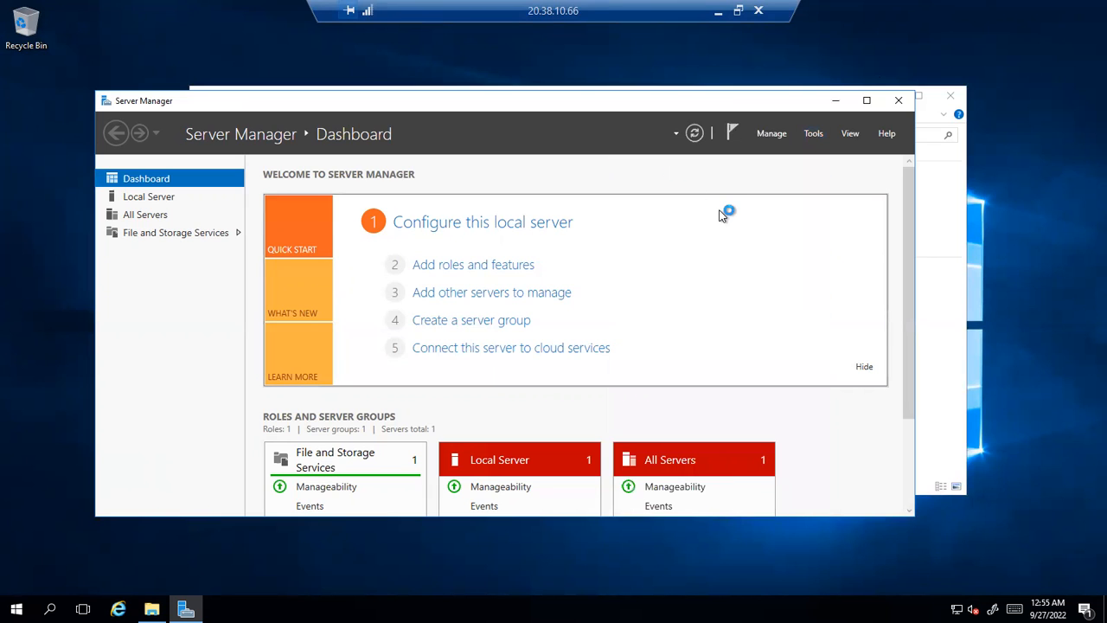
Bring Computer Management forward, centre it on screen, and widen its tree pane
left_click(813, 134)
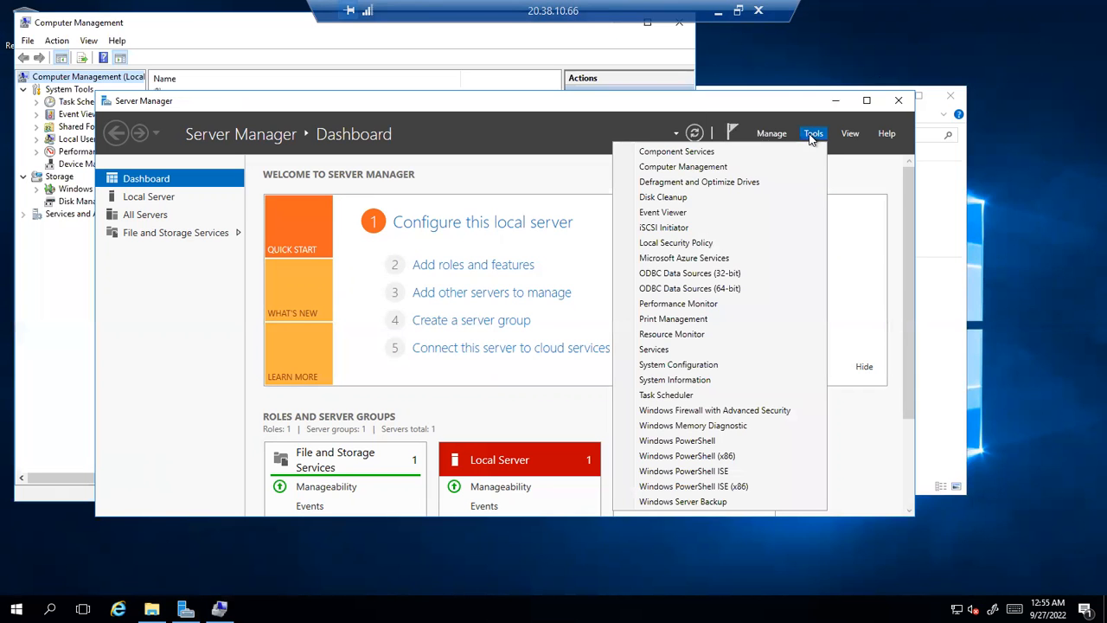
left_click(275, 33)
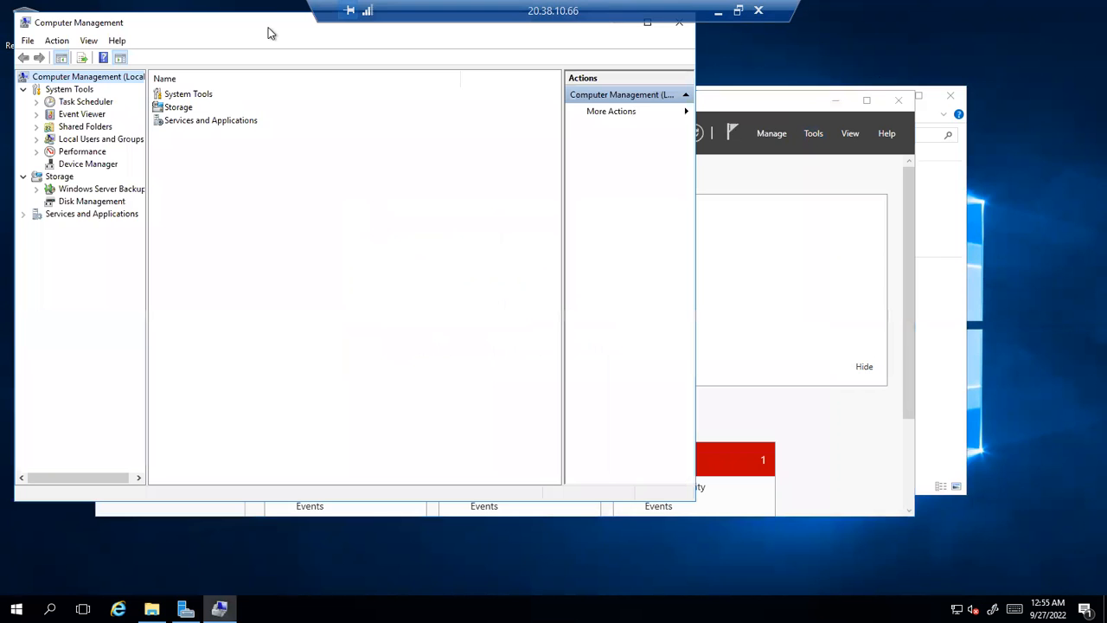
left_click_drag(153, 30, 321, 137)
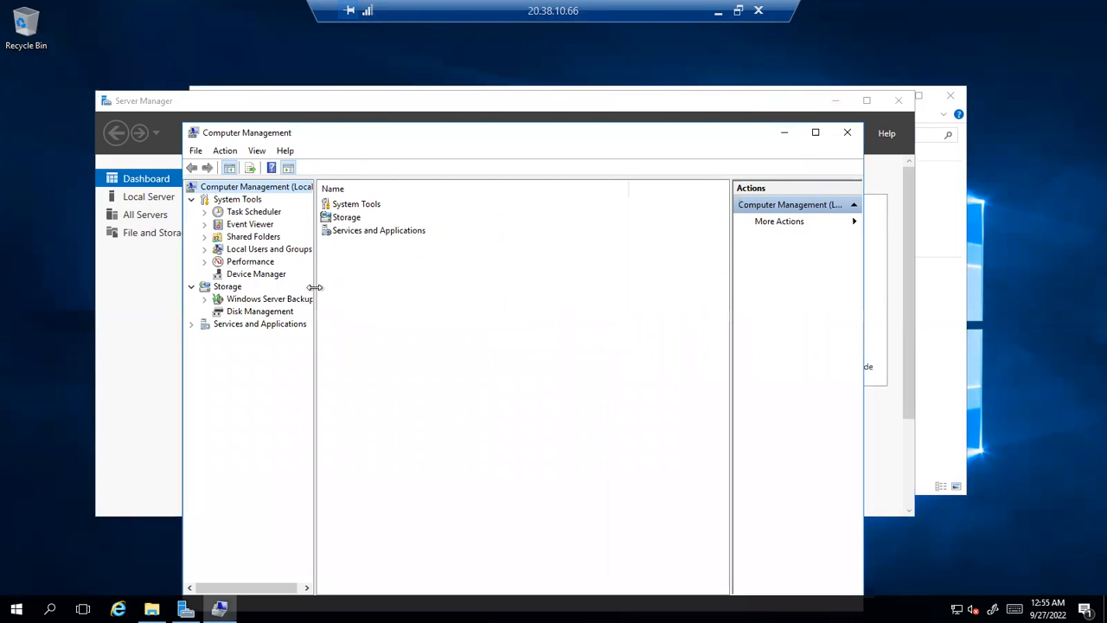
left_click_drag(314, 287, 352, 285)
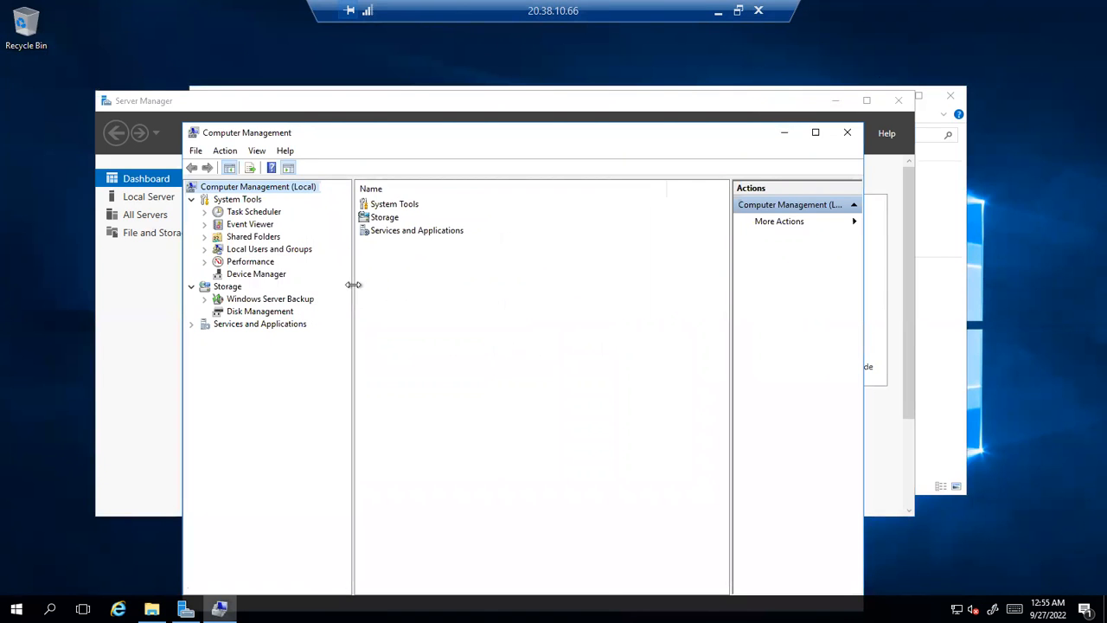
Open Disk Management and initialize Disk 2 and Disk 3 with GPT
left_click(245, 316)
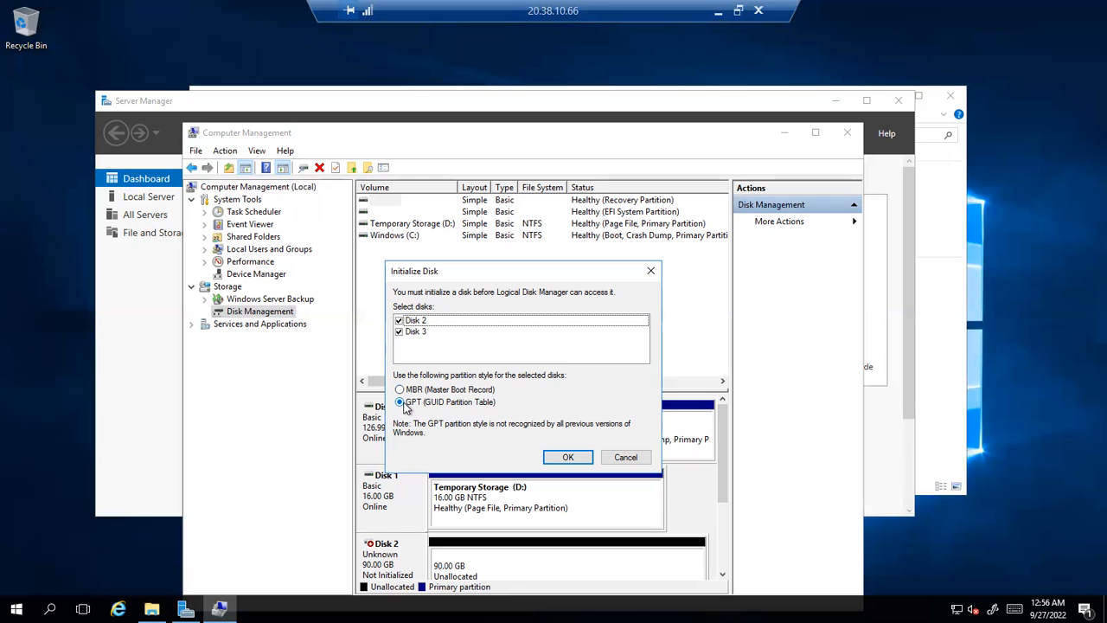
left_click(567, 456)
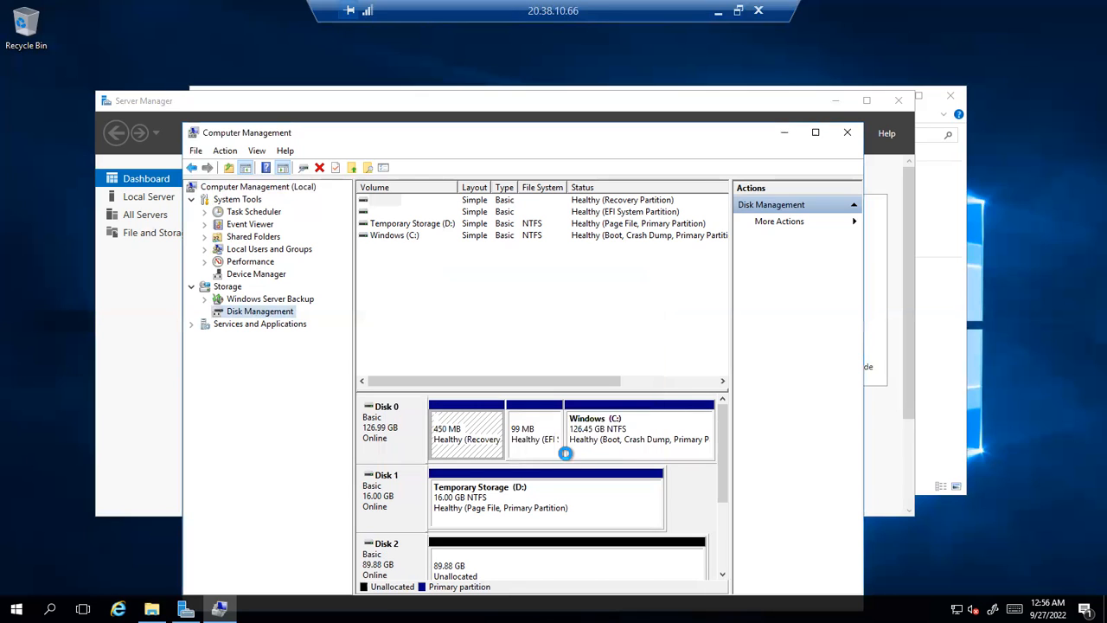
Maximize Computer Management, then select Disk 2 and open its context menu
left_click(817, 133)
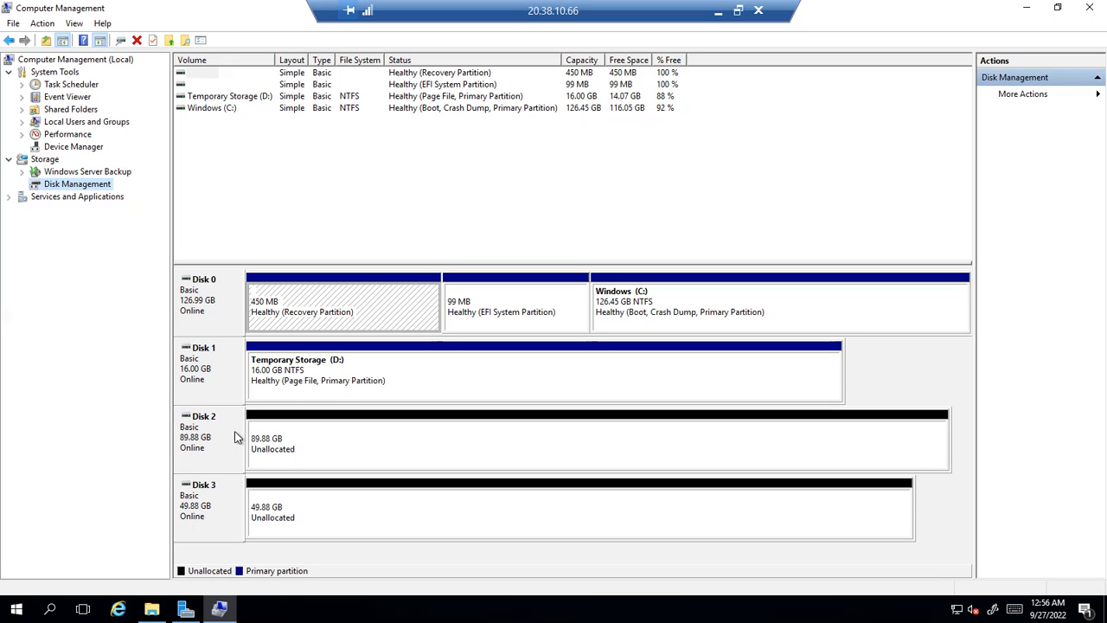
left_click(203, 316)
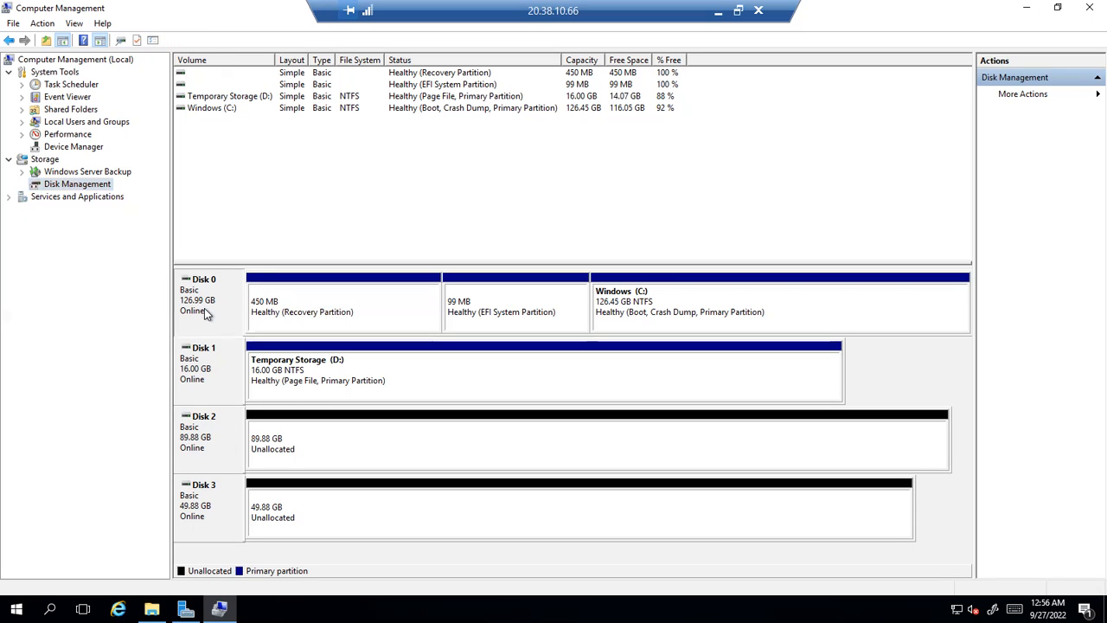
left_click(208, 493)
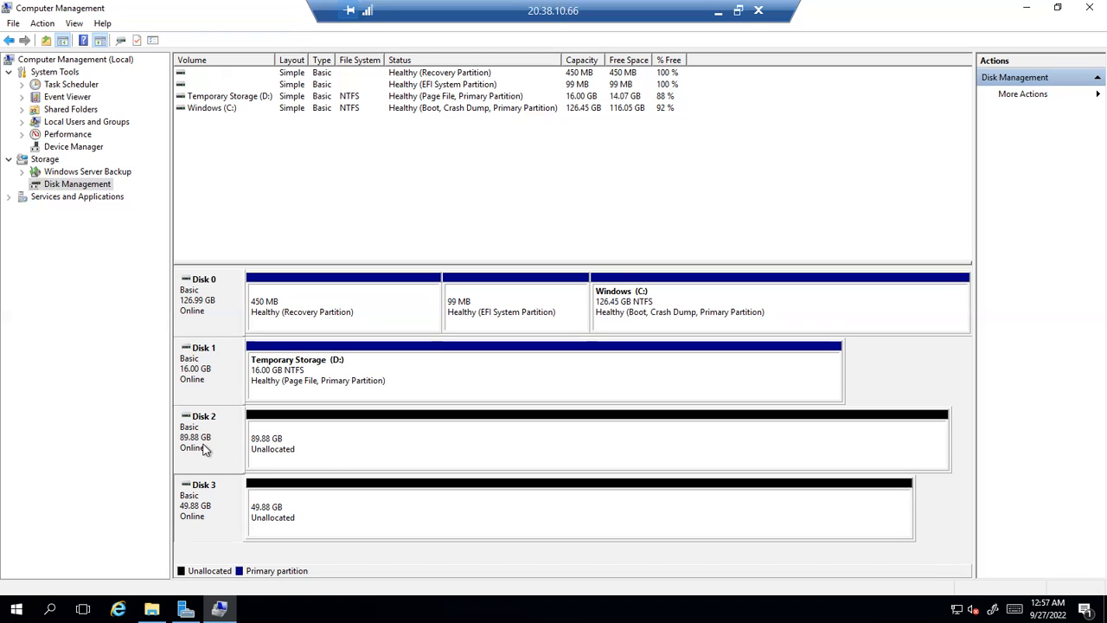
left_click(227, 447)
right_click(228, 447)
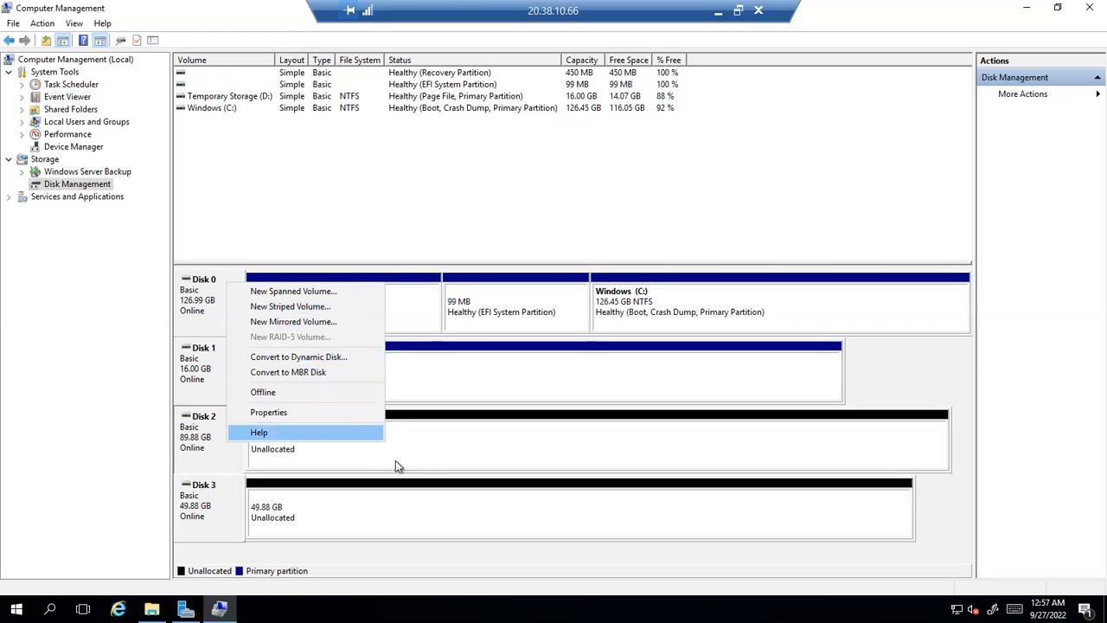
Start a New Simple Volume on Disk 2's unallocated space and advance to the 92030 MB size step
left_click(270, 459)
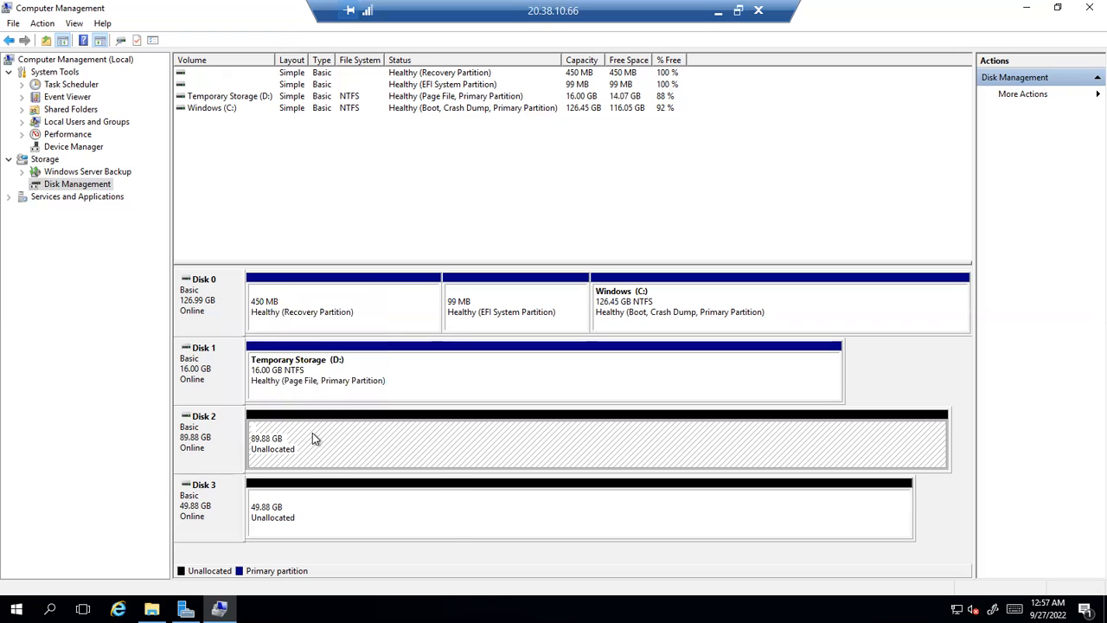
right_click(313, 438)
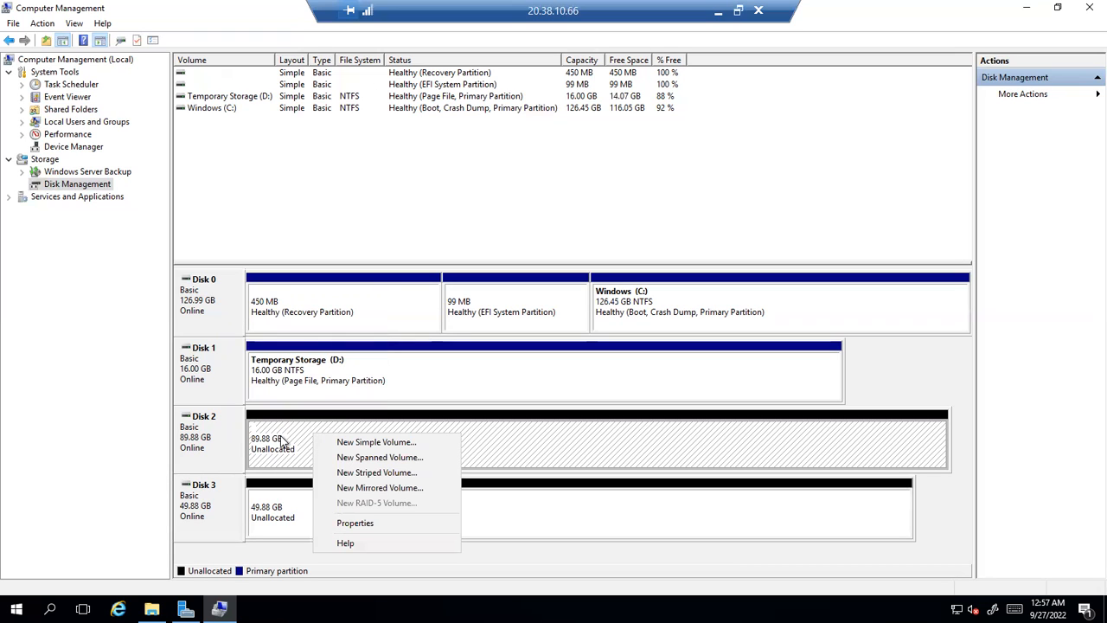
left_click(351, 445)
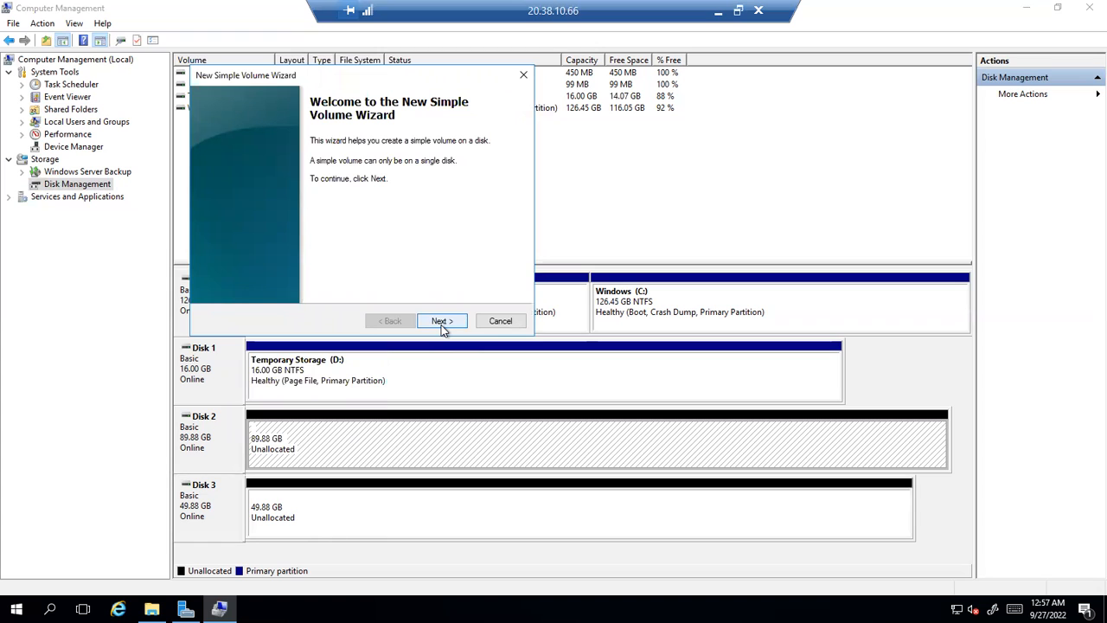
left_click(152, 609)
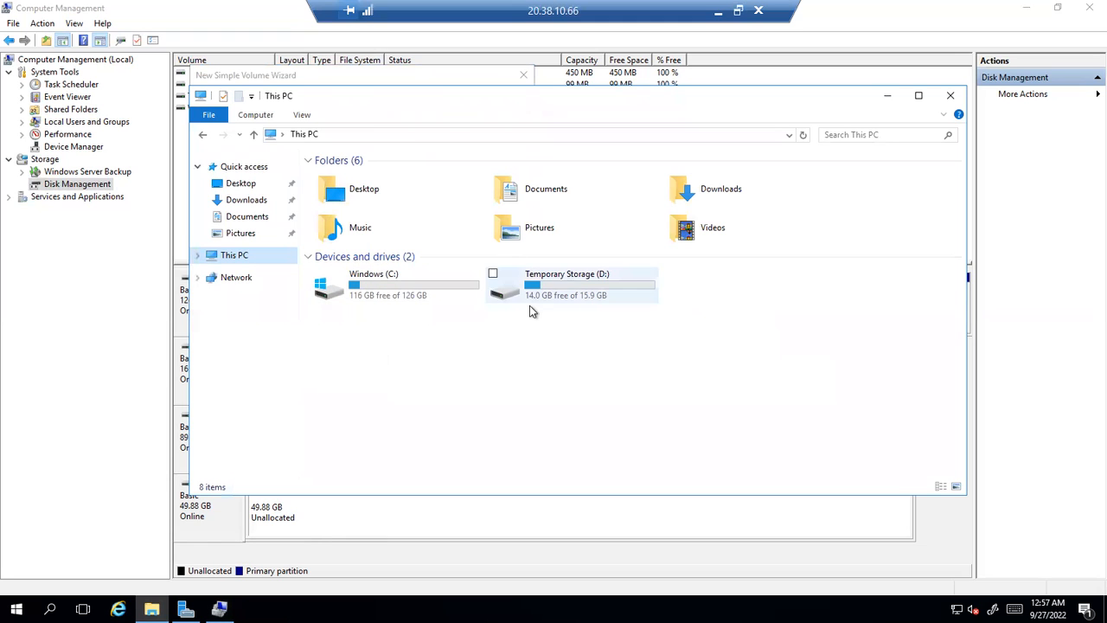
left_click(139, 319)
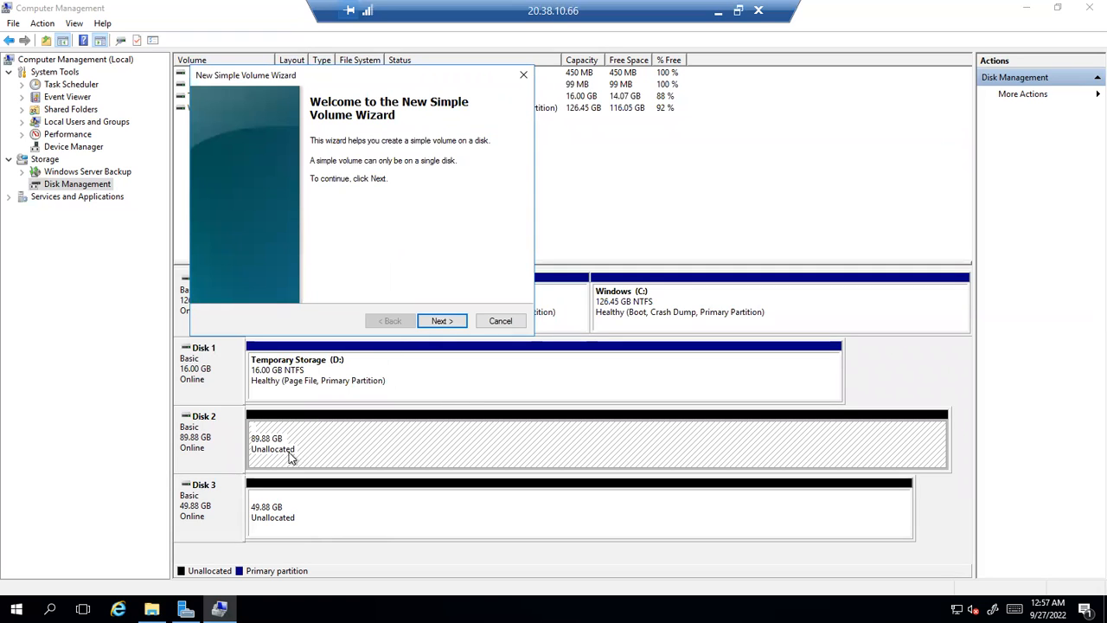
left_click(445, 323)
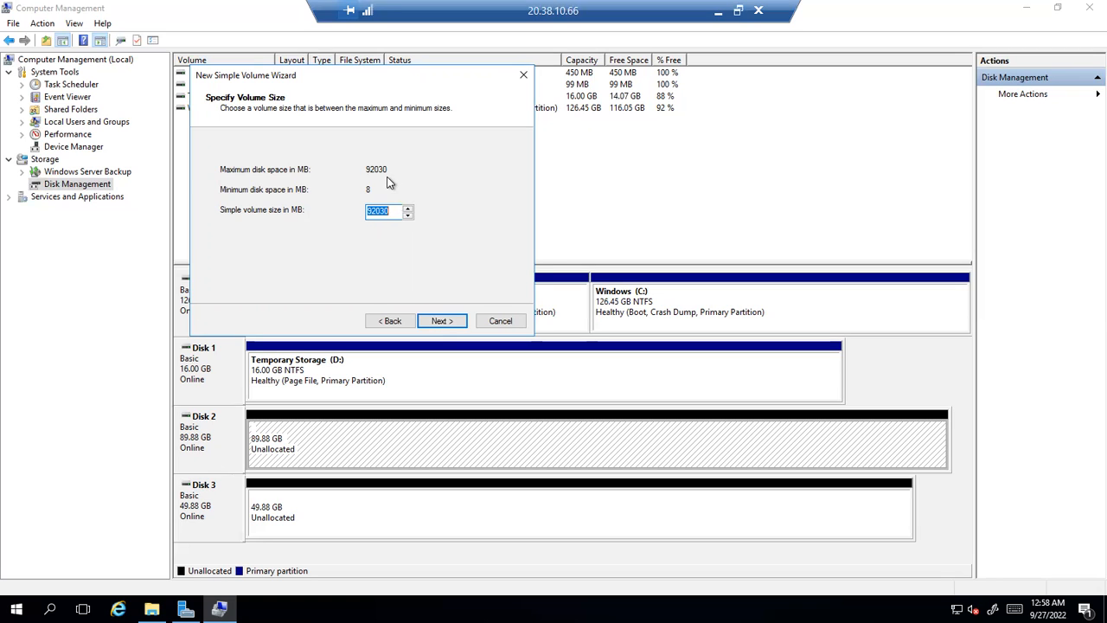
Search Windows for notepad
left_click(49, 609)
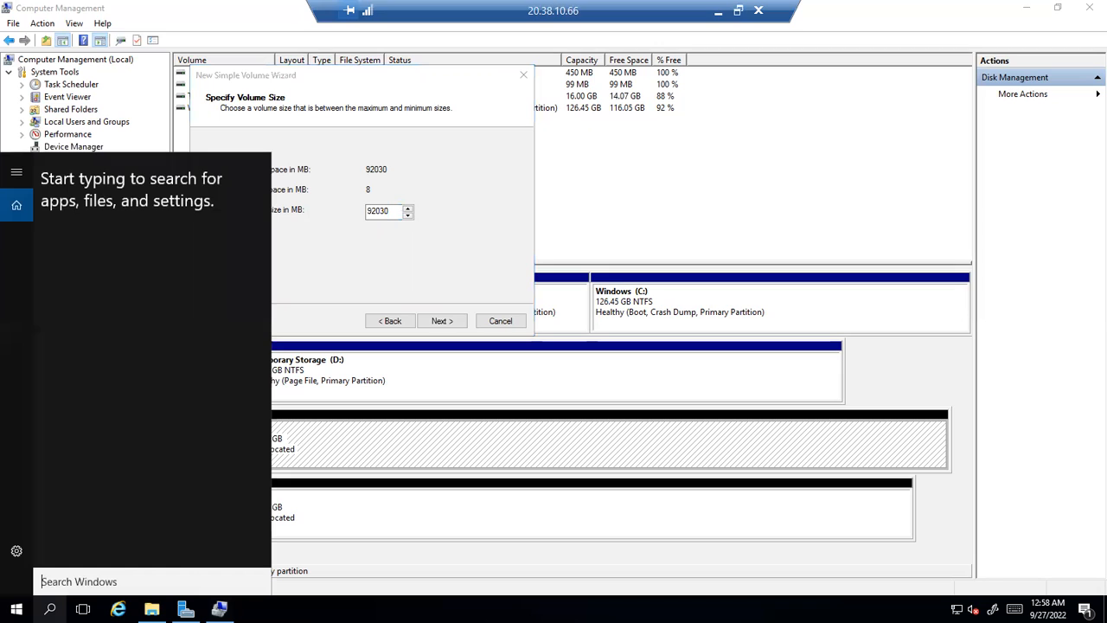
left_click(49, 608)
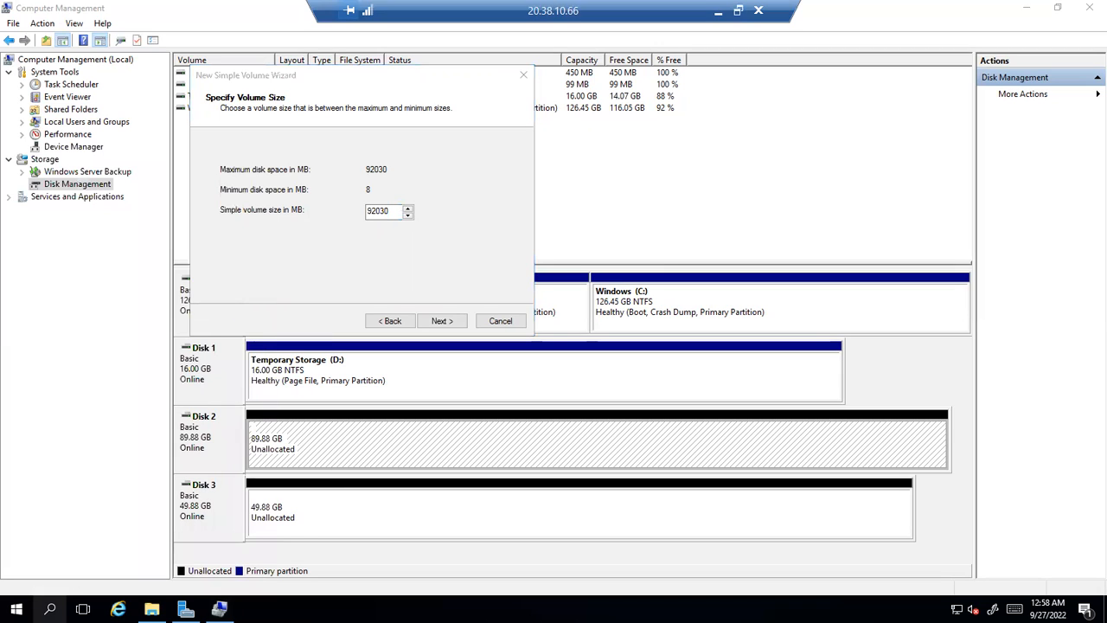
left_click(50, 609)
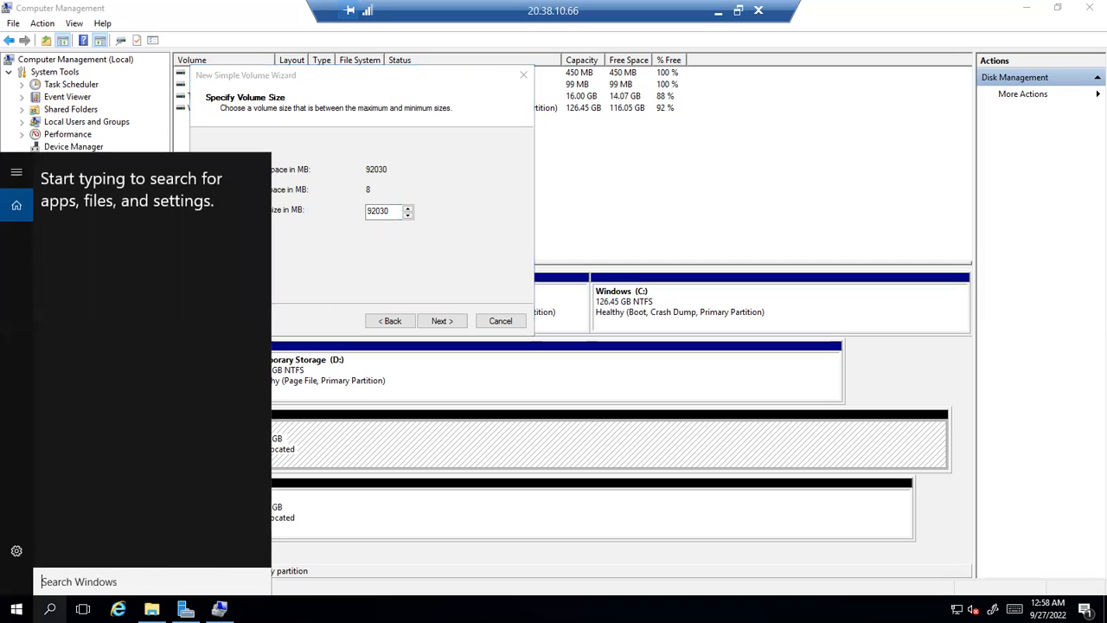
type("n")
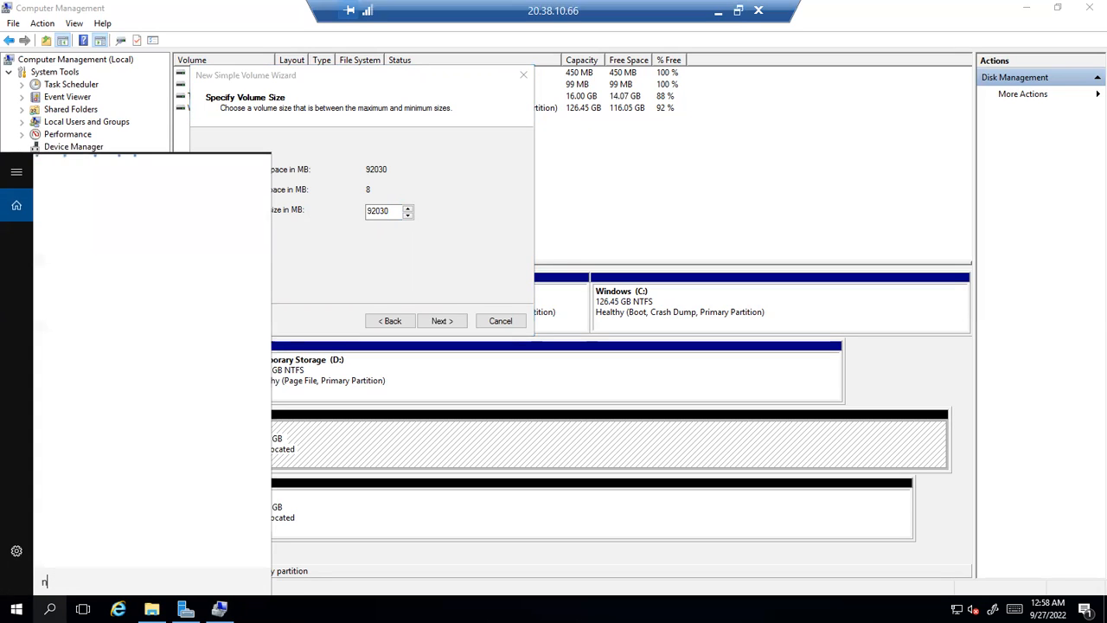
type("otepad")
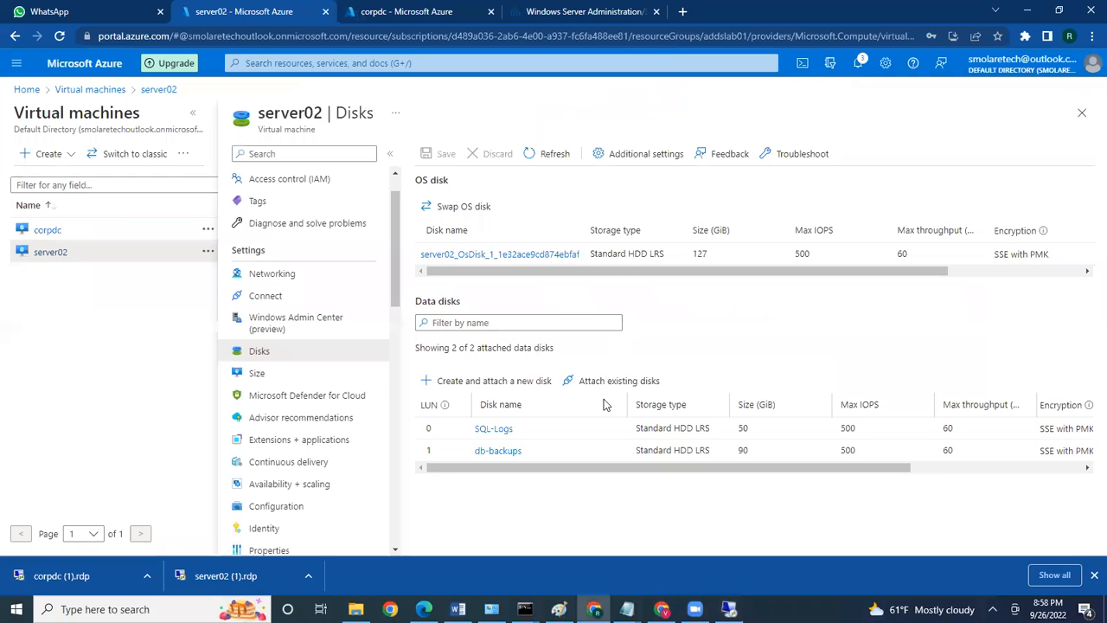
In Notepad, add the lines 1GB = 1024MB, 1MB = 1024KB and 1KB = 1024B below the notes
mouse_move(627, 608)
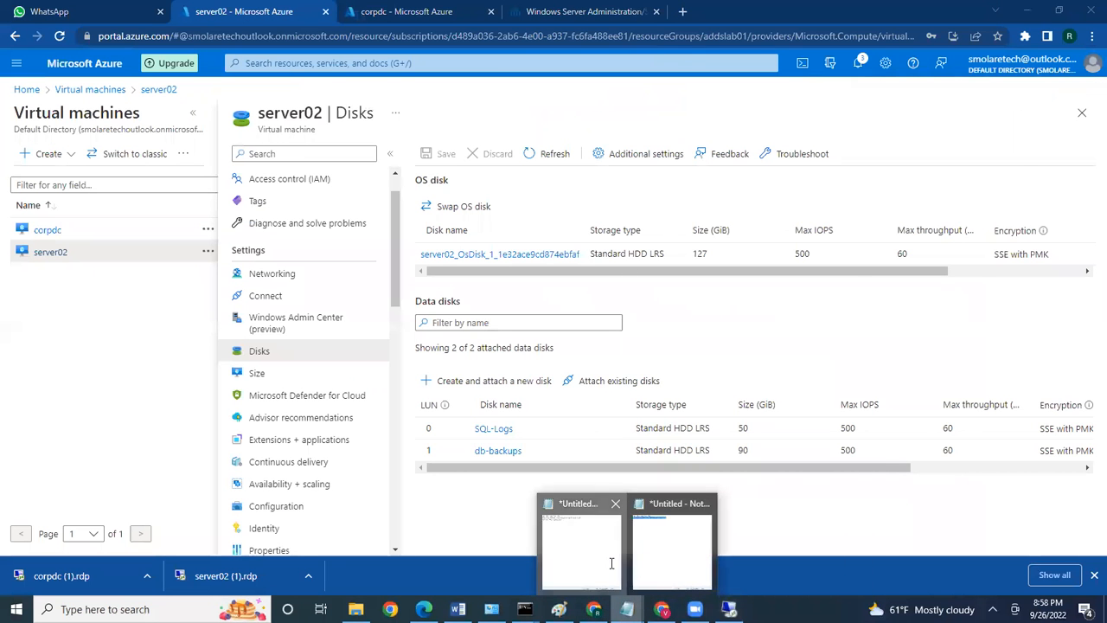
left_click(612, 563)
left_click(294, 104)
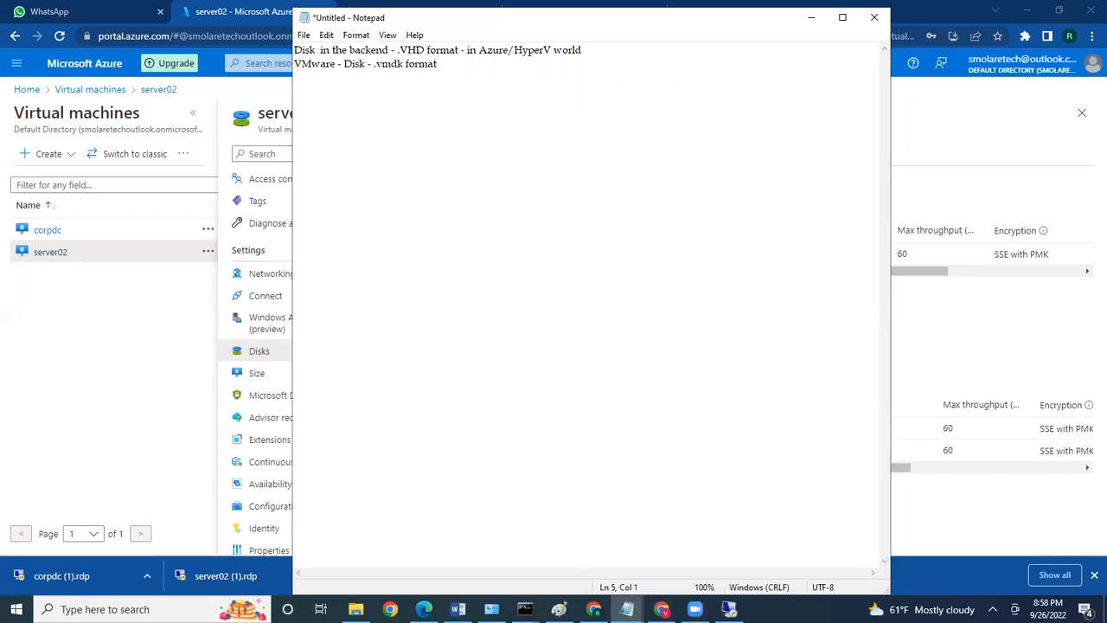
type("1GB = 1024MB 1MB = 1024")
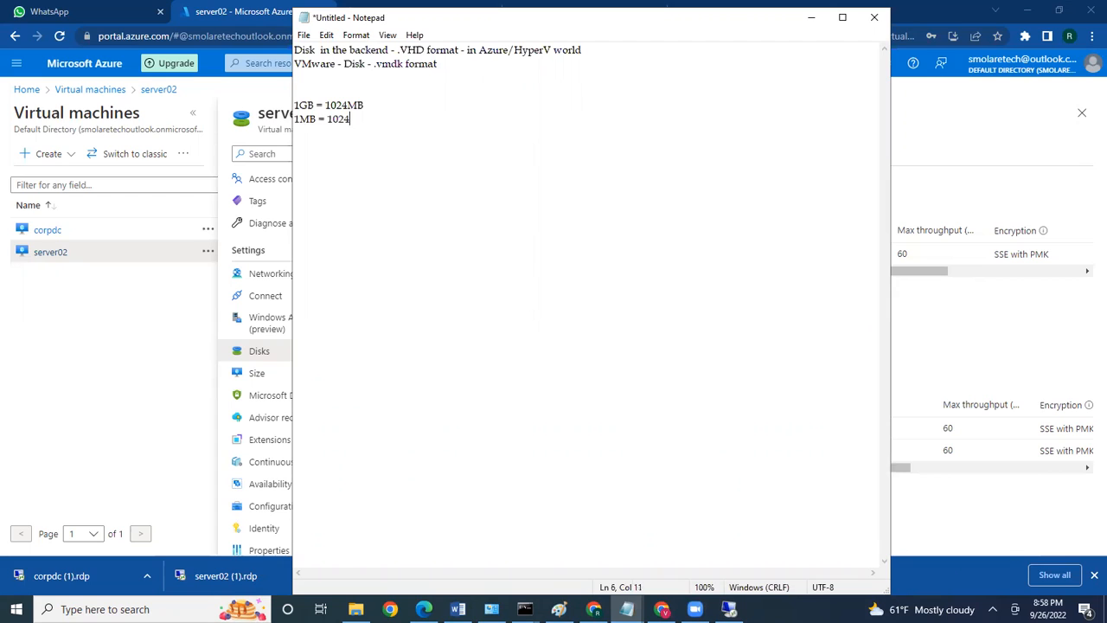
type("KB")
key("Return")
type("1KB = 100")
key("BackSpace")
type("24B")
Insert the lines 1TB = 1024GB and 1PB = 1024GB above the GB line
left_click_drag(296, 105, 317, 103)
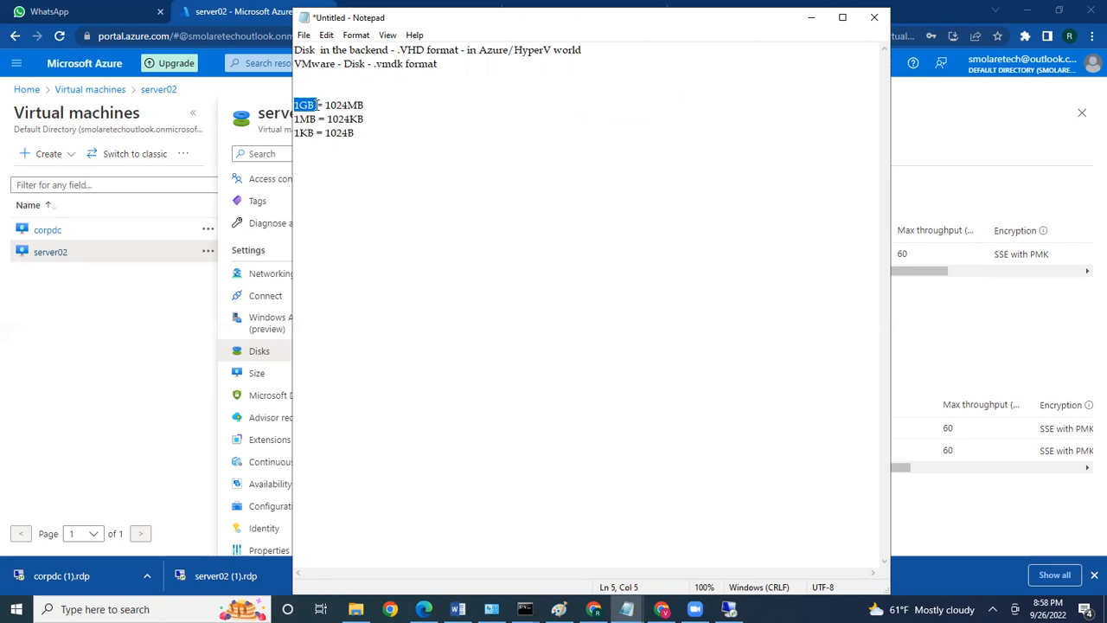
left_click(302, 91)
type("1TB = 1024GB")
left_click(304, 80)
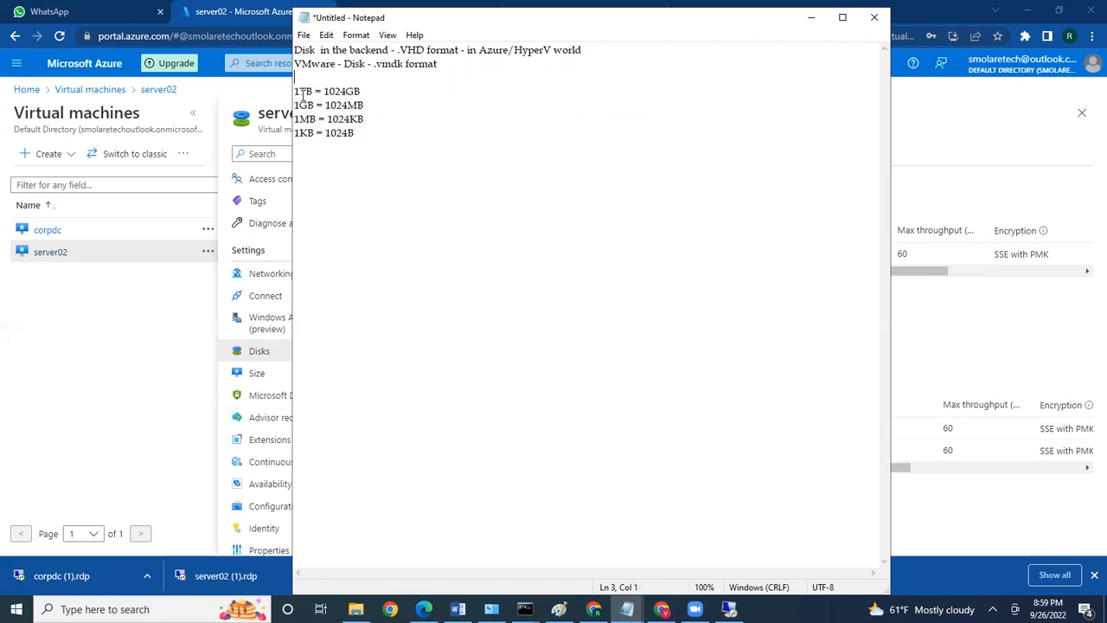
key("Return")
type("1PB = 1024GB")
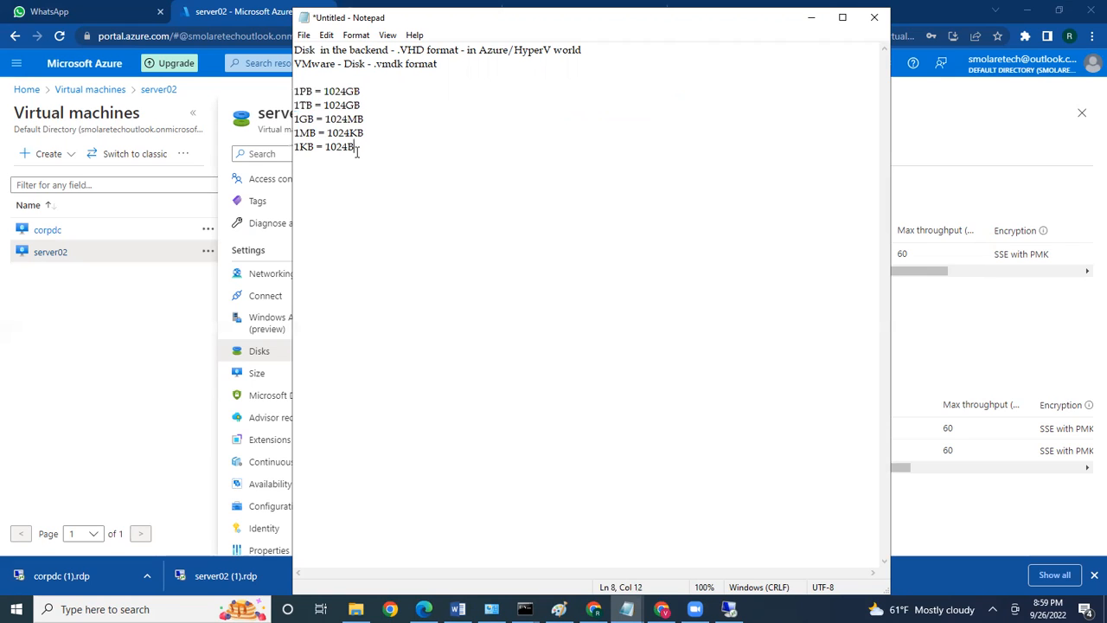
Review the conversion lines, then return to the Azure portal's server02 Disks page
left_click_drag(355, 149, 295, 150)
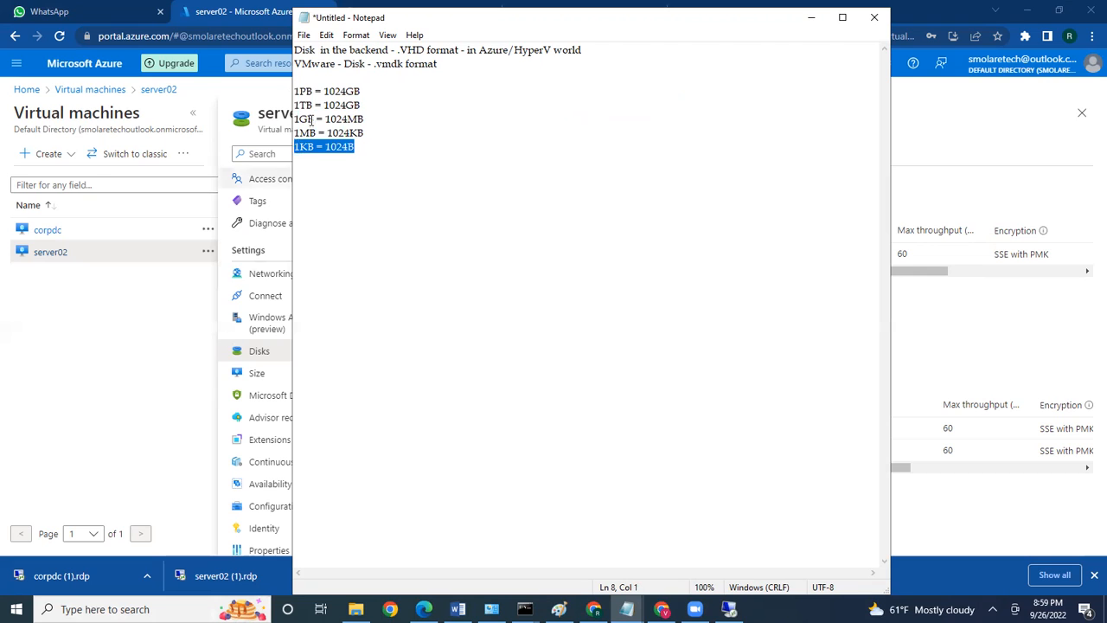
left_click_drag(355, 147, 295, 91)
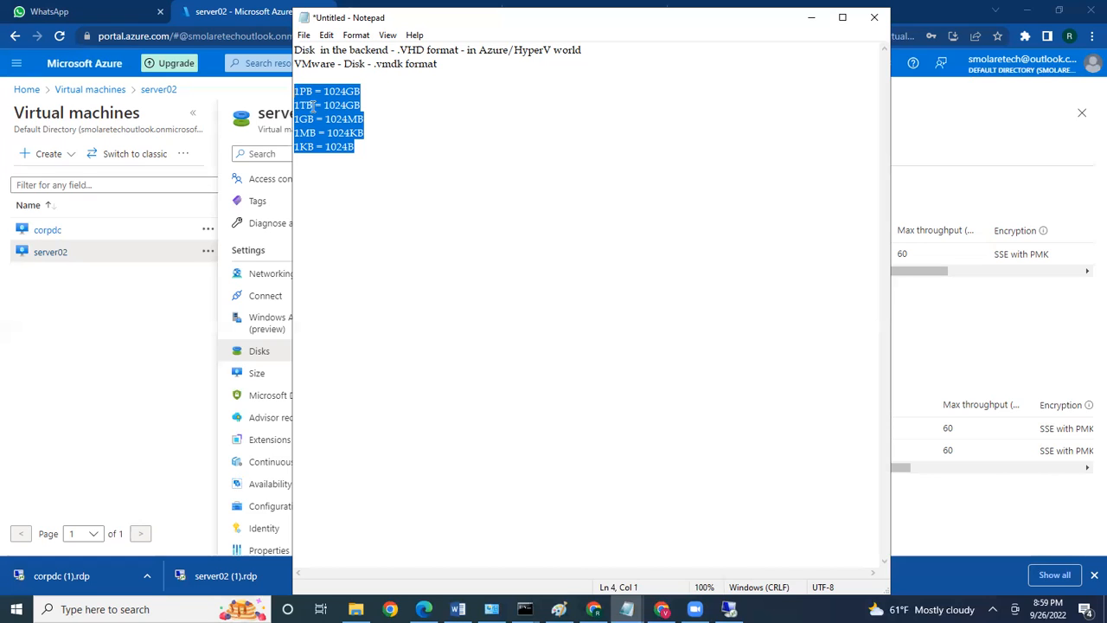
mouse_move(313, 105)
left_mouse_down()
mouse_move(295, 104)
mouse_move(290, 91)
mouse_move(292, 106)
left_mouse_up()
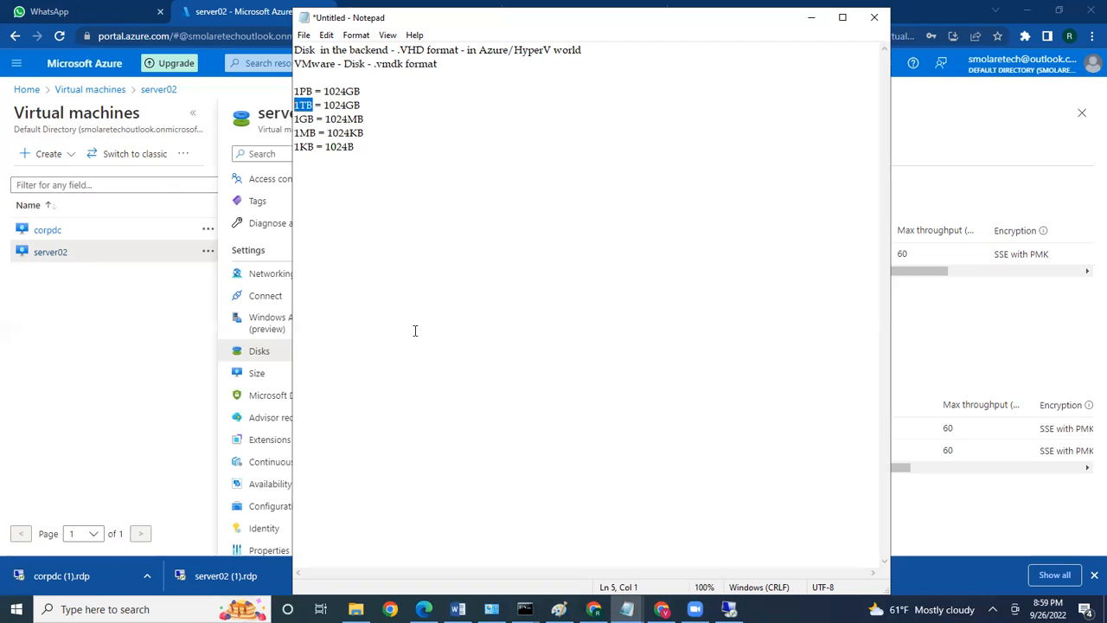
left_click(954, 128)
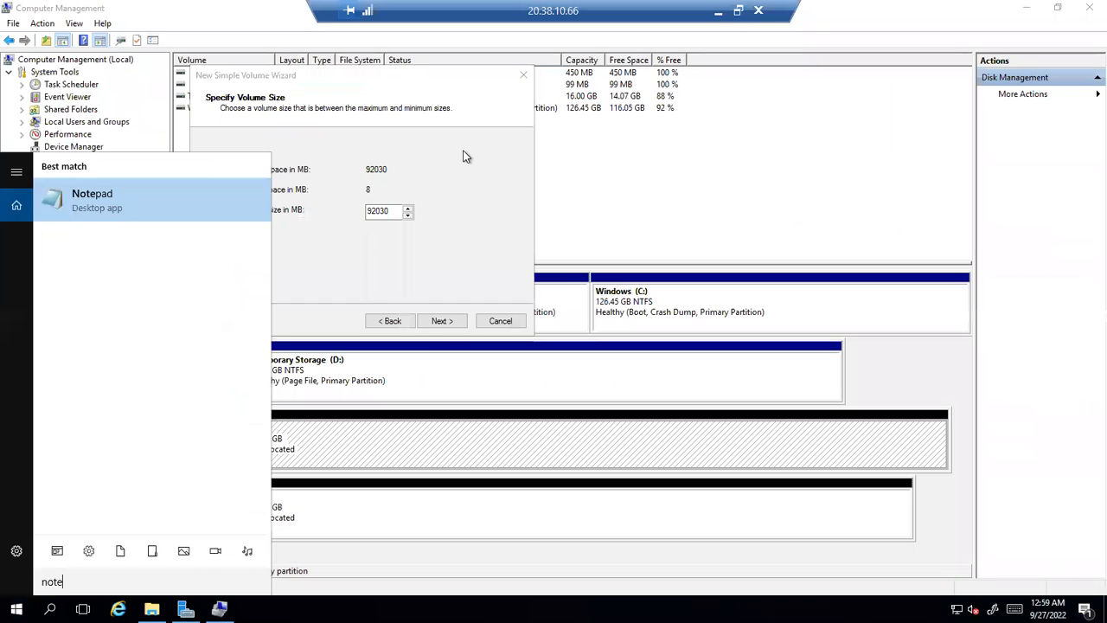
Accept the full 92030 MB size and assign drive letter N to the Disk 2 volume
left_click(465, 156)
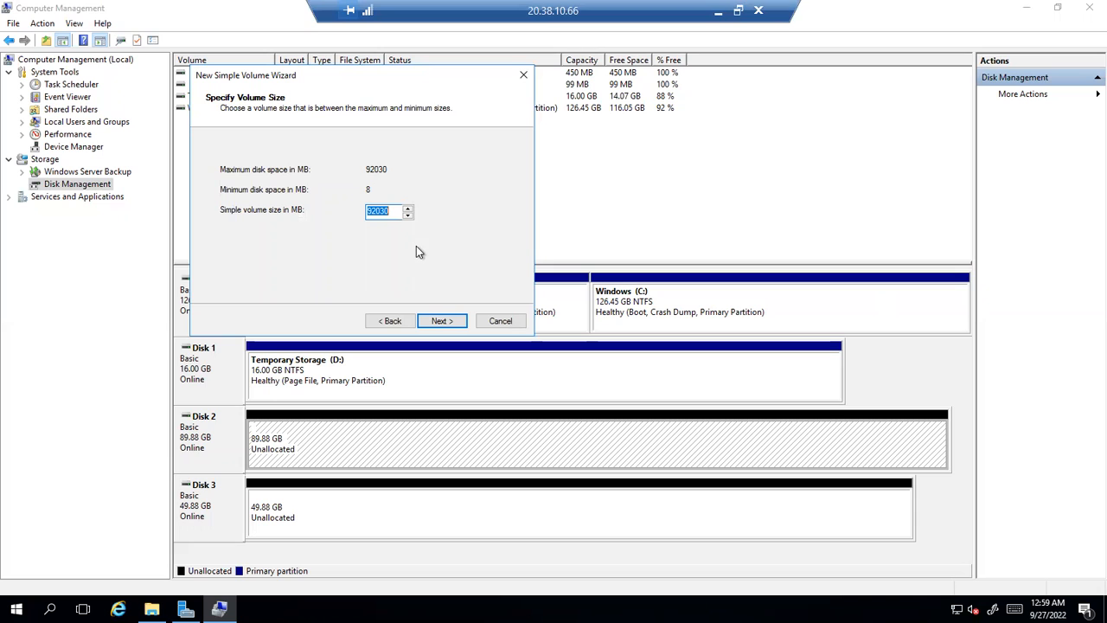
left_click(443, 323)
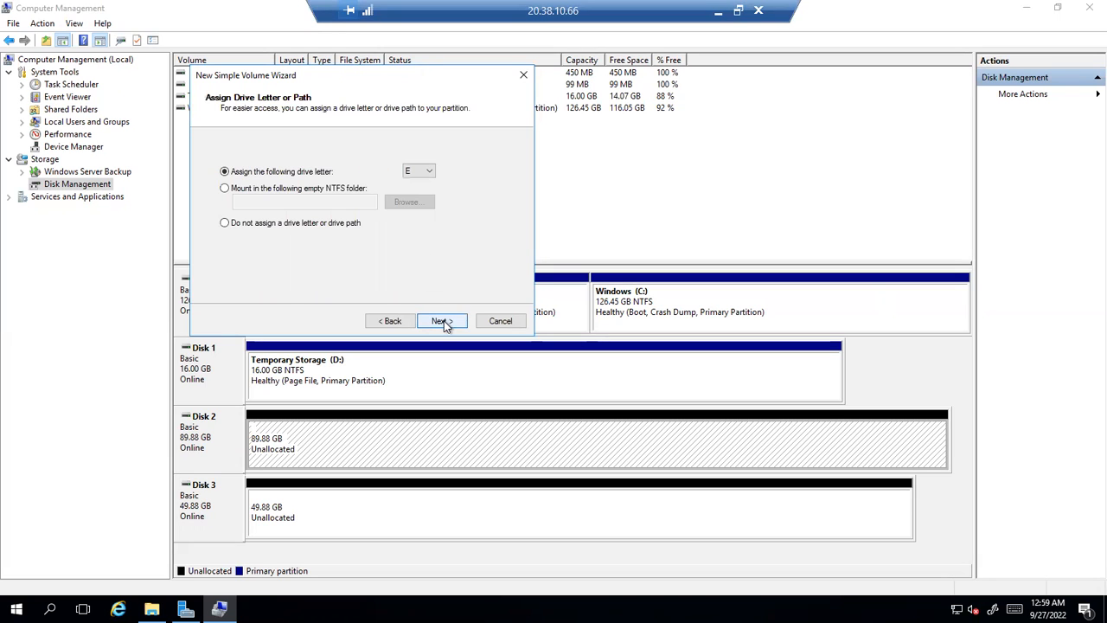
left_click(428, 174)
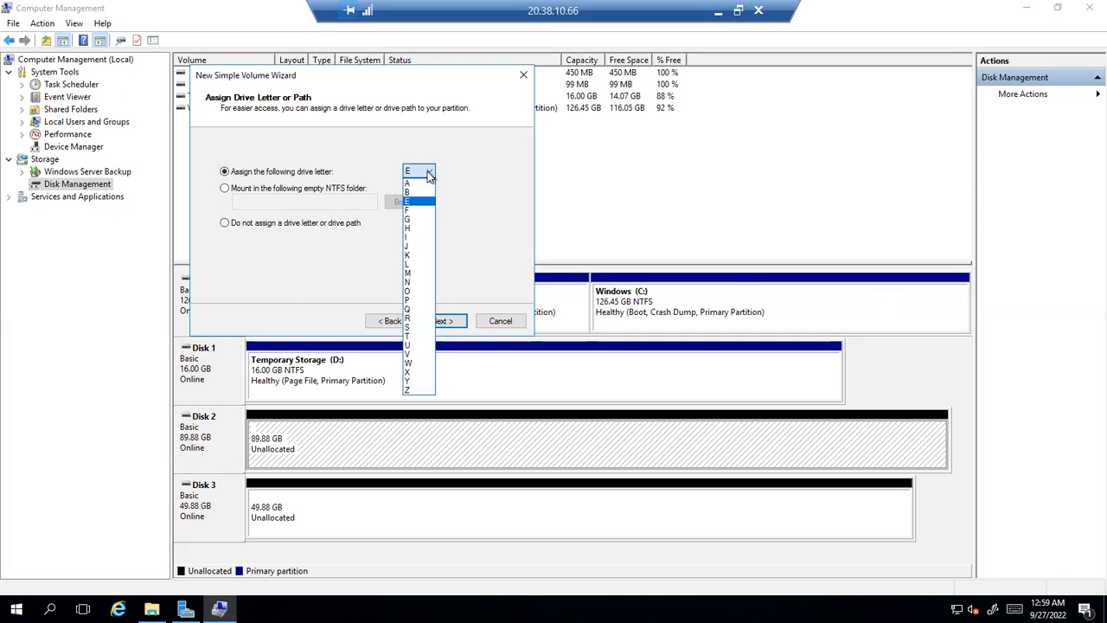
left_click(415, 283)
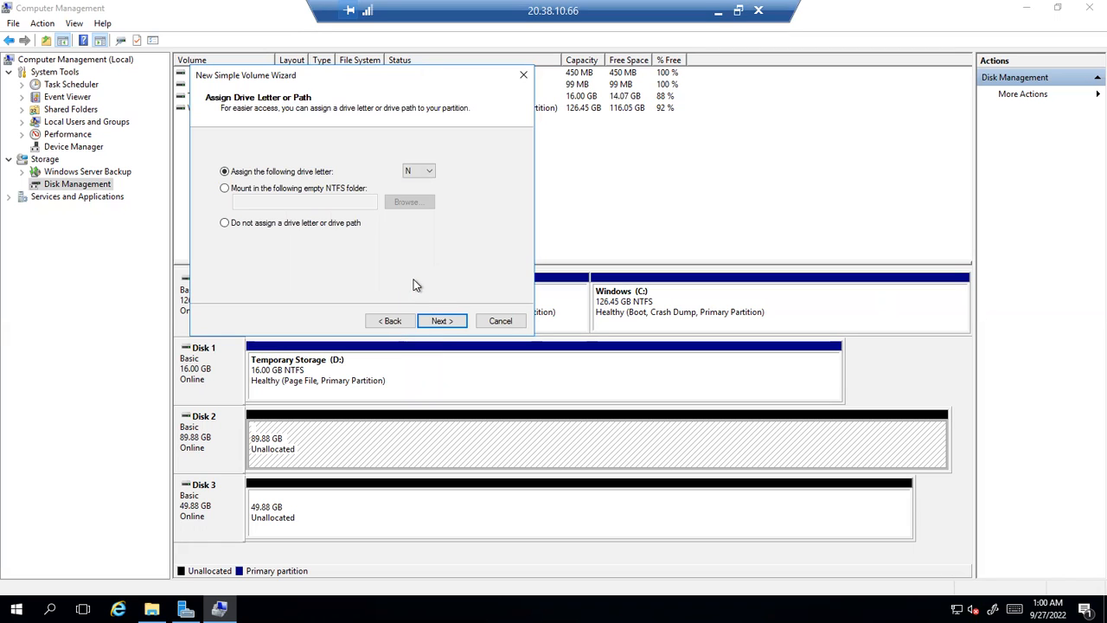
left_click(432, 320)
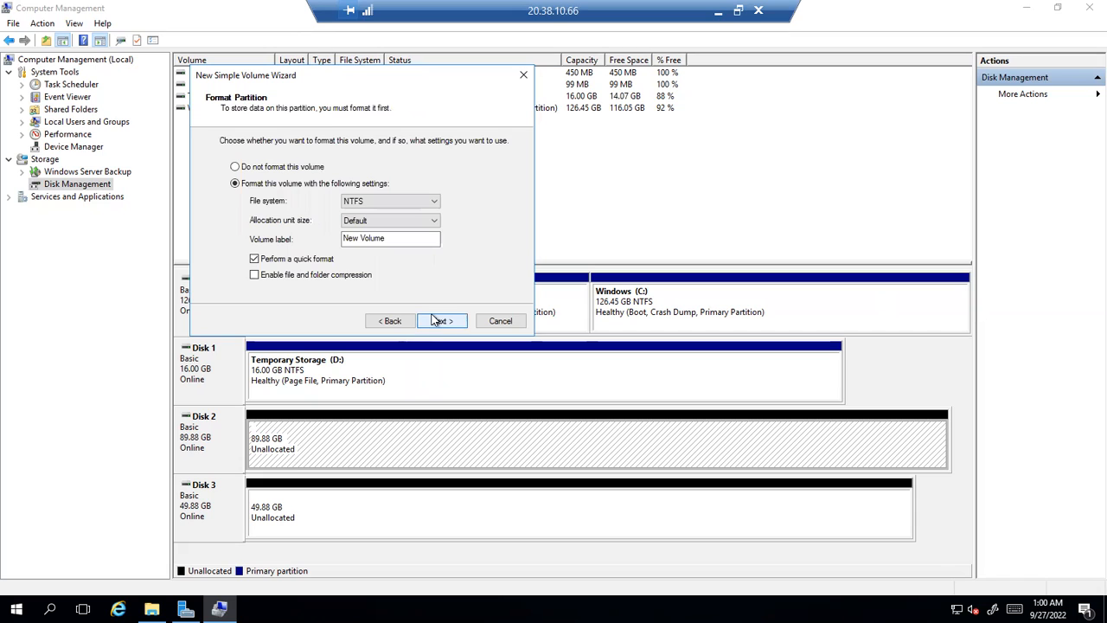
Keep the NTFS file system with the Default allocation unit size
left_click(435, 202)
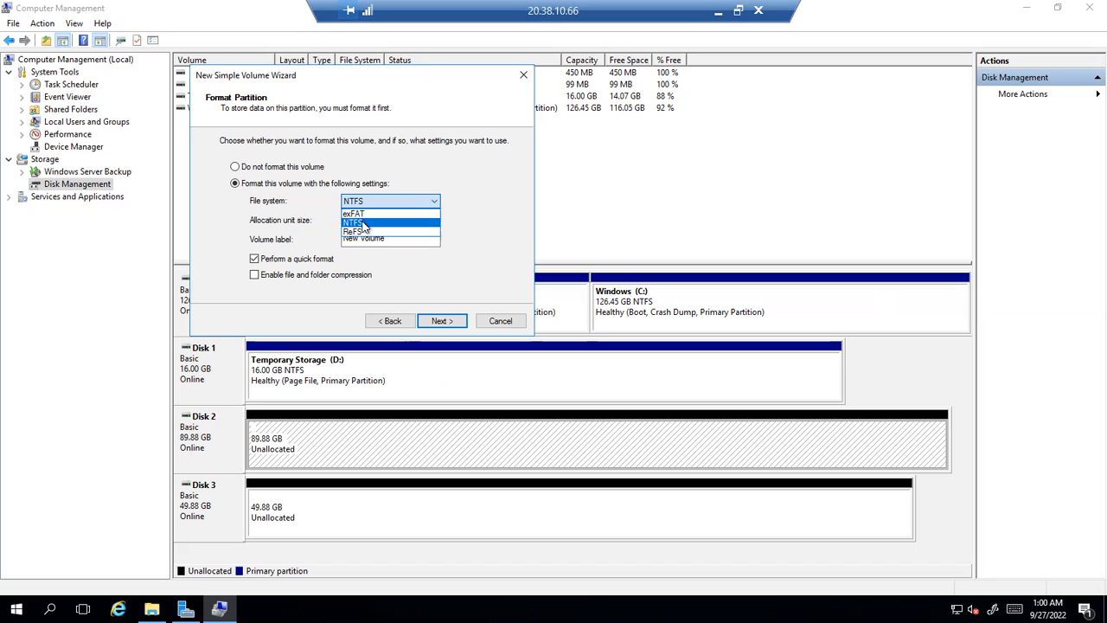
left_click(366, 224)
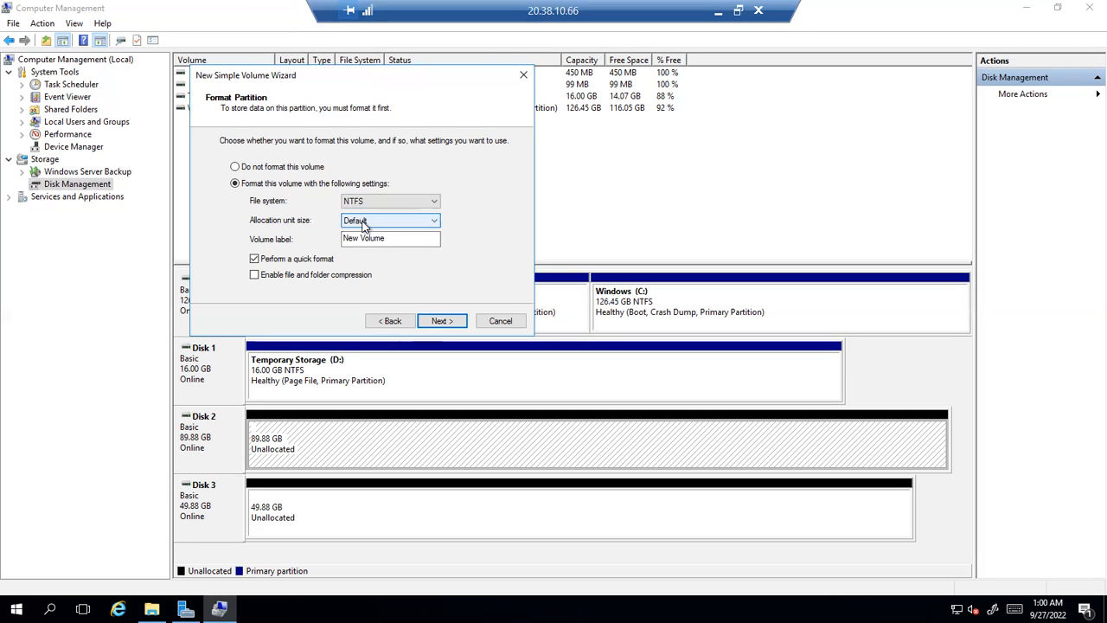
left_click(364, 223)
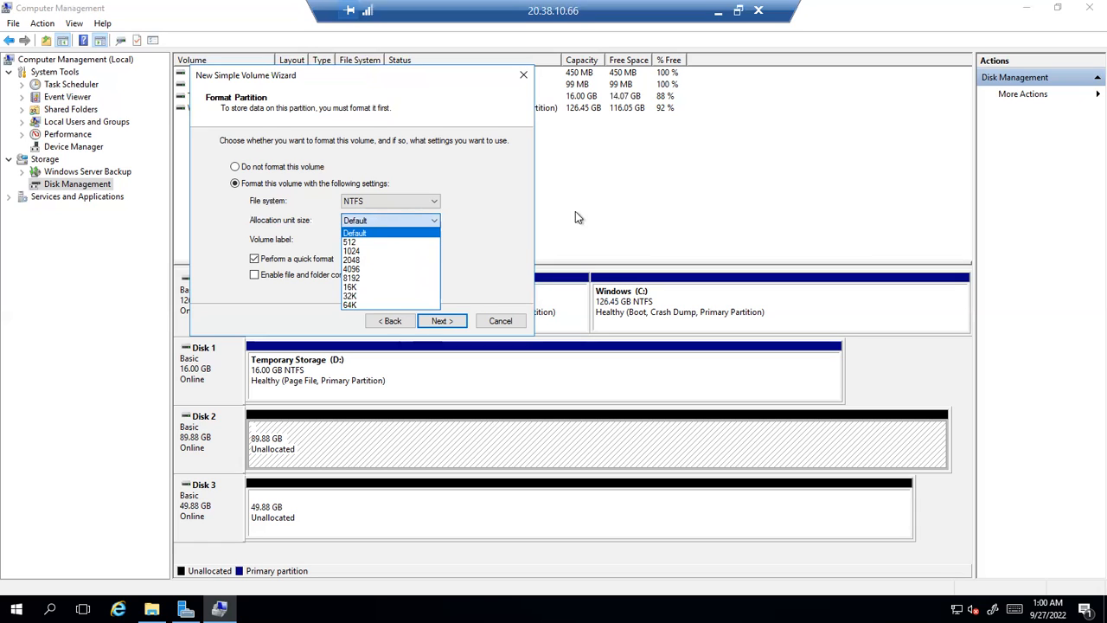
left_click(485, 207)
left_click(424, 221)
left_click(471, 219)
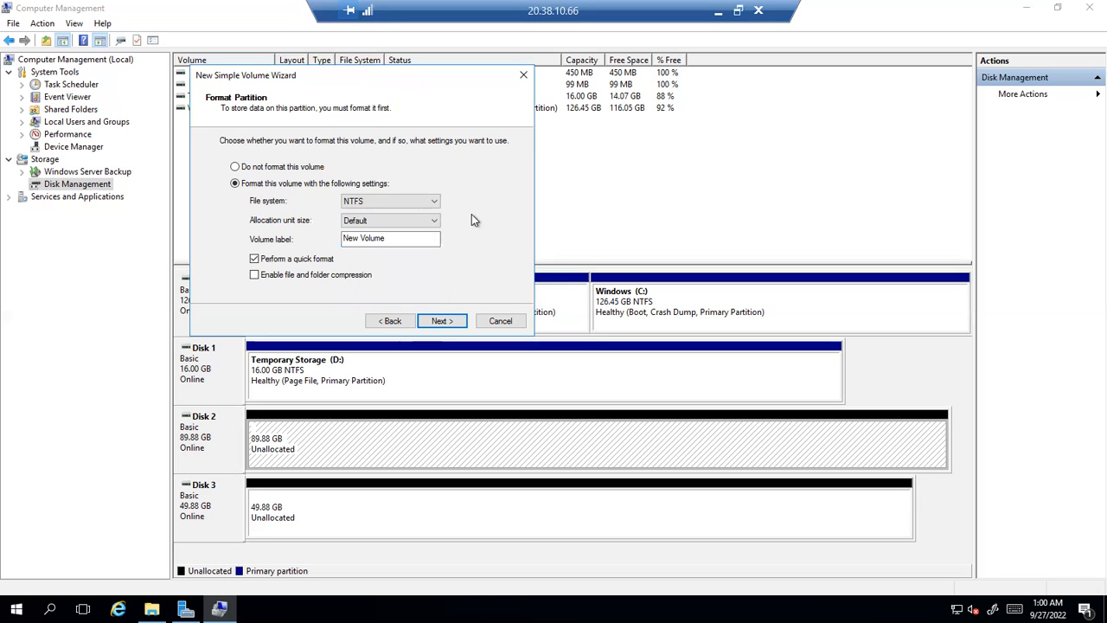
Replace the 'New Volume' label with DB-backups and accept the format settings
left_click(386, 238)
left_click_drag(298, 237, 299, 241)
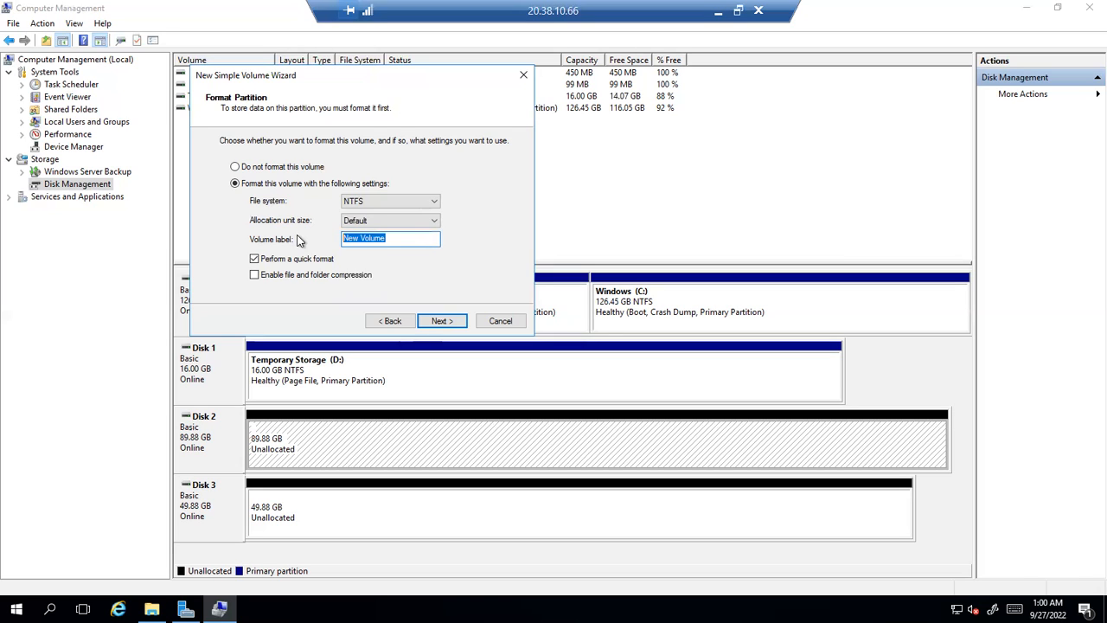
type("DB-backups")
left_click_drag(393, 238, 348, 239)
left_click(151, 608)
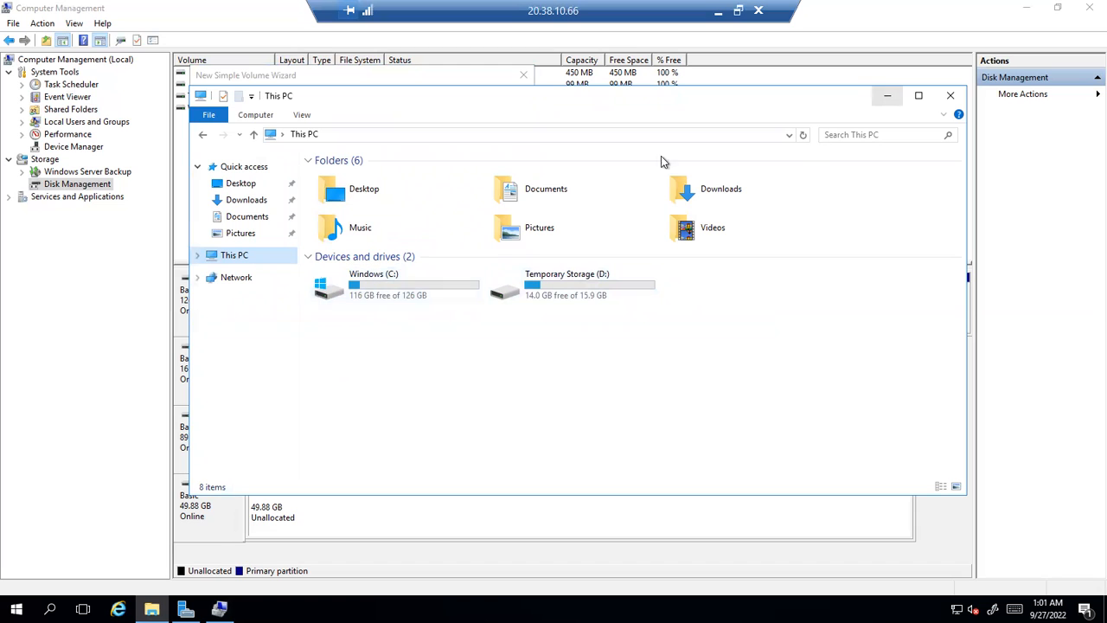
left_click(887, 95)
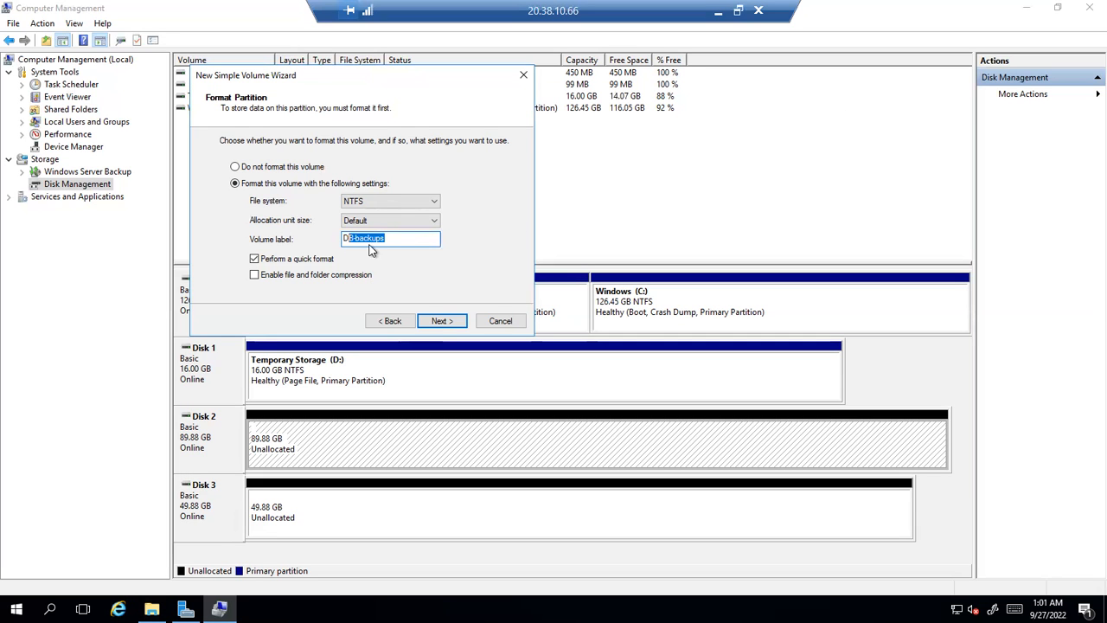
left_click(391, 238)
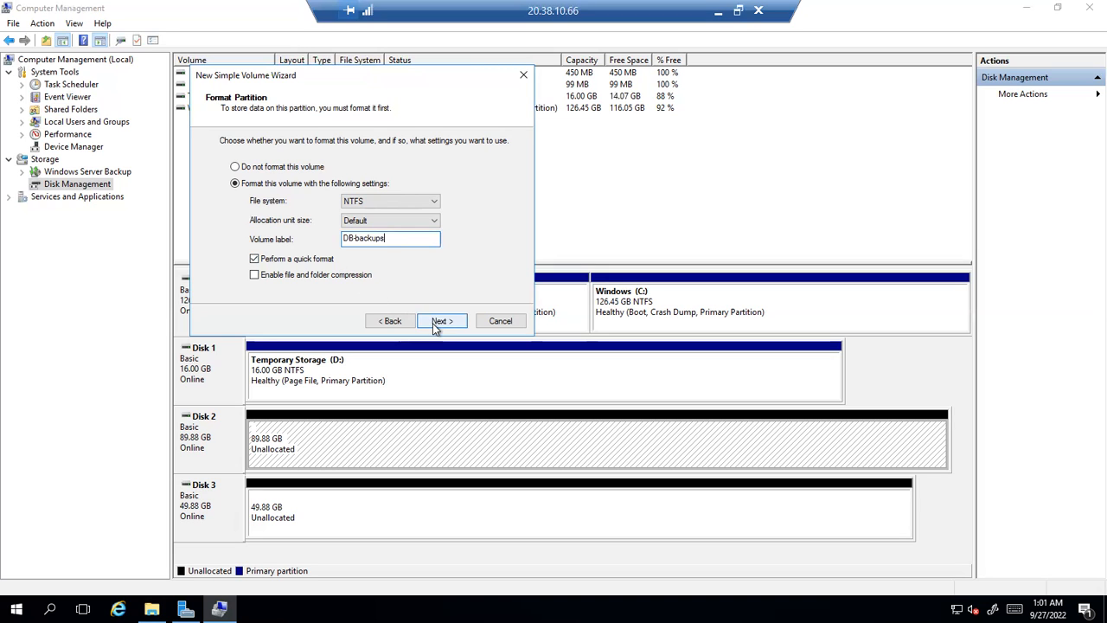
left_click(440, 321)
Finish creating the volume and open DB-backups (N:) to confirm it is empty
left_click(437, 326)
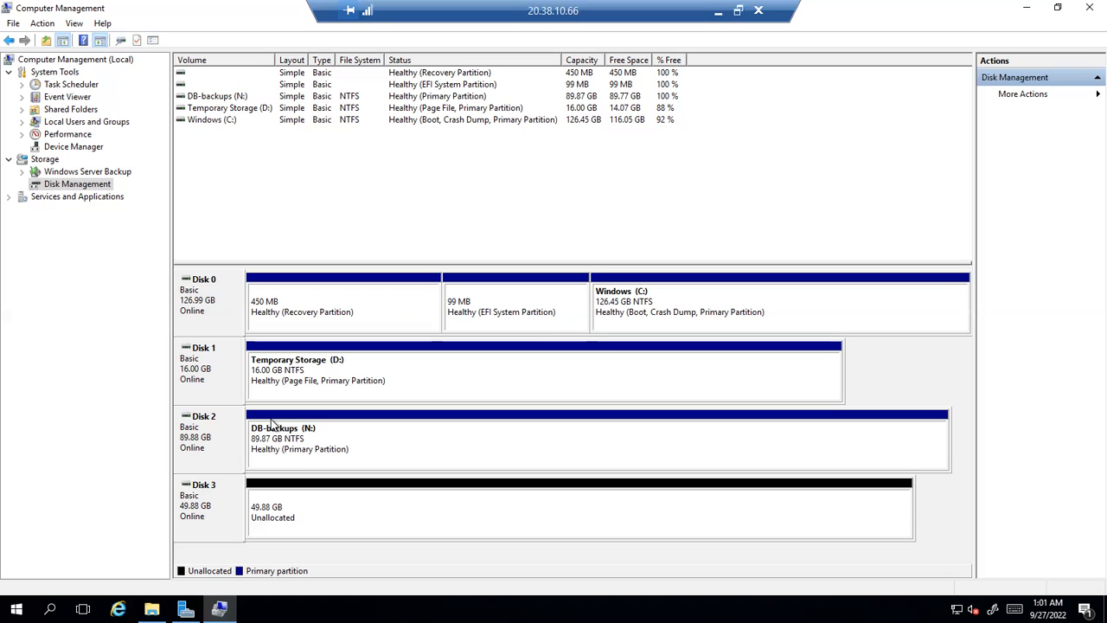
left_click(152, 608)
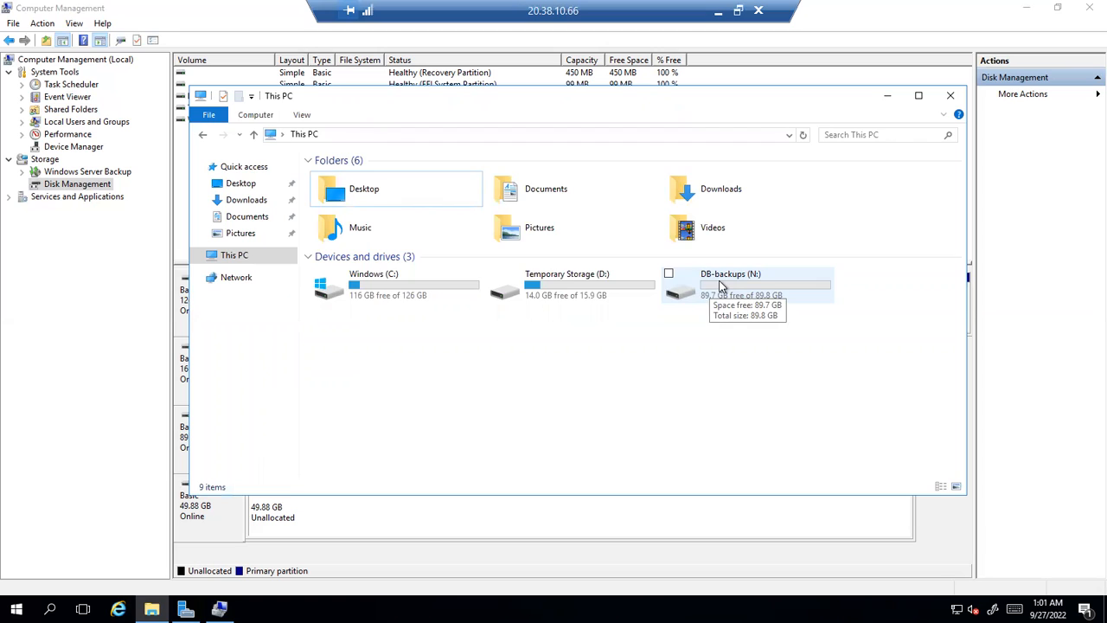
double_click(721, 286)
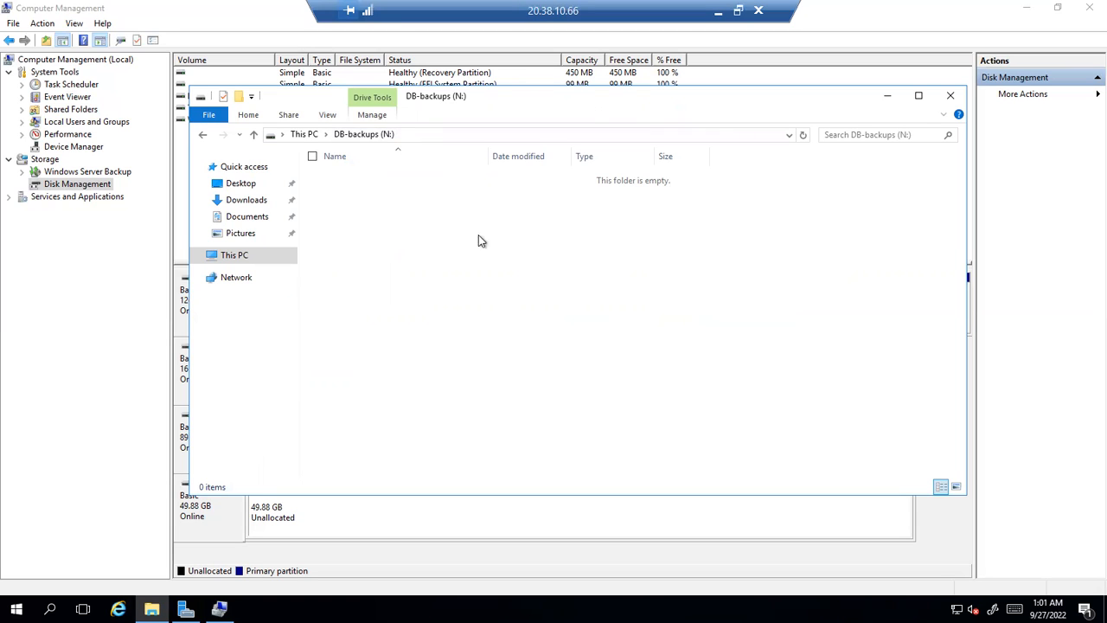
left_click(951, 99)
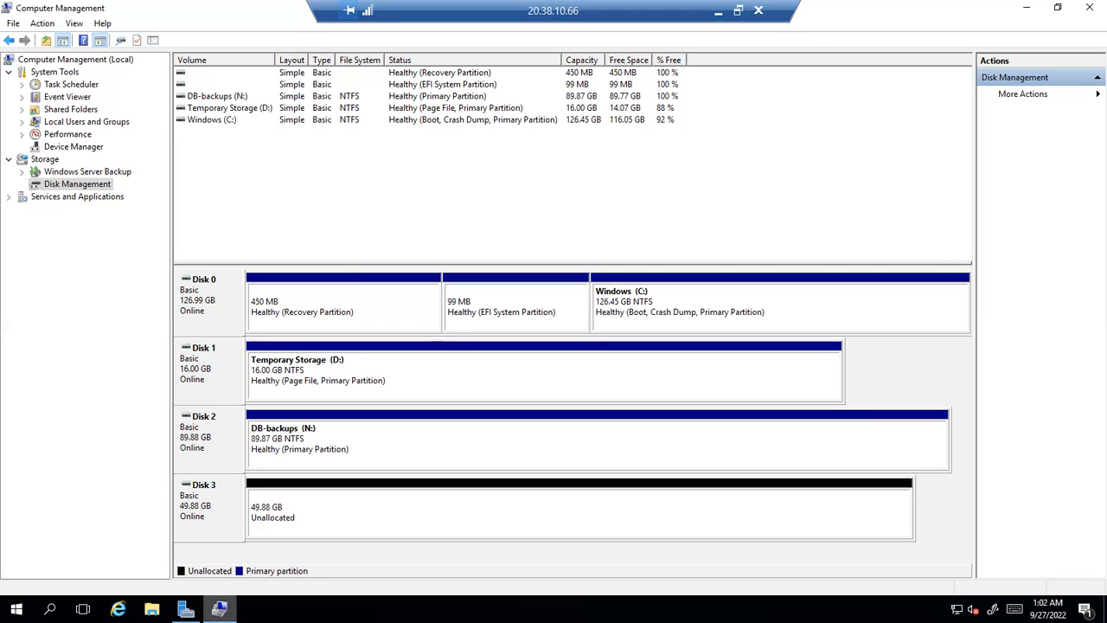
Recheck DB-backups (N:) from This PC, then select Disk 3's unallocated space
left_click(152, 609)
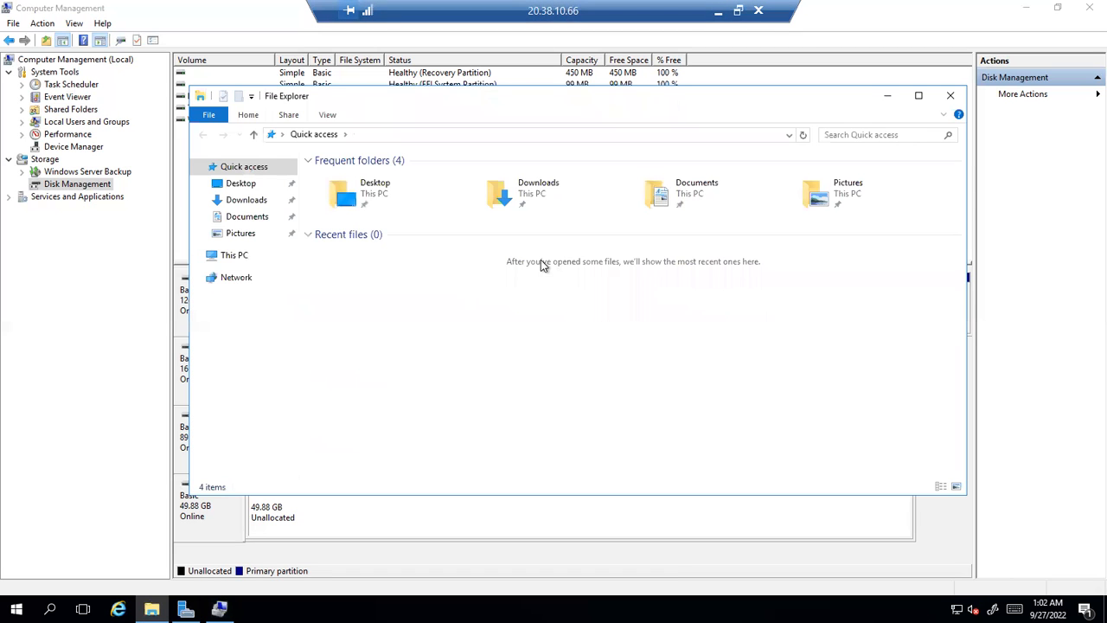
left_click(233, 259)
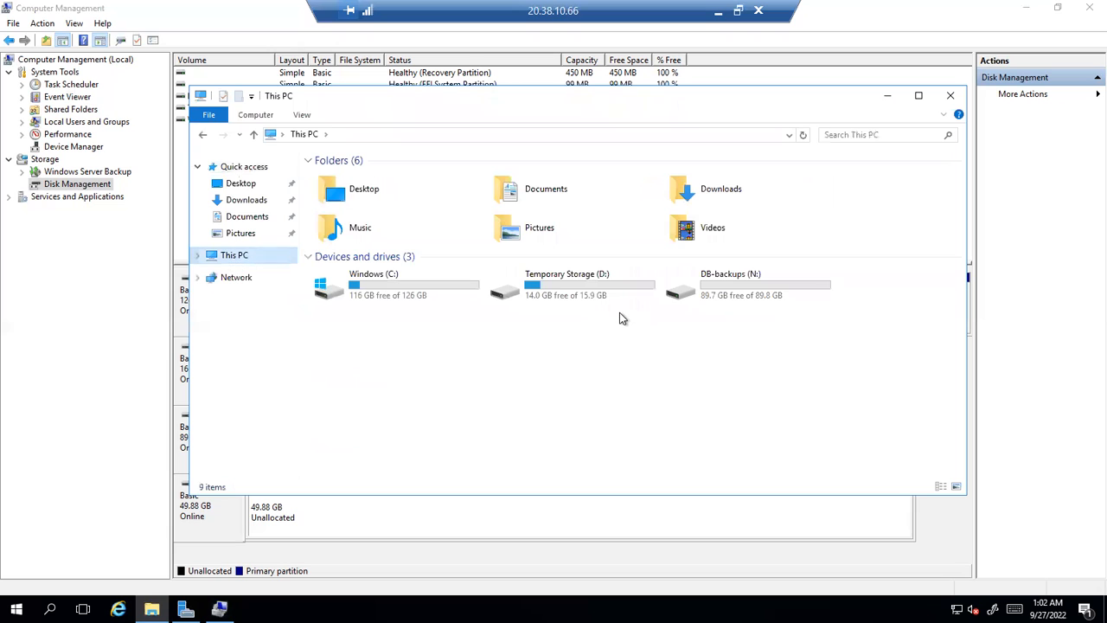
double_click(709, 290)
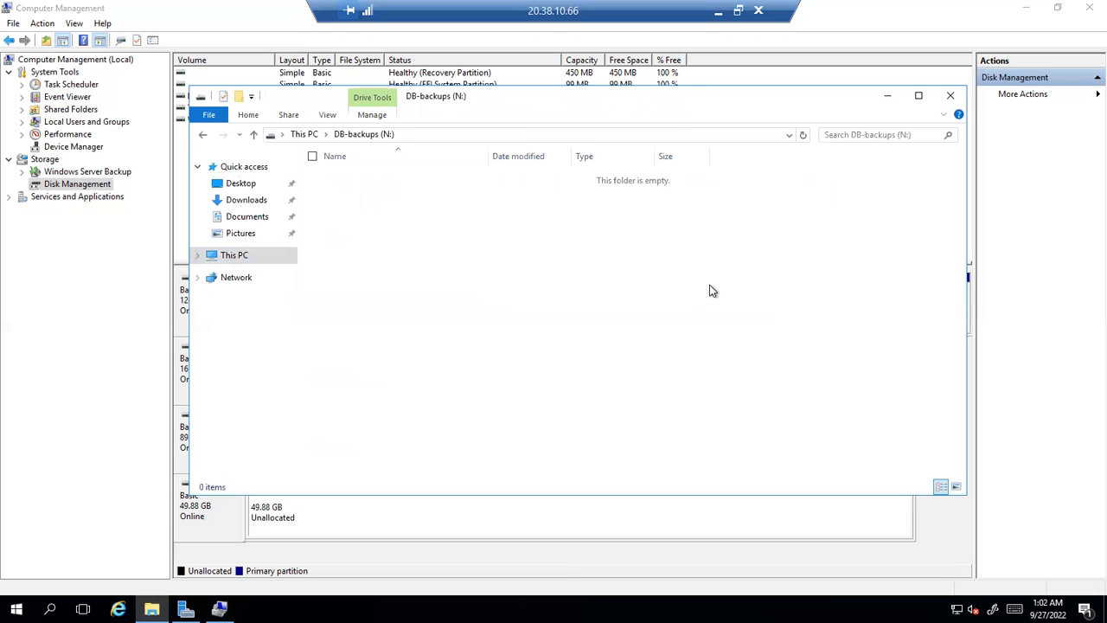
left_click(951, 97)
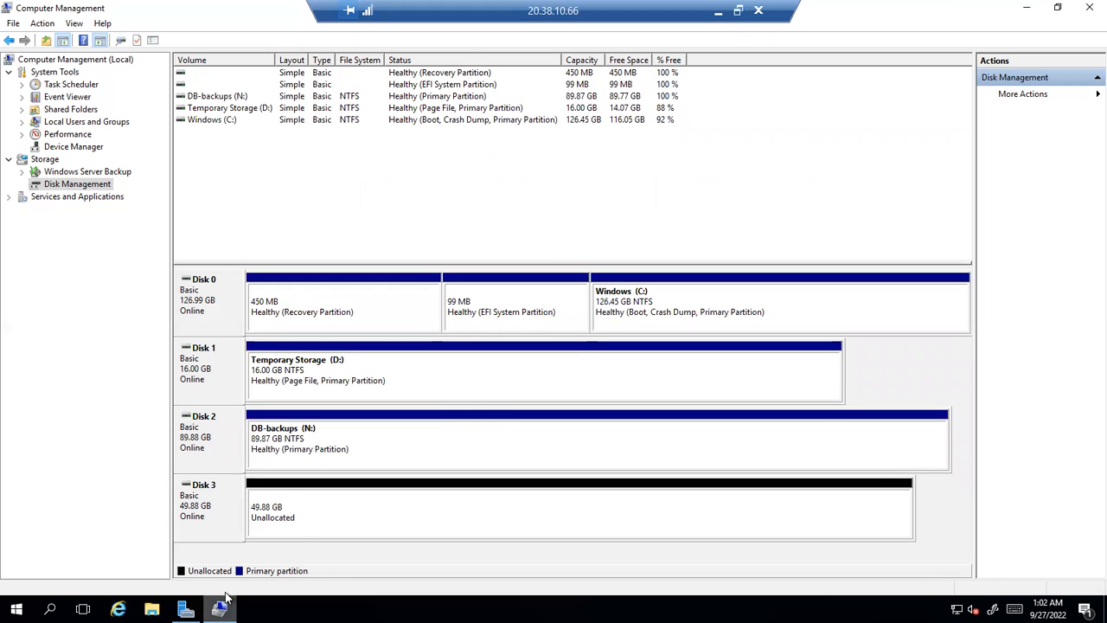
left_click(344, 512)
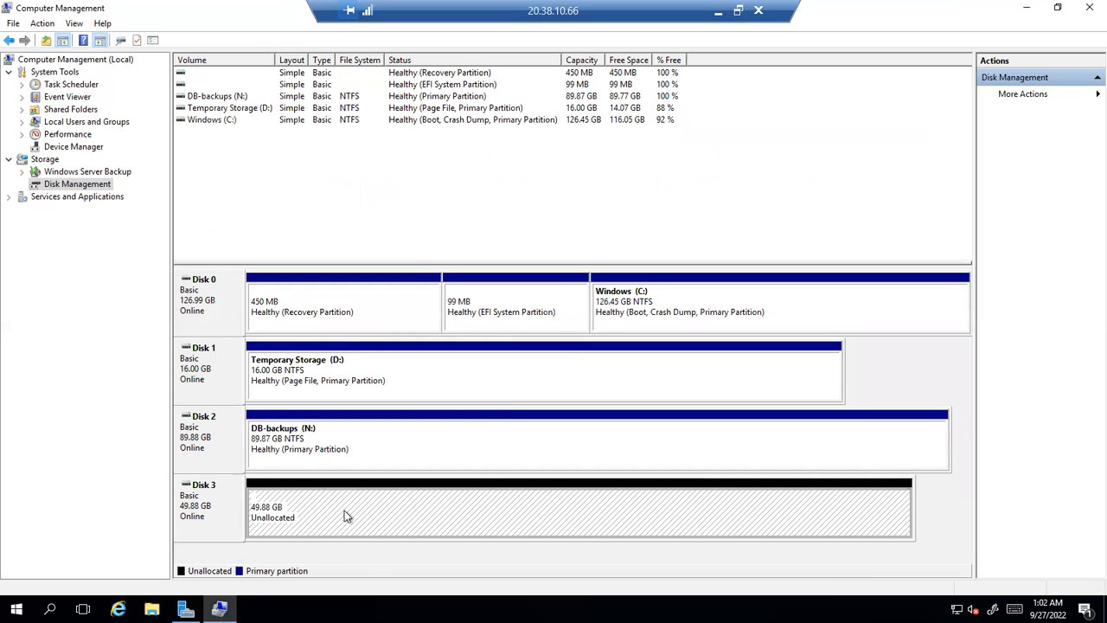
Start a new simple volume on Disk 3, keeping the full 51070 MB and drive letter E
right_click(340, 510)
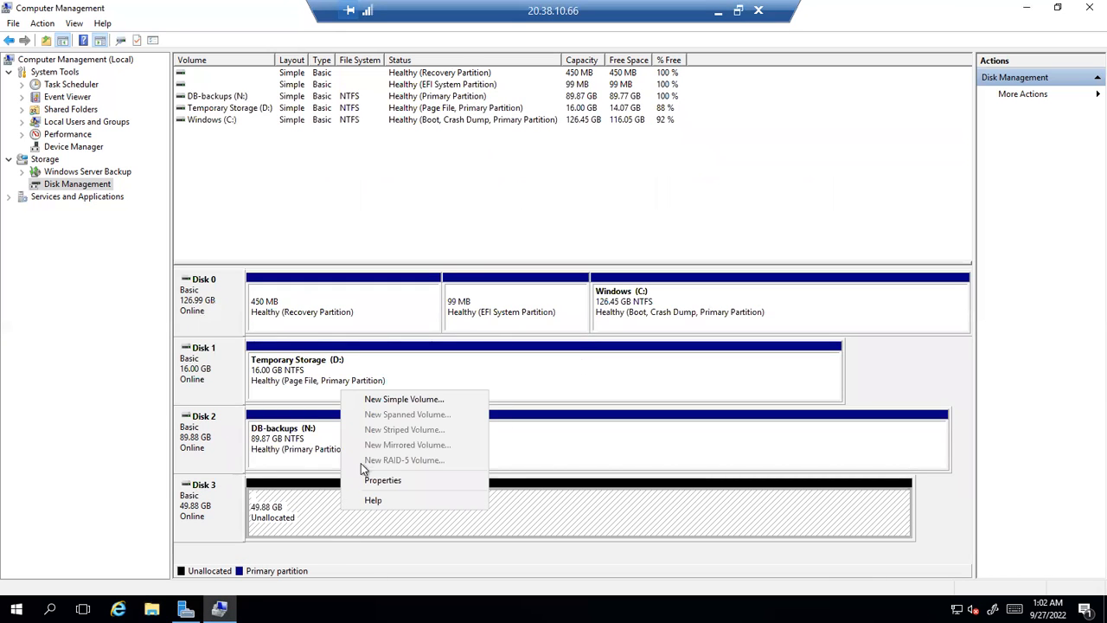
left_click(270, 512)
right_click(295, 502)
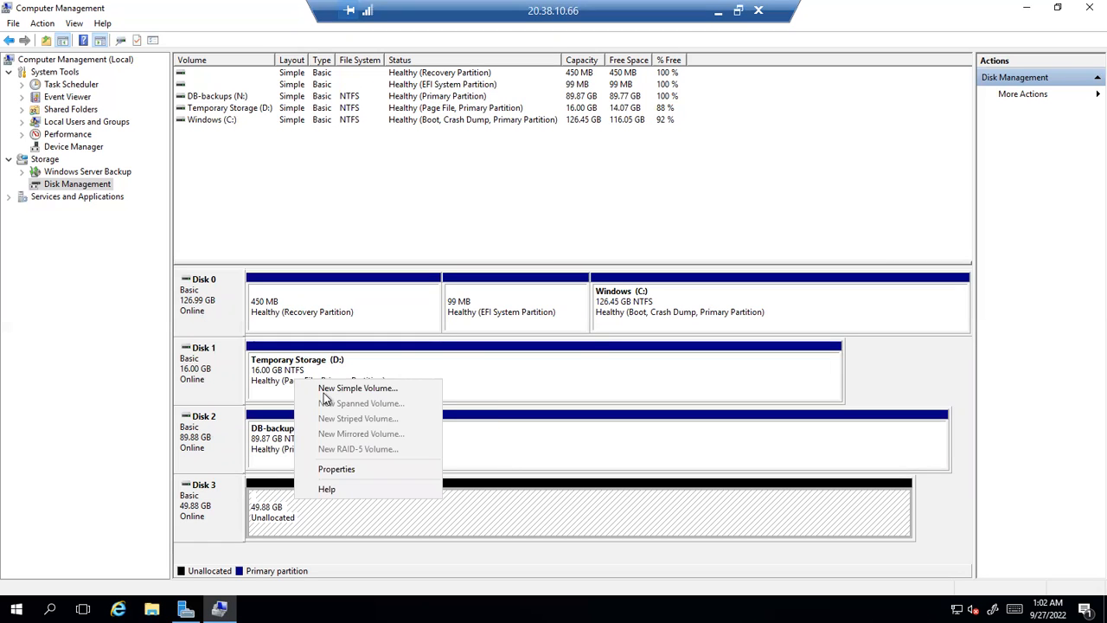
left_click(325, 391)
left_click(443, 321)
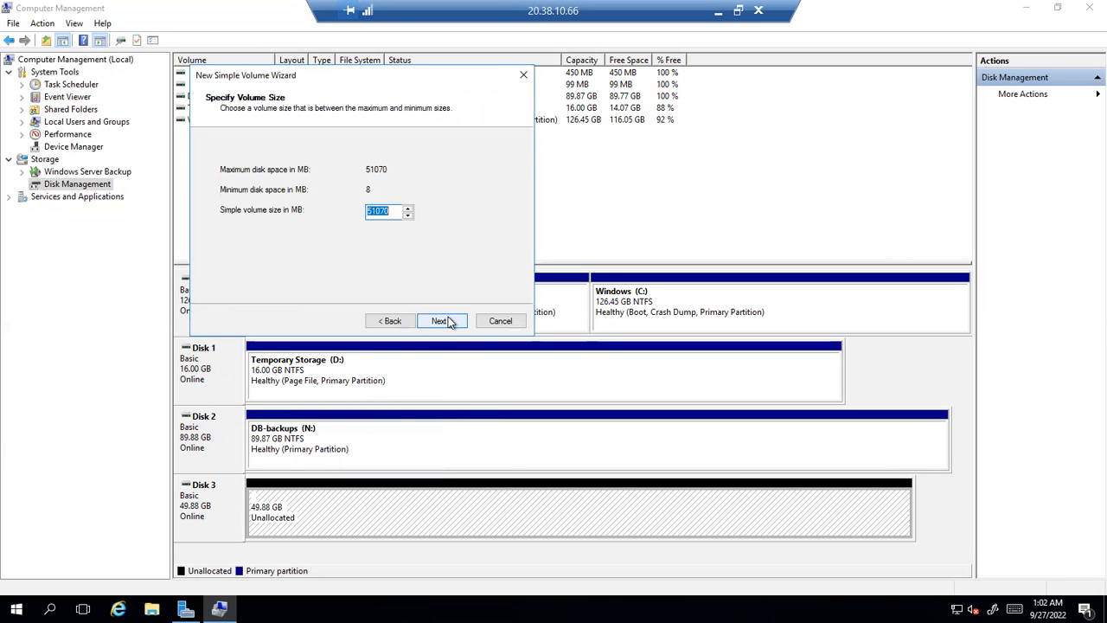
left_click(443, 320)
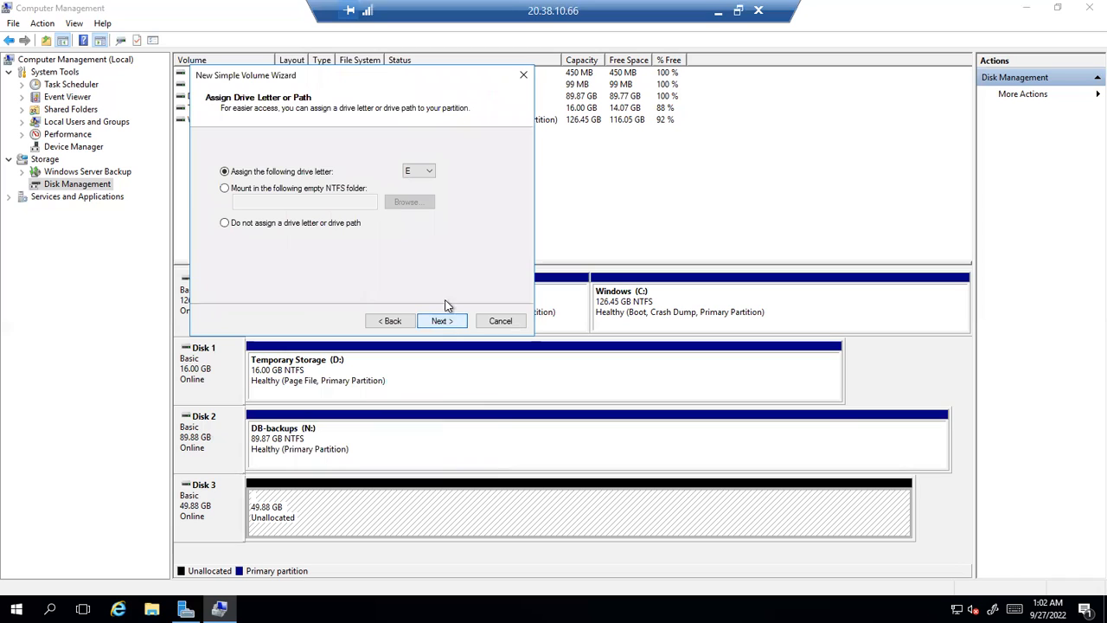
left_click(439, 316)
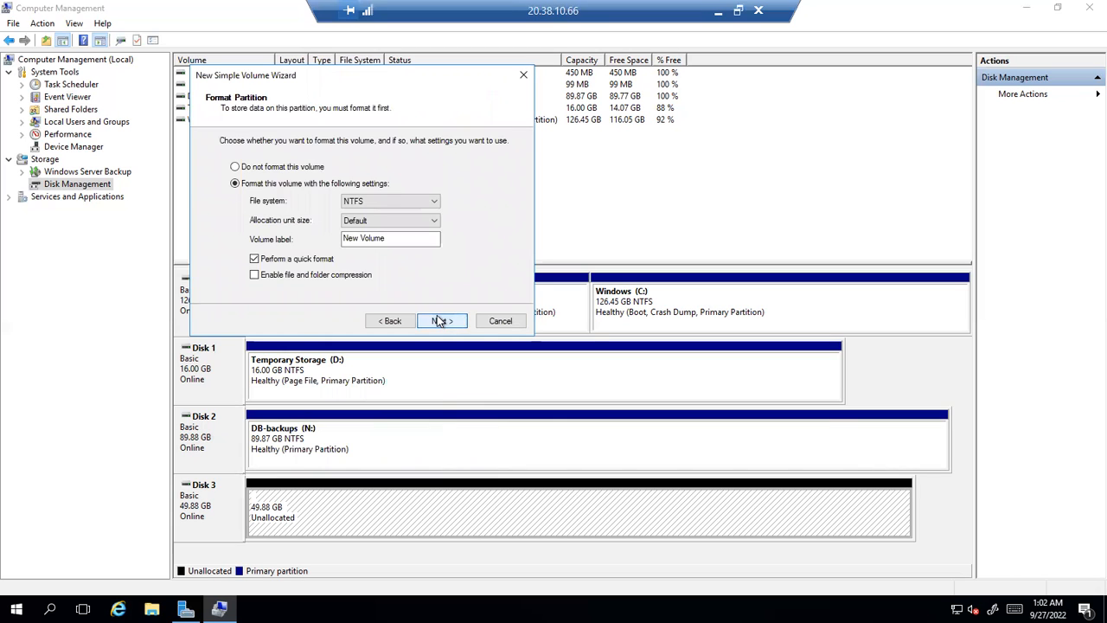
Label the volume DB-logs and finish creating it
left_click_drag(395, 238, 271, 243)
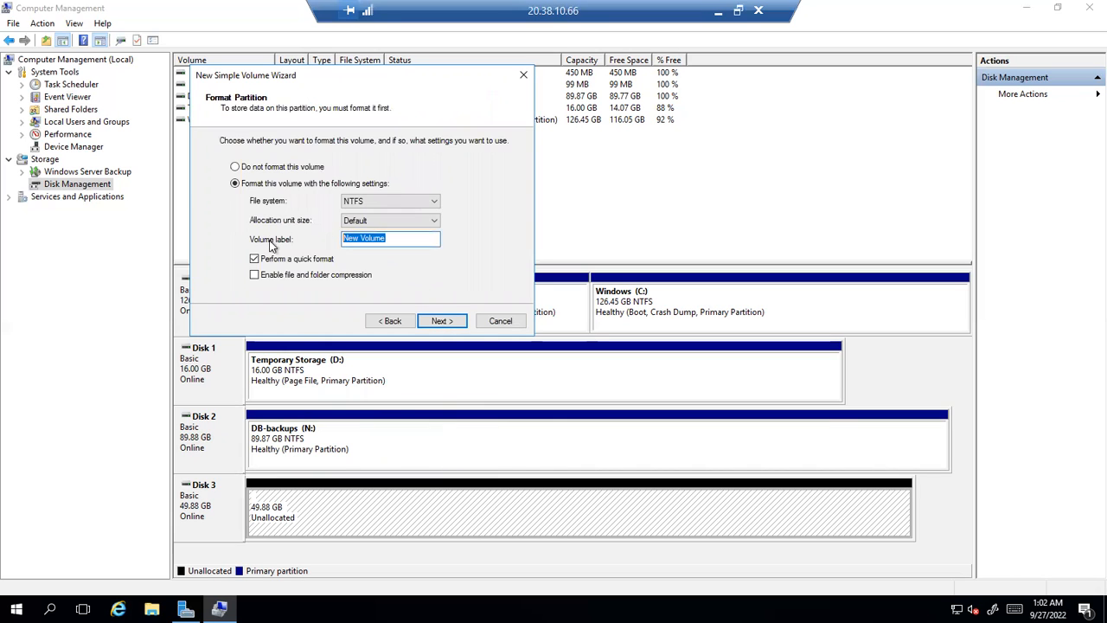
type("DB-logs")
left_click(462, 320)
left_click(461, 319)
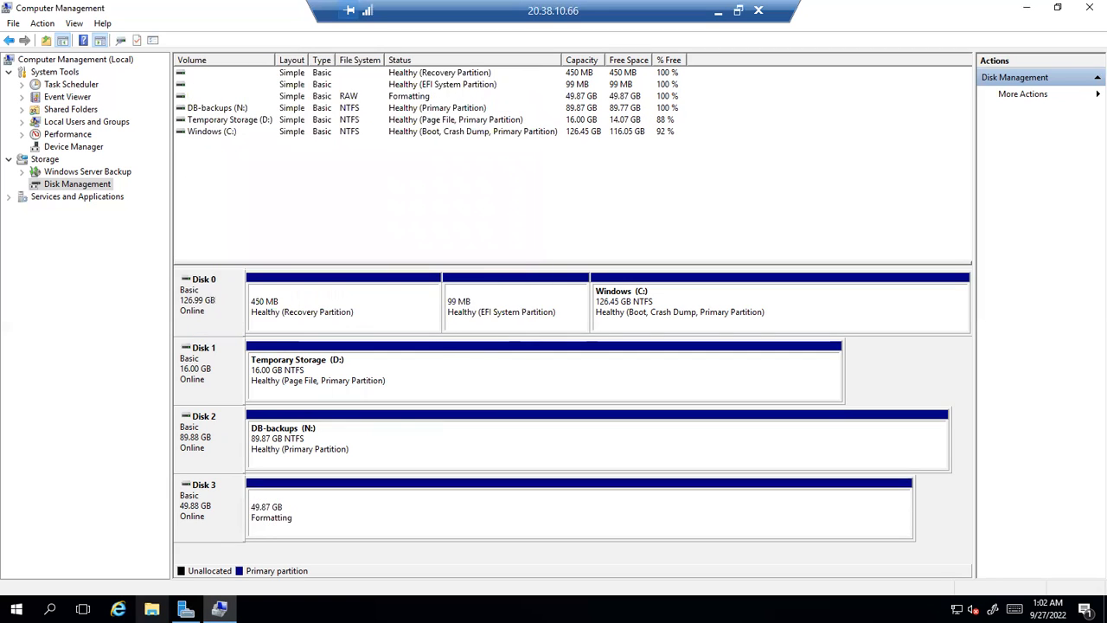
Open DB-logs (E:) from This PC to confirm it is empty, then return to This PC
left_click(151, 609)
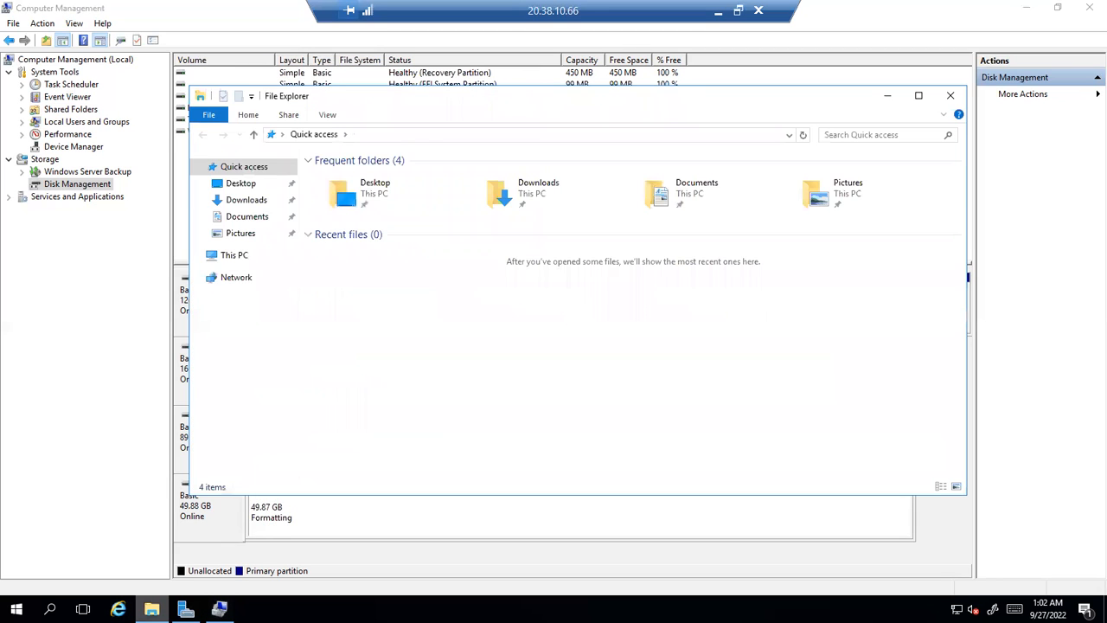
left_click(215, 256)
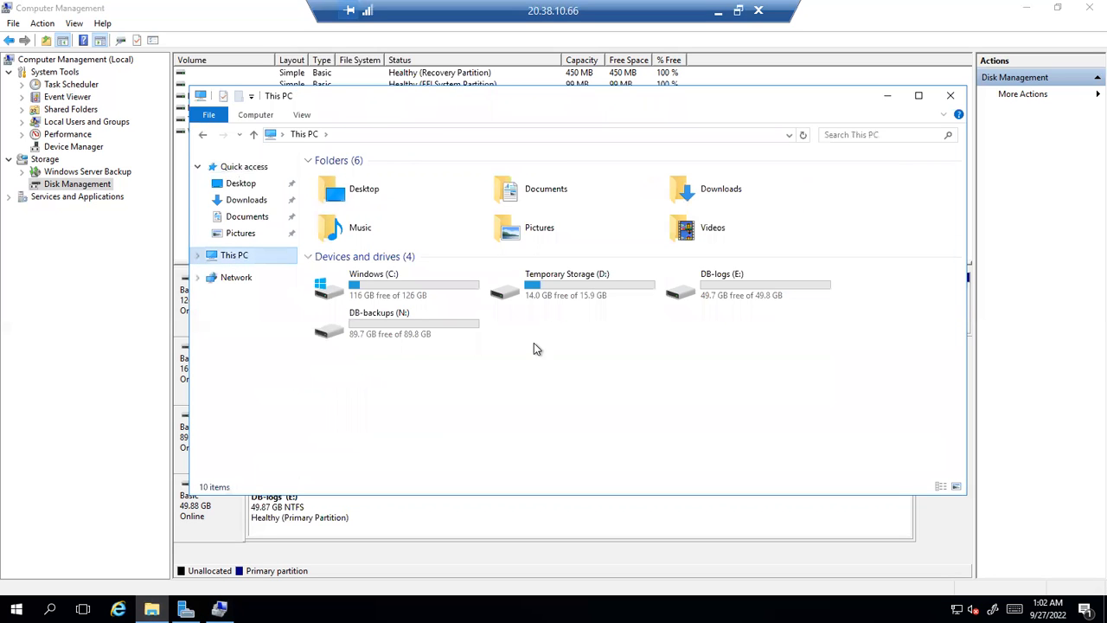
double_click(713, 292)
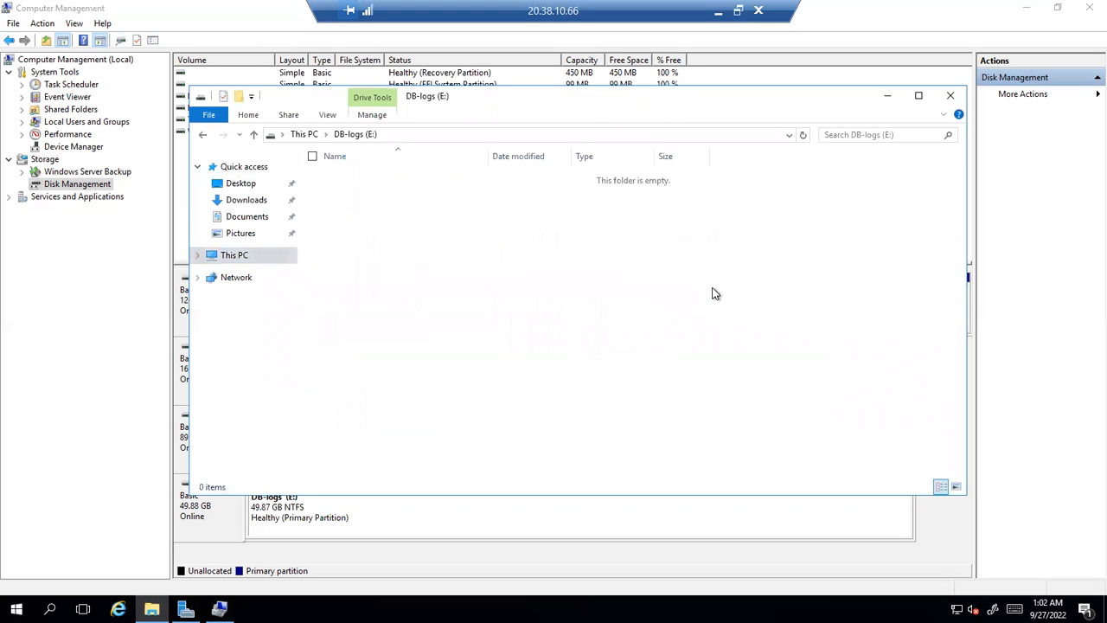
left_click(302, 134)
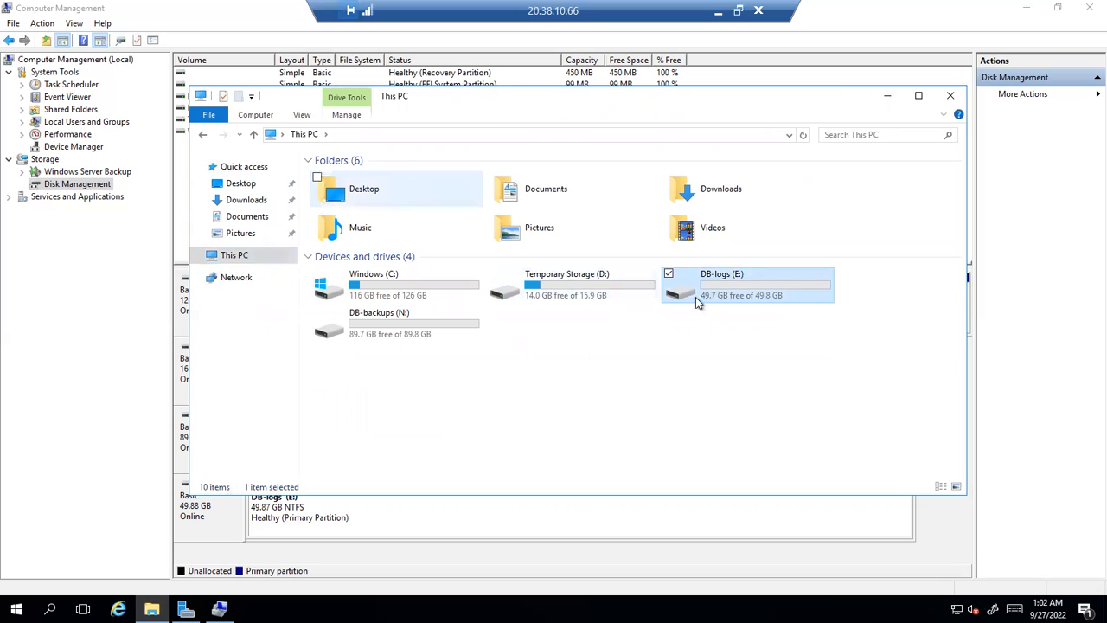
Choose Map network drive from This PC's Computer ribbon commands
left_click(344, 115)
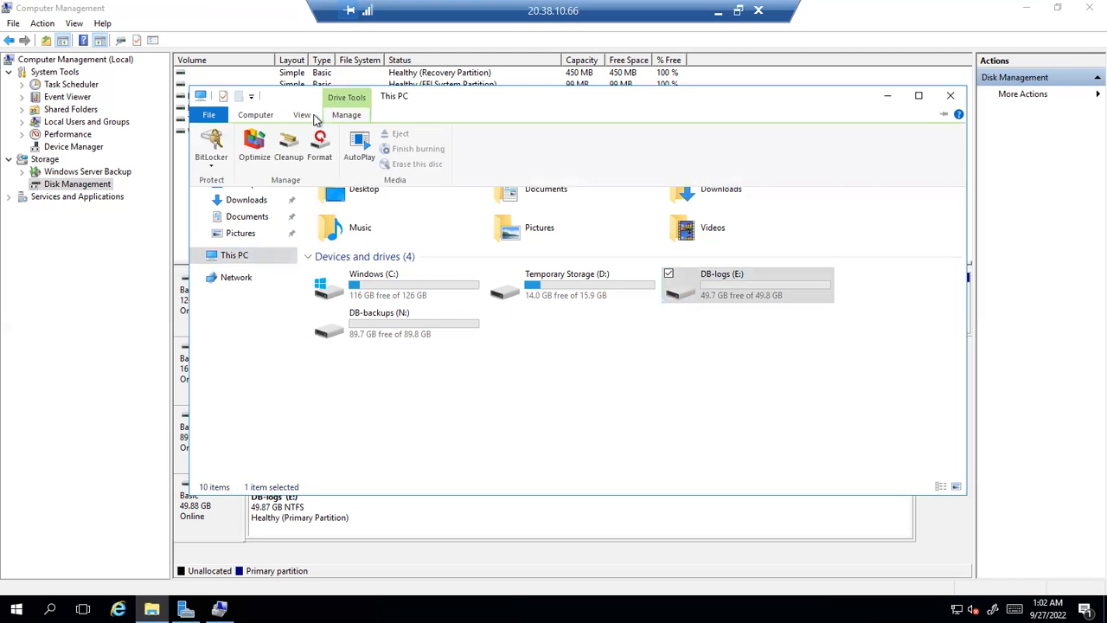
left_click(303, 116)
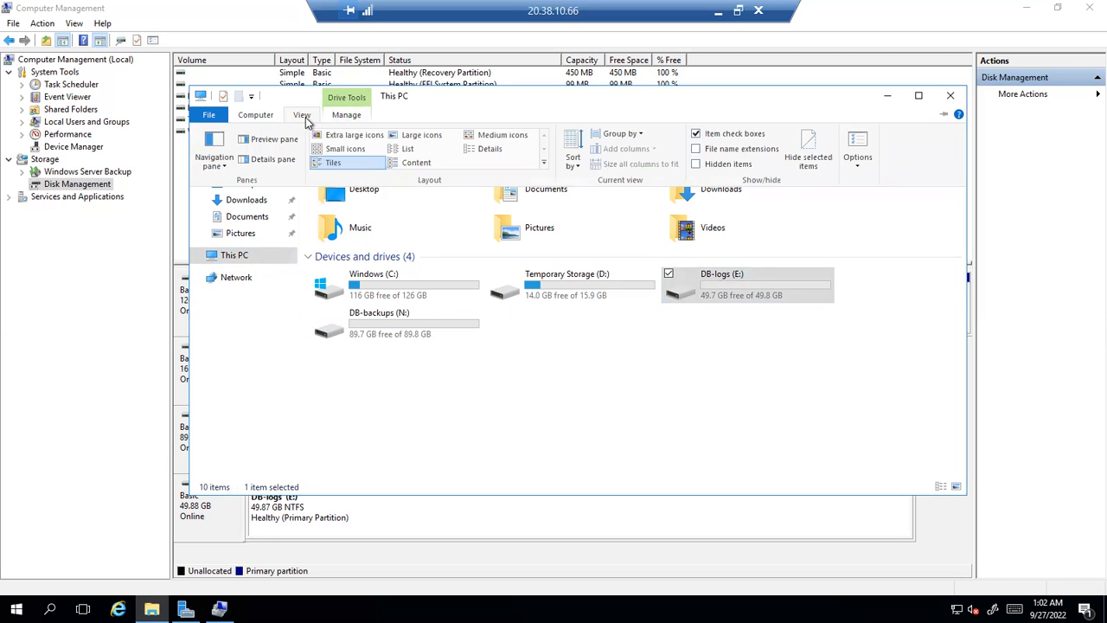
left_click(256, 115)
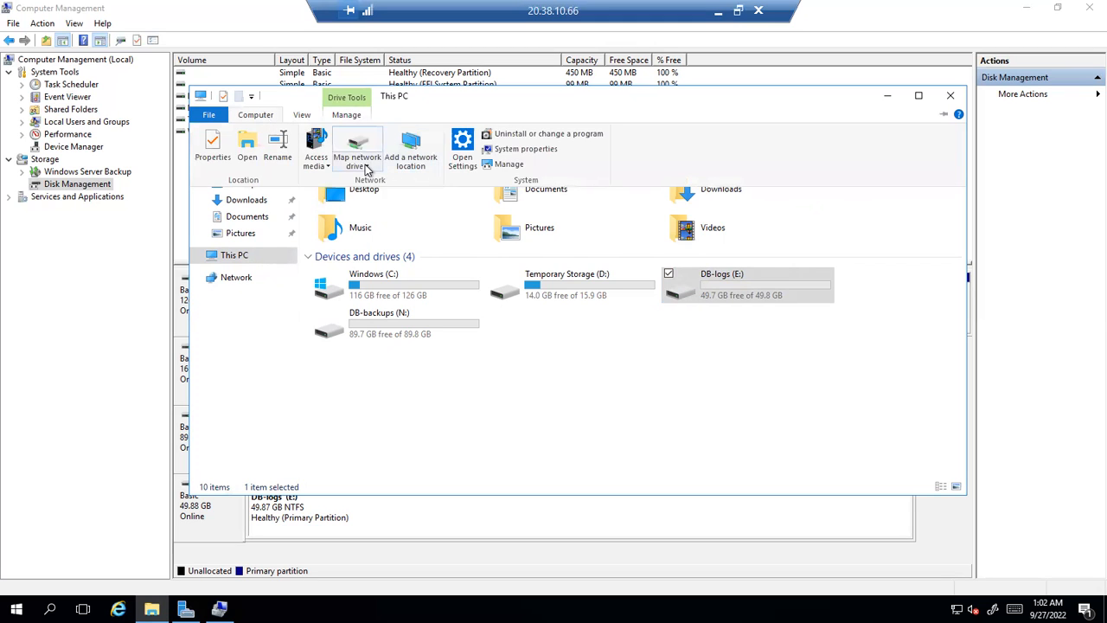
left_click(365, 167)
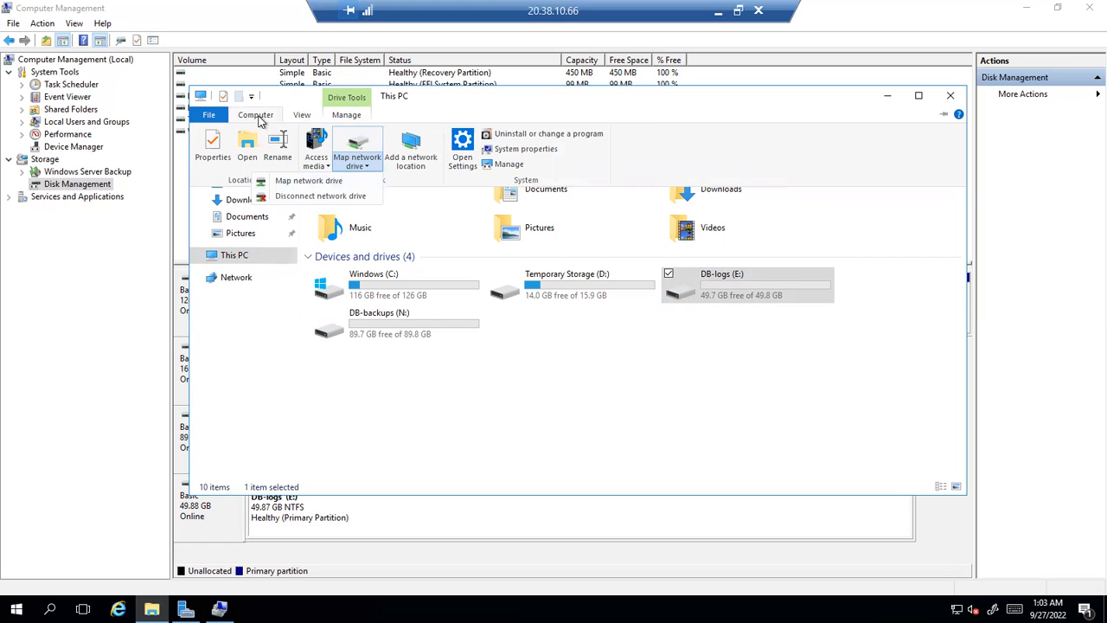
left_click(294, 181)
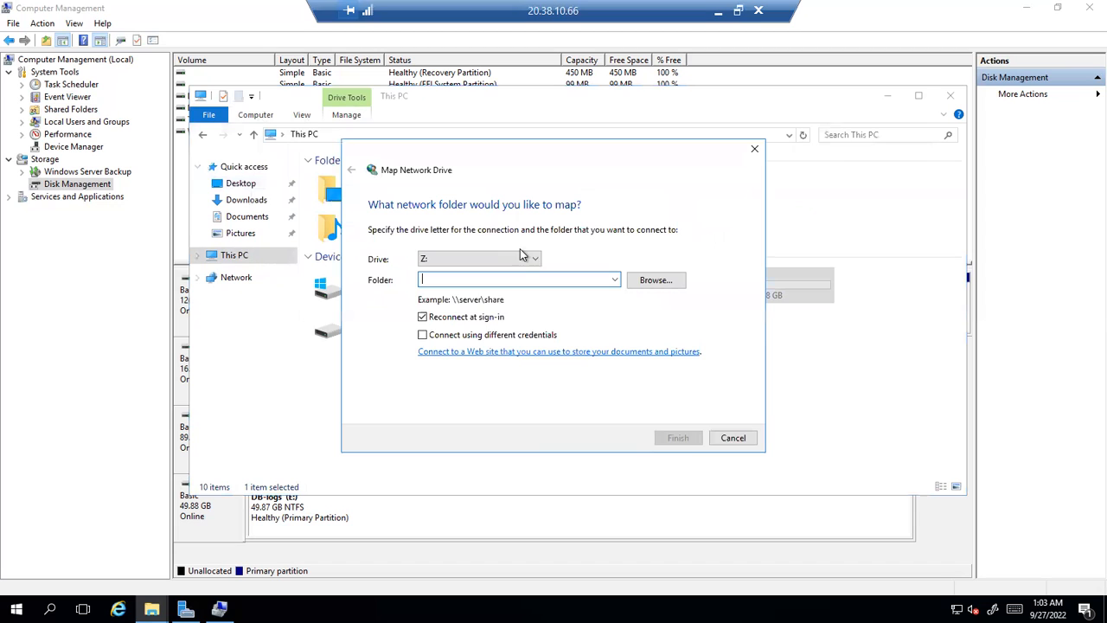
Pick drive letter P: and begin a '\\' folder path, then close the Map Network Drive dialog
left_click(531, 259)
left_click(530, 262)
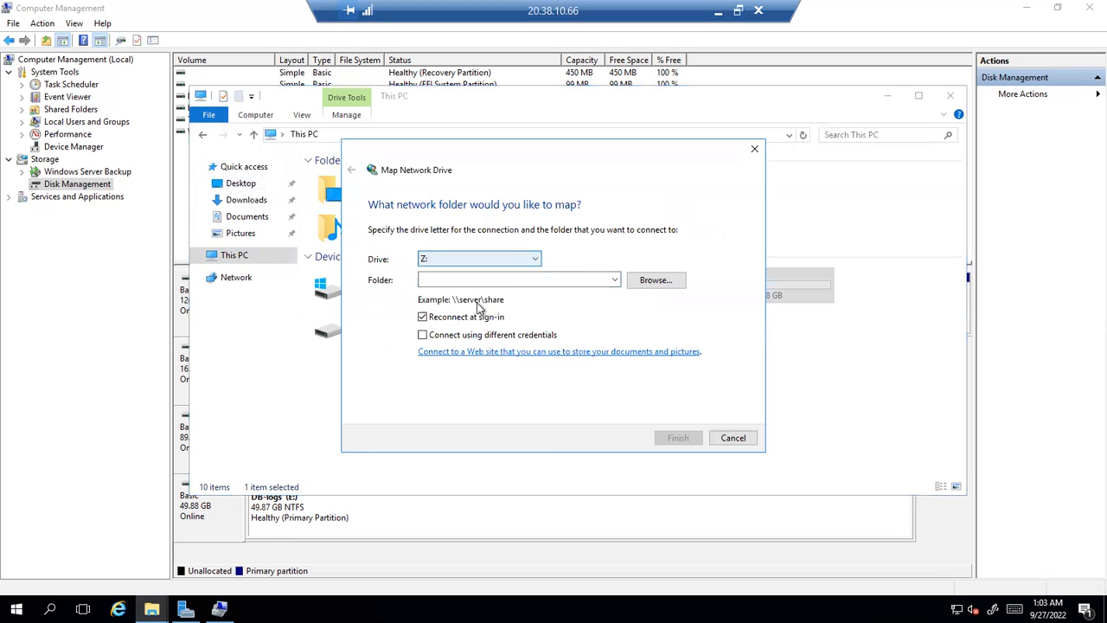
left_click(533, 261)
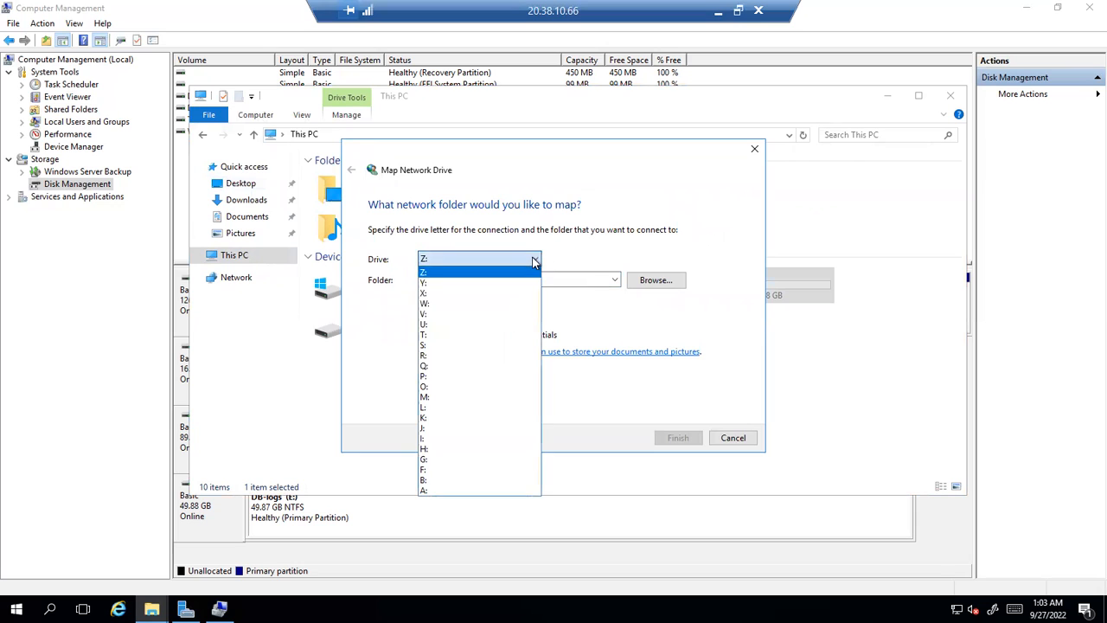
left_click(448, 377)
left_click(463, 282)
type("\\\\")
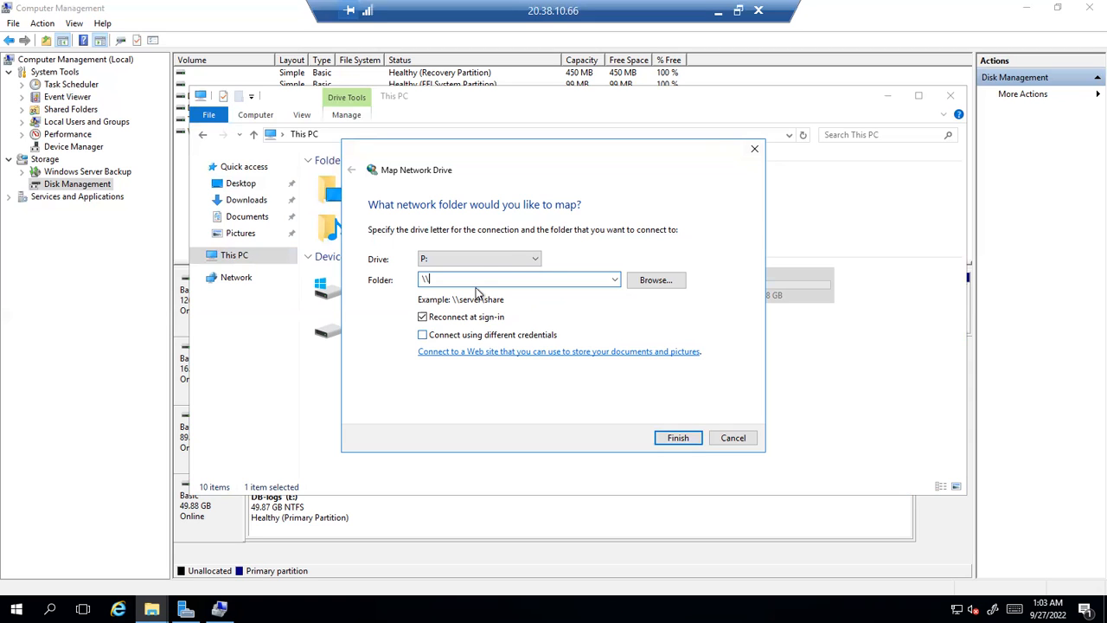
left_click(754, 149)
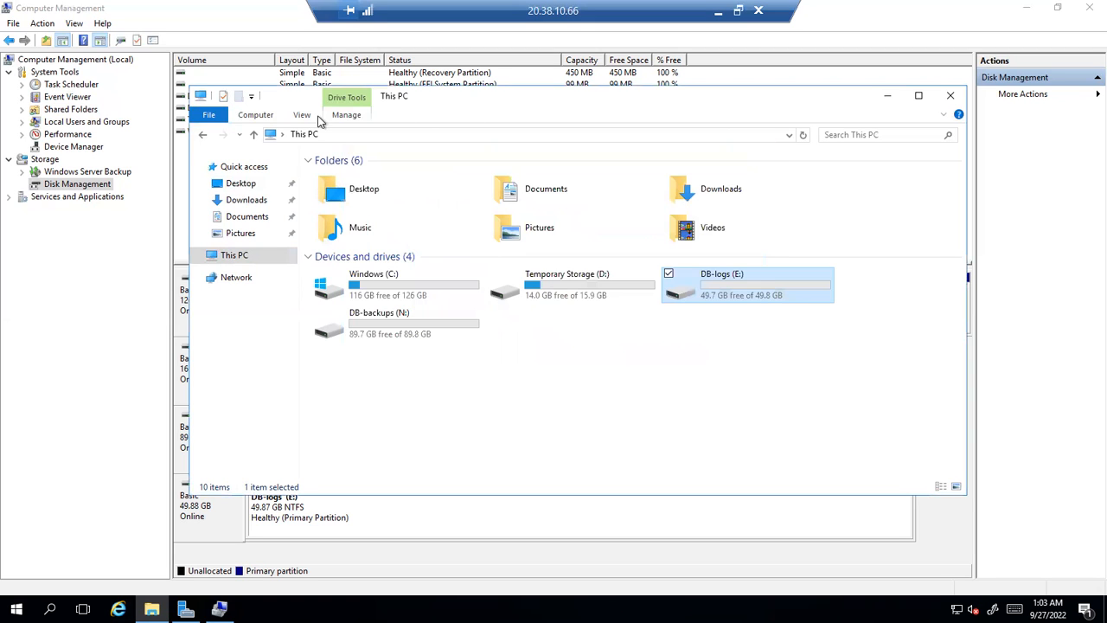
Close This PC, select the DB-logs partition on Disk 3, and minimize the remote session
left_click(253, 117)
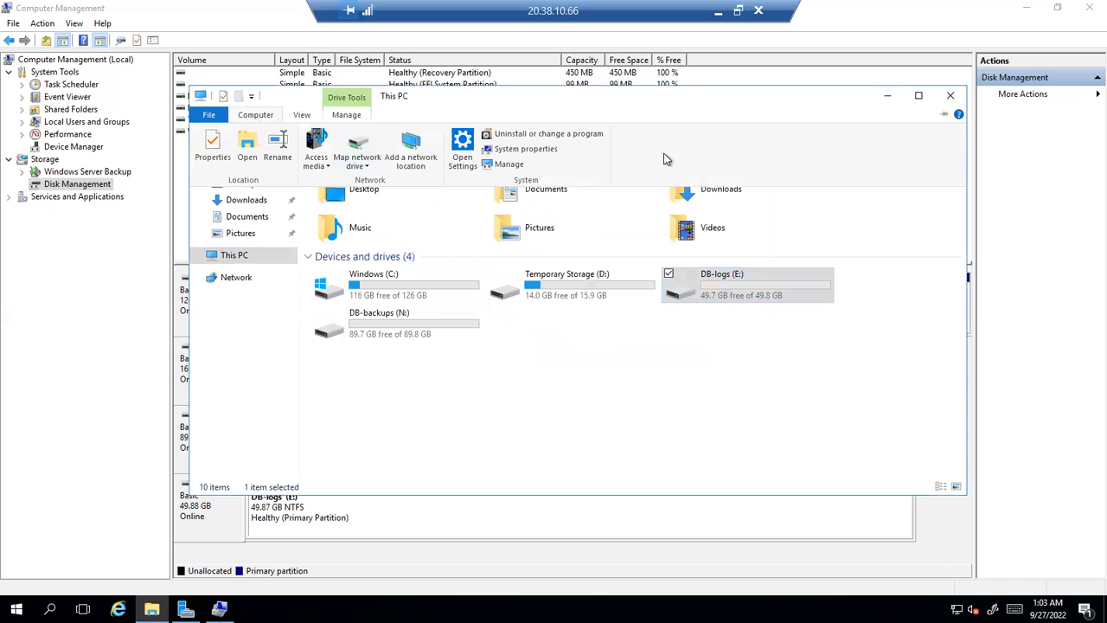
left_click(948, 98)
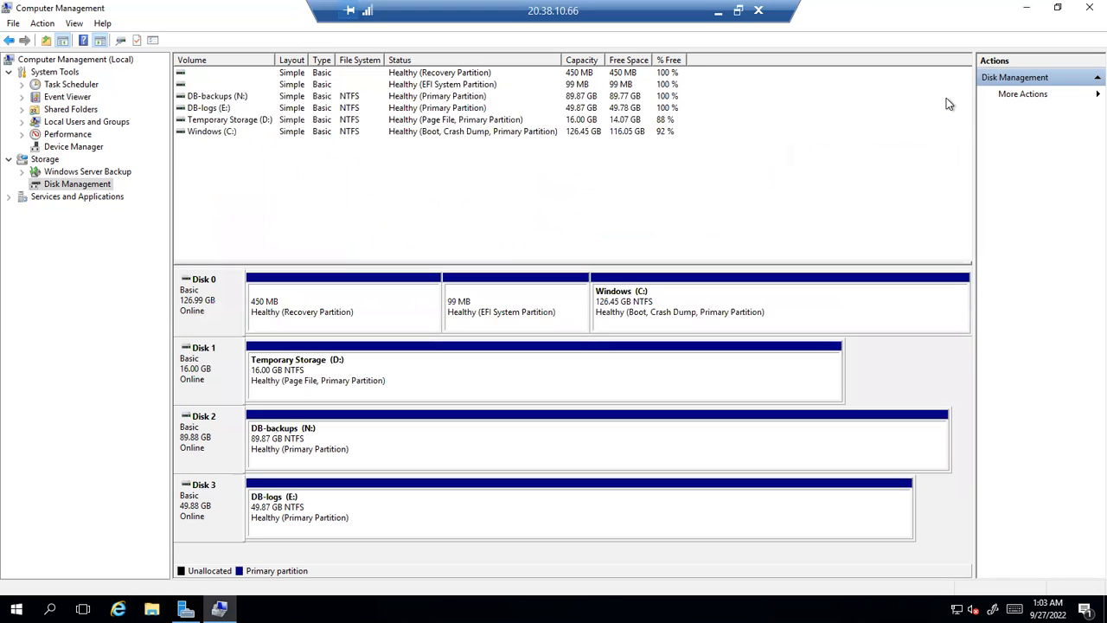
right_click(230, 508)
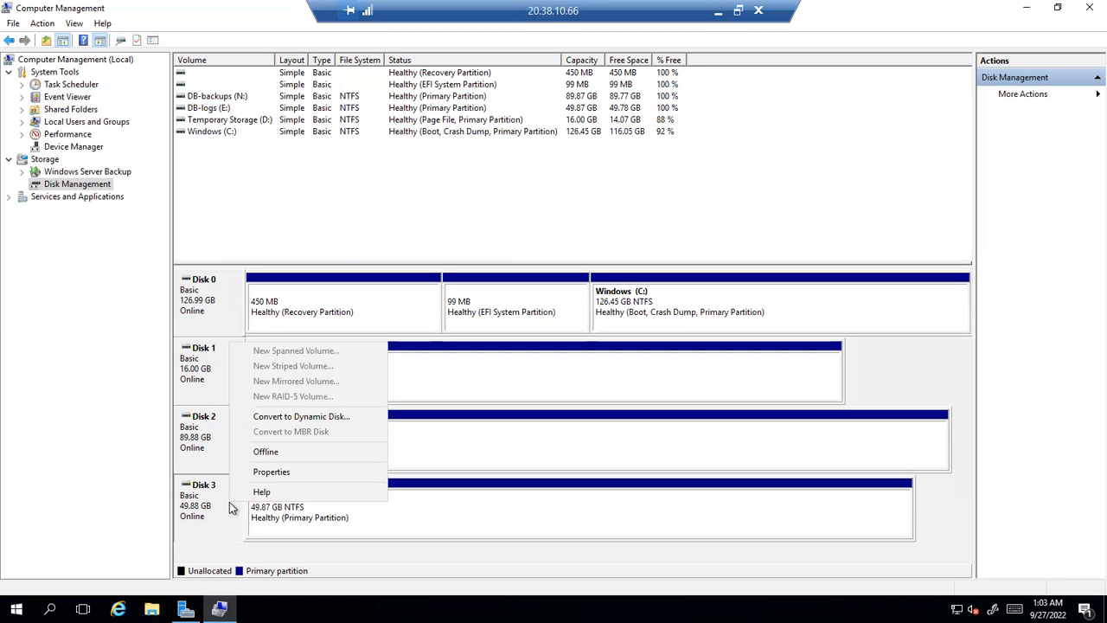
left_click(477, 524)
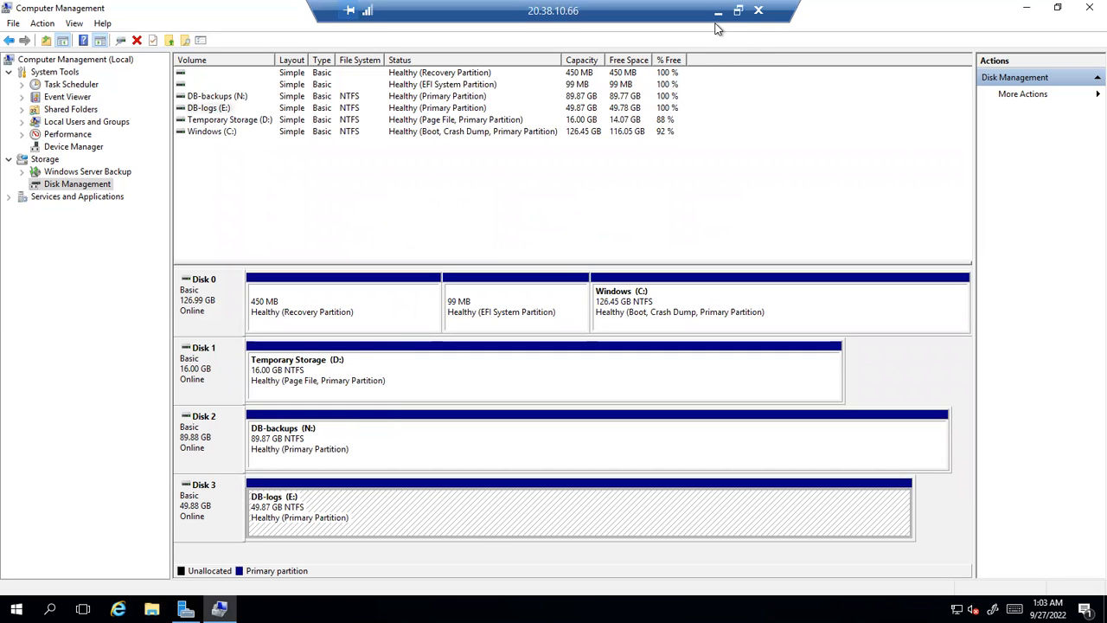
left_click(718, 13)
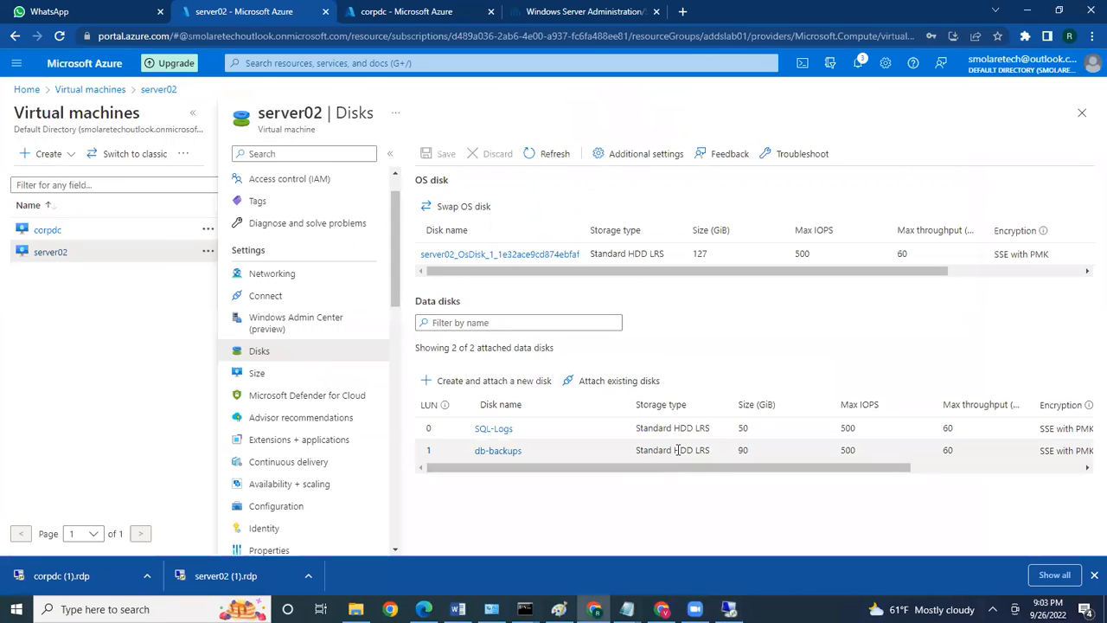
left_click(761, 434)
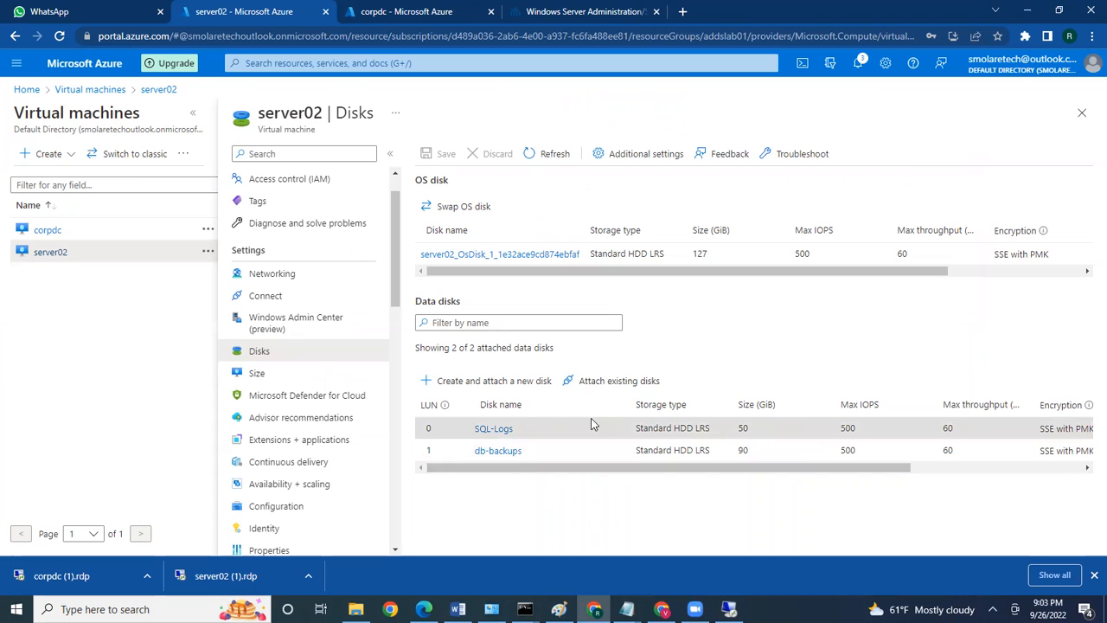
left_click(500, 428)
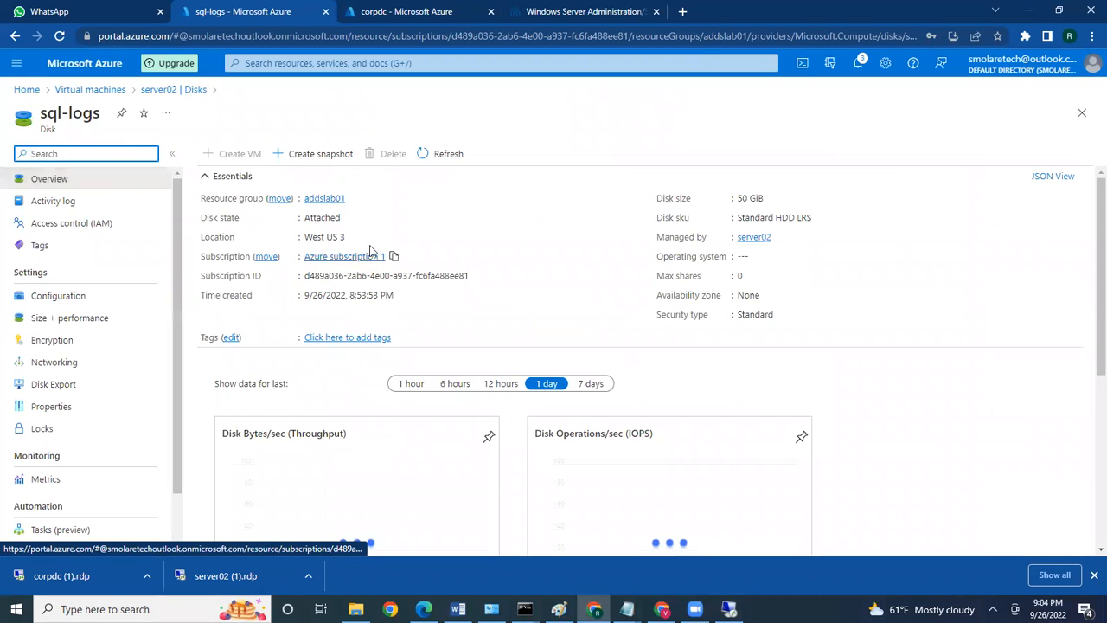
left_click(57, 298)
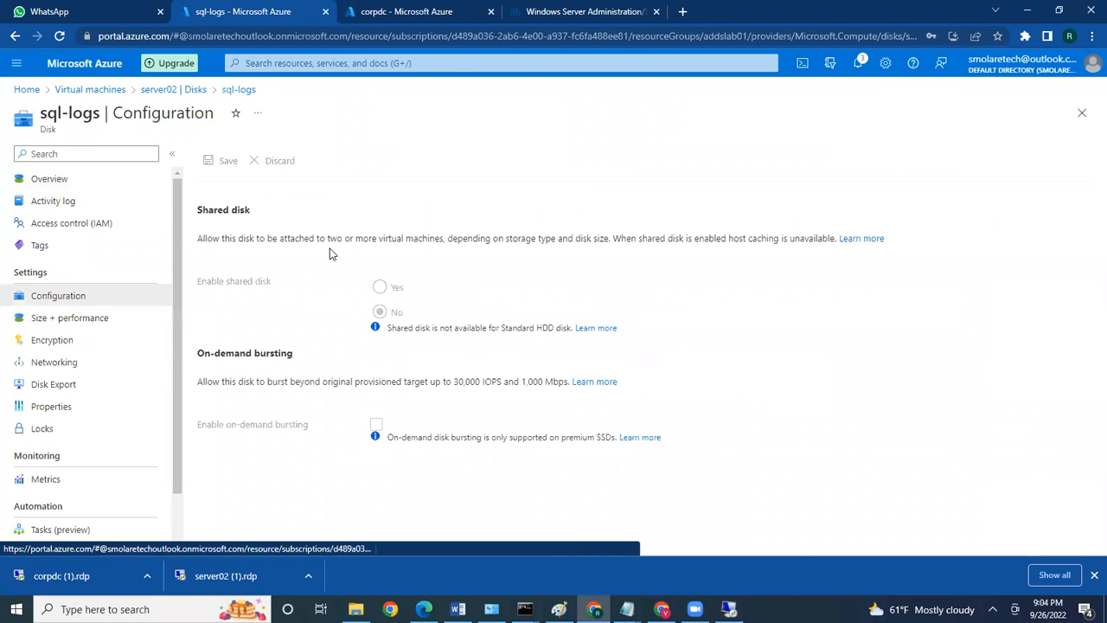
scroll(59, 353, "down", 1)
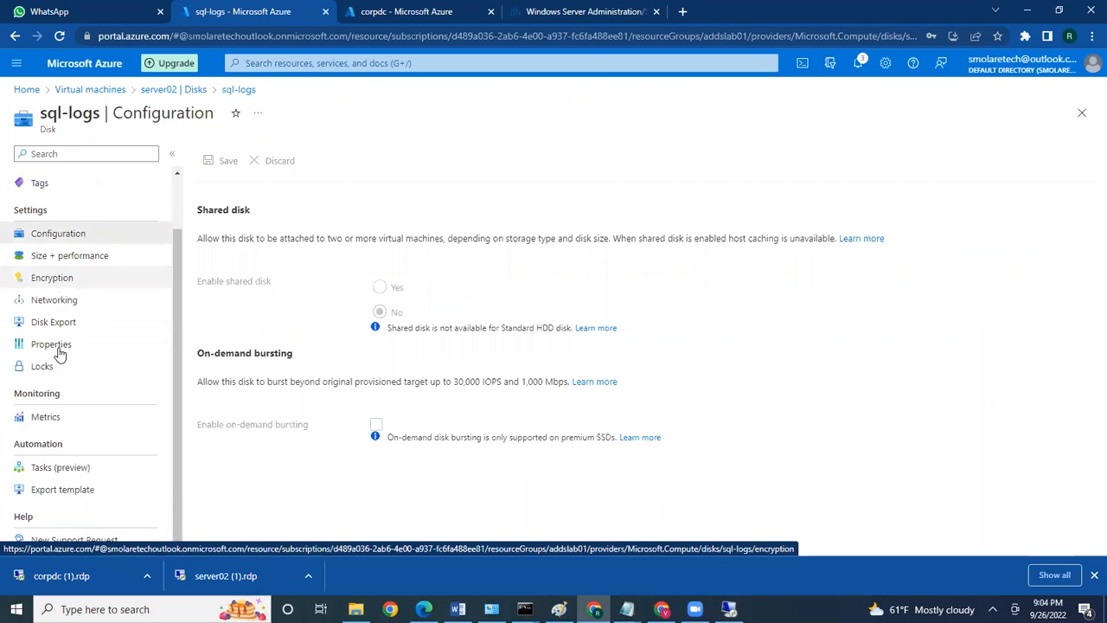
left_click(49, 345)
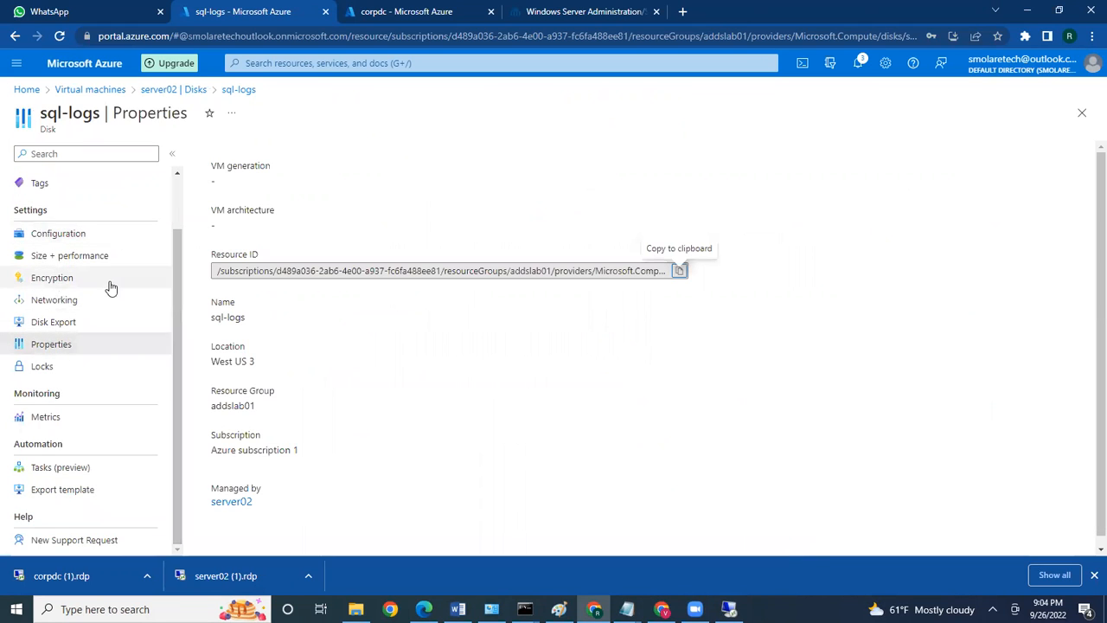
scroll(109, 289, "up", 1)
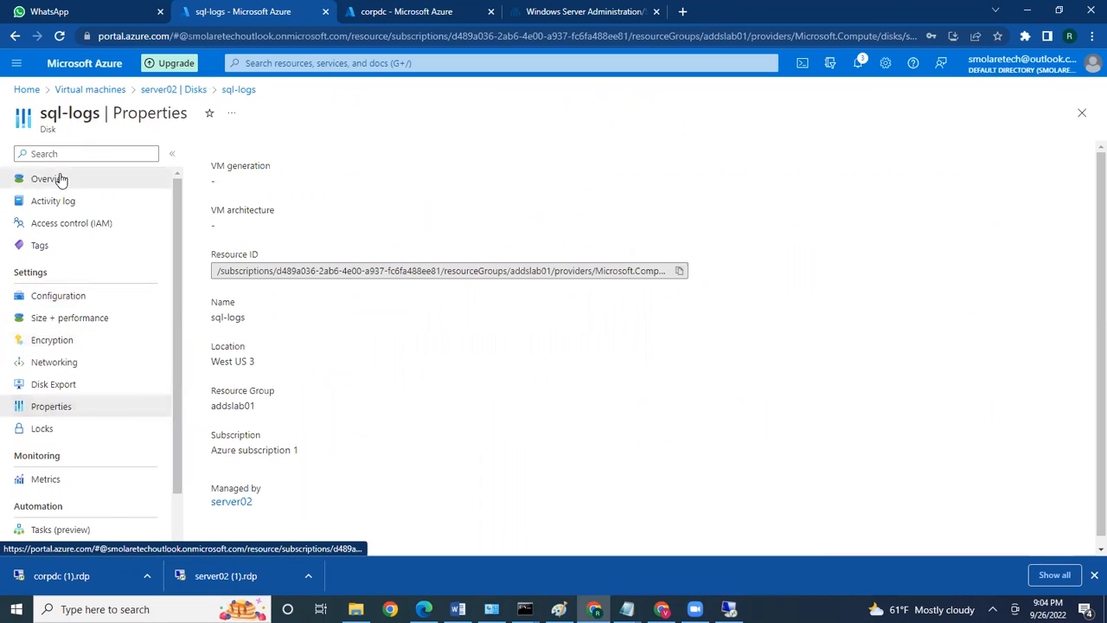
left_click(63, 178)
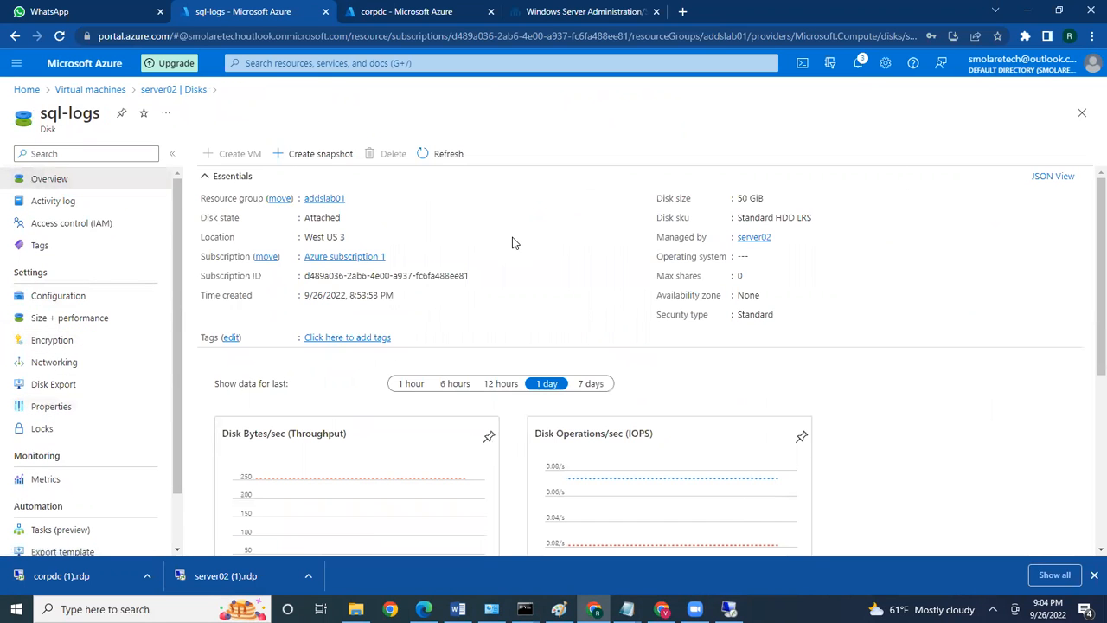
scroll(513, 241, "down", 3)
scroll(513, 241, "down", 1)
scroll(512, 239, "up", 4)
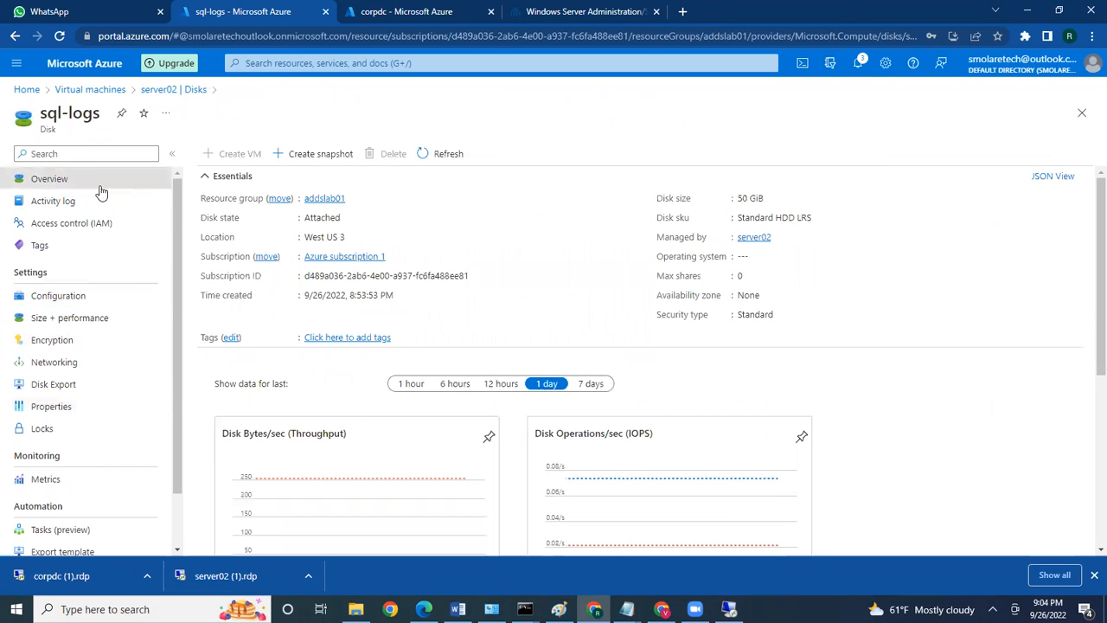
left_click(159, 91)
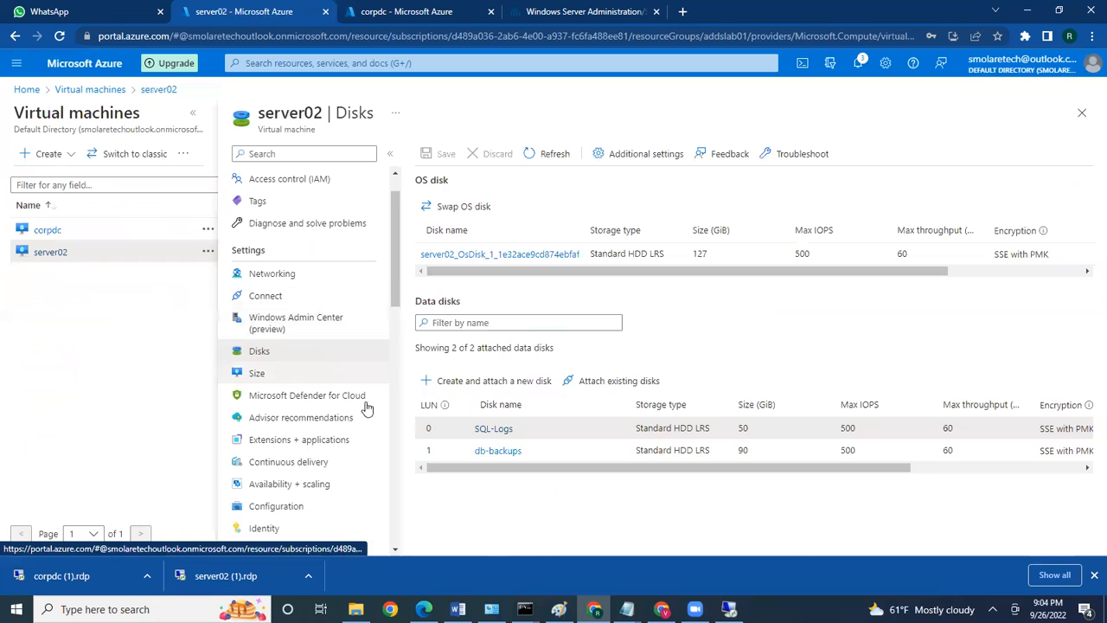
mouse_move(729, 609)
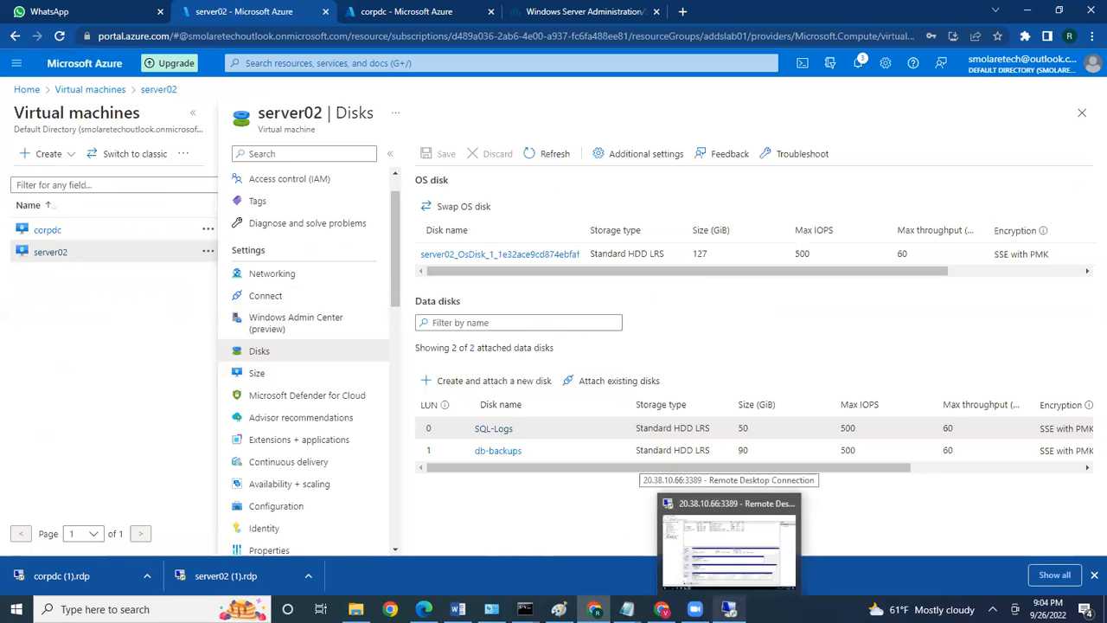
left_click(729, 545)
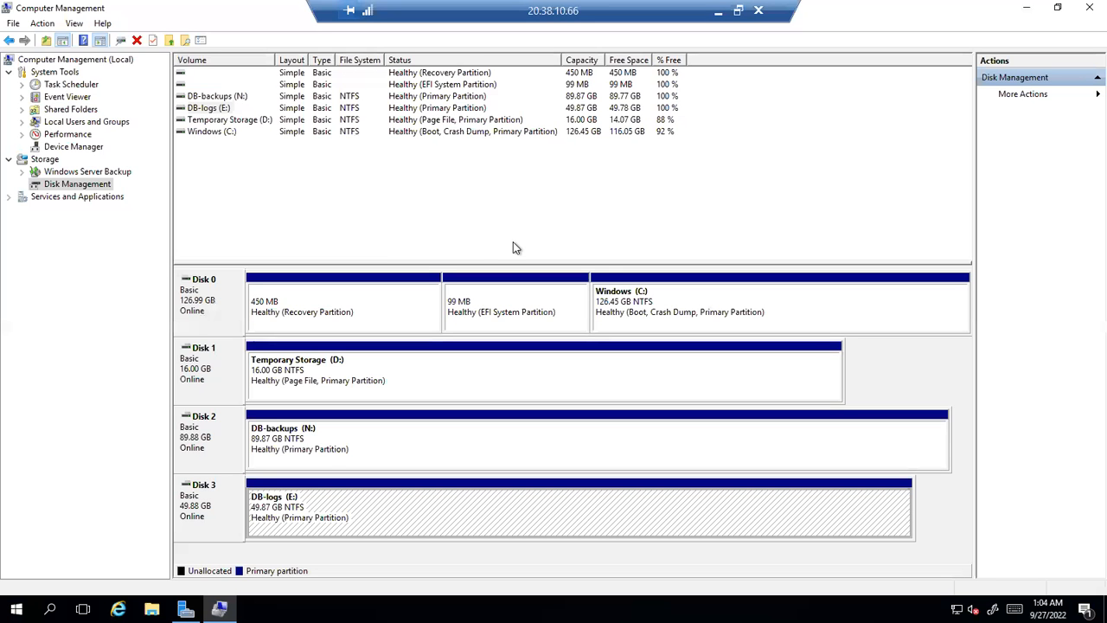
left_click(717, 11)
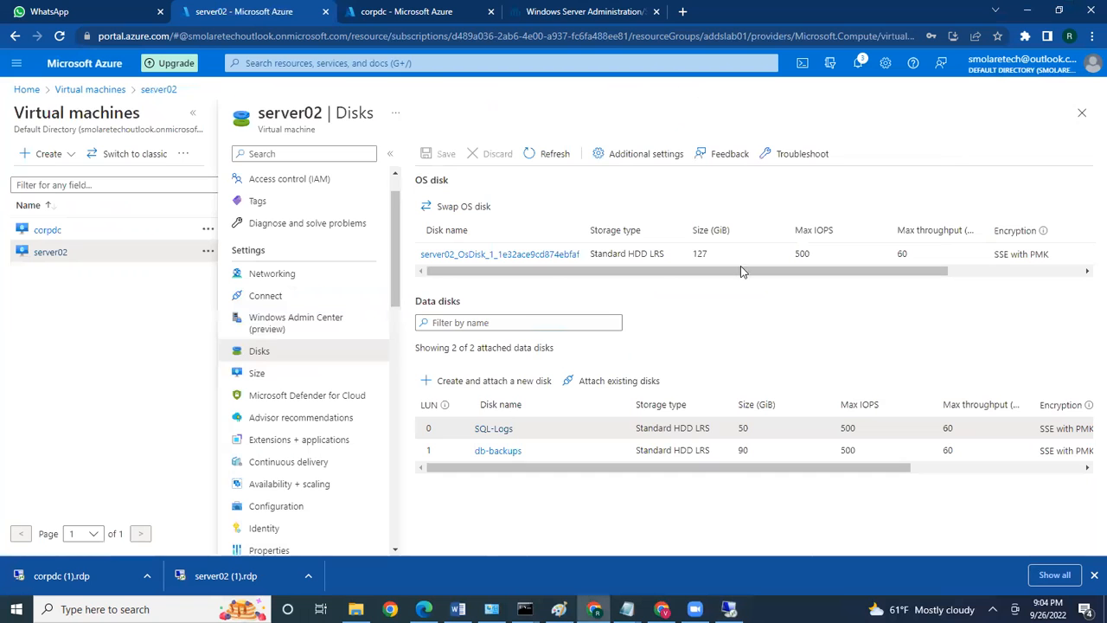
Scroll the Training document, select the What is License? and Types of License bullets, then return to Remote Desktop
left_click(457, 609)
scroll(459, 396, "down", 1)
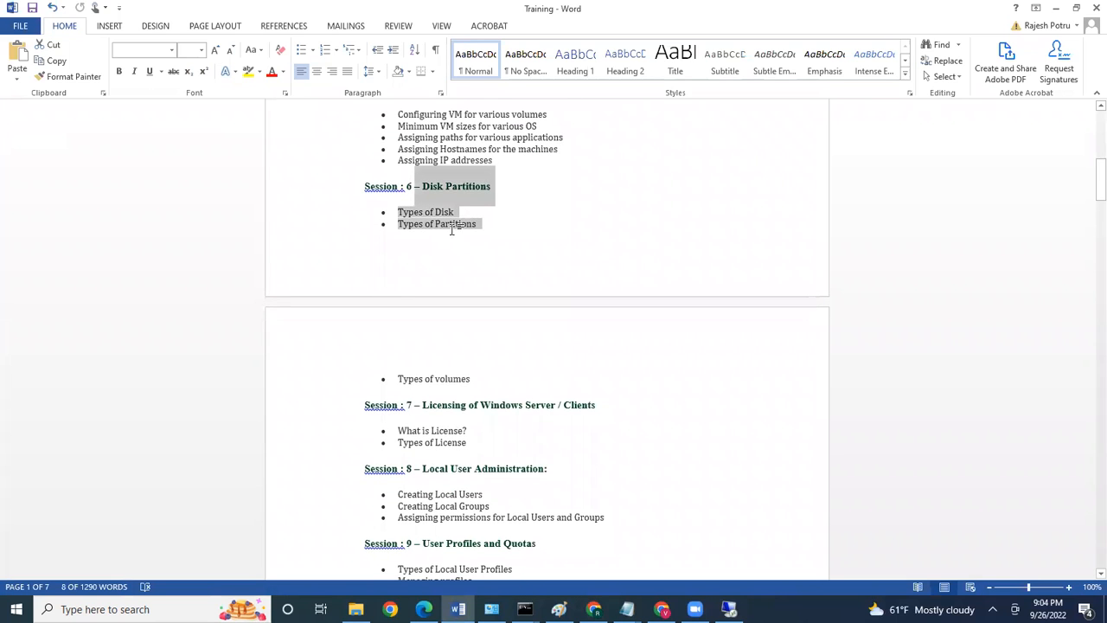
scroll(489, 292, "down", 4)
scroll(490, 291, "down", 4)
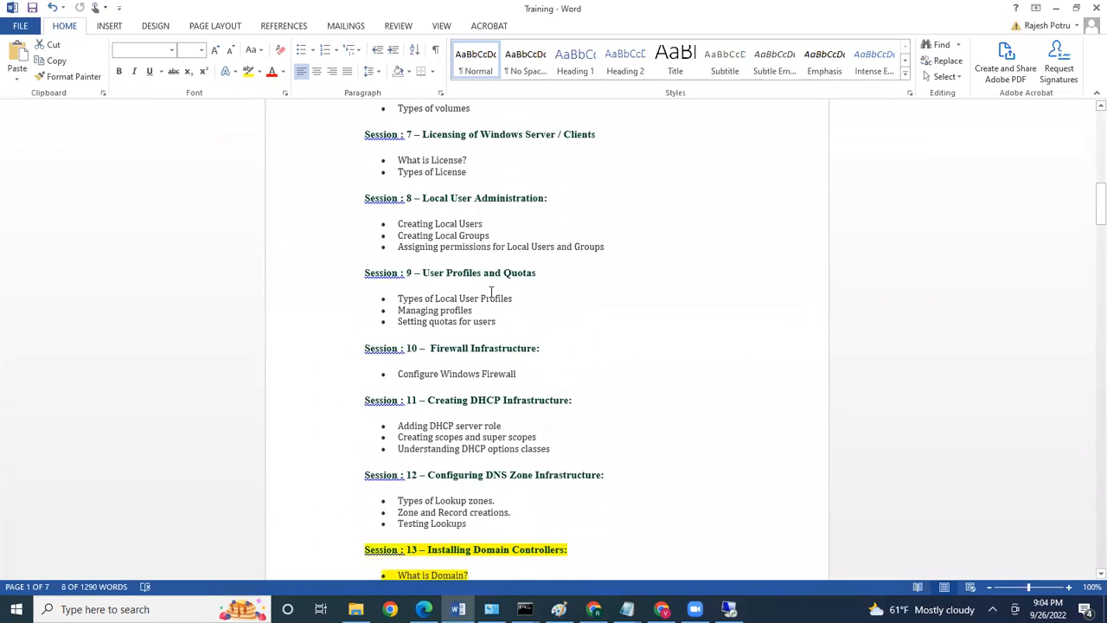
left_click_drag(468, 163, 400, 152)
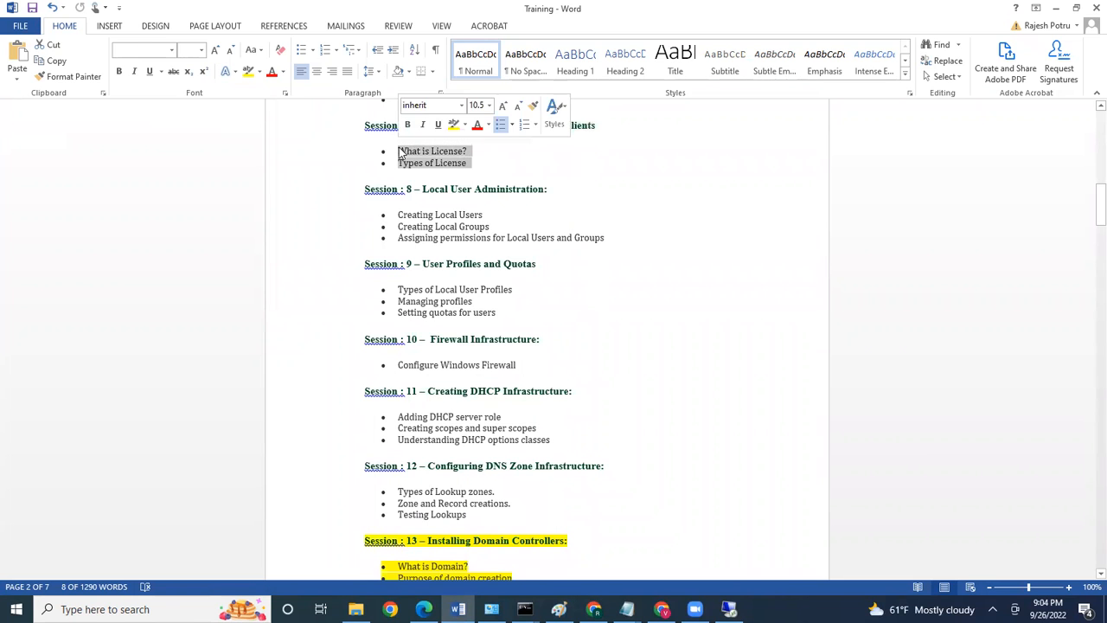
scroll(525, 204, "up", 4)
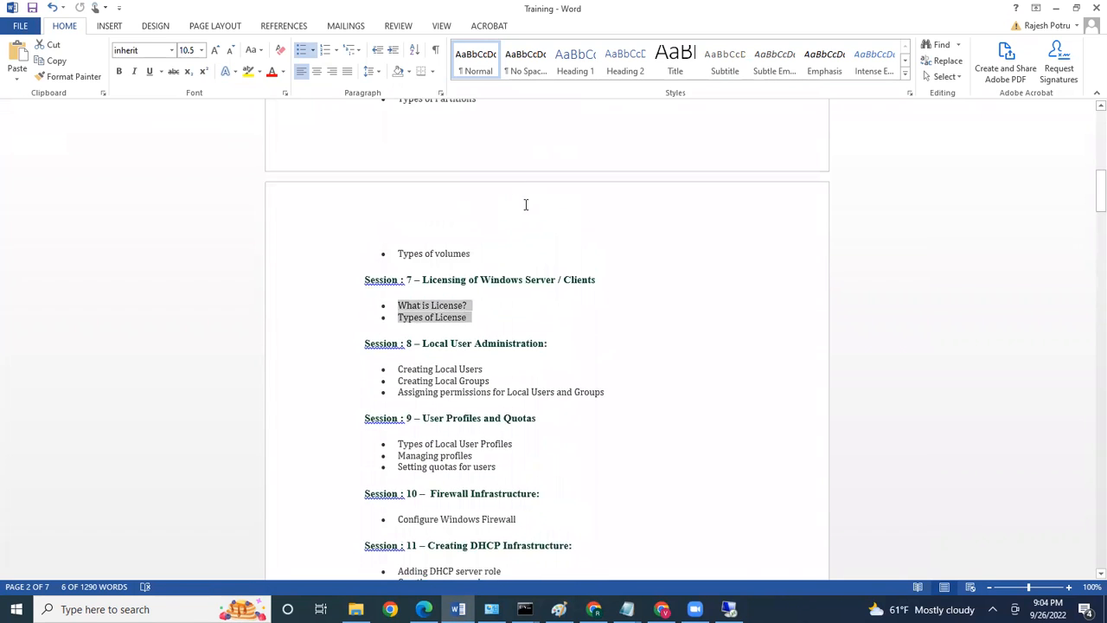
scroll(524, 204, "up", 1)
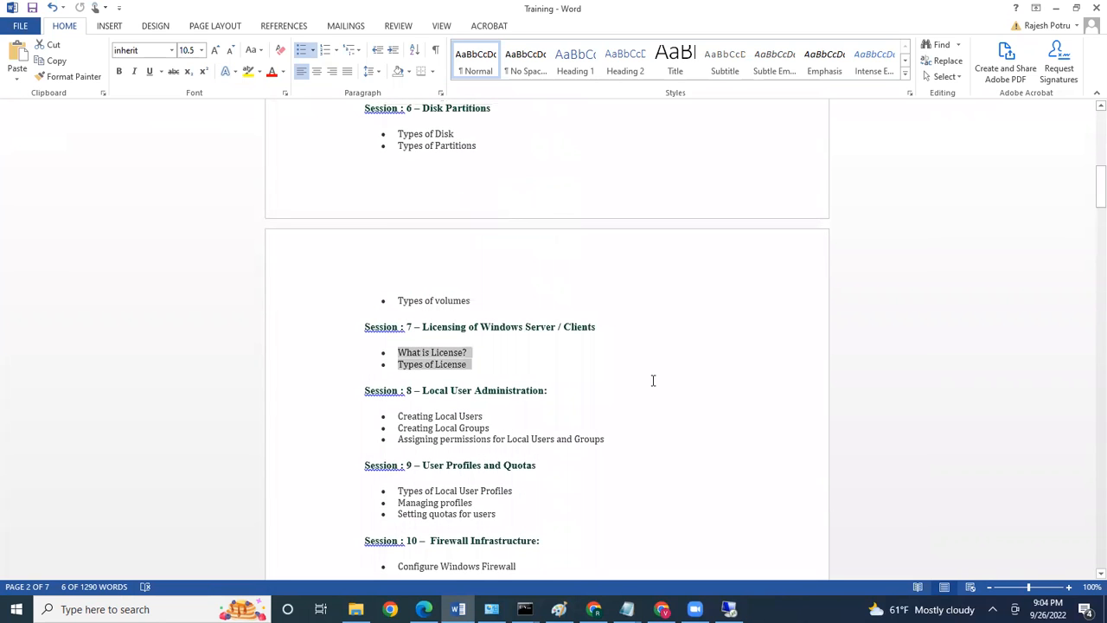
left_click(729, 609)
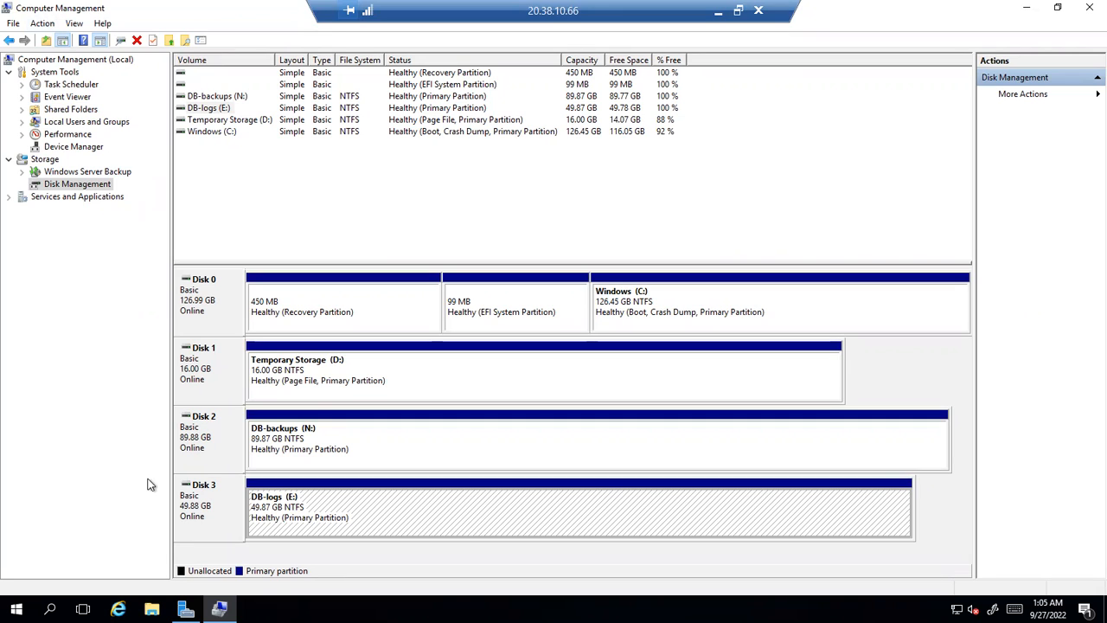
Launch Computer Management from Server Manager's Tools menu and show Disk Management
left_click(62, 189)
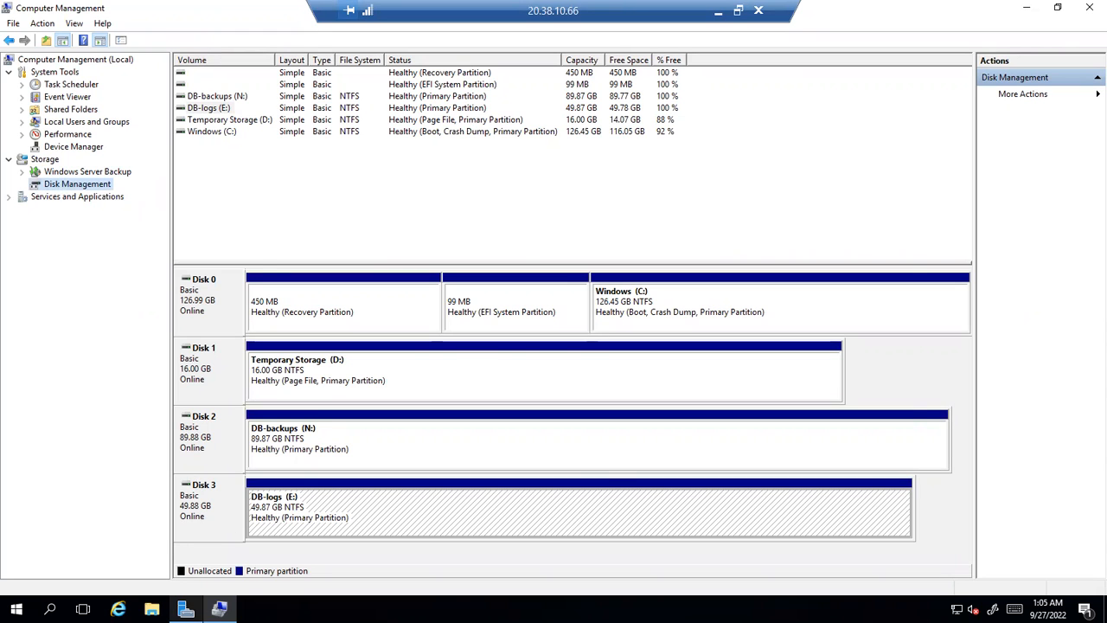
left_click(185, 609)
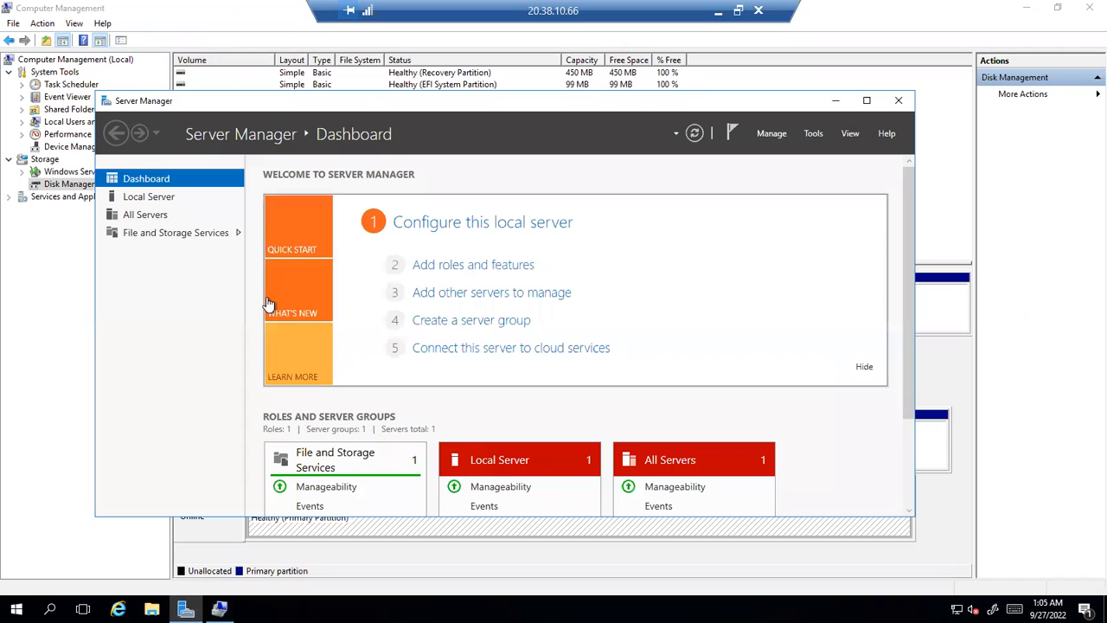
left_click(811, 137)
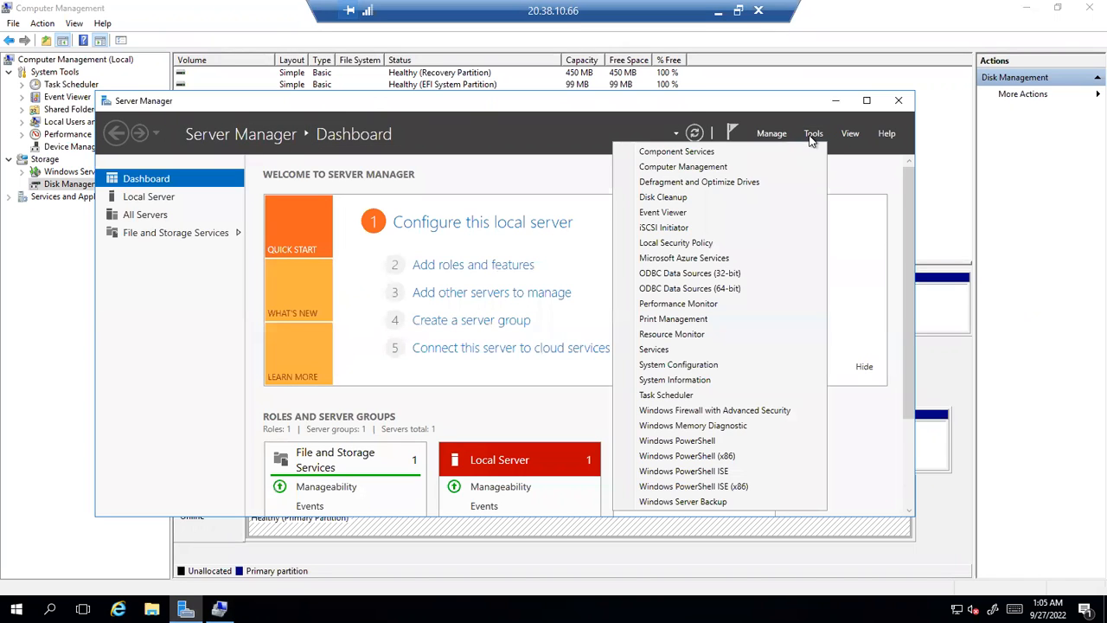
left_click(703, 170)
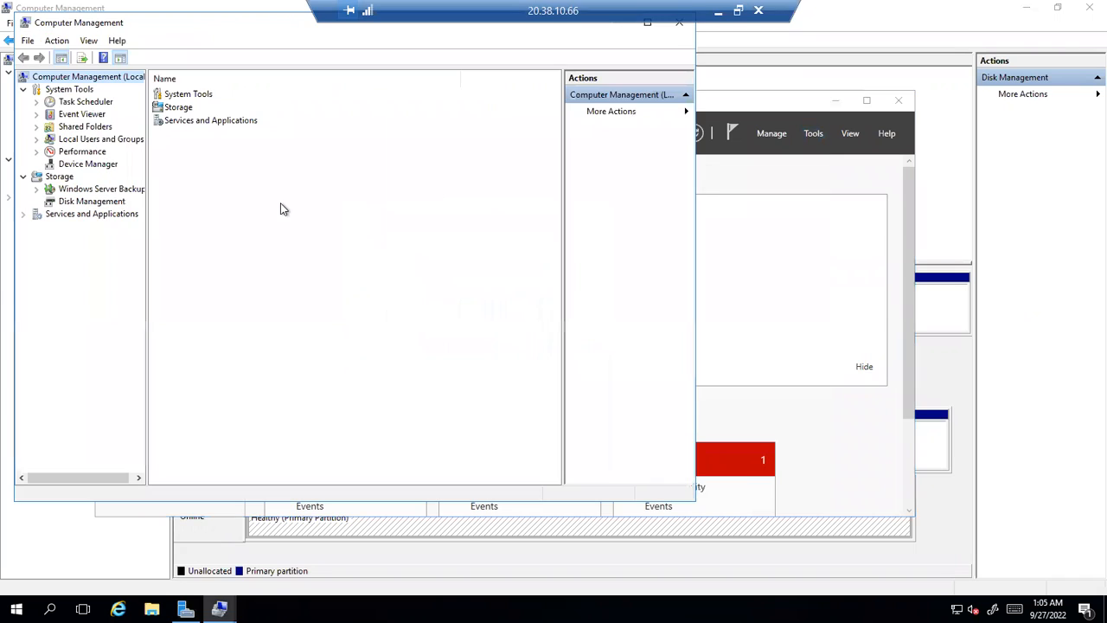
left_click(78, 202)
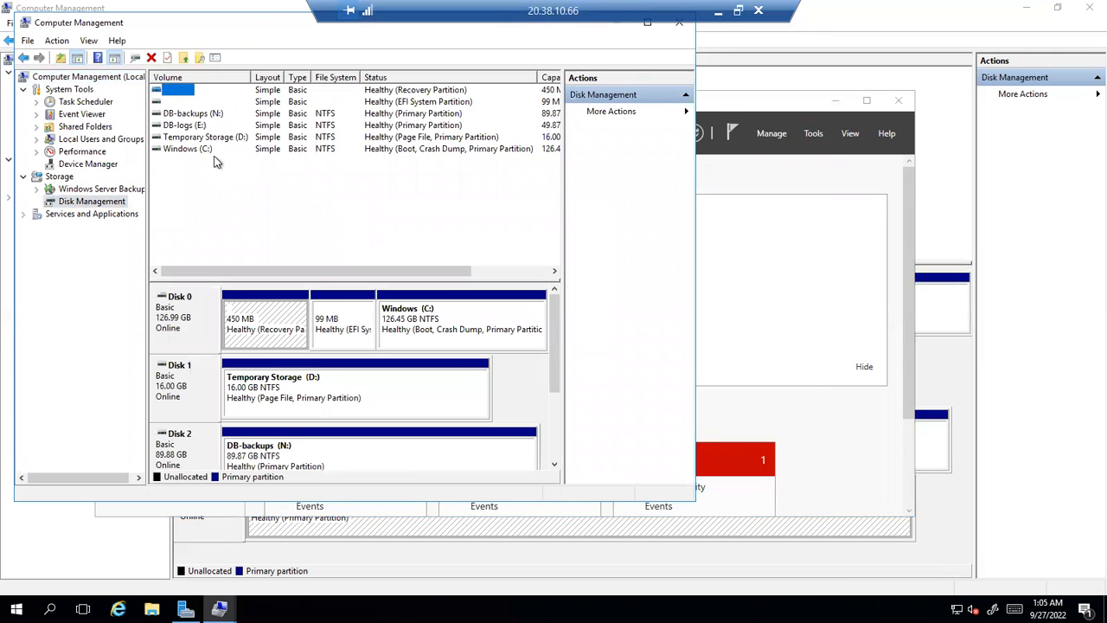
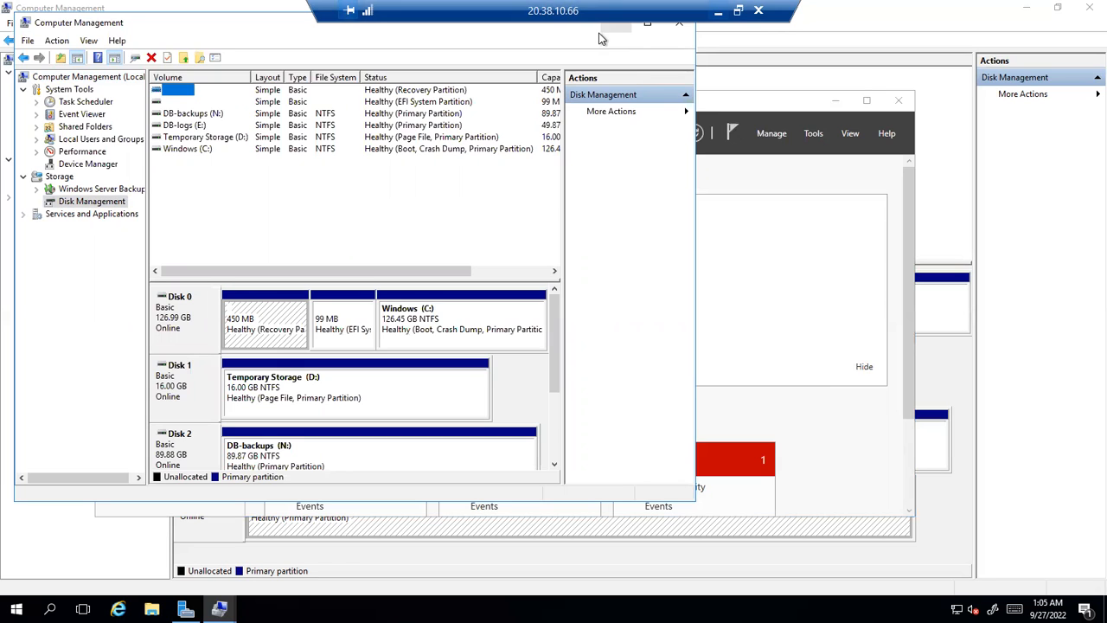
Maximize Computer Management on Disk Management and widen the tree pane to show all four disks
left_click(86, 204)
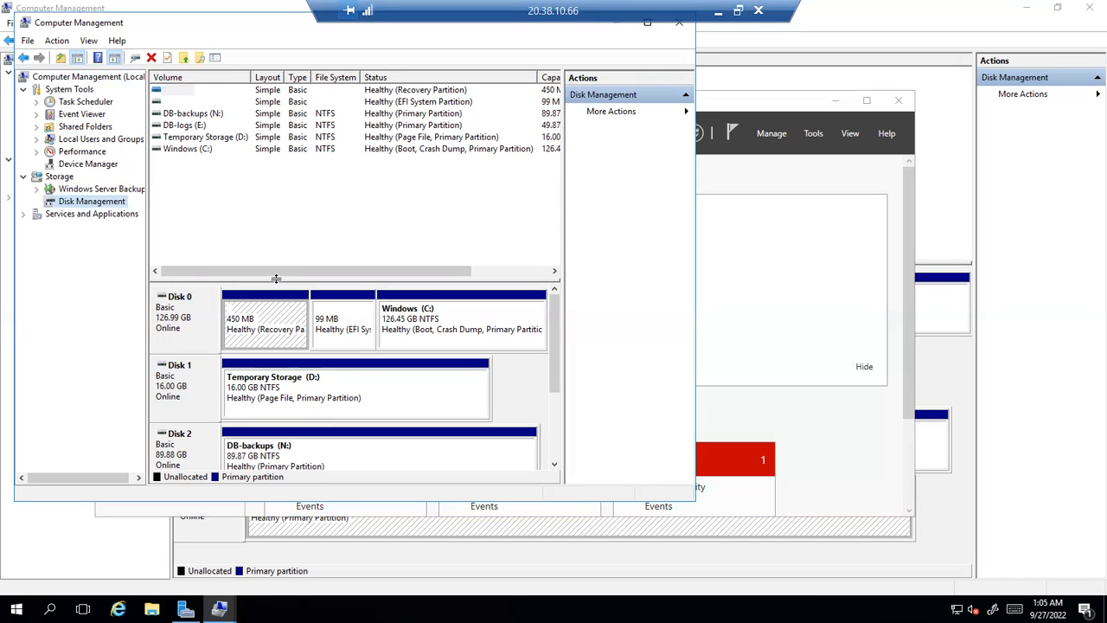
double_click(219, 29)
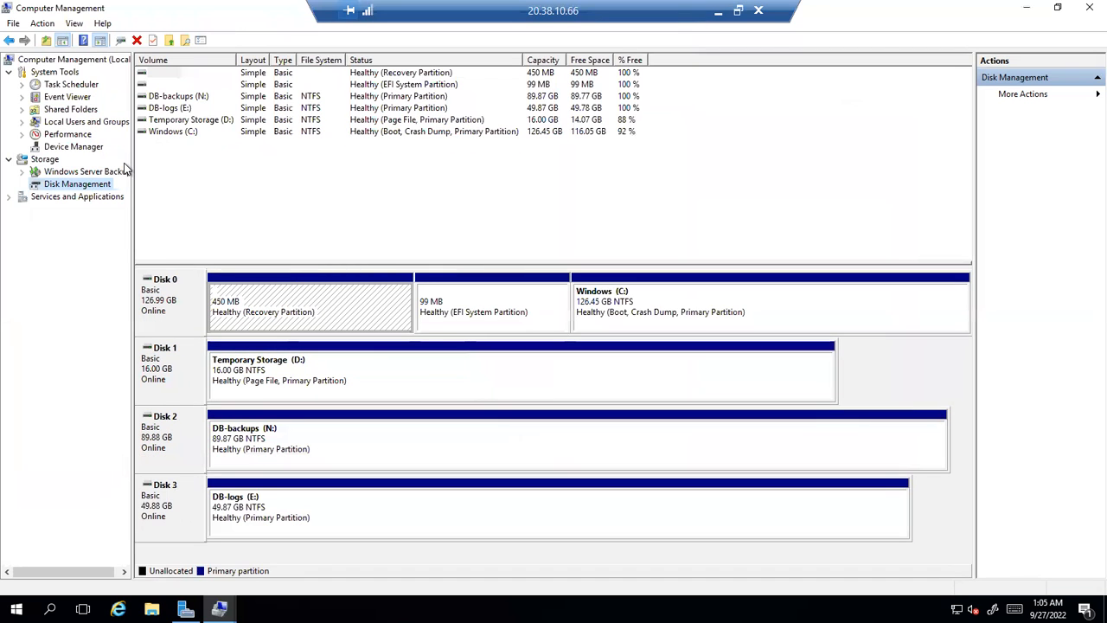
left_click_drag(132, 156, 210, 153)
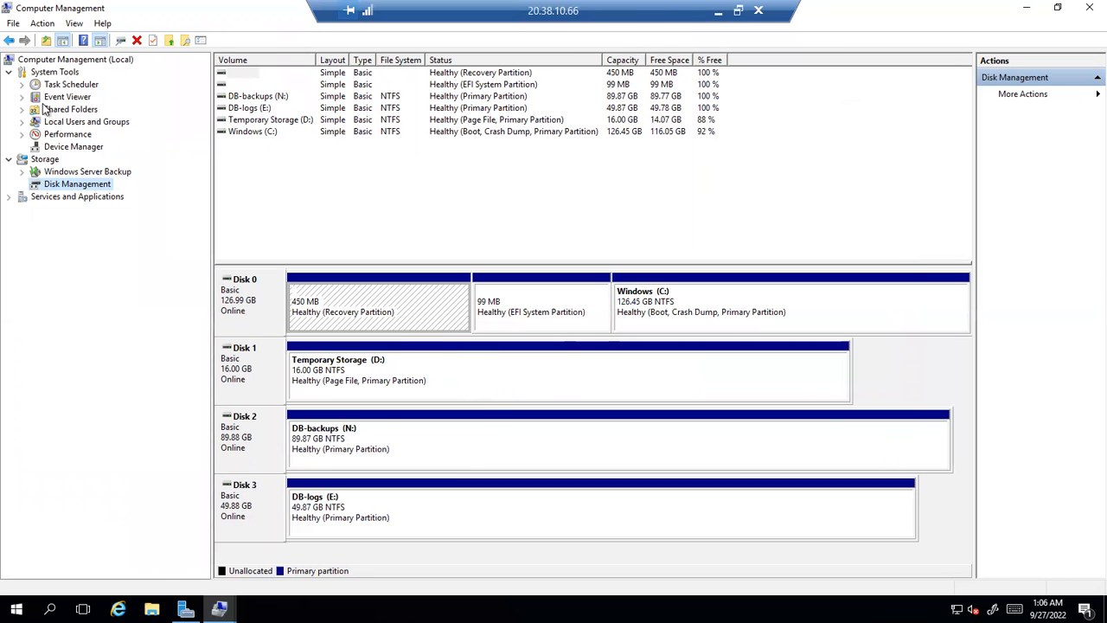
Highlight the Session 16 Home / Drive Mappings topics in the Word outline, then return to the server
left_click(718, 11)
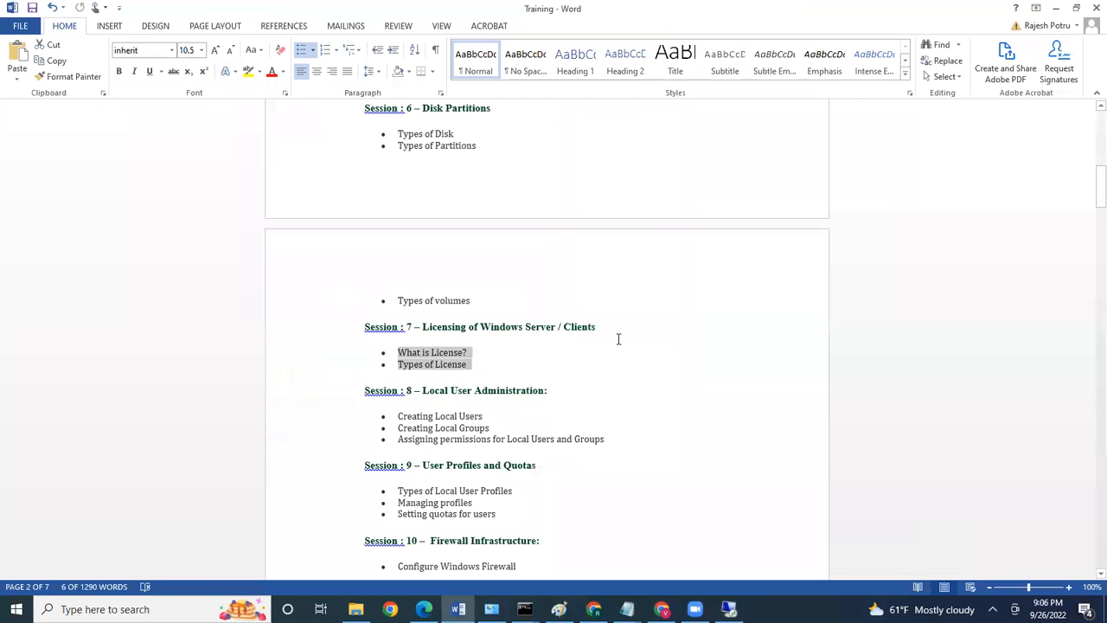
scroll(619, 339, "down", 2)
scroll(482, 438, "down", 7)
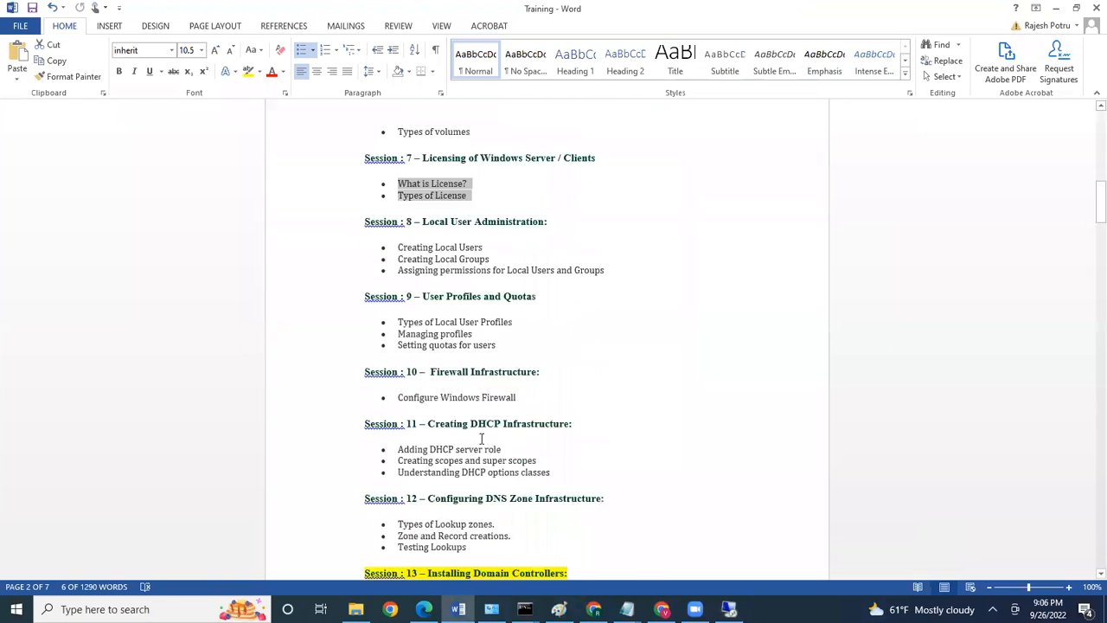
scroll(482, 348, "down", 7)
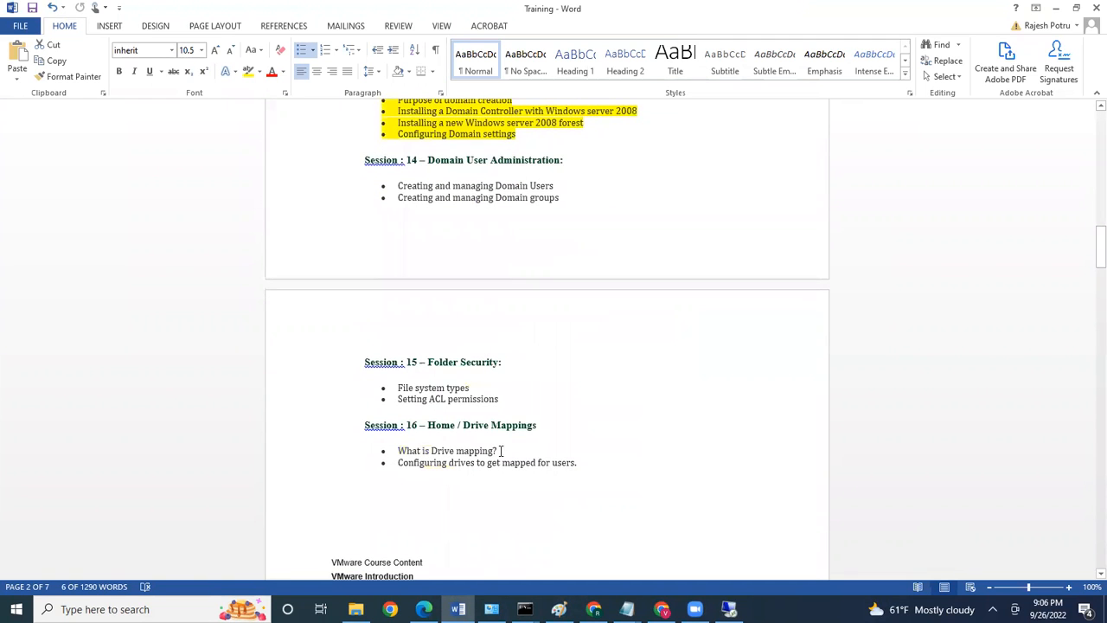
scroll(501, 454, "down", 2)
left_click_drag(430, 342, 566, 382)
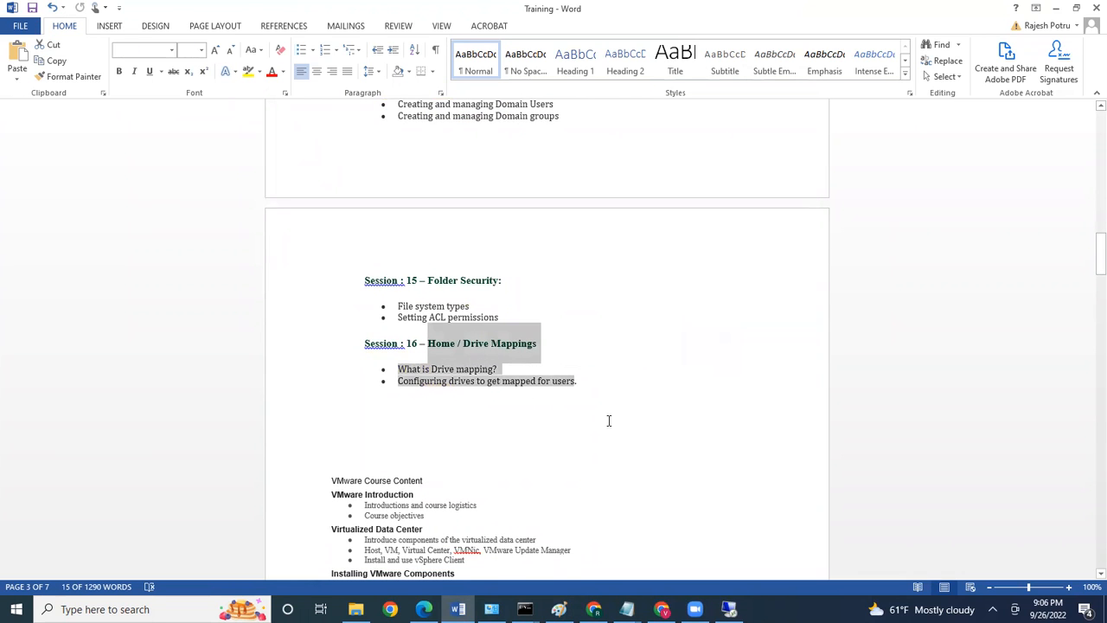
left_click(728, 608)
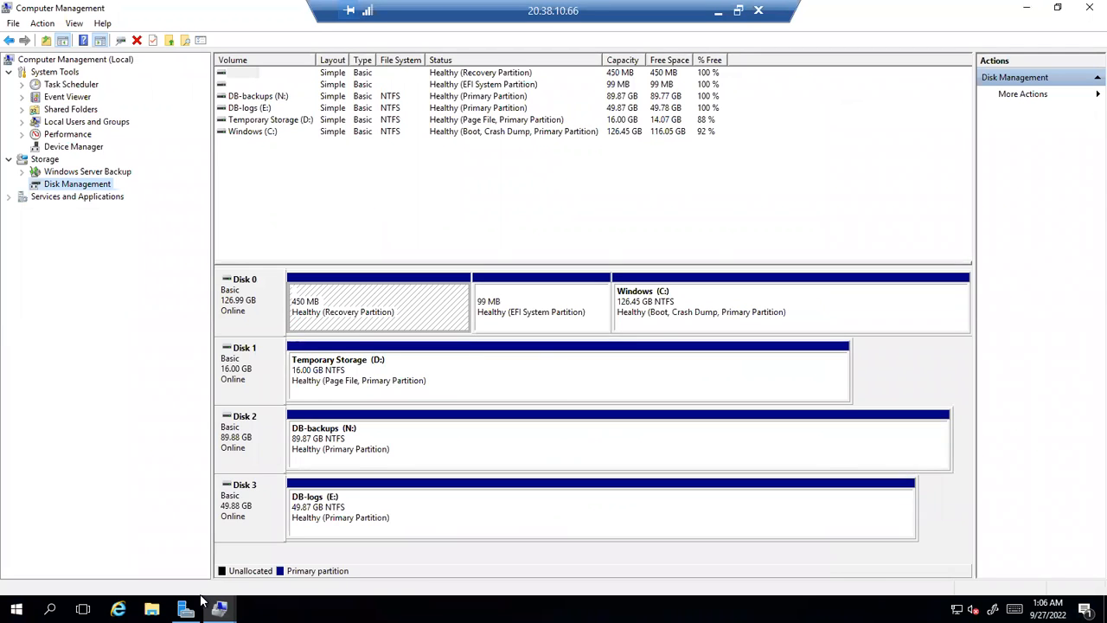
Show This PC in File Explorer listing the C:, D:, E: and N: drives, then switch to Word
left_click(151, 609)
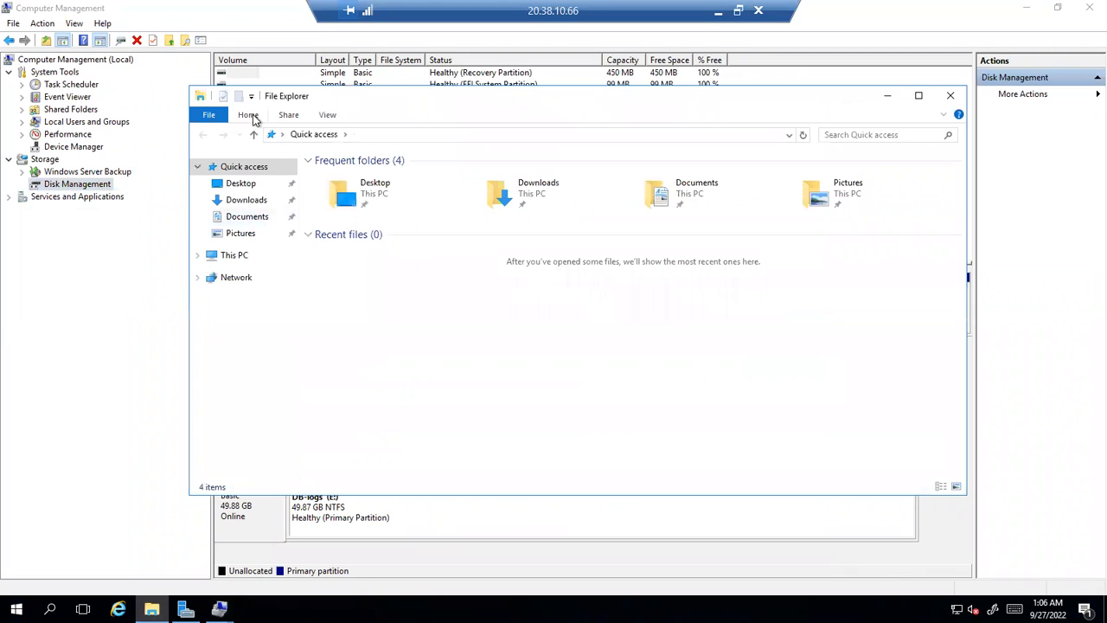
left_click(251, 115)
left_click(216, 121)
left_click(560, 406)
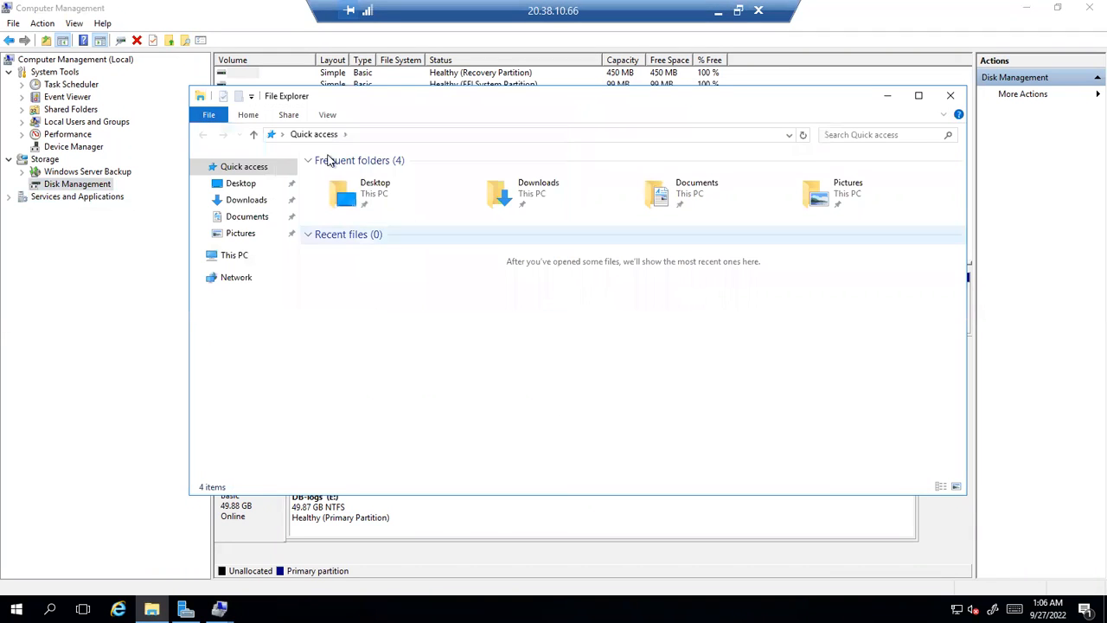
left_click(238, 255)
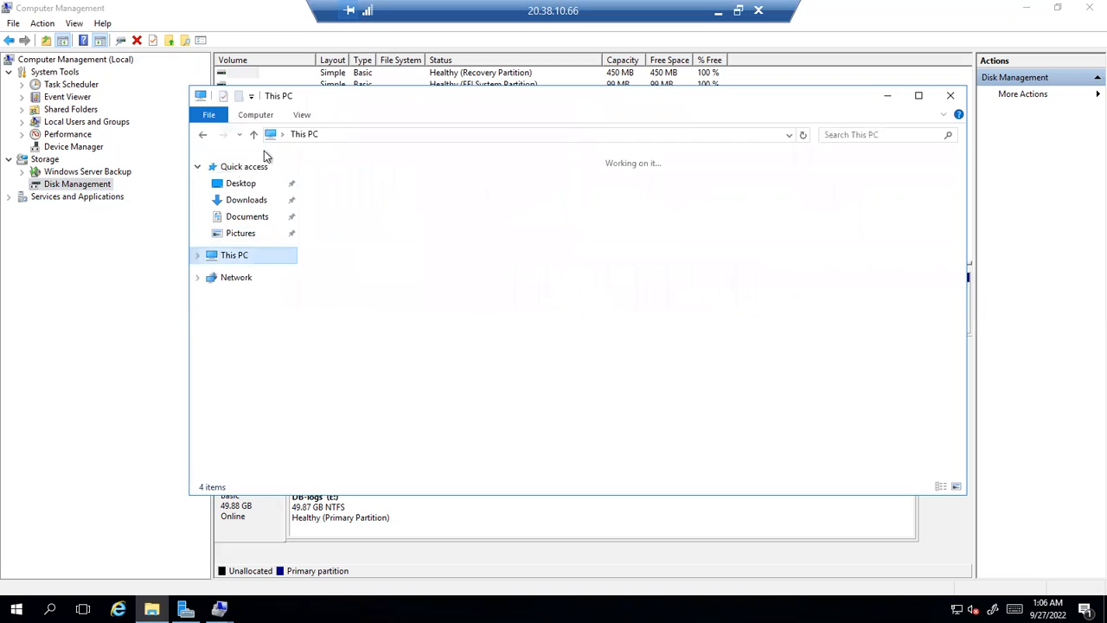
left_click(260, 118)
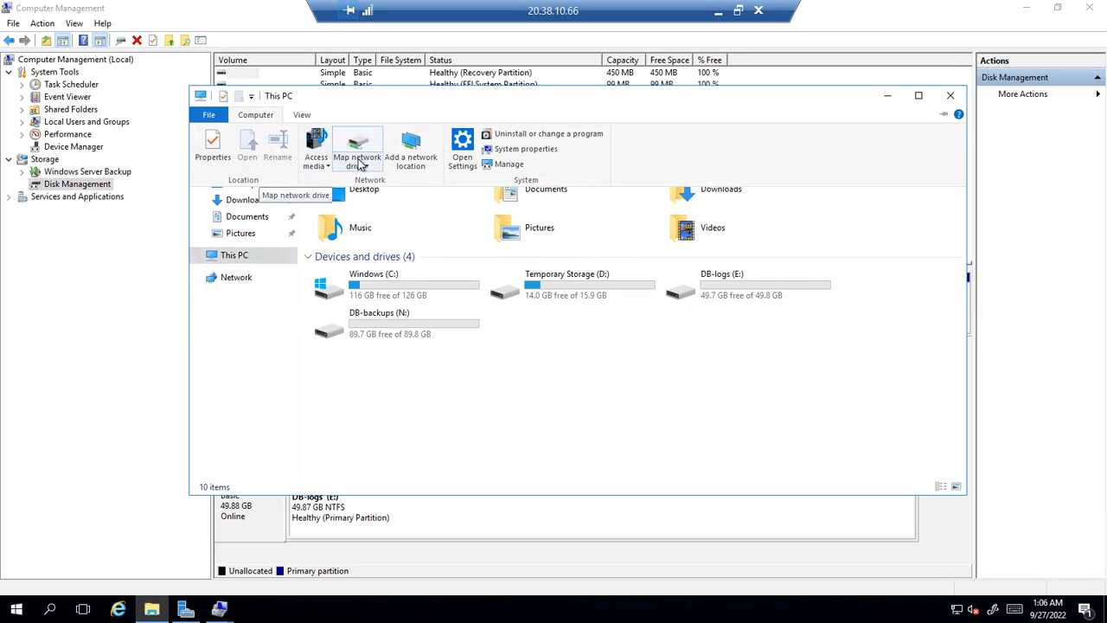
left_click(718, 11)
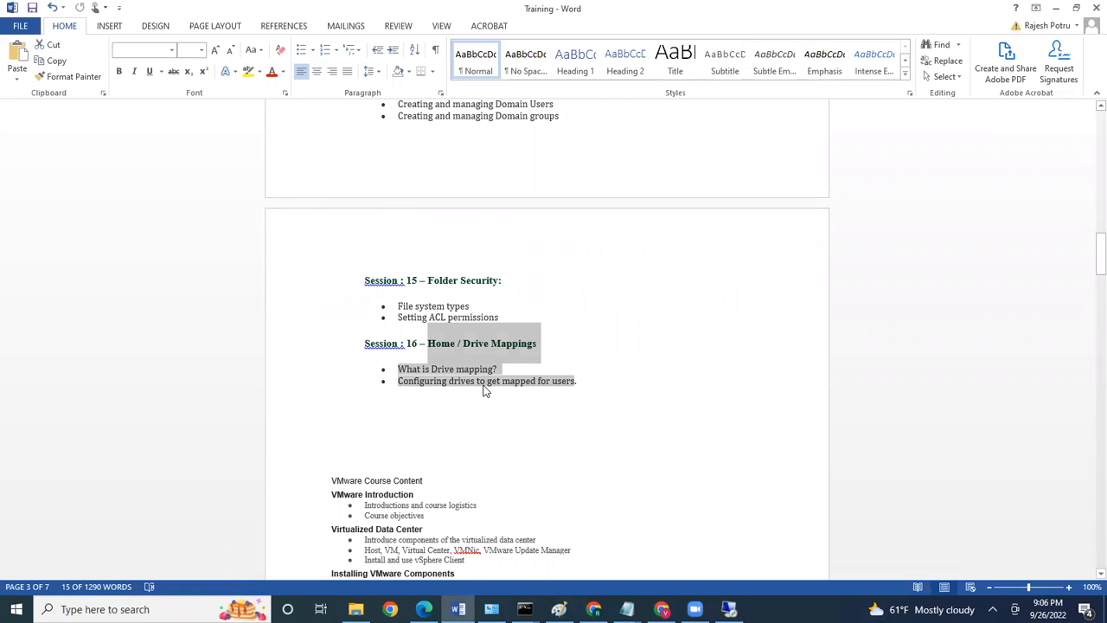
Scroll back through Sessions 14 to 16 of the outline and return to the server's This PC
scroll(484, 389, "up", 1)
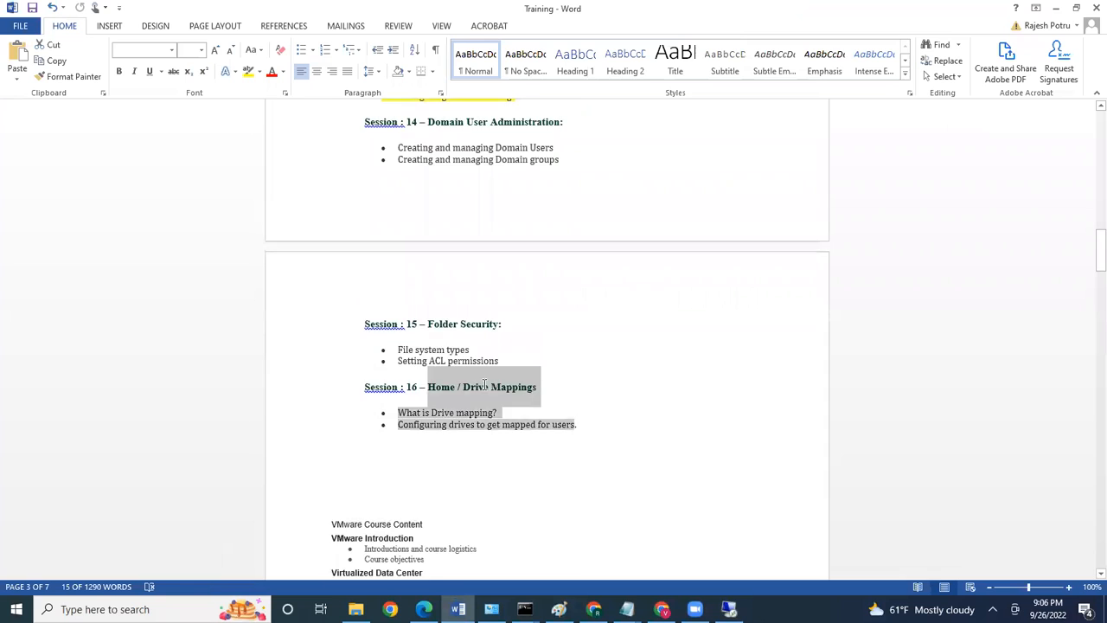
scroll(484, 387, "up", 1)
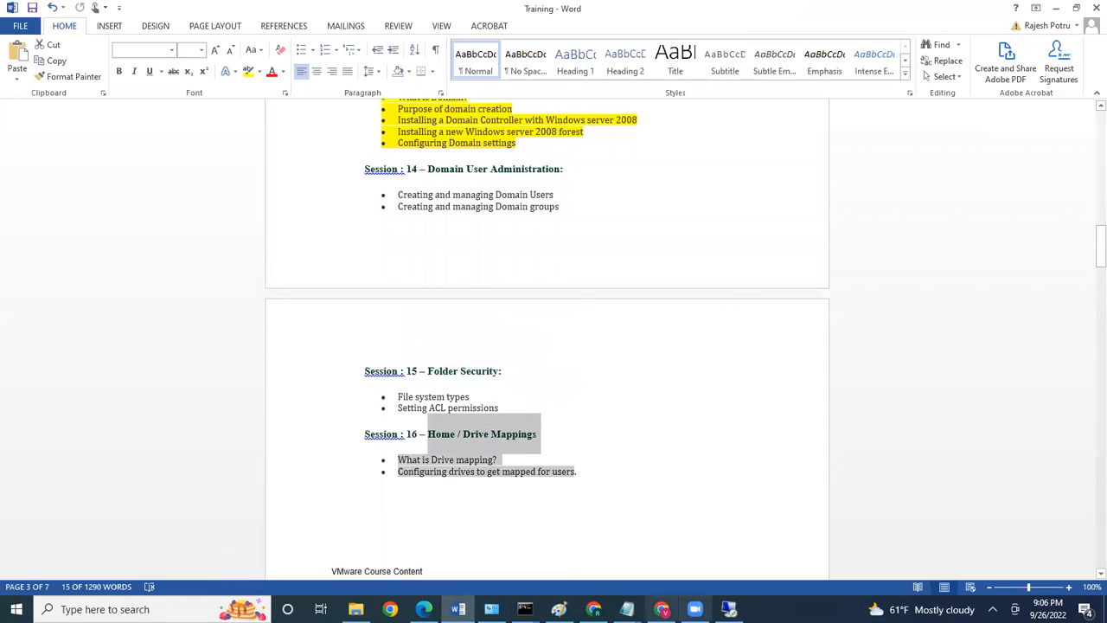
left_click(729, 608)
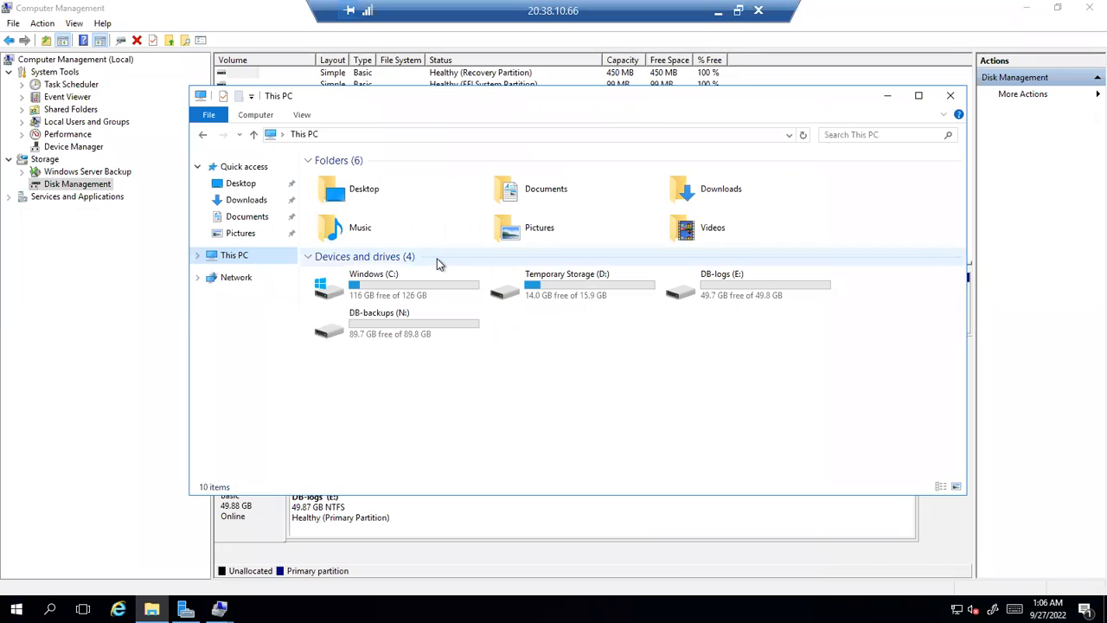
Look inside the empty DB-logs (E:) drive, then open DB-backups (N:)
double_click(714, 294)
right_click(374, 240)
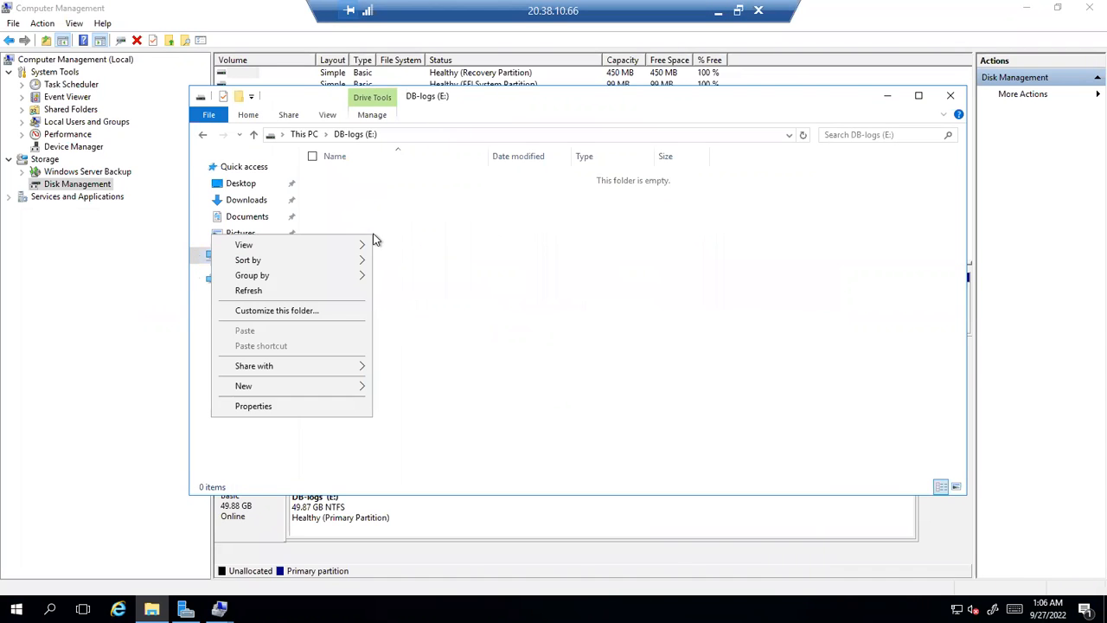
left_click(304, 137)
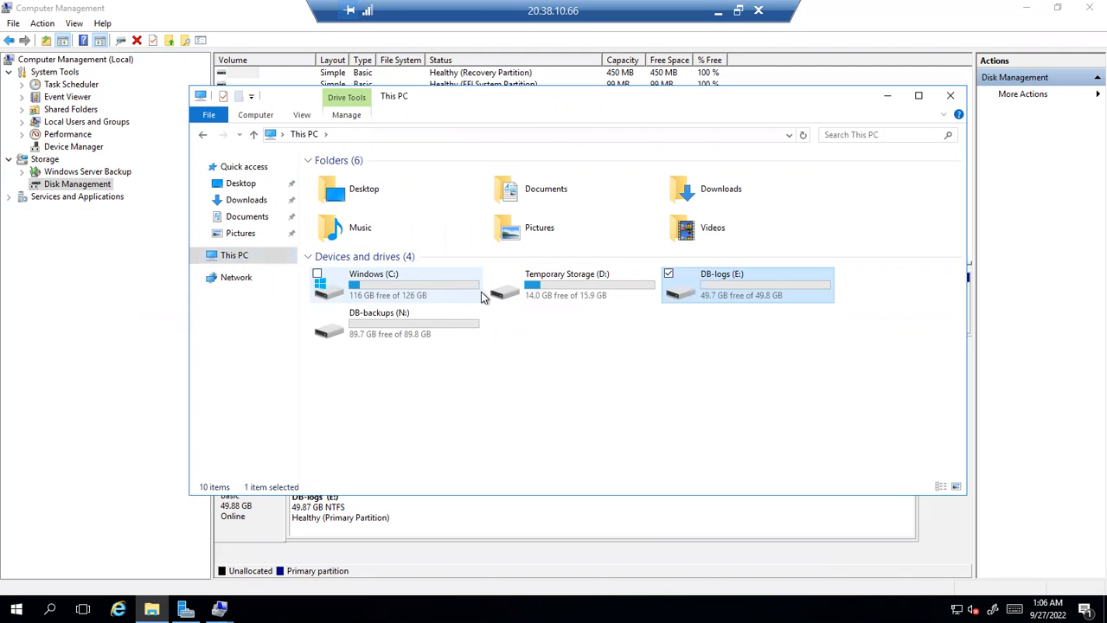
double_click(726, 290)
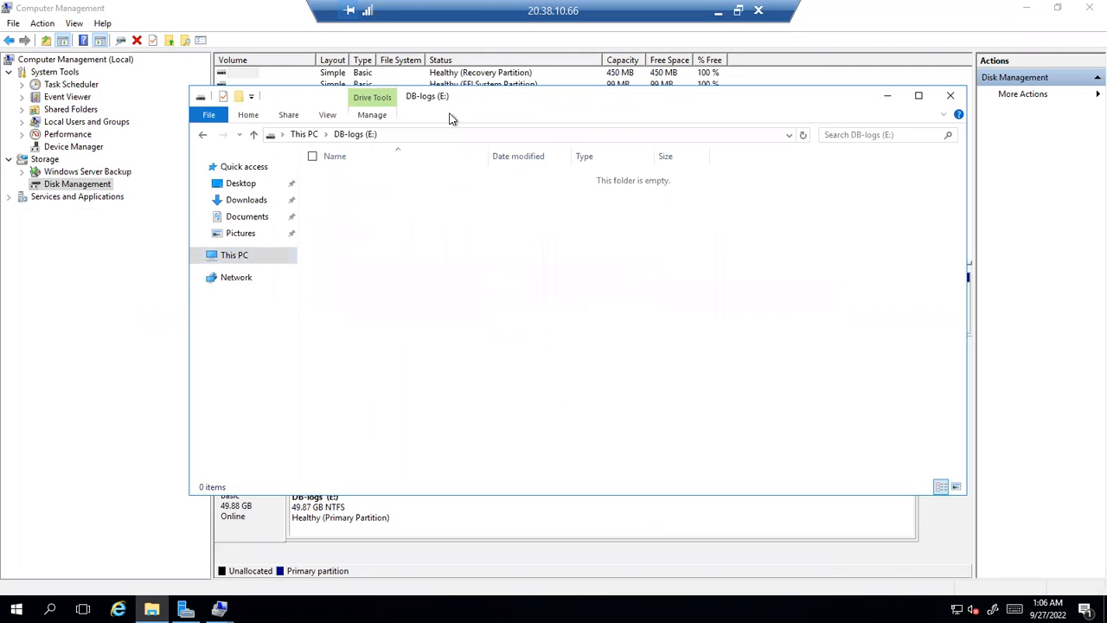
left_click(303, 135)
double_click(369, 327)
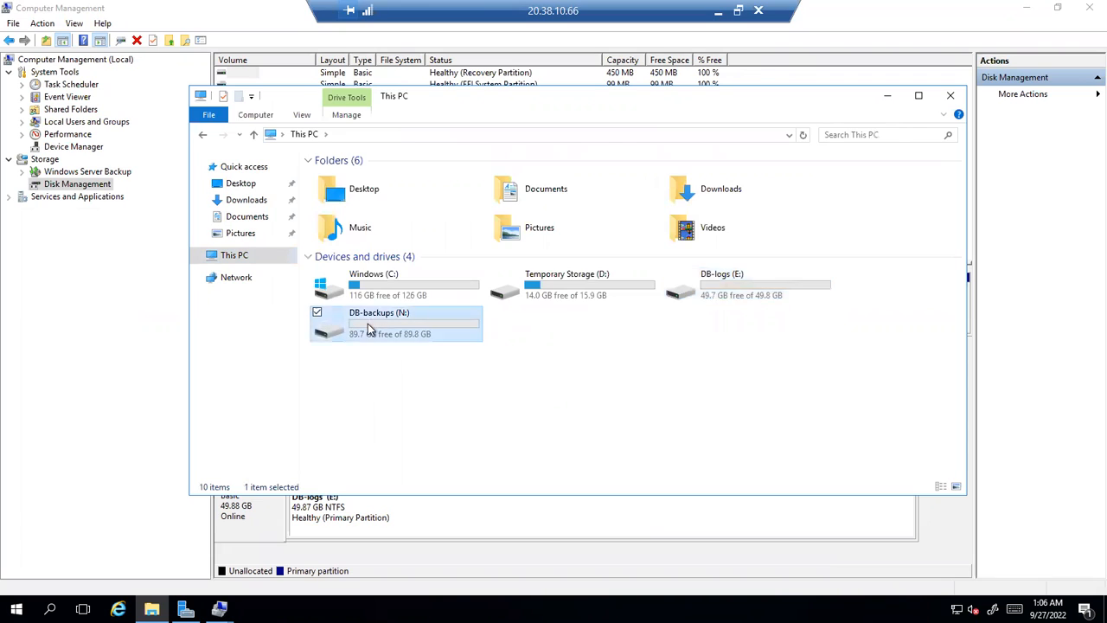
Create a new folder named Admin-backups on the N: drive
right_click(393, 273)
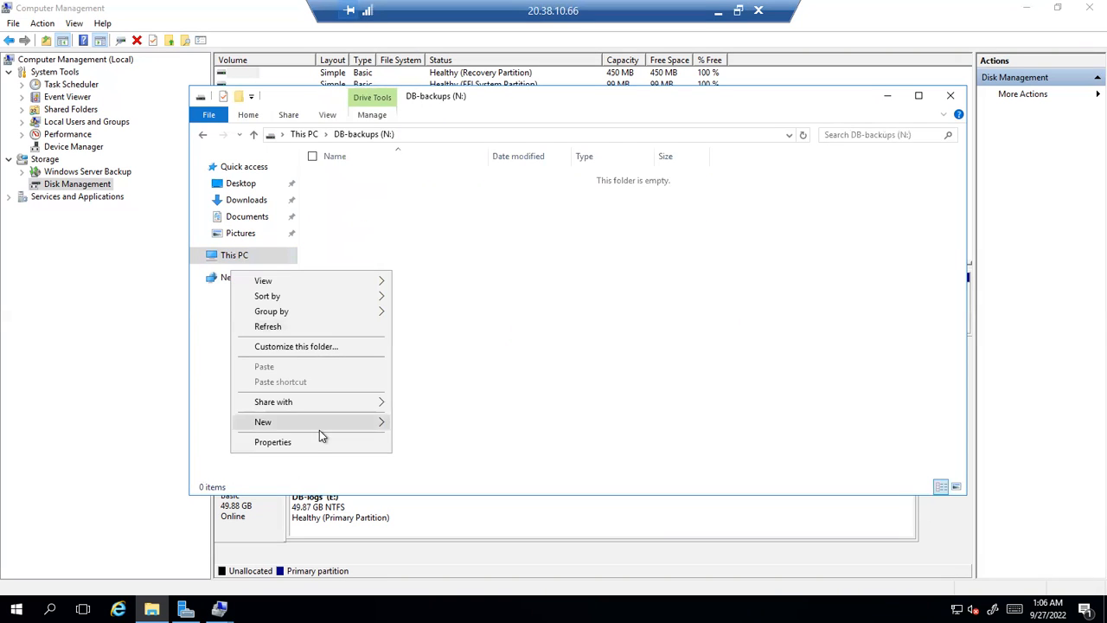
mouse_move(320, 431)
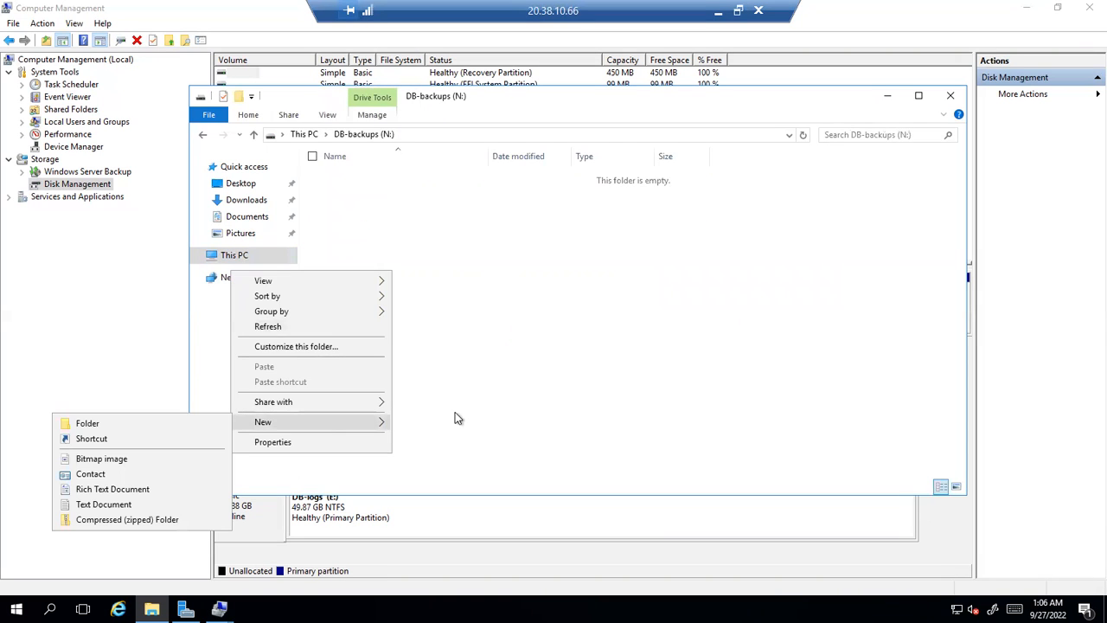
left_click(170, 423)
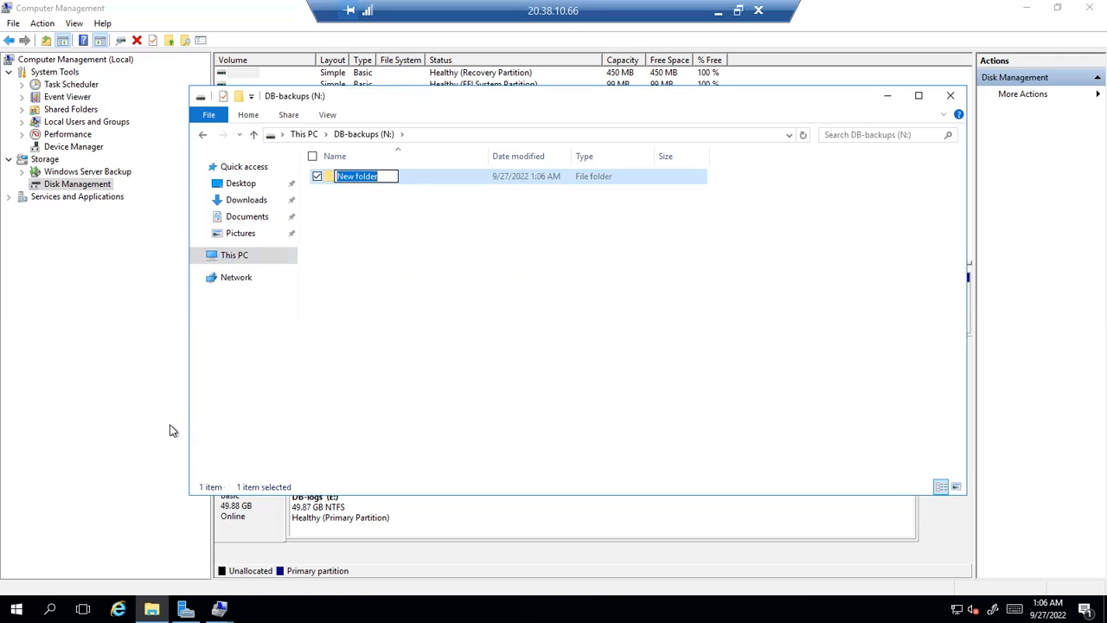
type("Admin-backups")
key("Return")
key("Return")
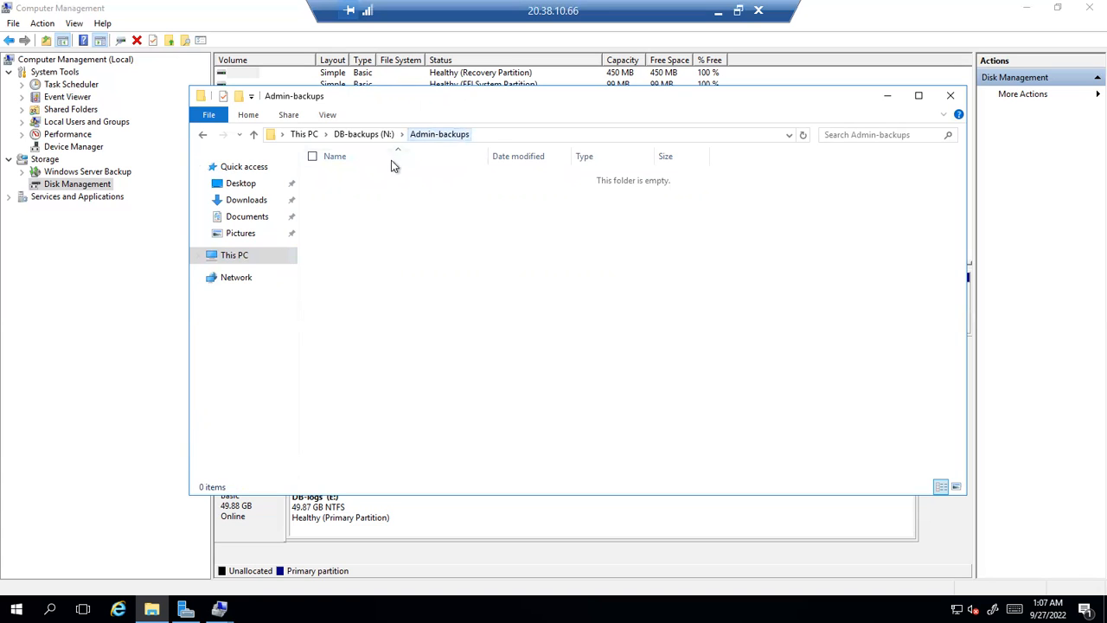
Open the Properties of the Admin-backups folder
left_click(369, 139)
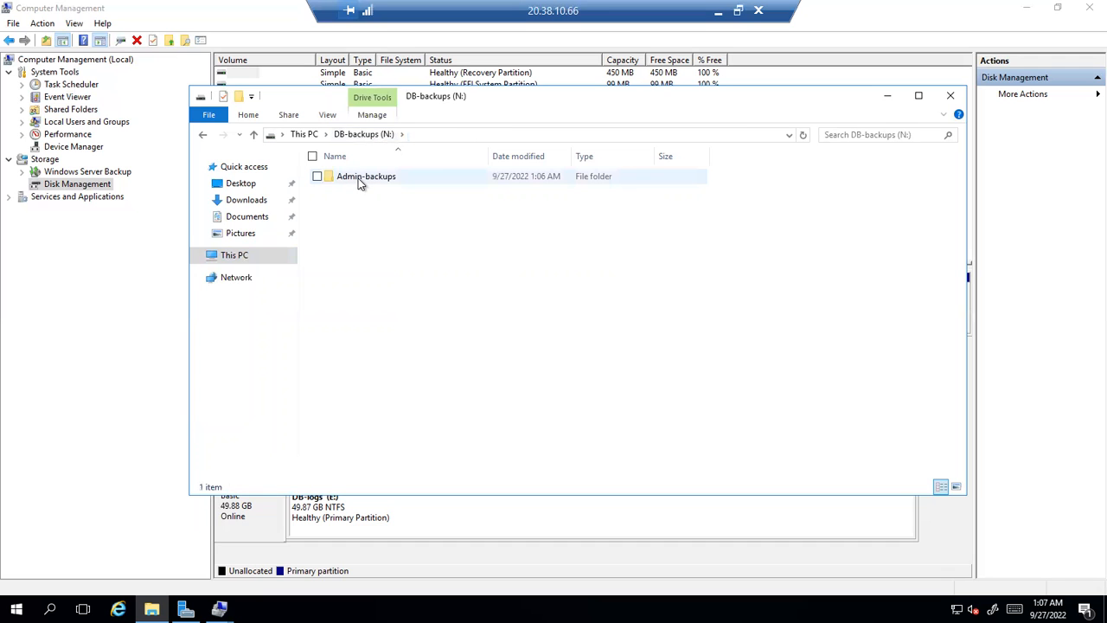
right_click(358, 178)
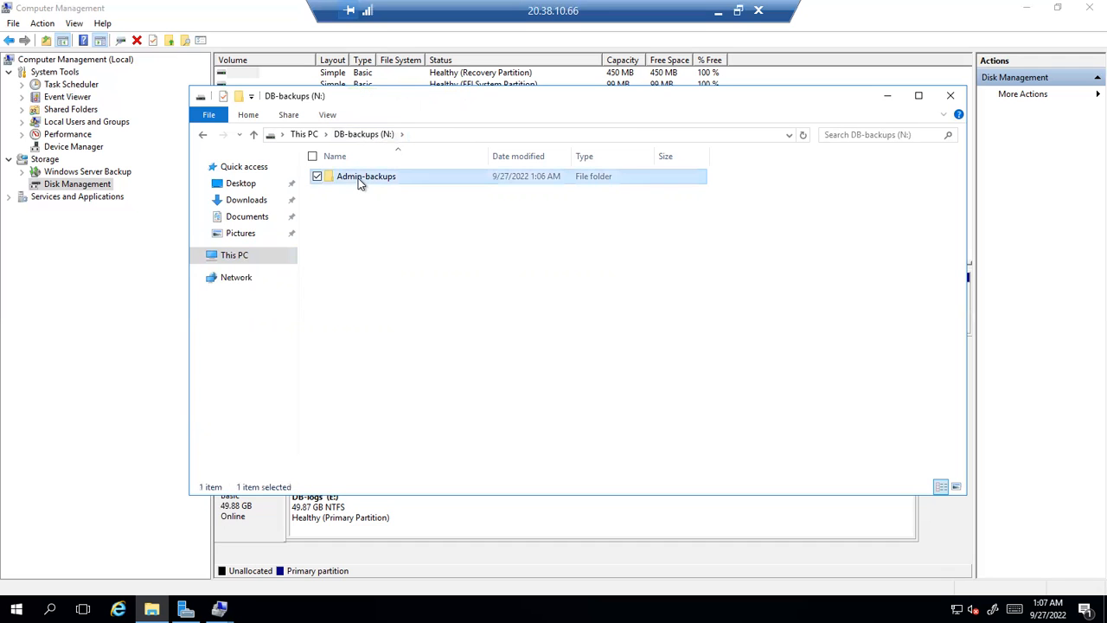
left_click(210, 426)
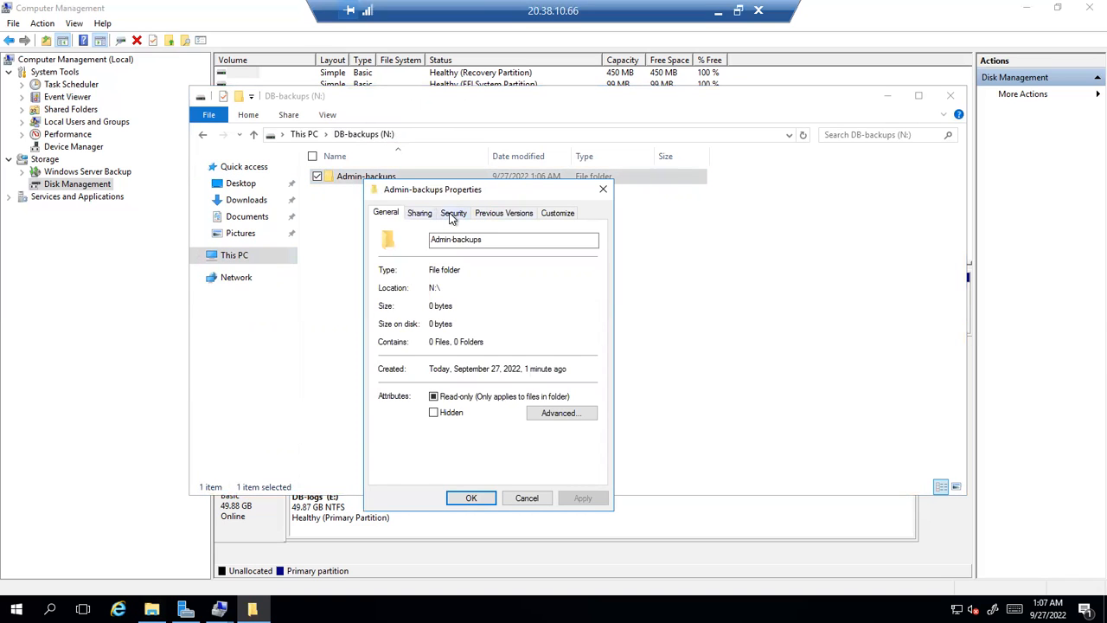
Open the Admin-backups Security permissions for editing
left_click(451, 215)
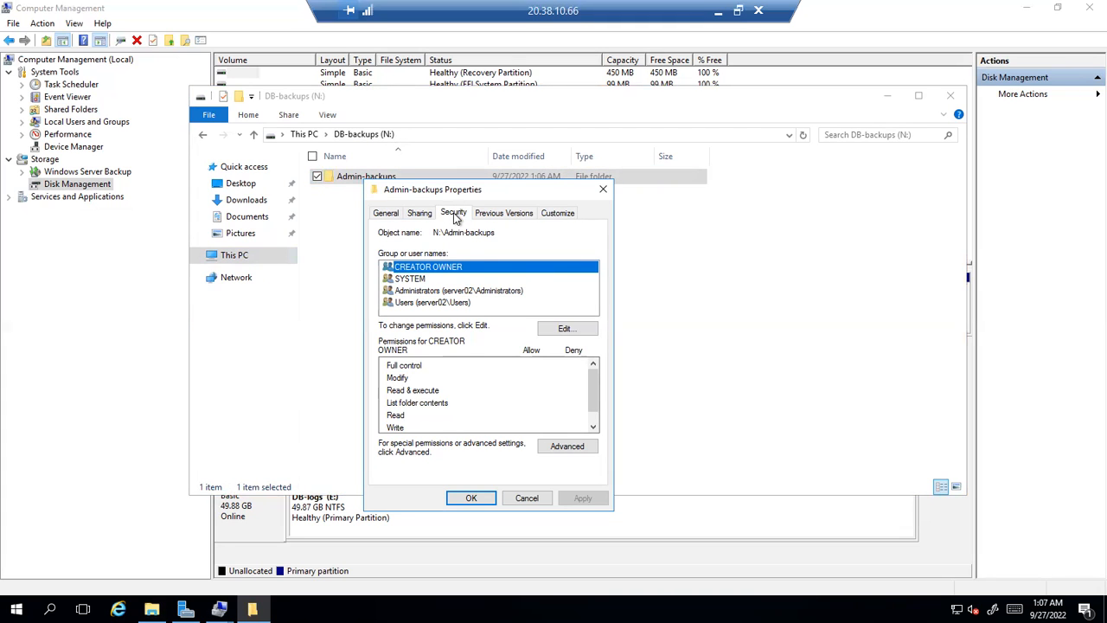
left_click(562, 329)
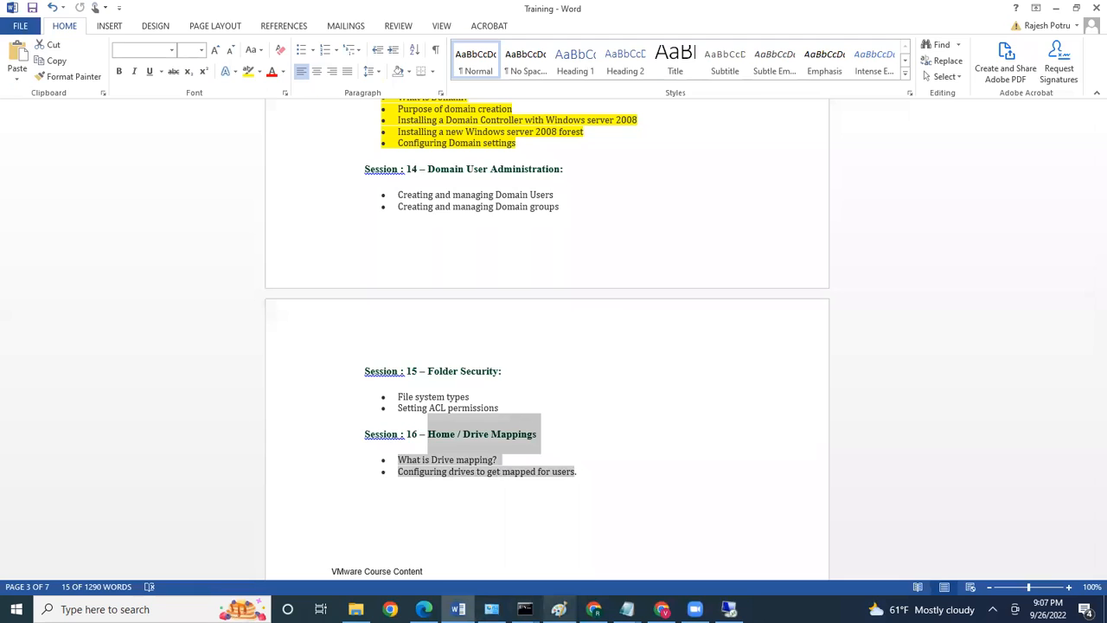
Switch from Word to the ADpart1 notes drawing in Paint
left_click(559, 609)
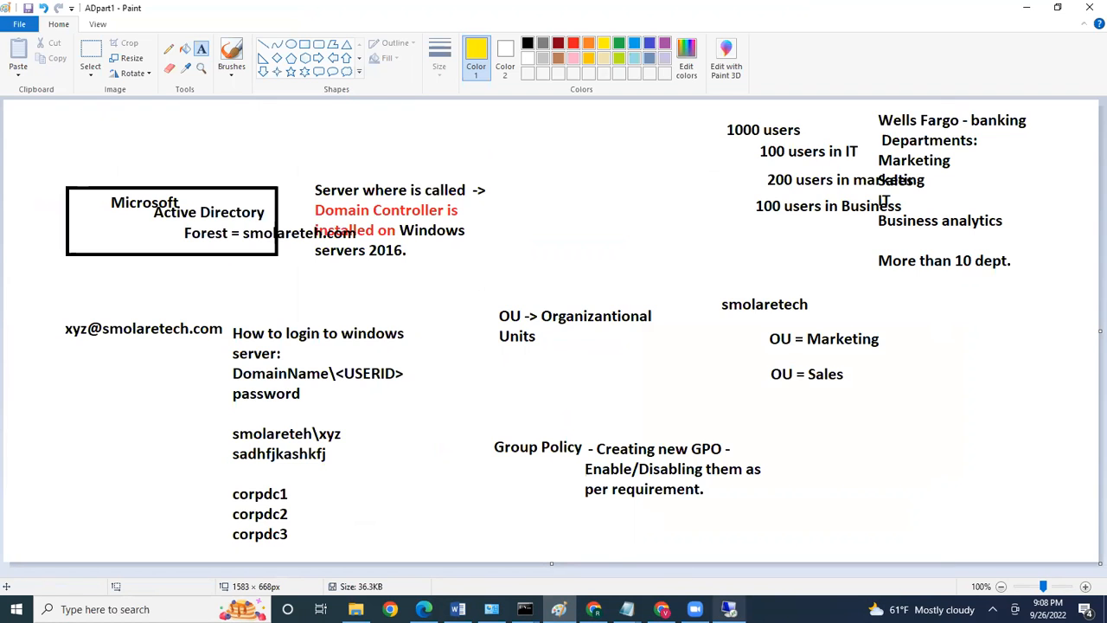
Return to the server session showing the Admin-backups permissions dialog
left_click(729, 609)
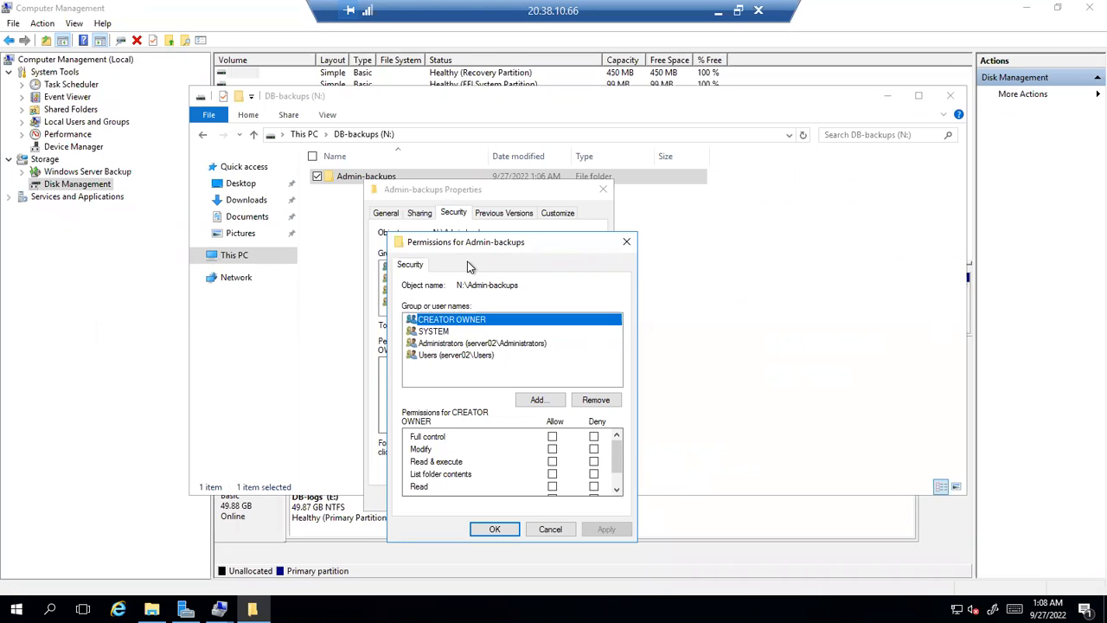
Under Local Users and Groups, create group BA-Admins described as 'Business analytics administrators'
left_click(76, 110)
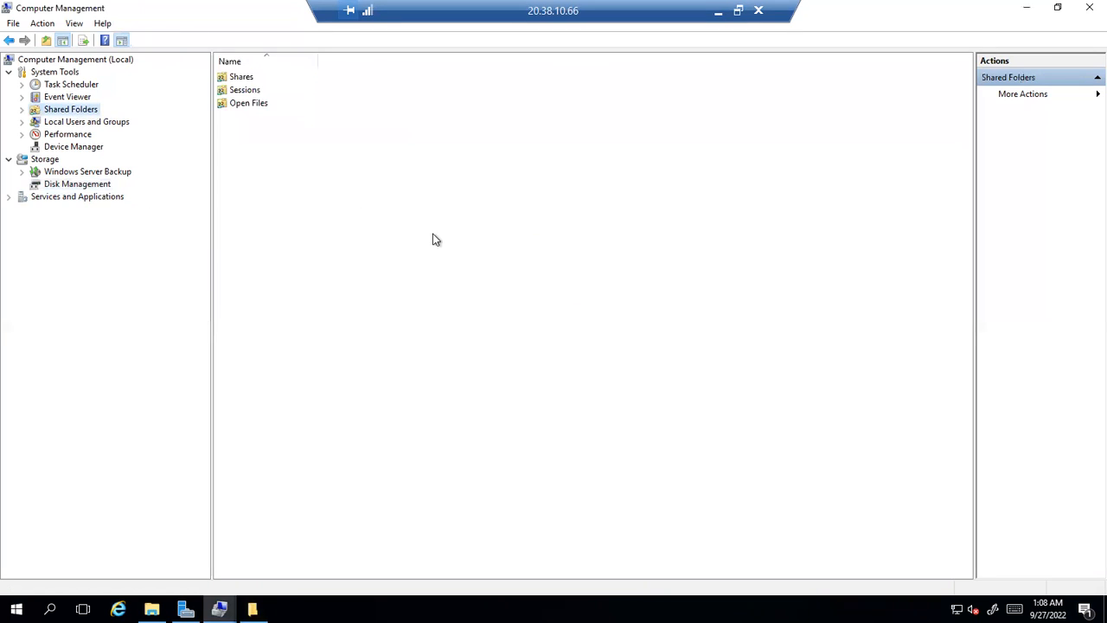
left_click(81, 122)
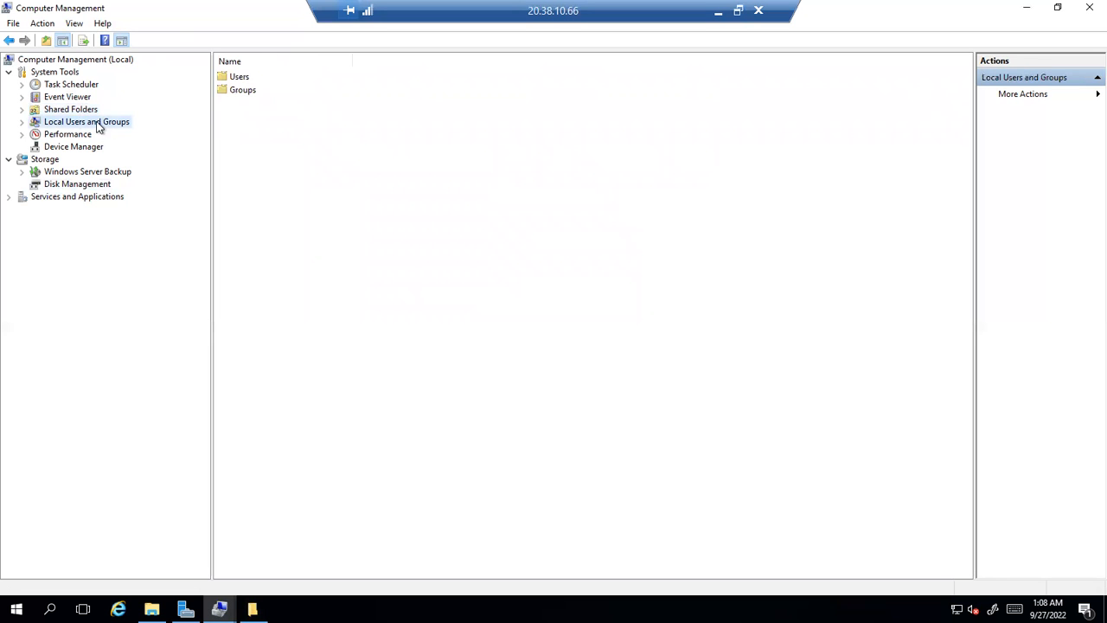
double_click(233, 91)
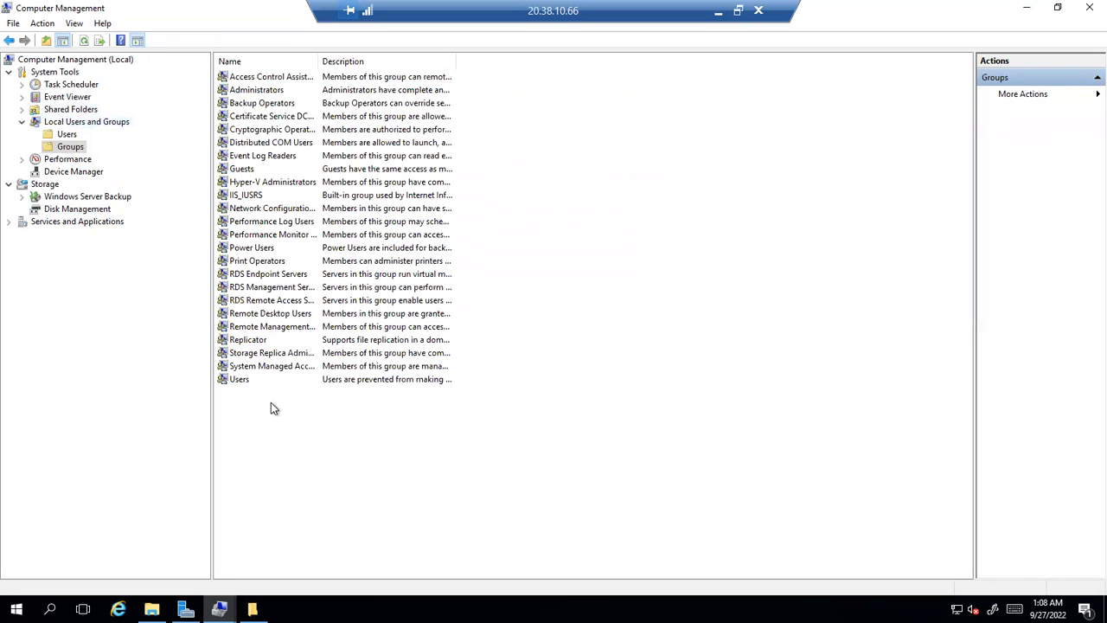
right_click(260, 408)
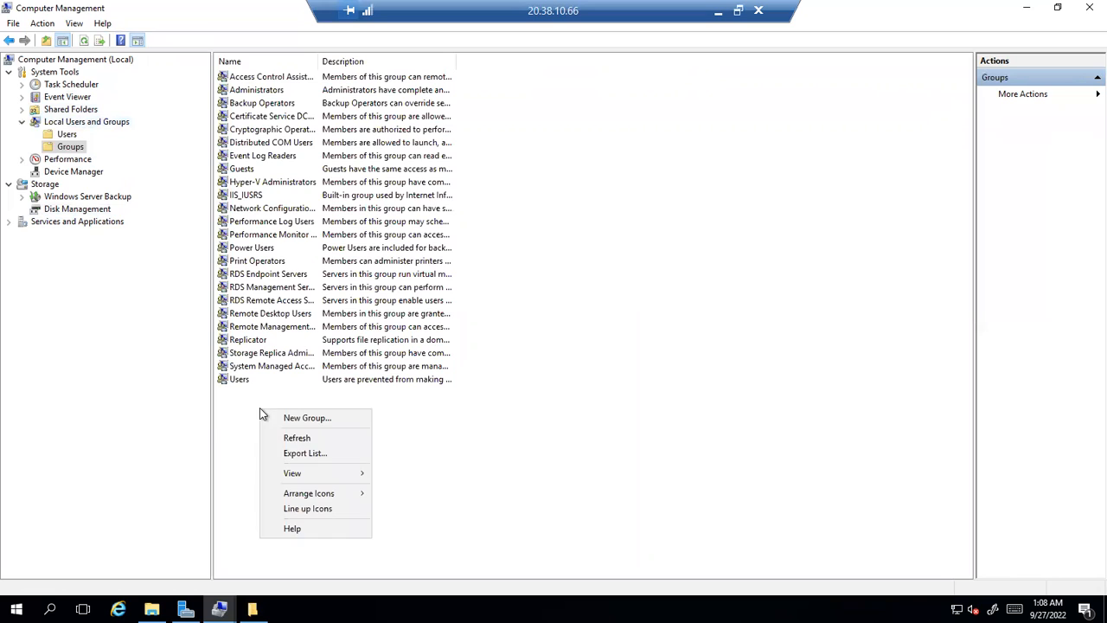
left_click(303, 418)
type("BA-Admins")
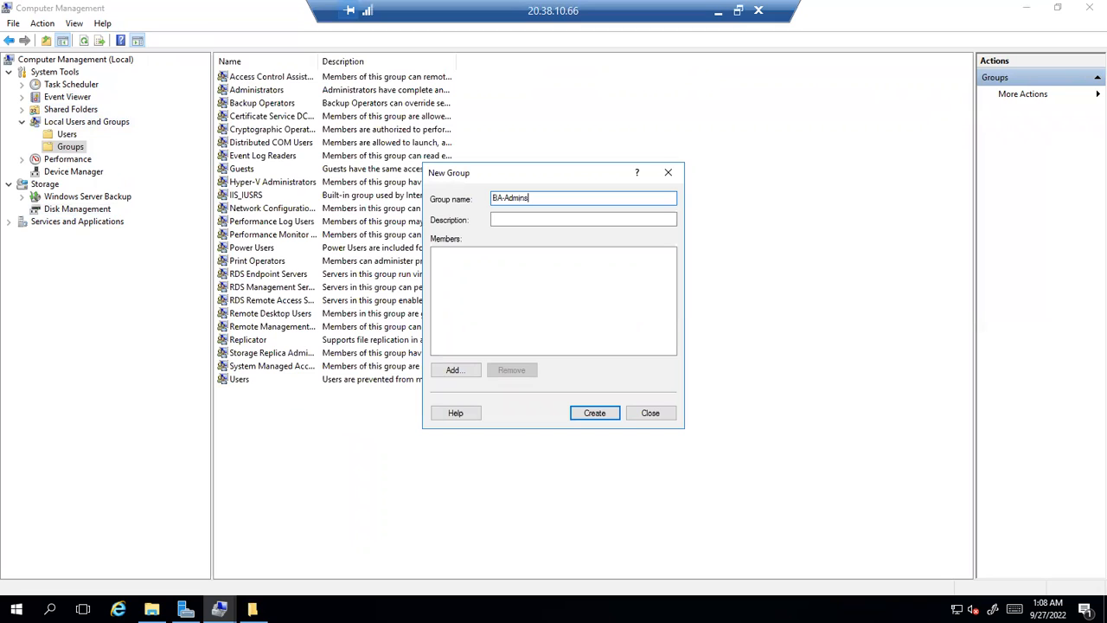
left_click(515, 223)
type("Busines")
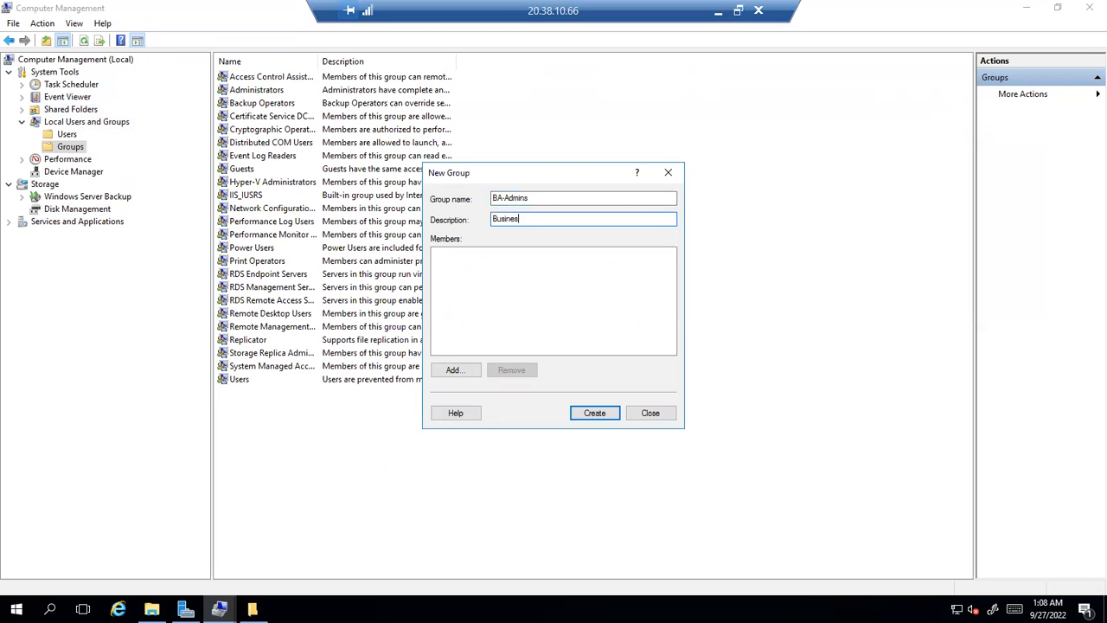
type("s analytics administrators")
key("Return")
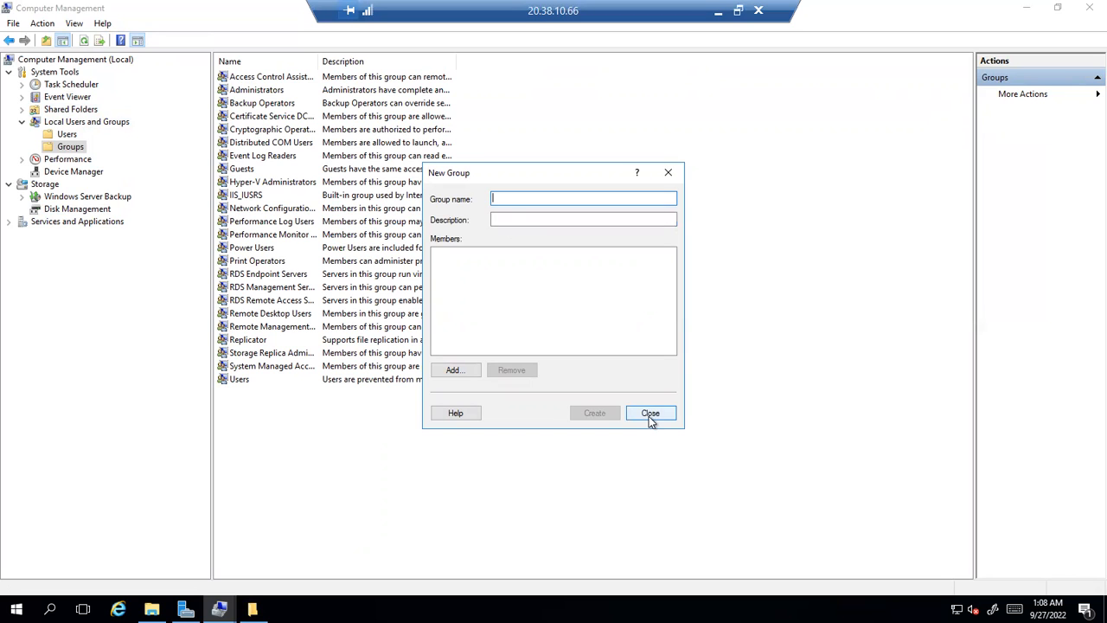
left_click(650, 413)
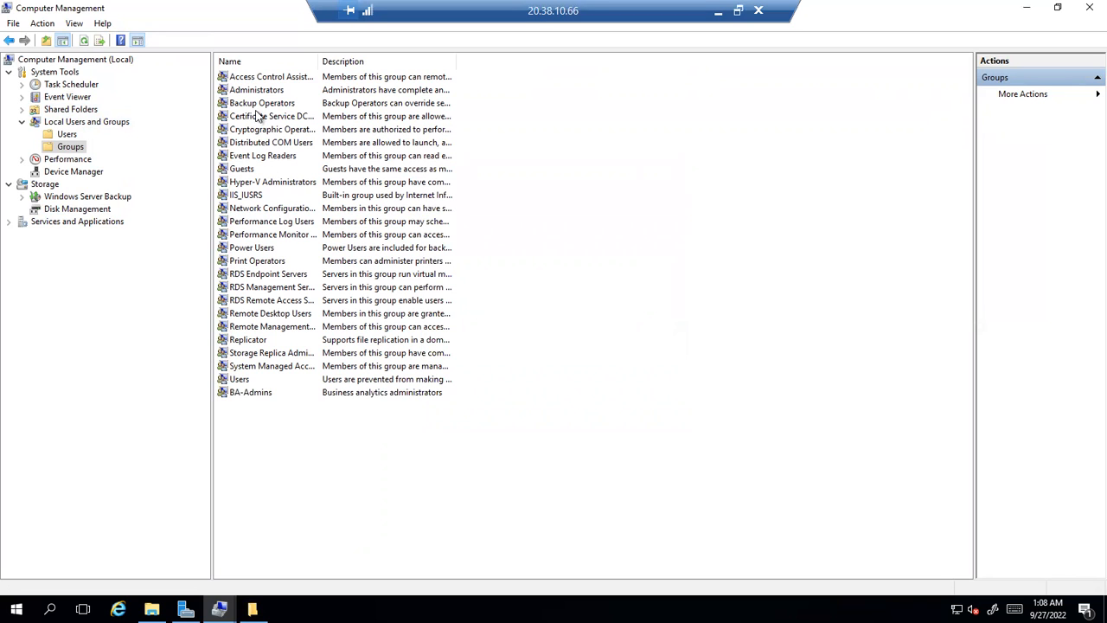
Refresh the Groups list, open BA-Admins properties and start adding members
left_click(262, 158)
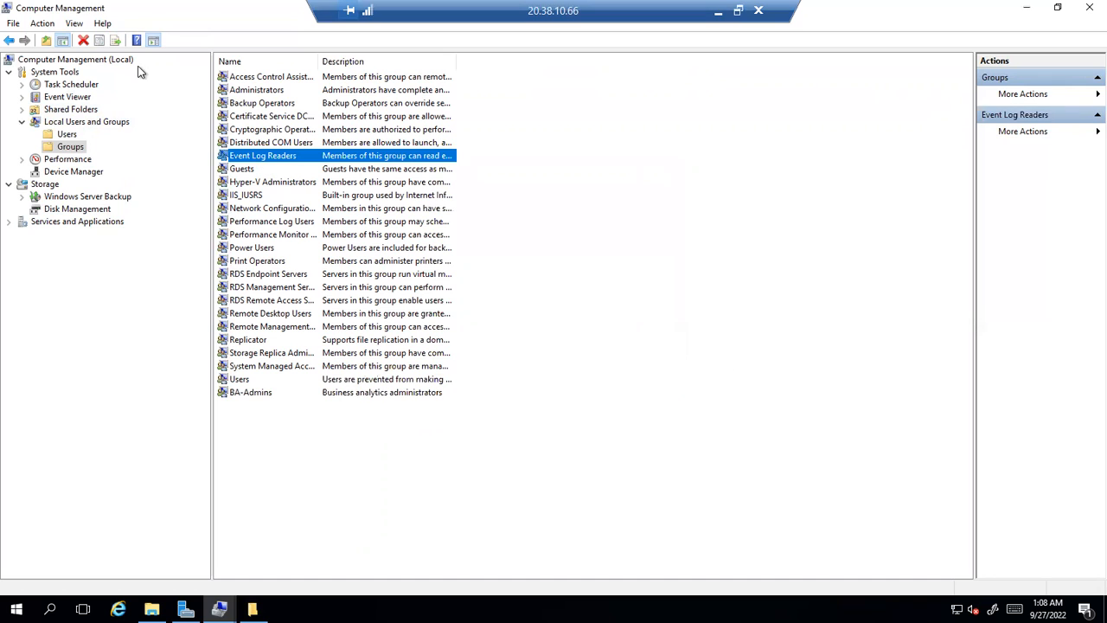
right_click(643, 167)
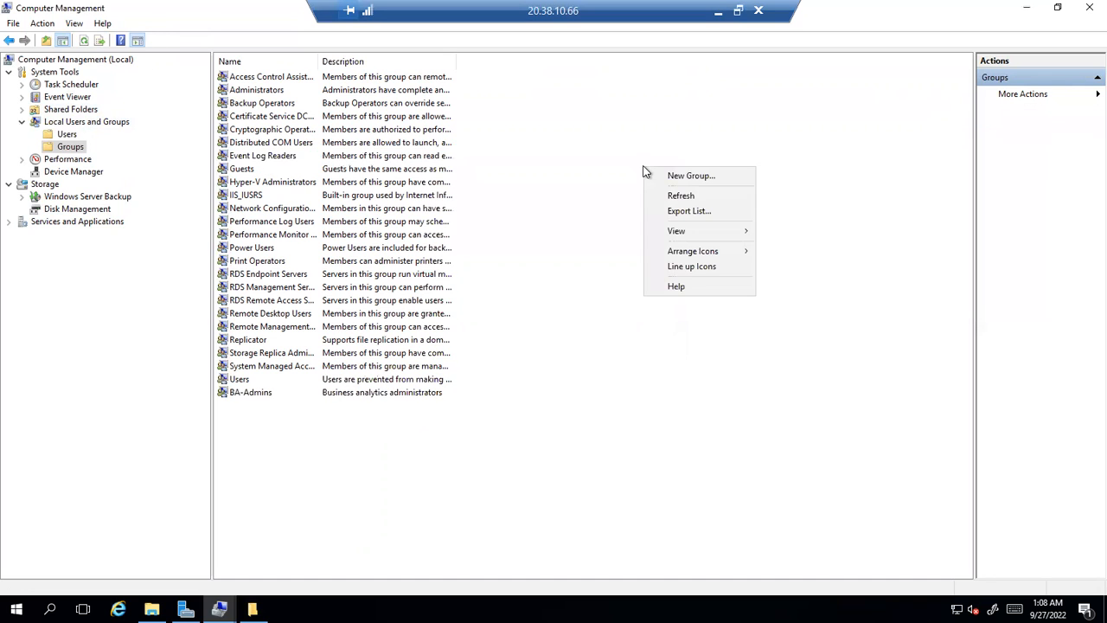
left_click(679, 197)
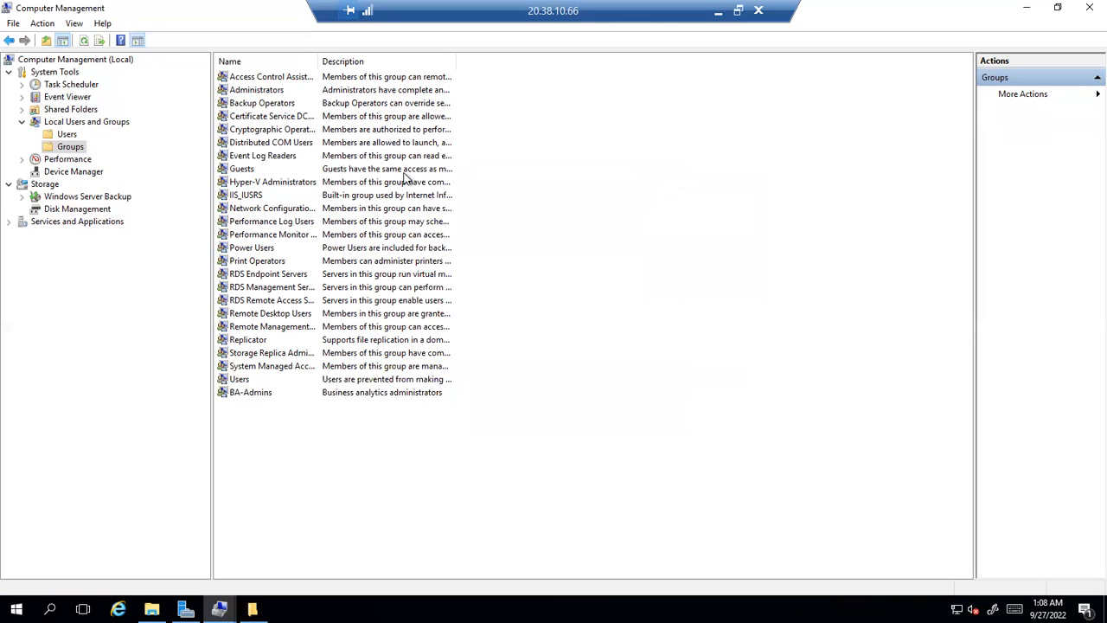
left_click(251, 394)
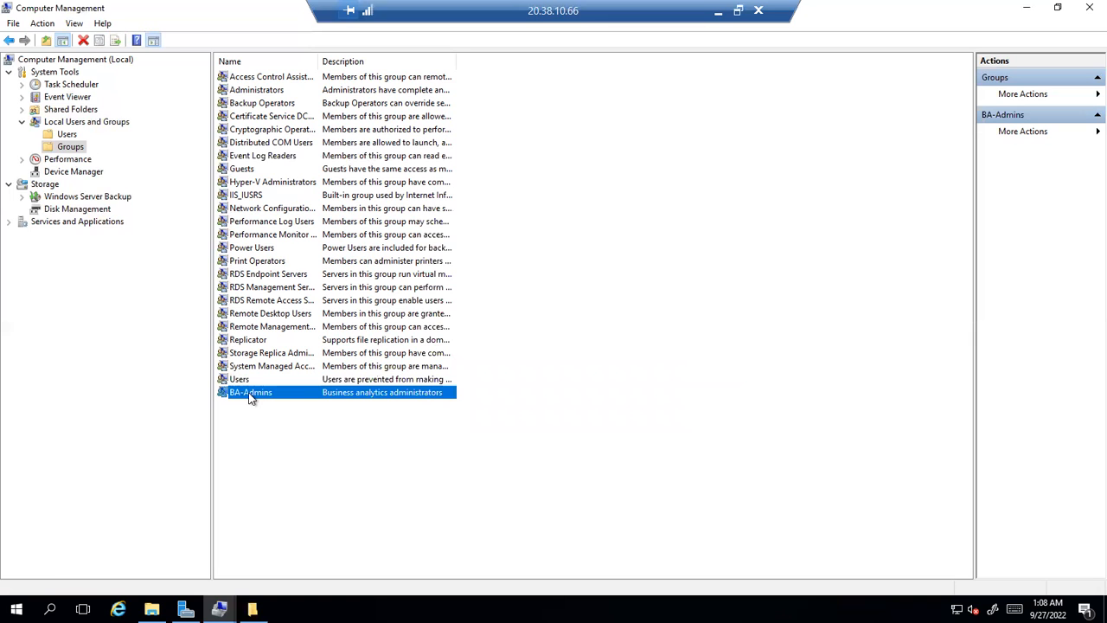
double_click(251, 394)
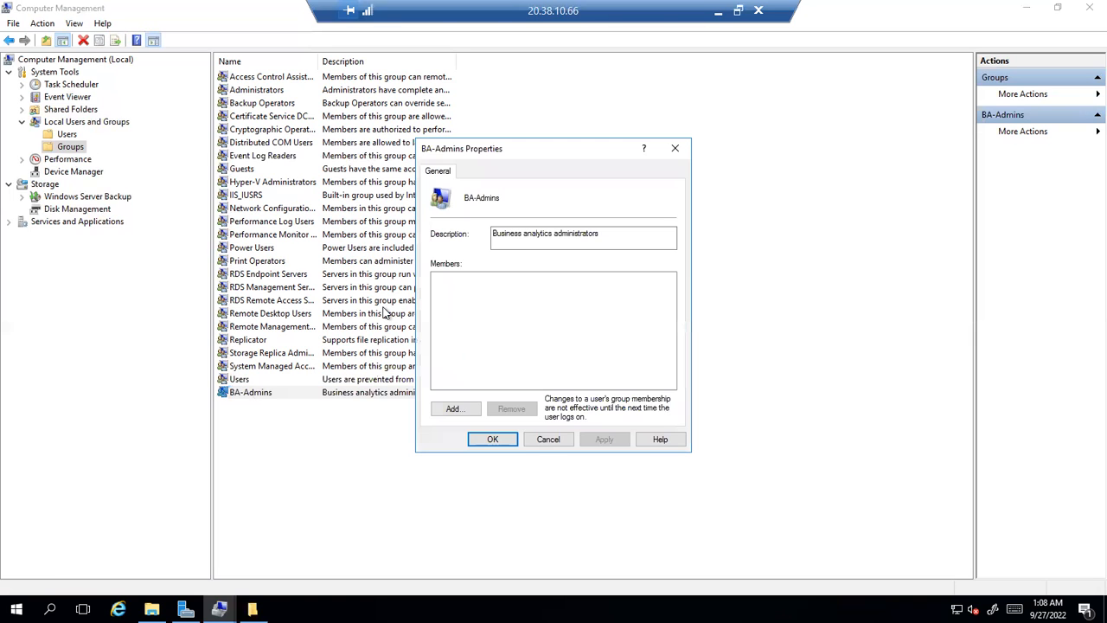
left_click(452, 408)
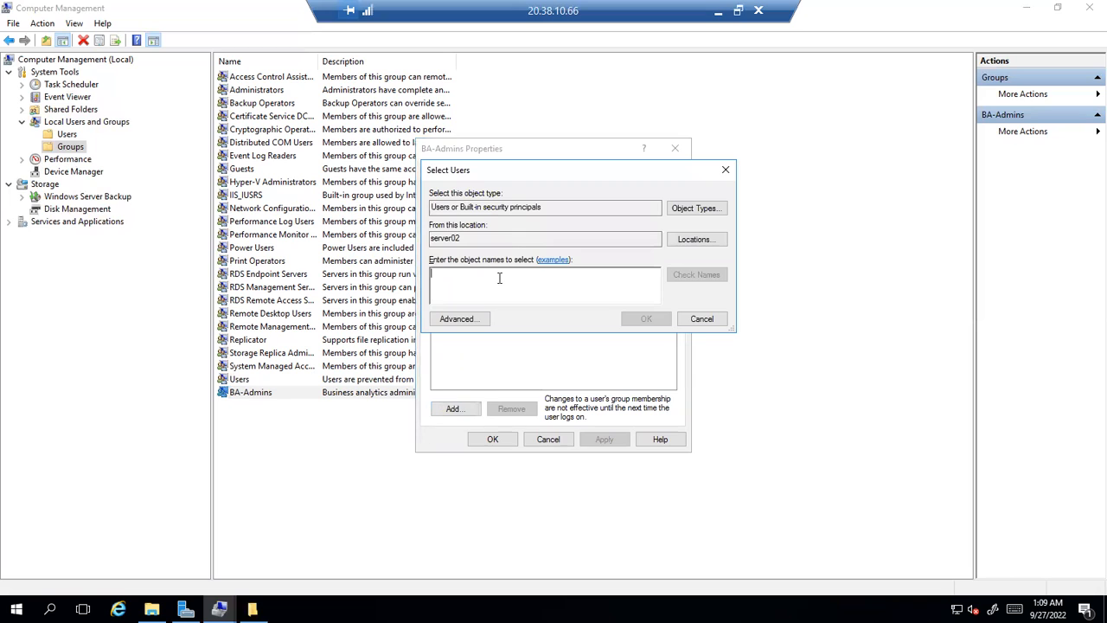
Cancel the group member selection and start a new user from the local Users list
left_click(714, 323)
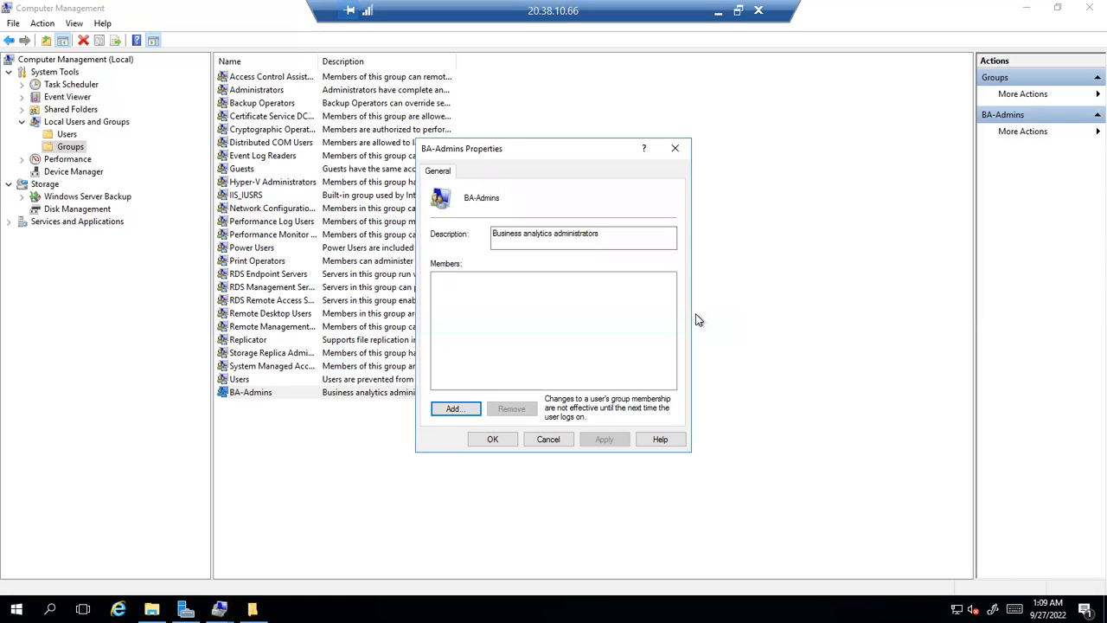
left_click(68, 135)
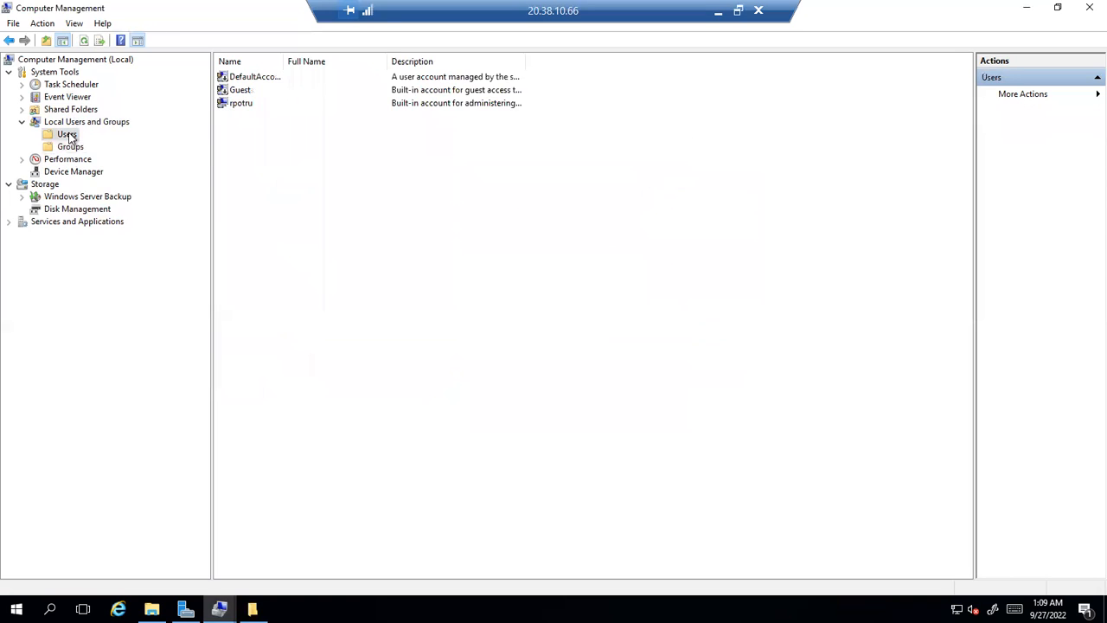
right_click(268, 156)
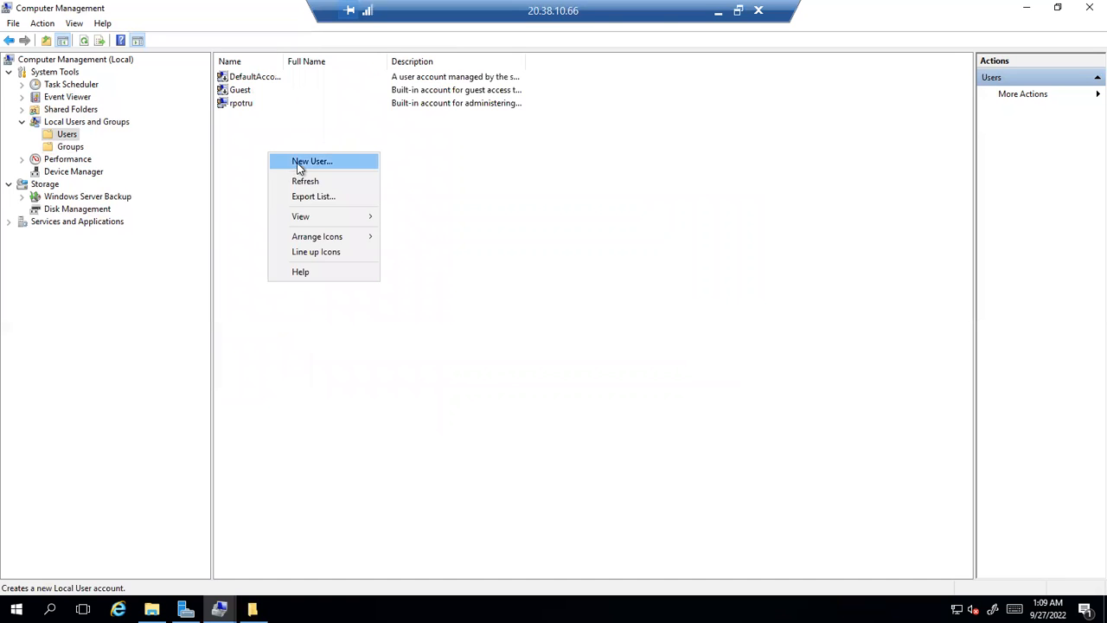
left_click(301, 163)
Enter the first new user's user name and full name
type("John")
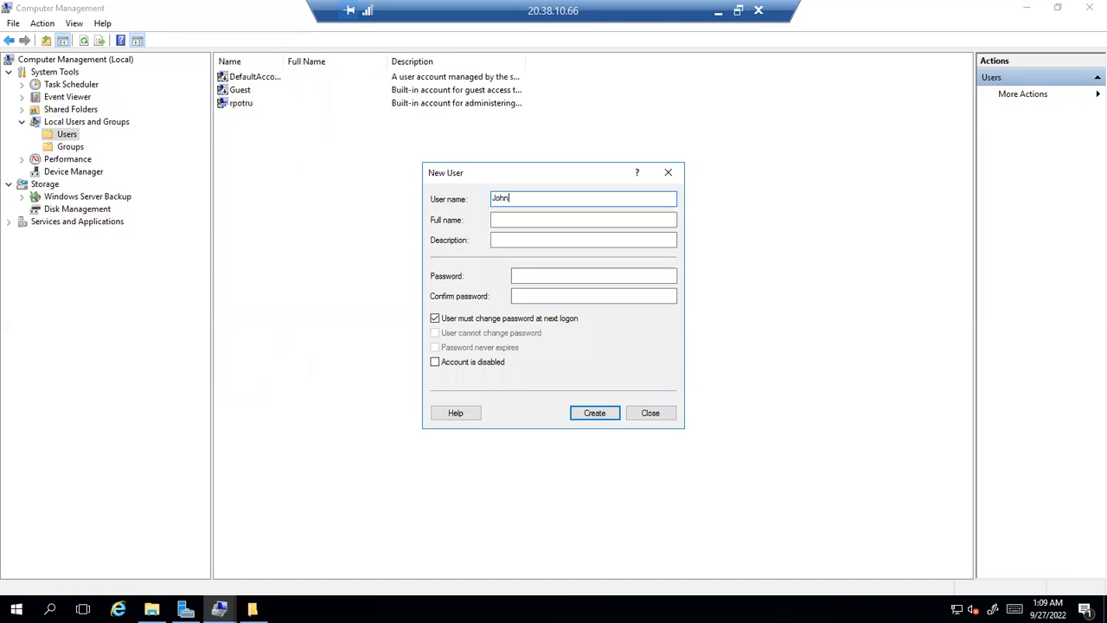
key("Tab")
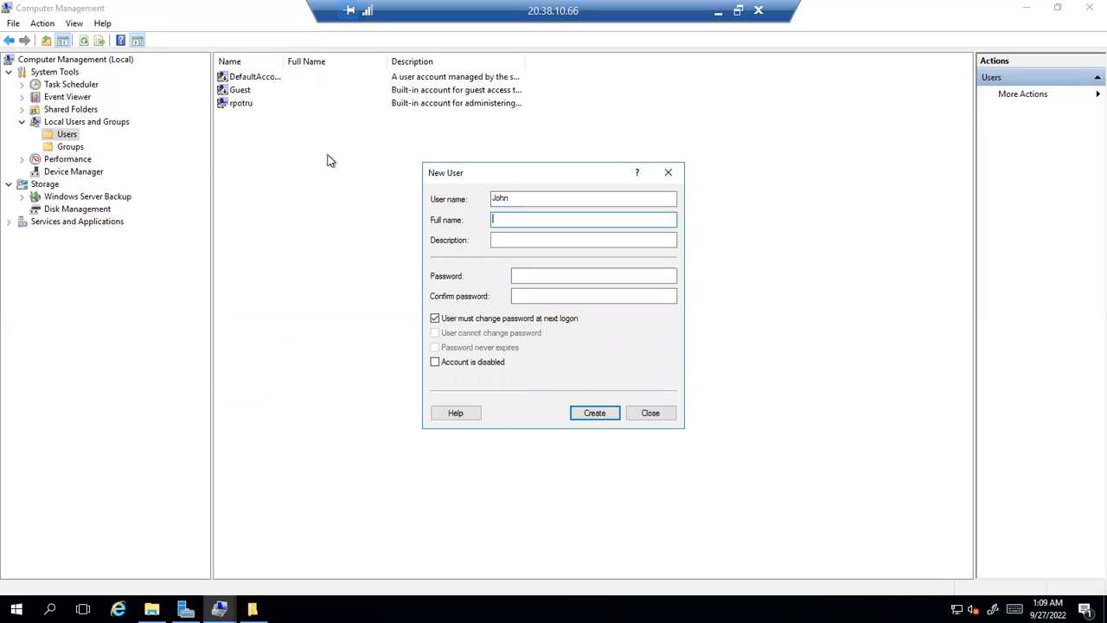
double_click(499, 198)
type("doe")
key("Tab")
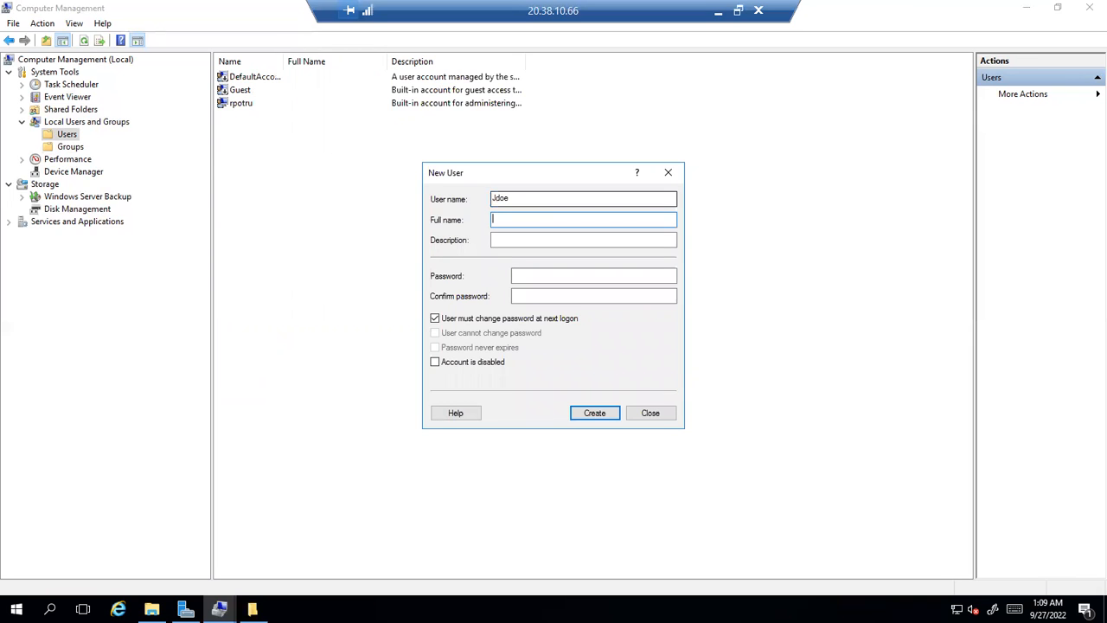
type("john")
key("Tab")
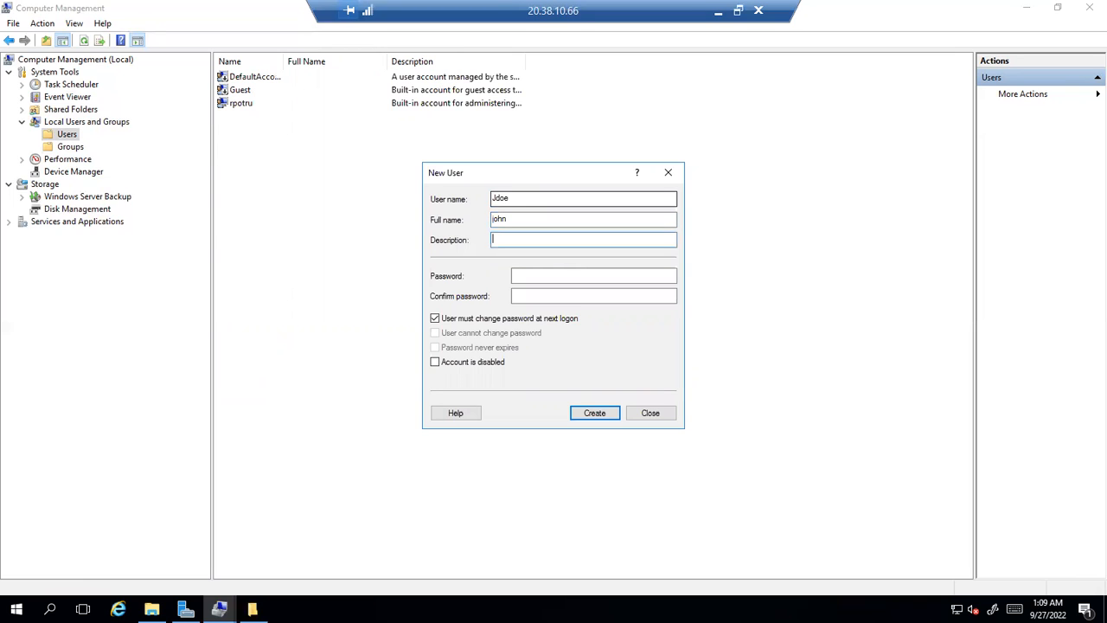
left_click(537, 221)
type("doe")
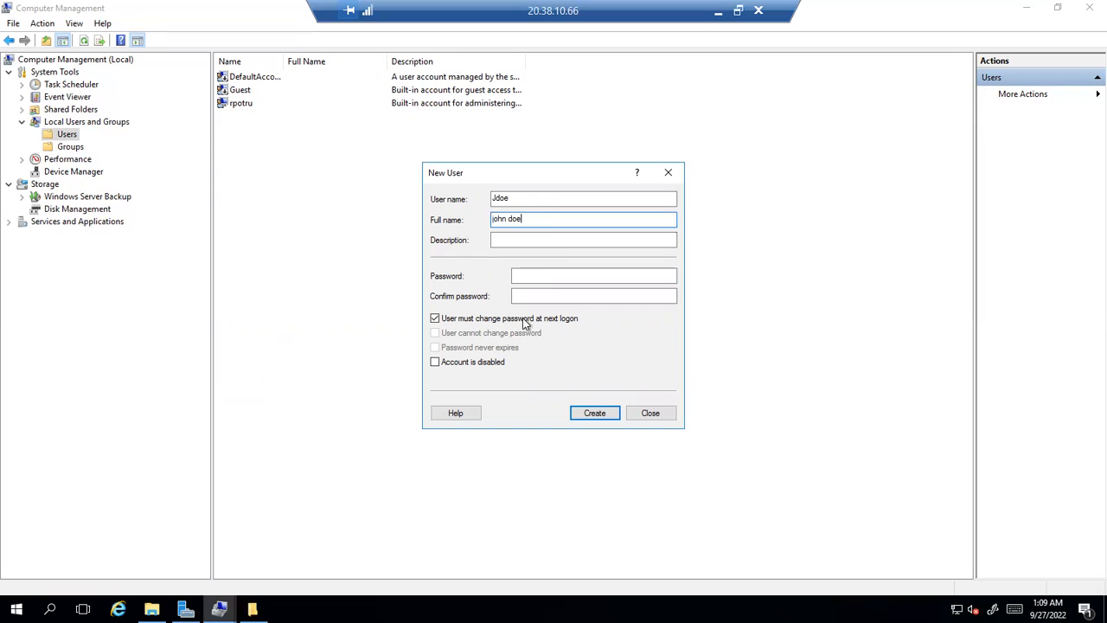
Enter a short password, clear 'must change password at next logon', and try creating the user
left_click(525, 273)
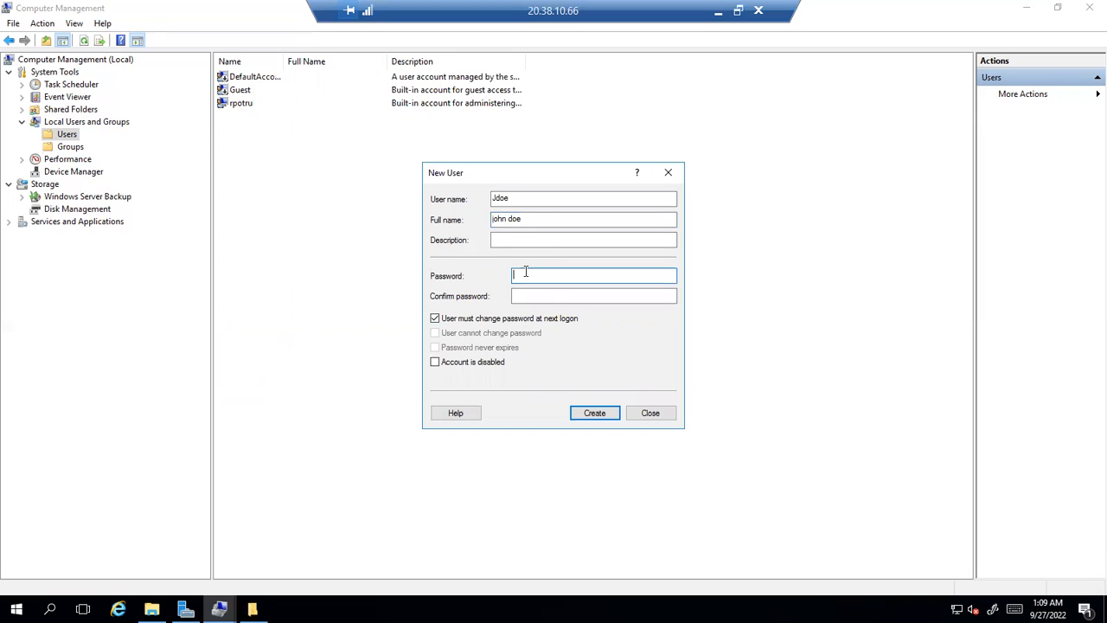
type("Pass")
key("Tab")
type("Pass12")
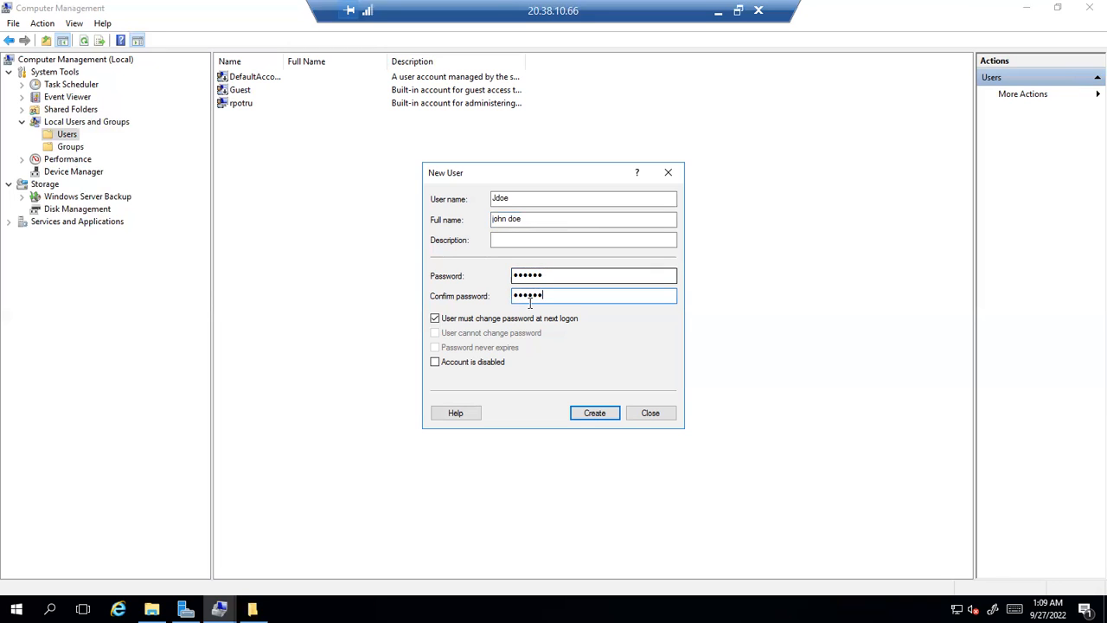
left_click(522, 319)
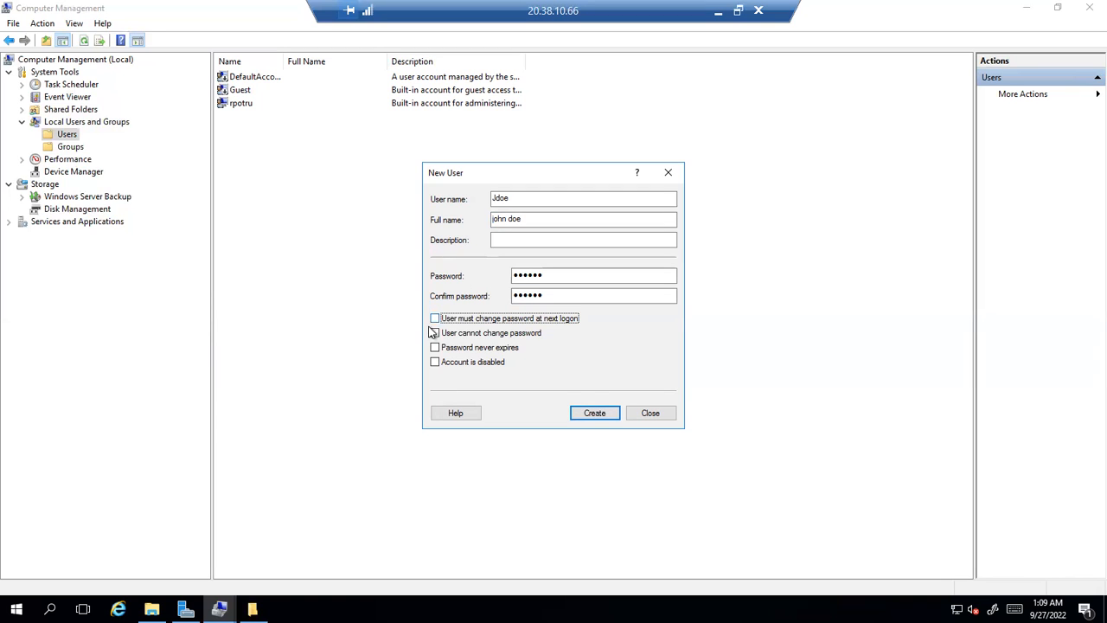
left_click(606, 414)
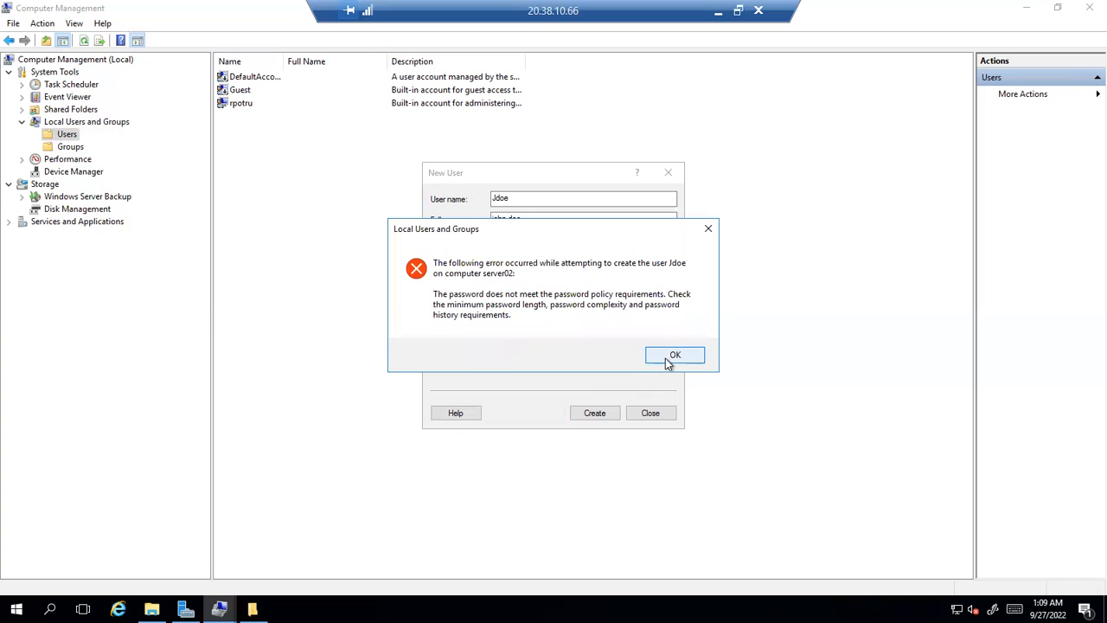
Dismiss the password-policy error and enter a longer password with its confirmation
left_click(670, 356)
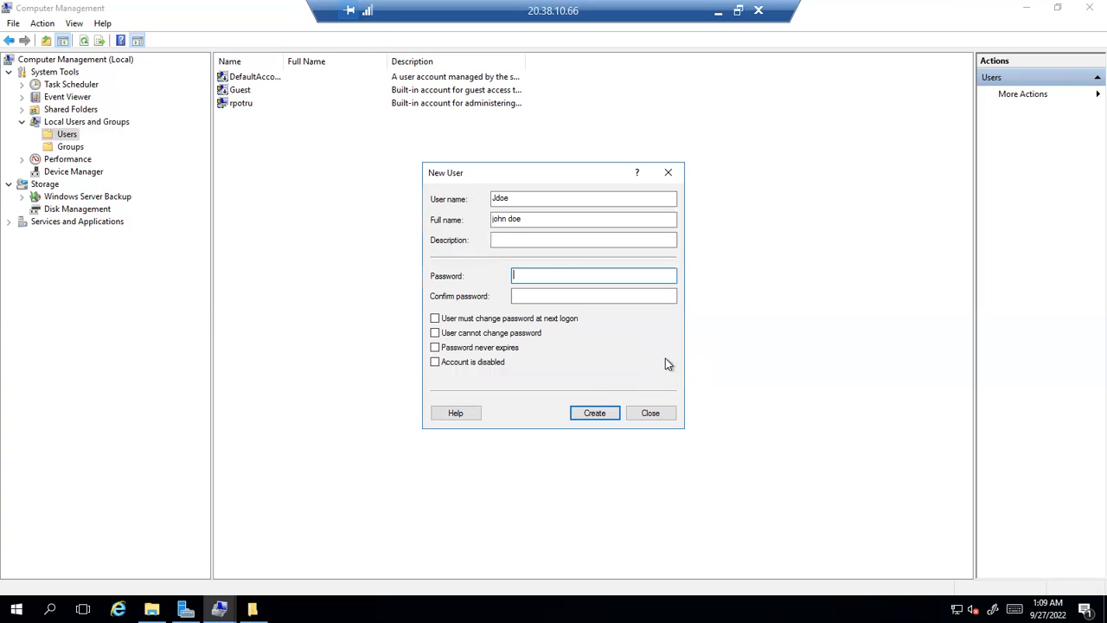
left_click(535, 276)
type("••••••••••••••••")
key("Tab")
type("••••••••••")
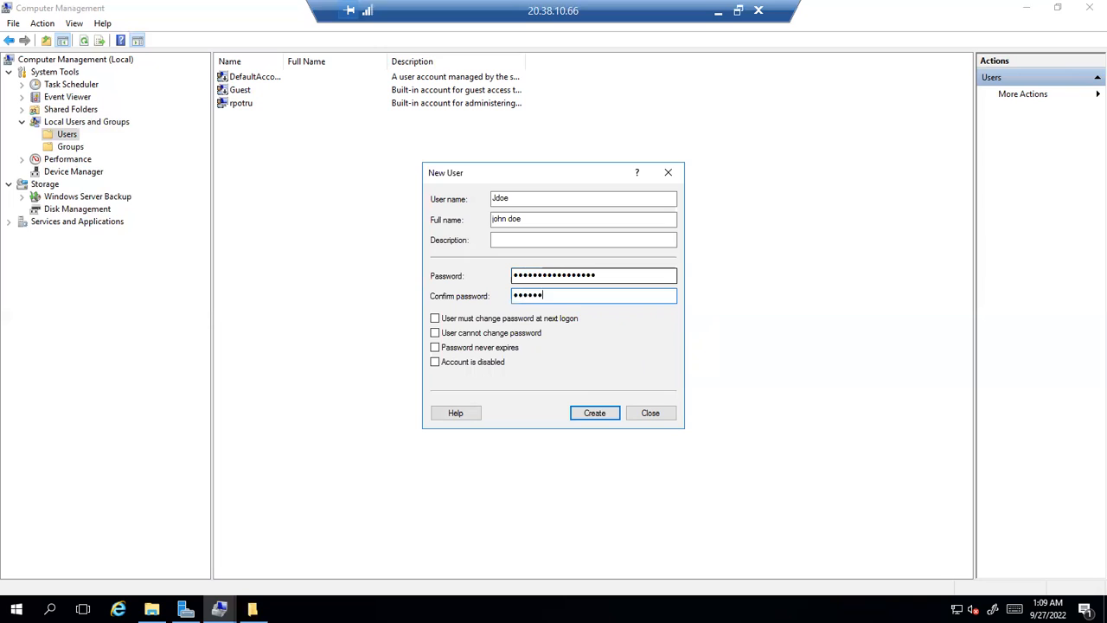
type("•••••••")
Create the first user, then enter the second user's user name and full name
left_click(593, 414)
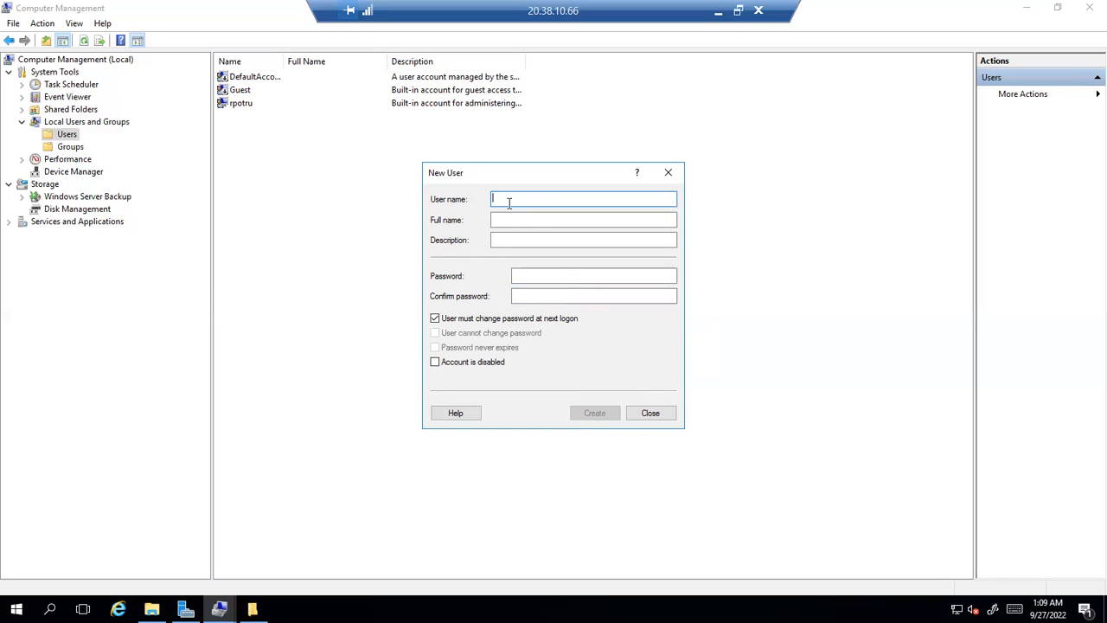
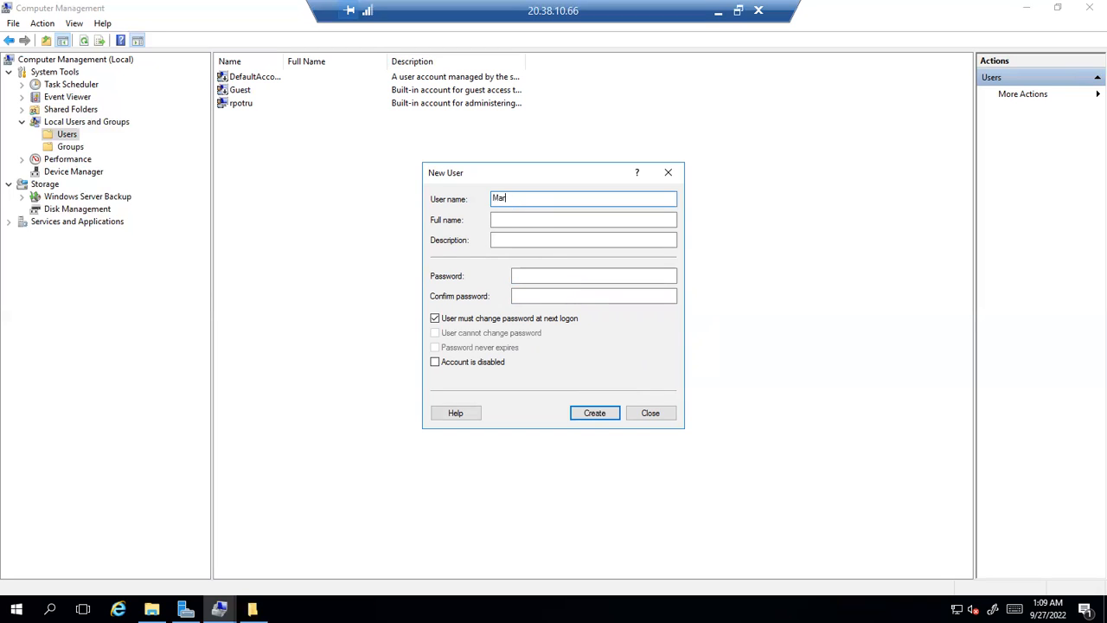
key("Tab")
left_click(533, 200)
key("BackSpace")
key("BackSpace")
key("BackSpace")
key("Tab")
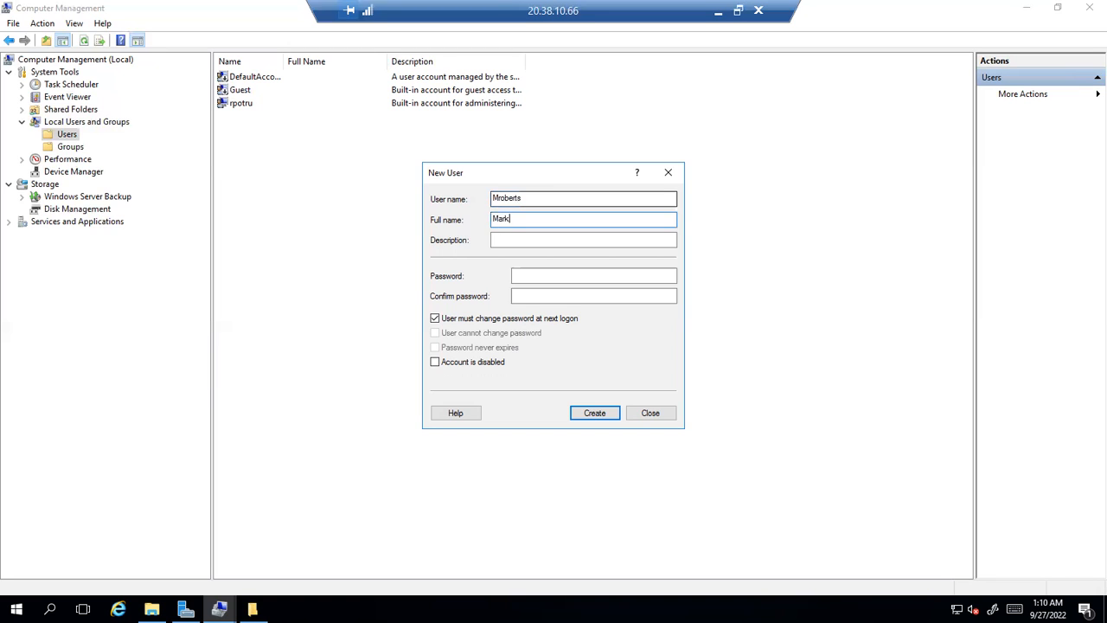
key("Tab")
Set the second user's password without next-logon change, create it, and close the form
left_click(550, 274)
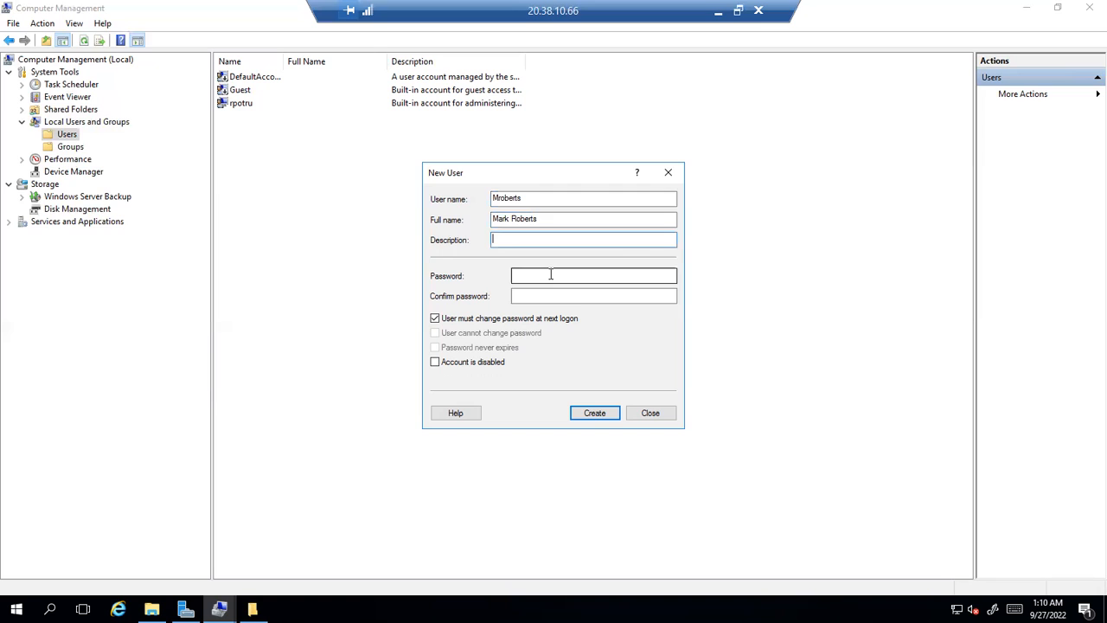
type("•••••••••••••")
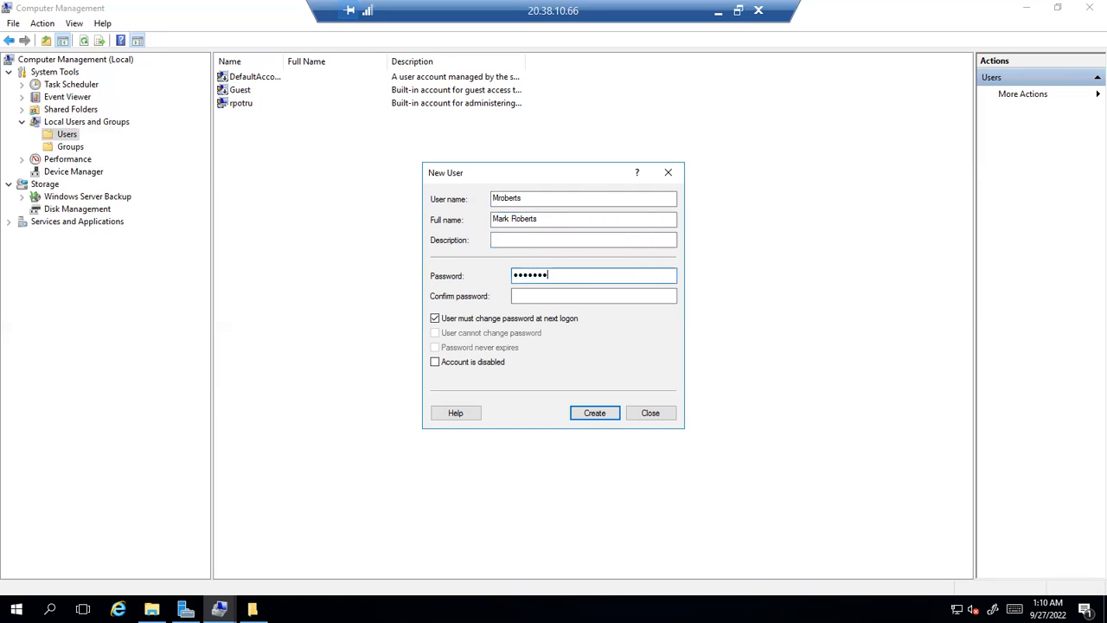
type("••••")
key("Tab")
type("•••••••••••••••••")
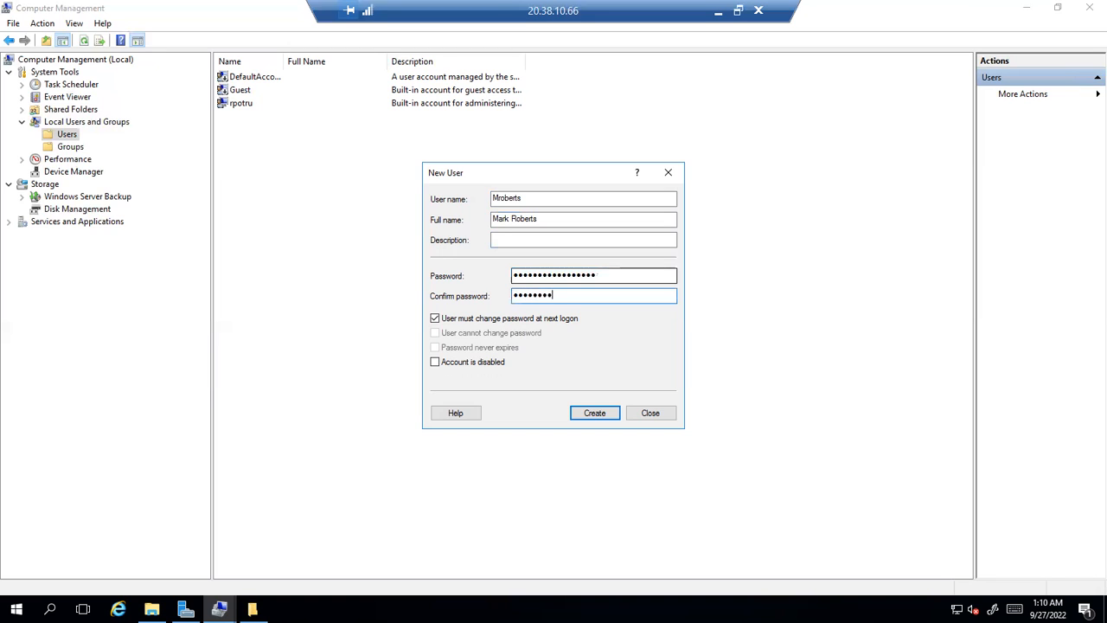
type("•")
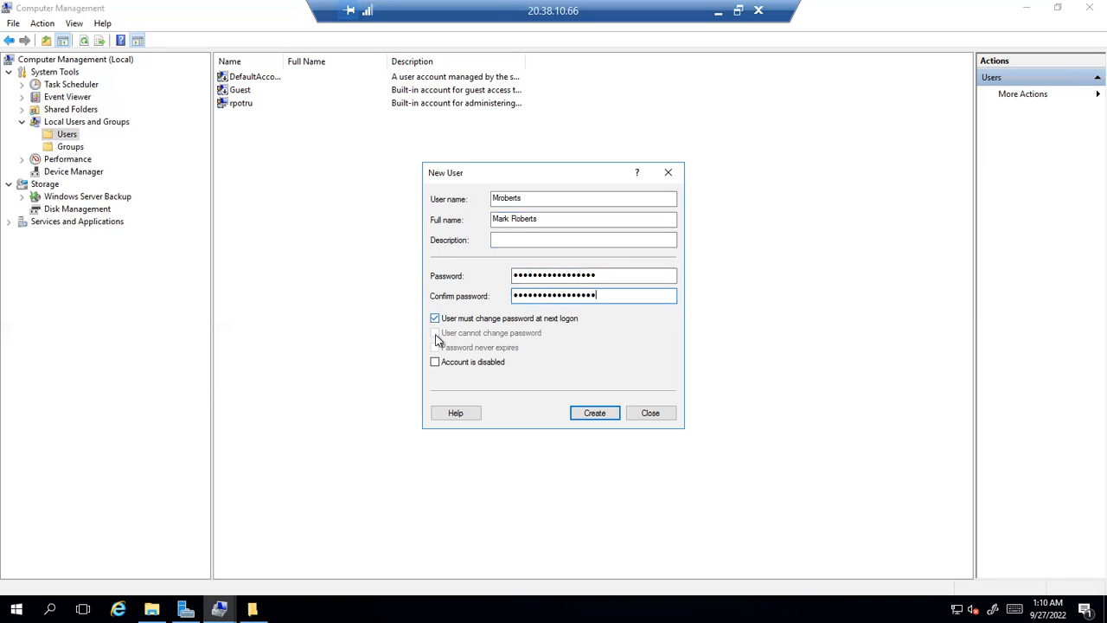
left_click(435, 318)
left_click(594, 412)
left_click(650, 414)
Refresh the Users list to check both new accounts, then open BA-Admins from Groups
right_click(557, 266)
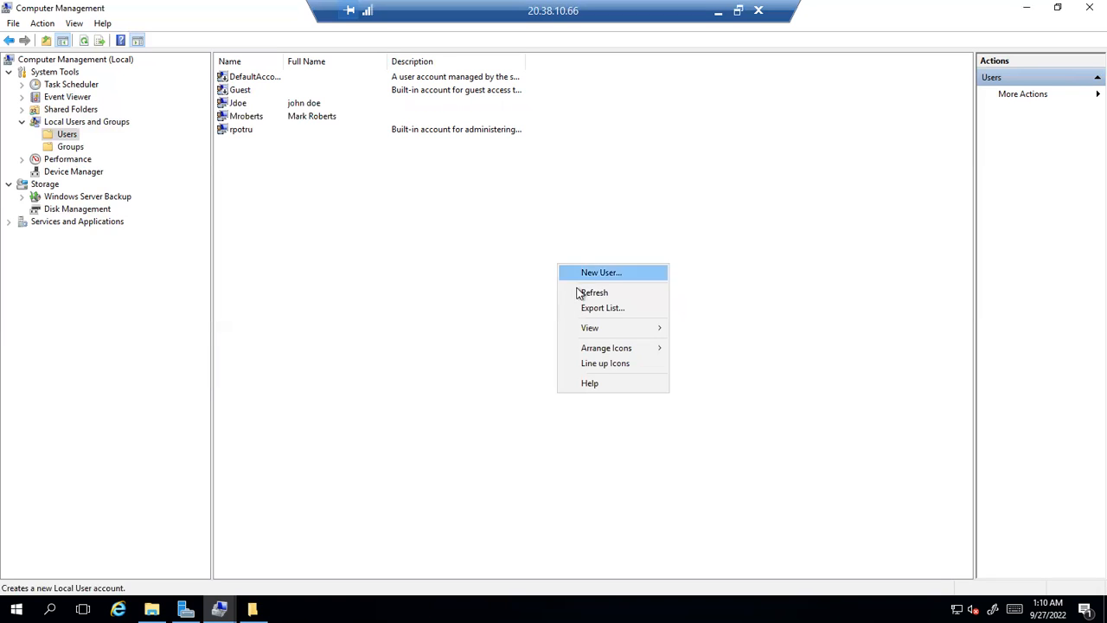
left_click(585, 293)
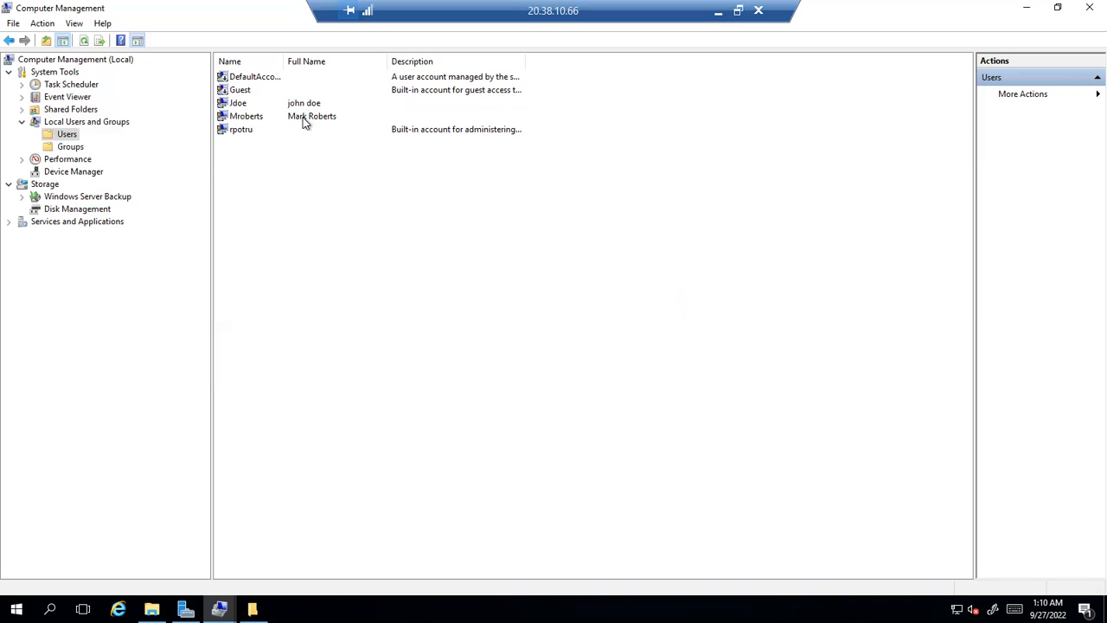
left_click(305, 121)
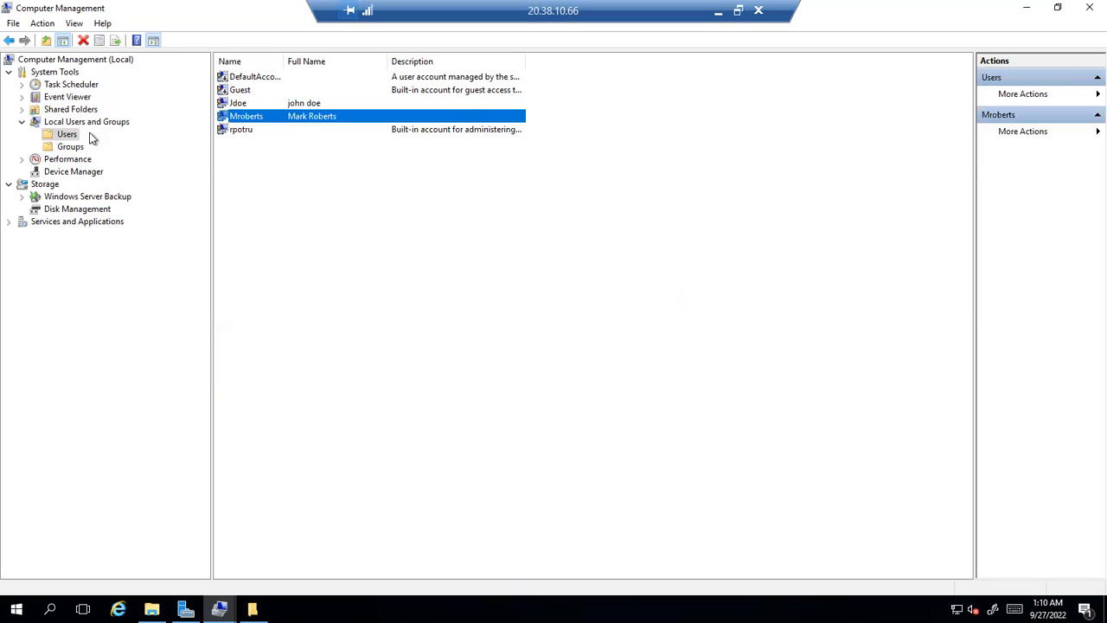
left_click(242, 104)
left_click(245, 120)
left_click(74, 149)
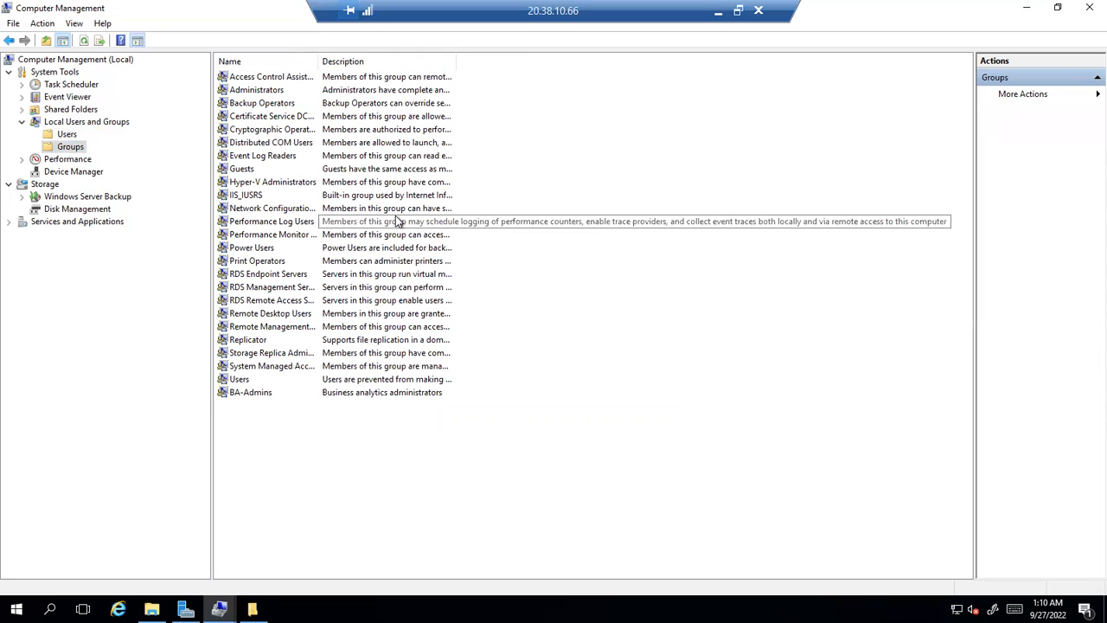
double_click(253, 394)
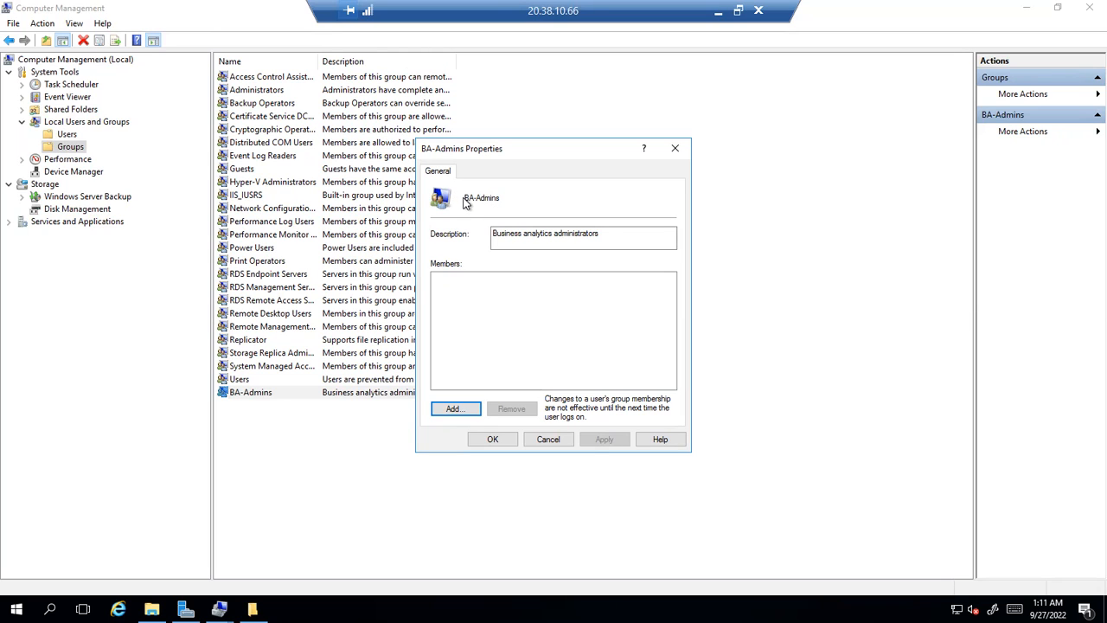
Add the first new user to BA-Admins, fixing its name until Check Names resolves it
left_click_drag(465, 198, 503, 201)
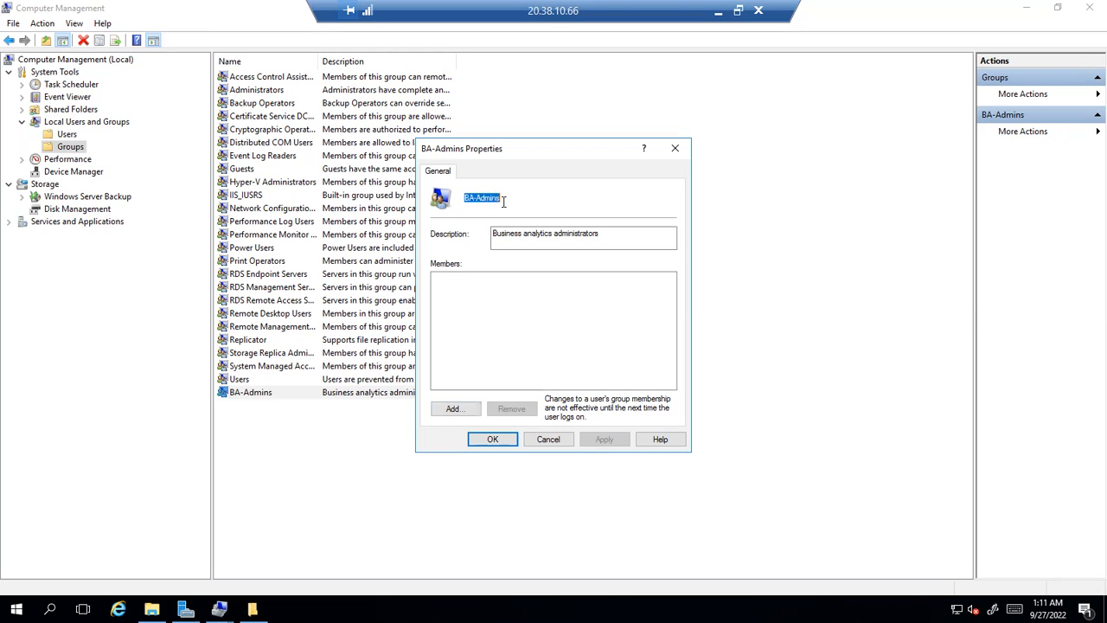
left_click(455, 409)
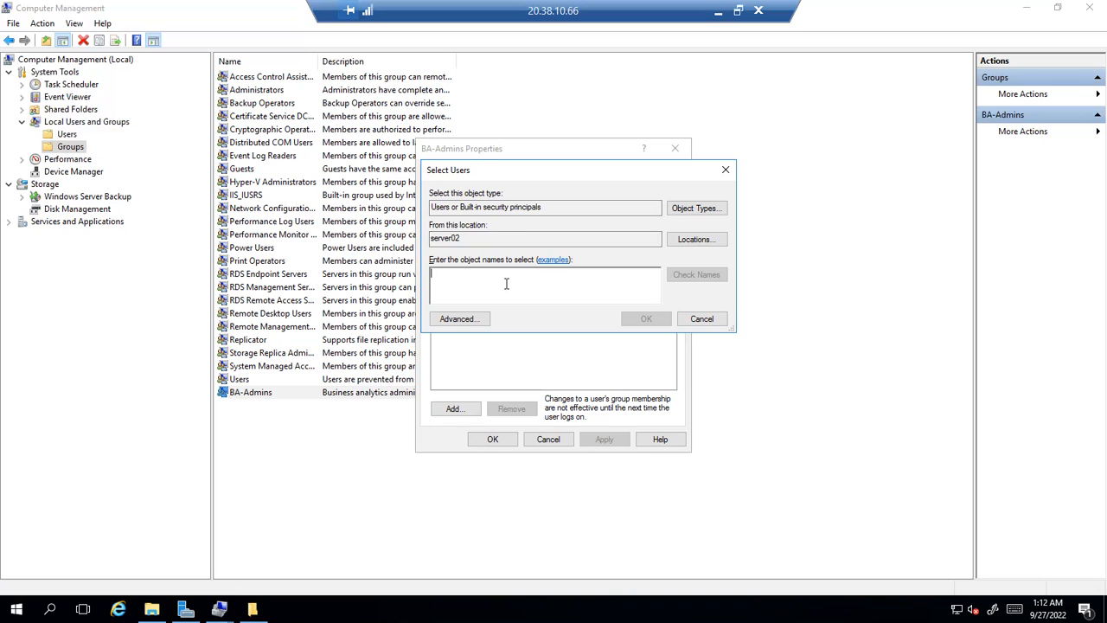
type("jdoe")
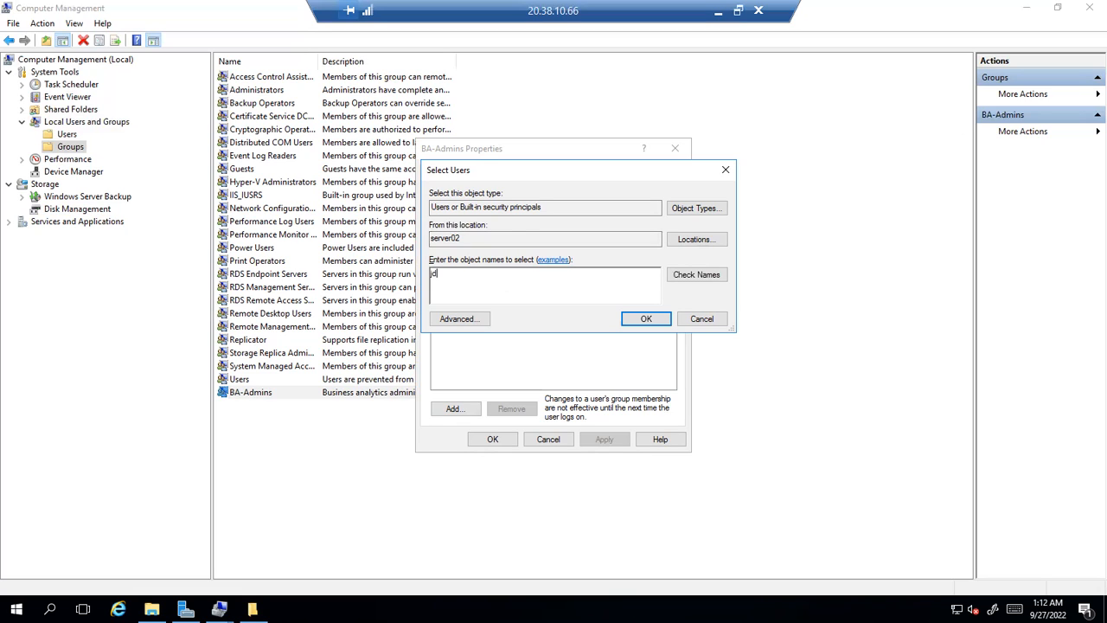
key("BackSpace")
key("BackSpace")
key("BackSpace")
key("BackSpace")
type("doe")
left_click(712, 275)
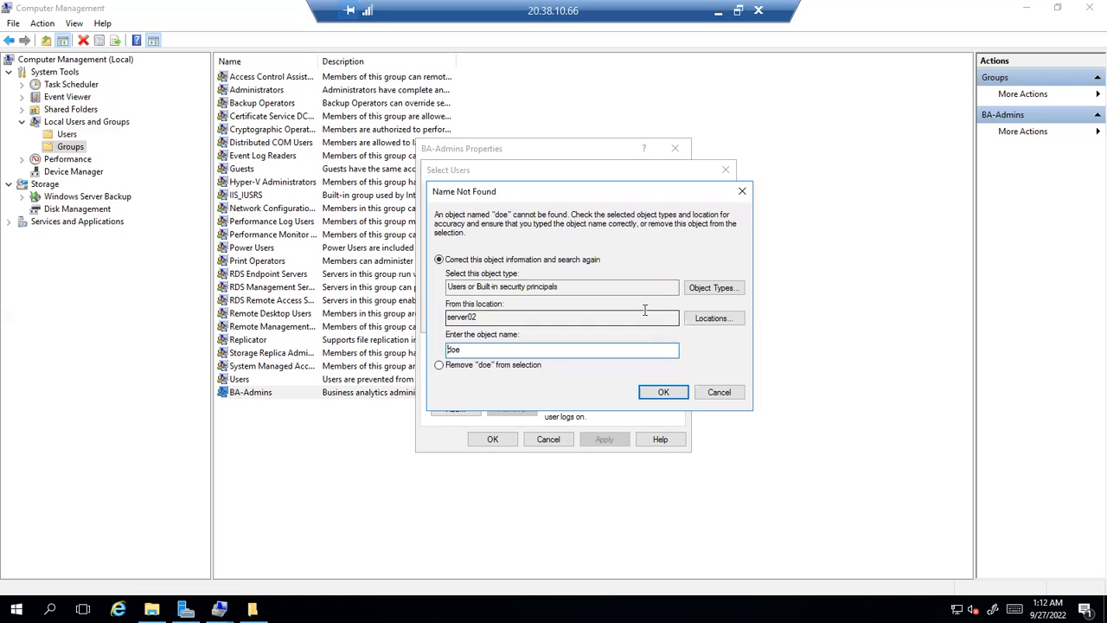
left_click(721, 393)
key("BackSpace")
key("BackSpace")
key("BackSpace")
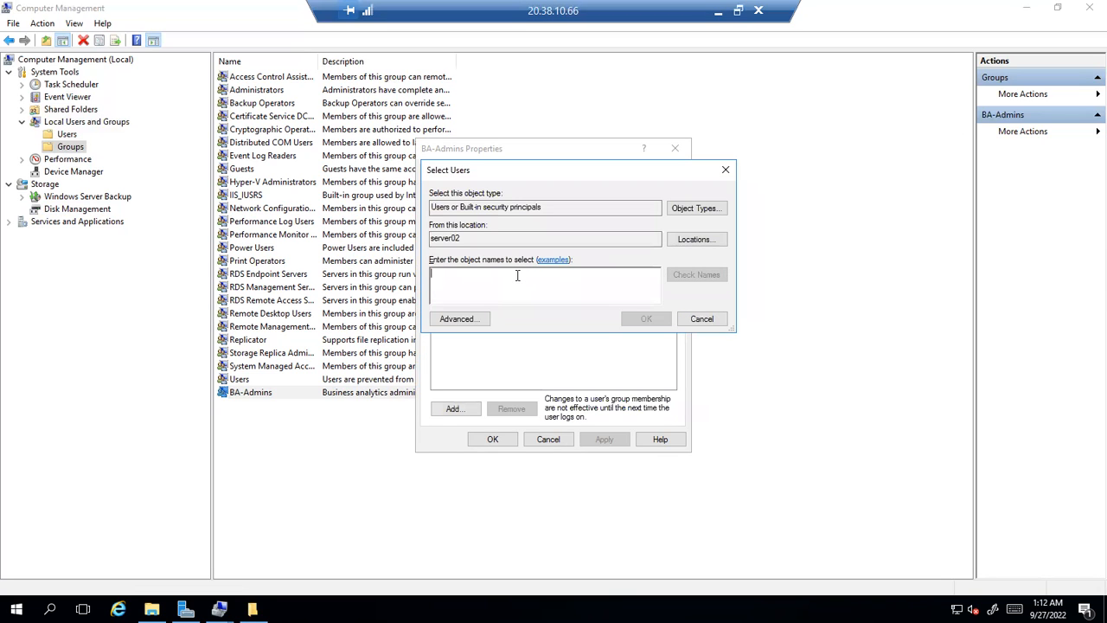
type("jdoe")
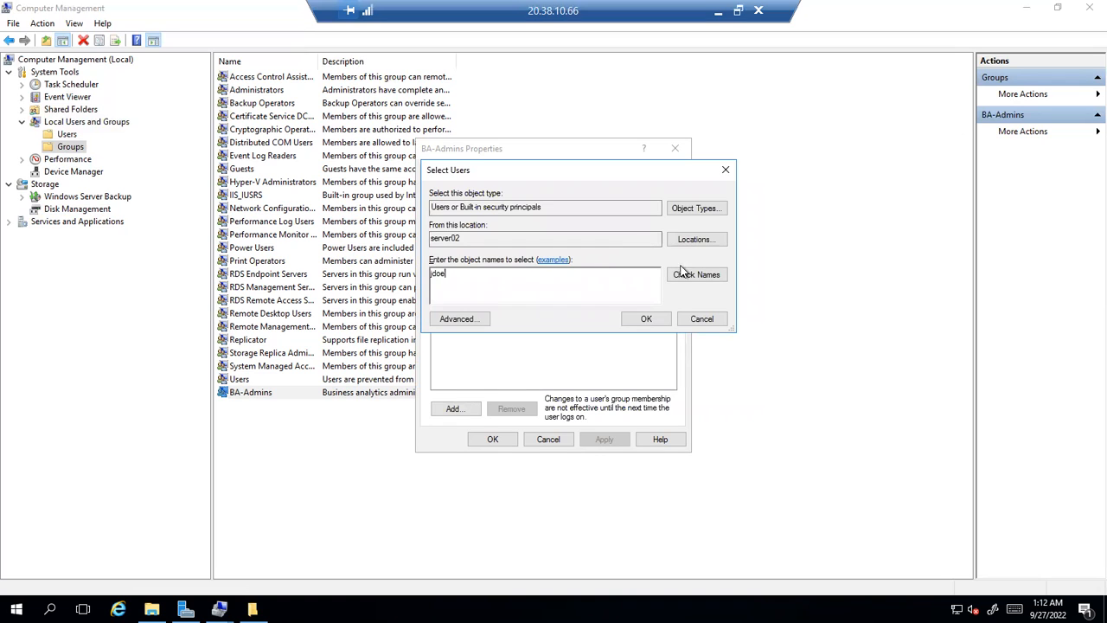
left_click(684, 274)
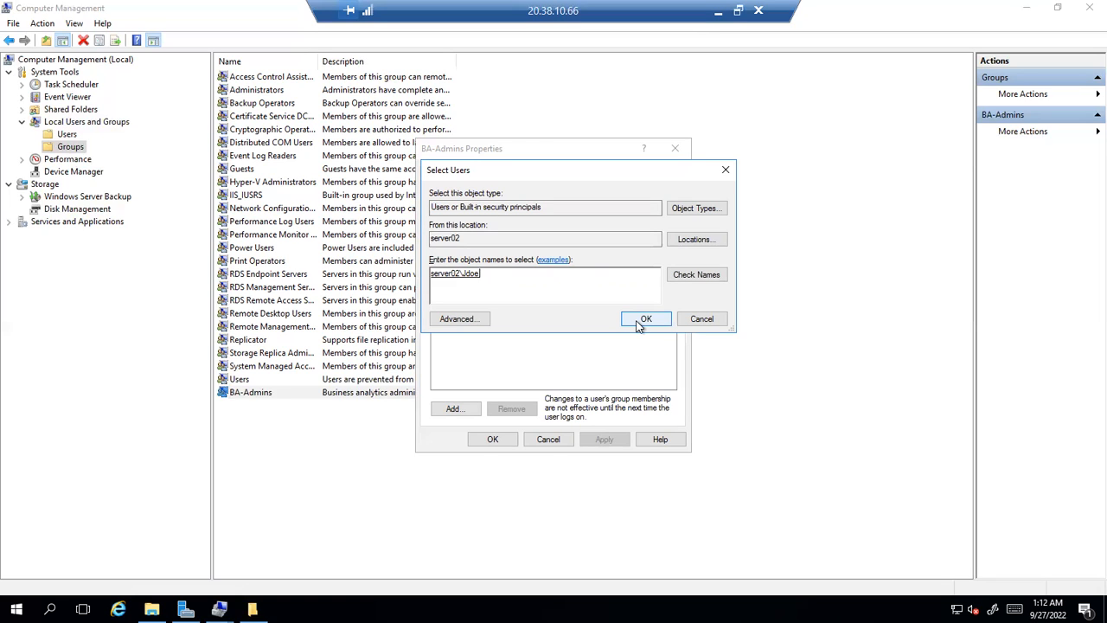
left_click(644, 319)
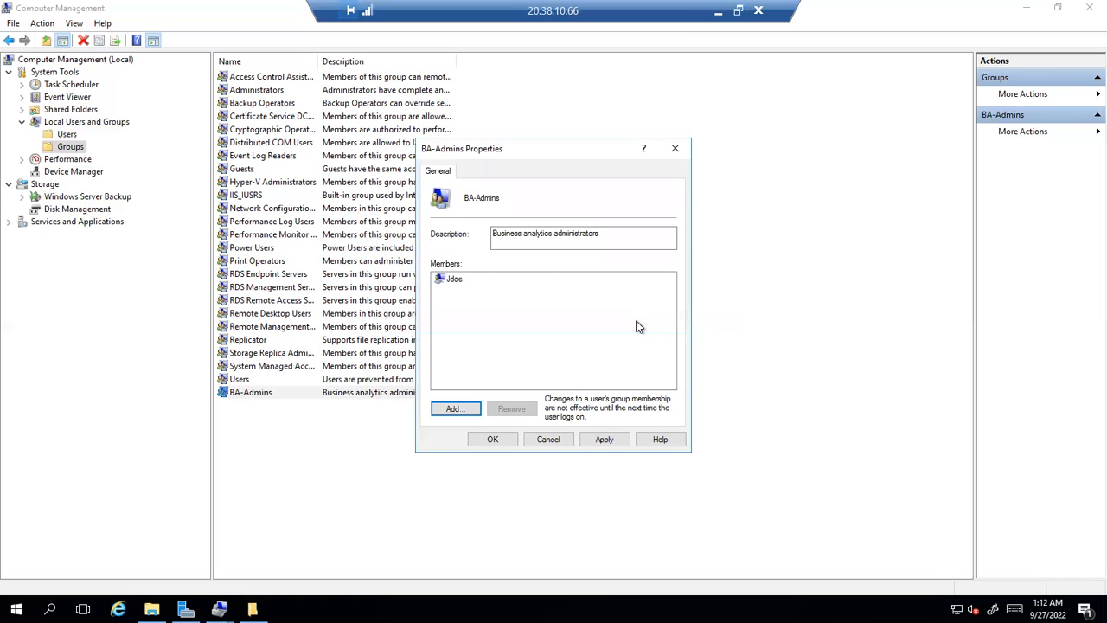
Add the corrected second user name to BA-Admins and save the group membership
left_click(457, 410)
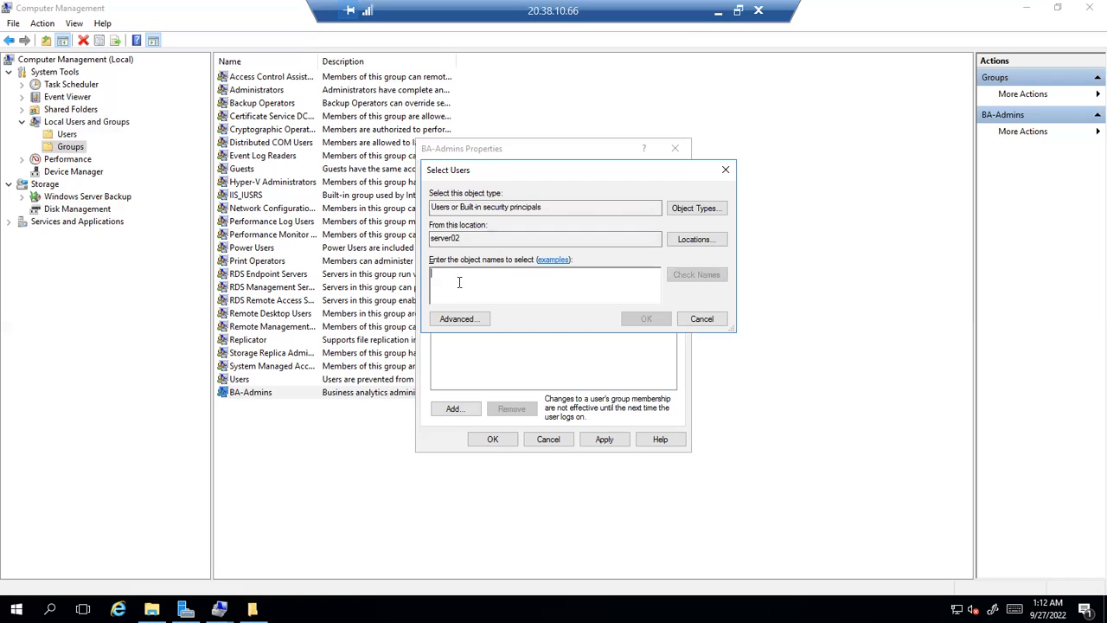
type("roberts")
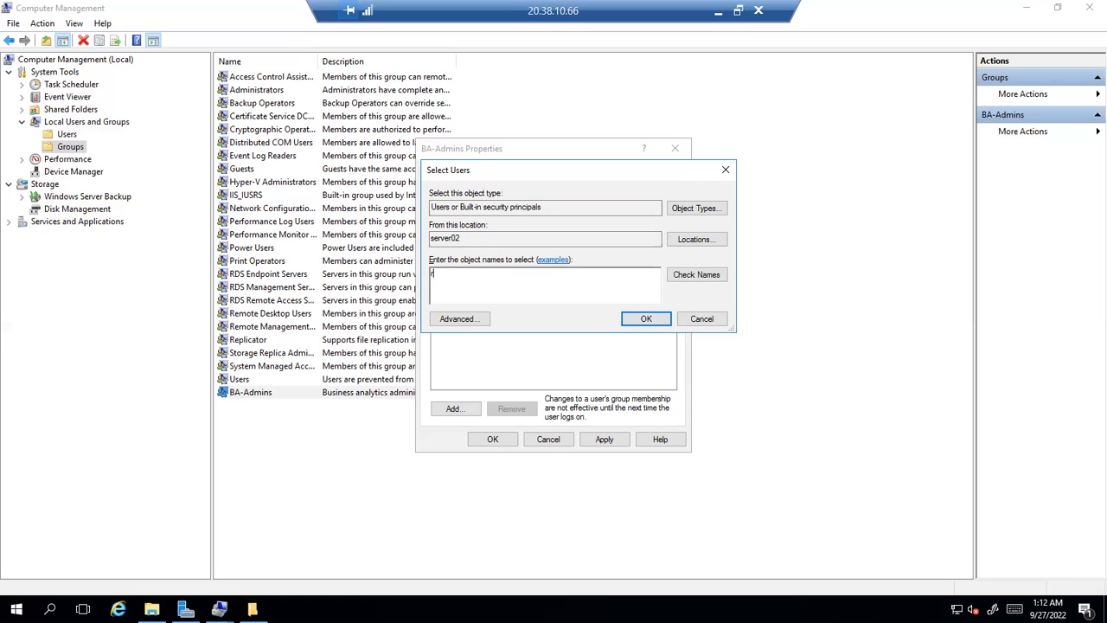
key("Return")
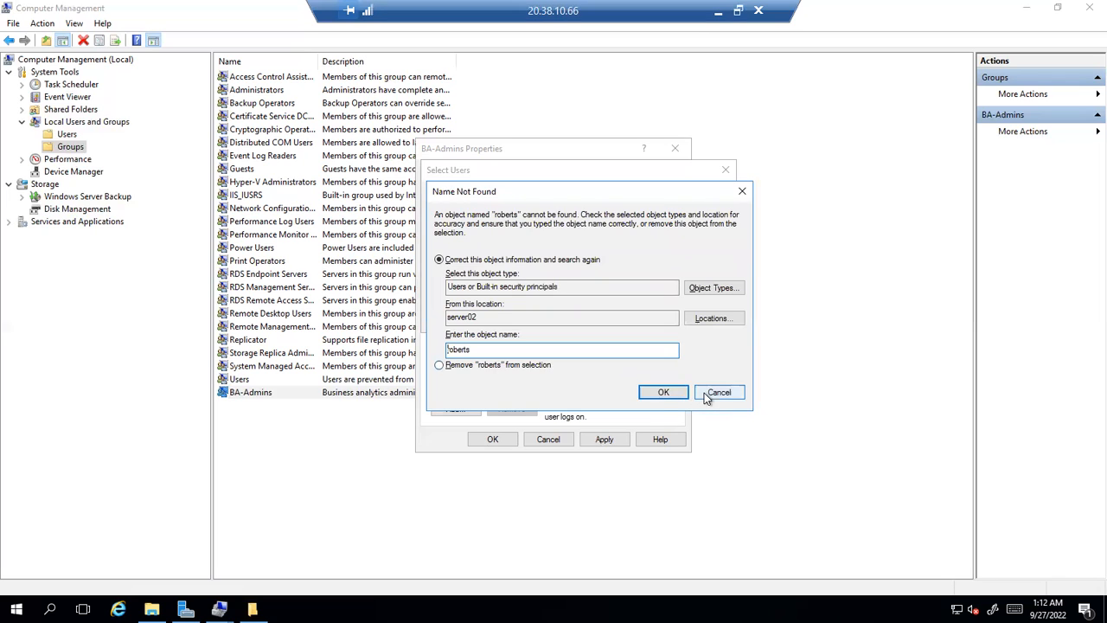
left_click(717, 392)
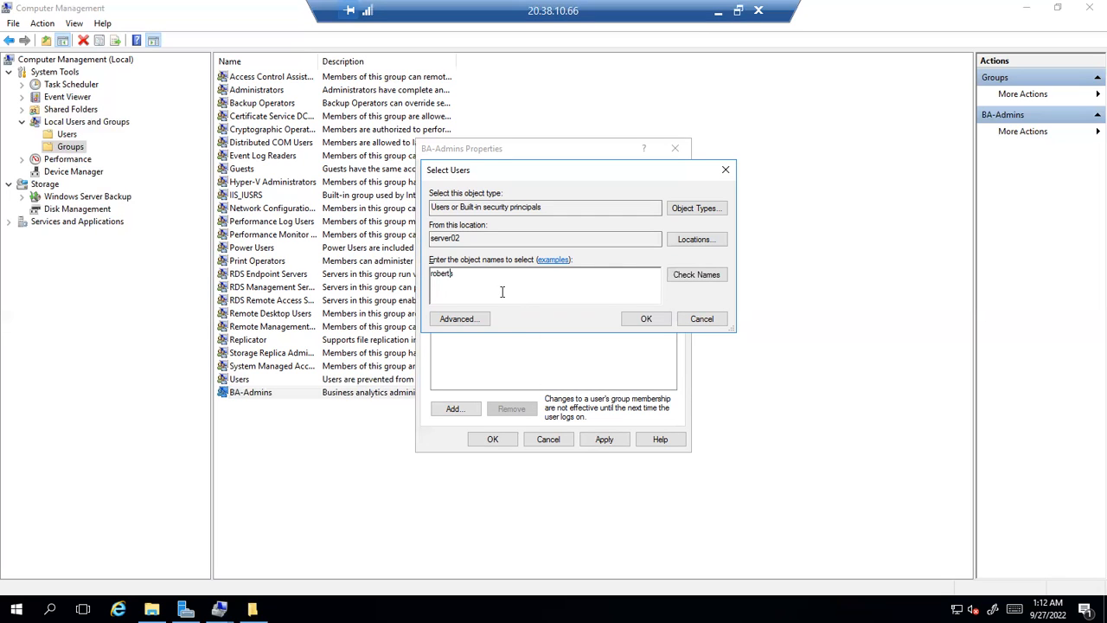
type("m")
left_click(690, 282)
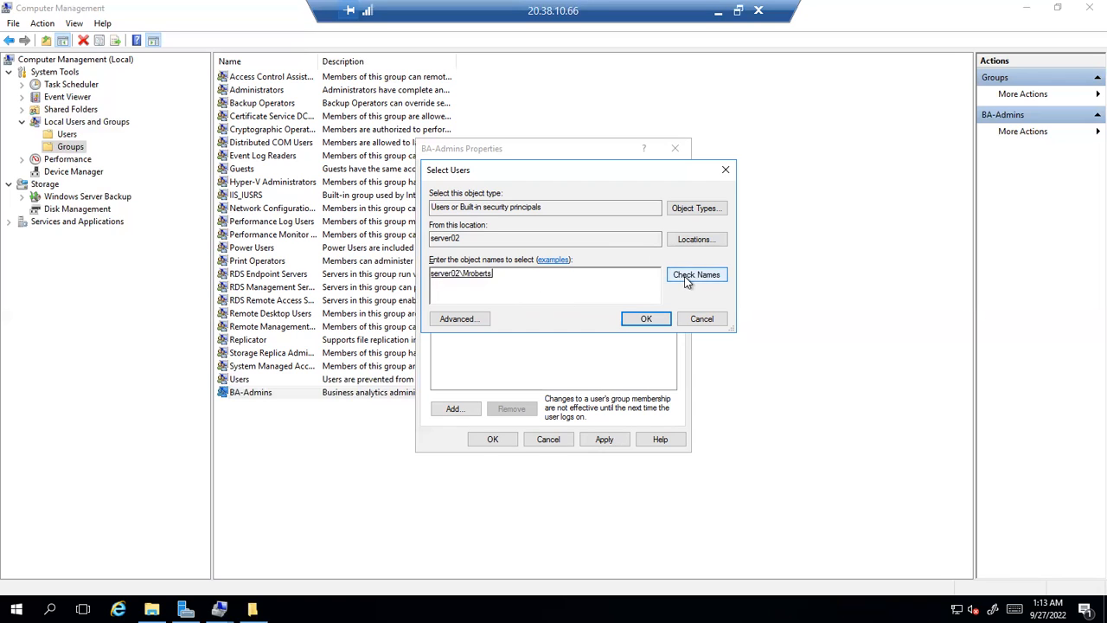
left_click(634, 321)
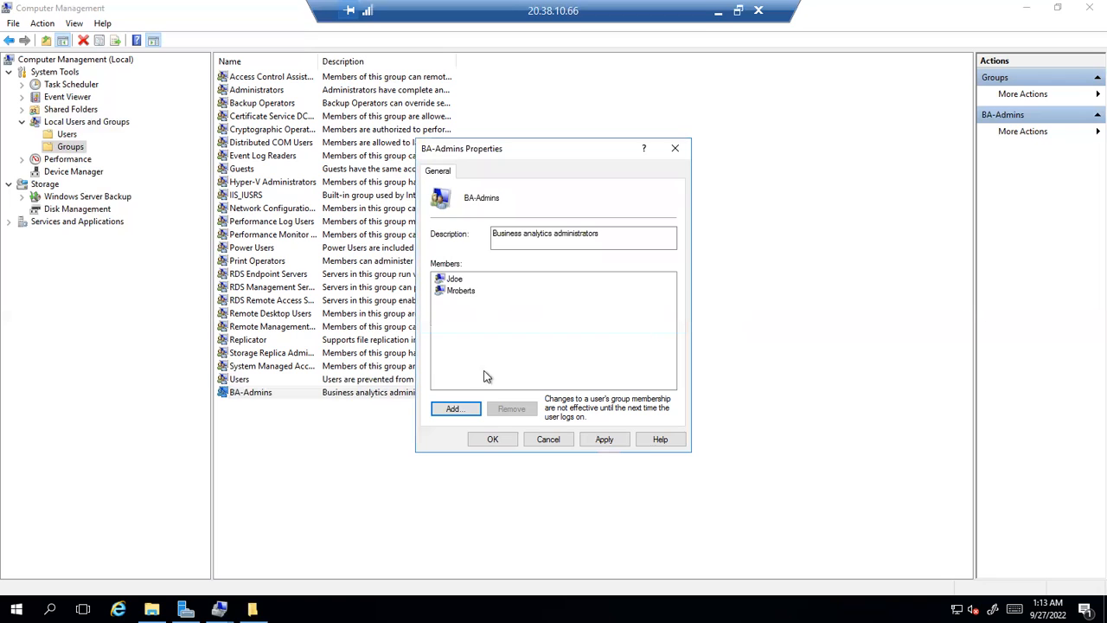
left_click(492, 439)
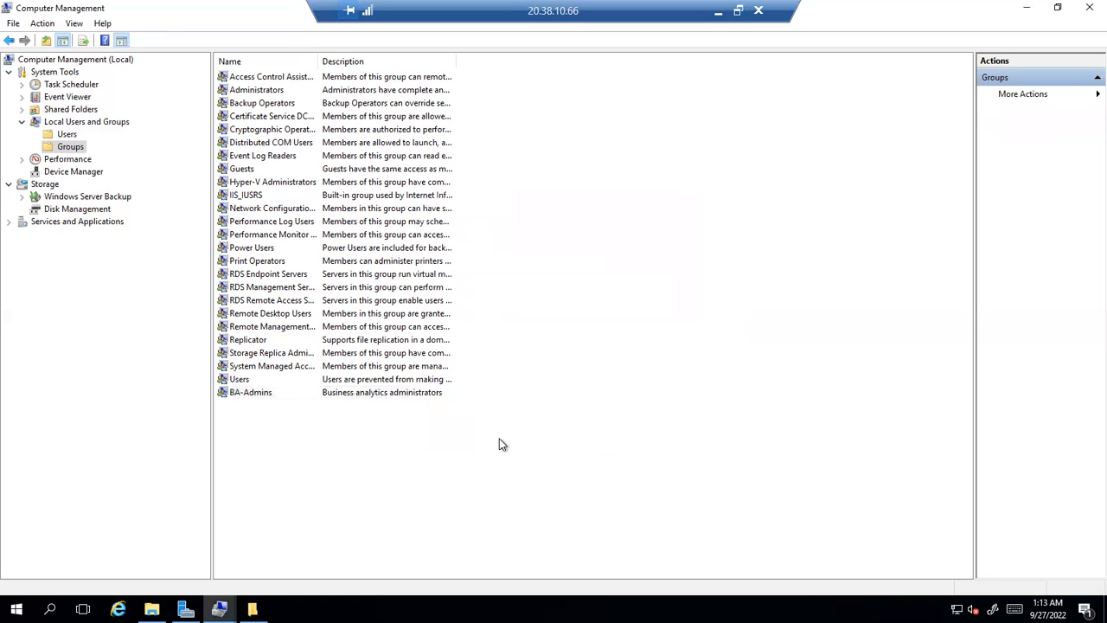
Verify BA-Admins' members, then return to the Admin-backups permissions editor
double_click(248, 394)
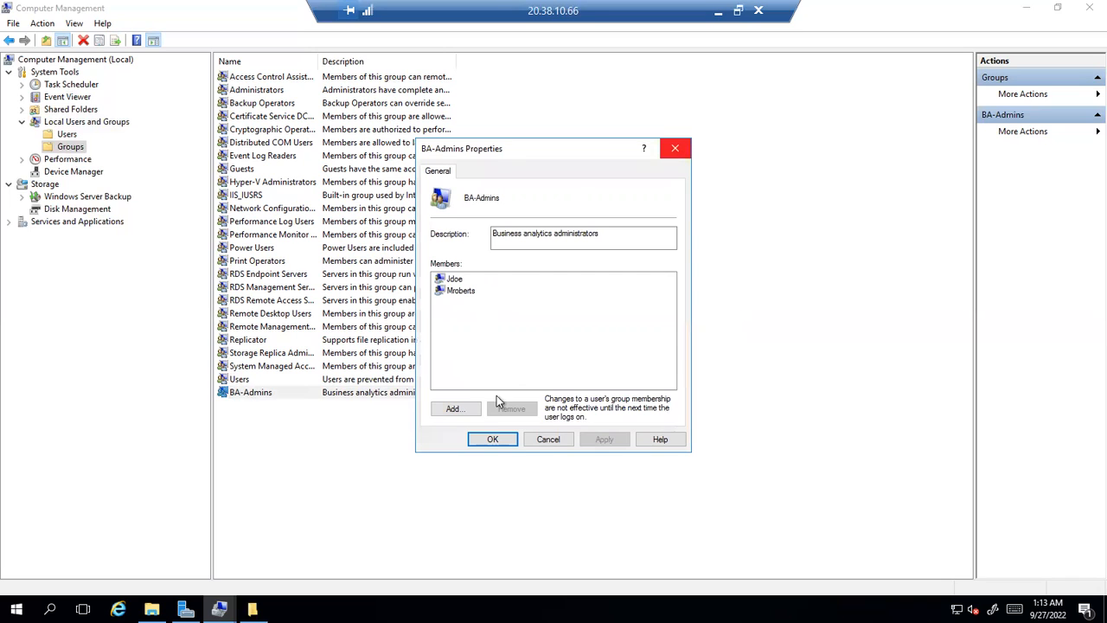
left_click(673, 148)
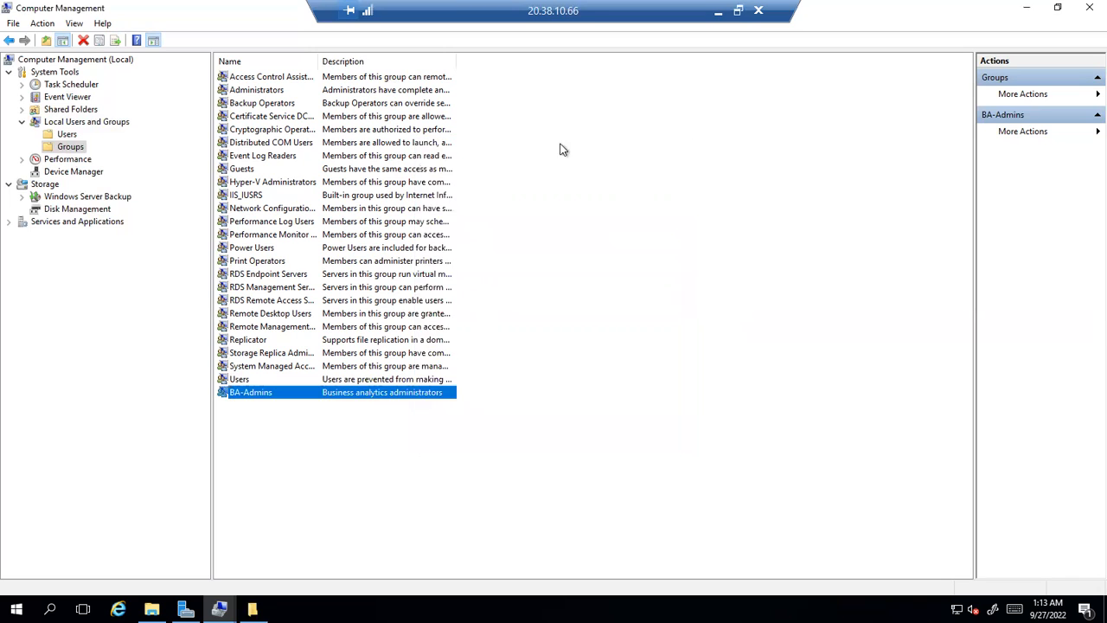
left_click(66, 136)
left_click(69, 148)
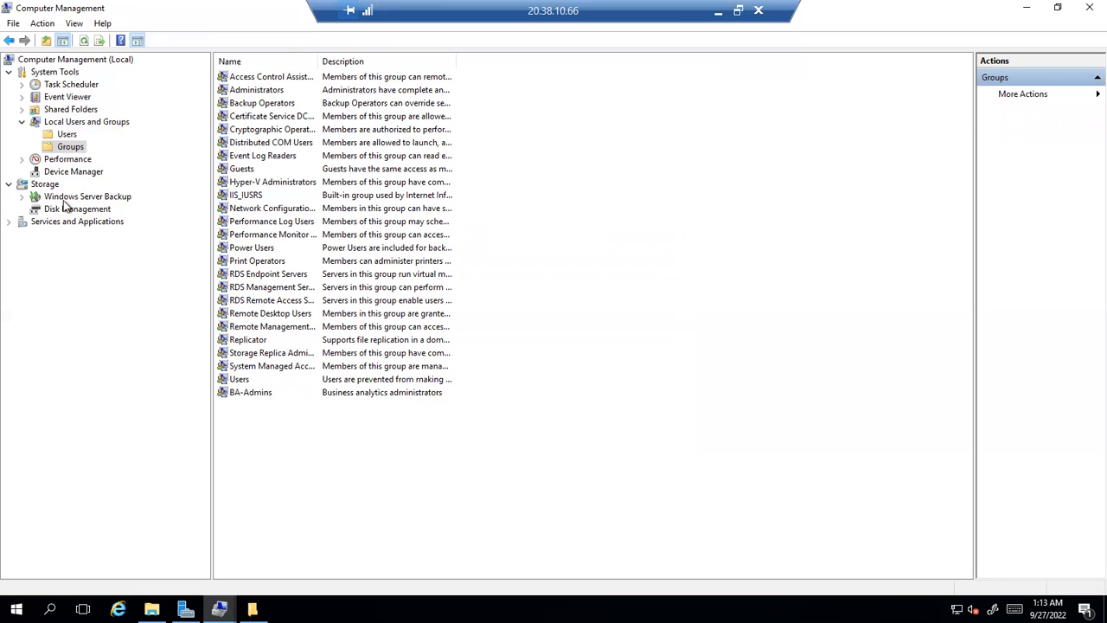
left_click(251, 608)
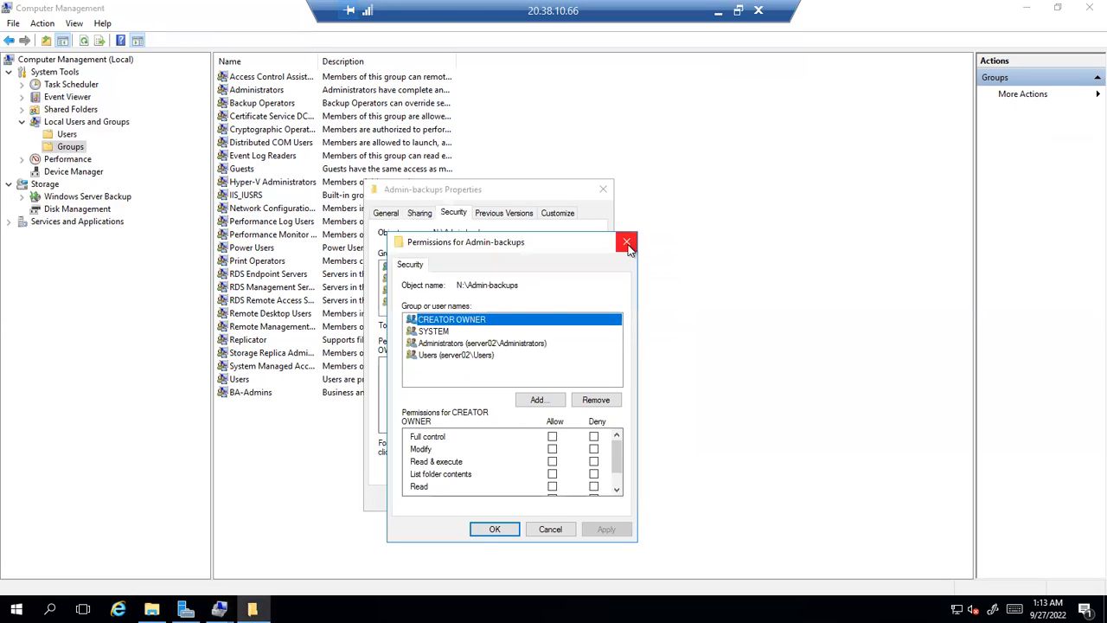
left_click(718, 11)
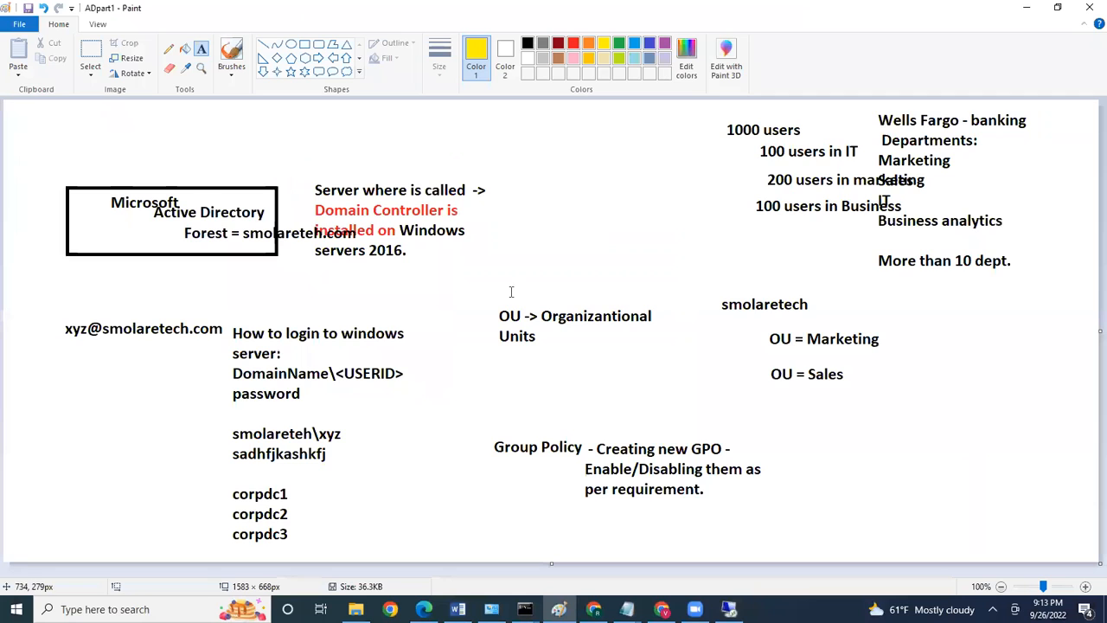
left_click(458, 609)
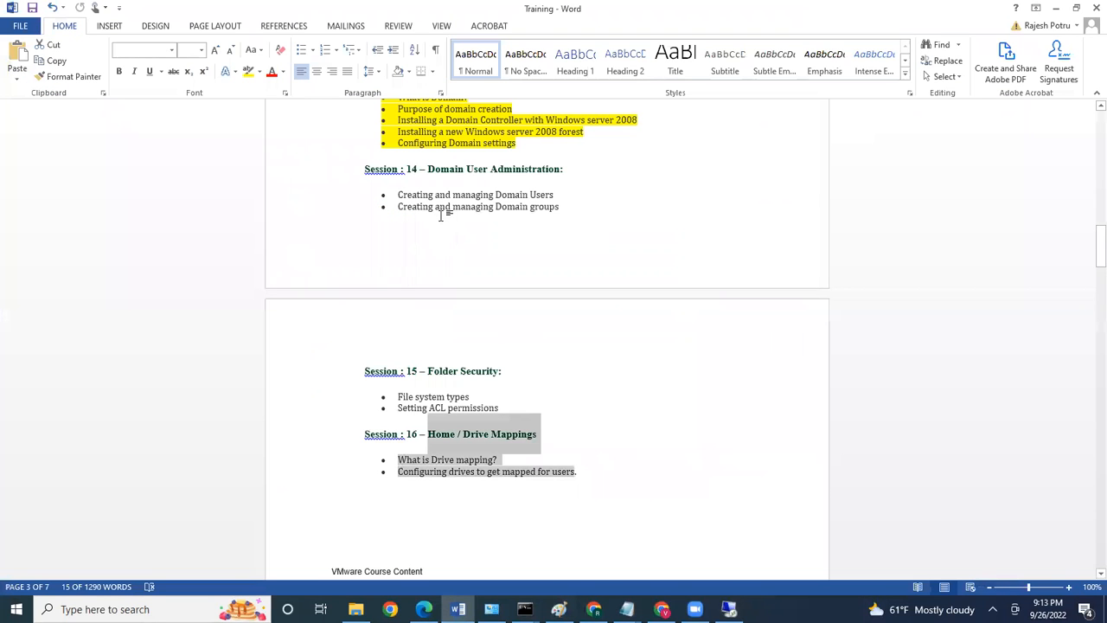
double_click(450, 301)
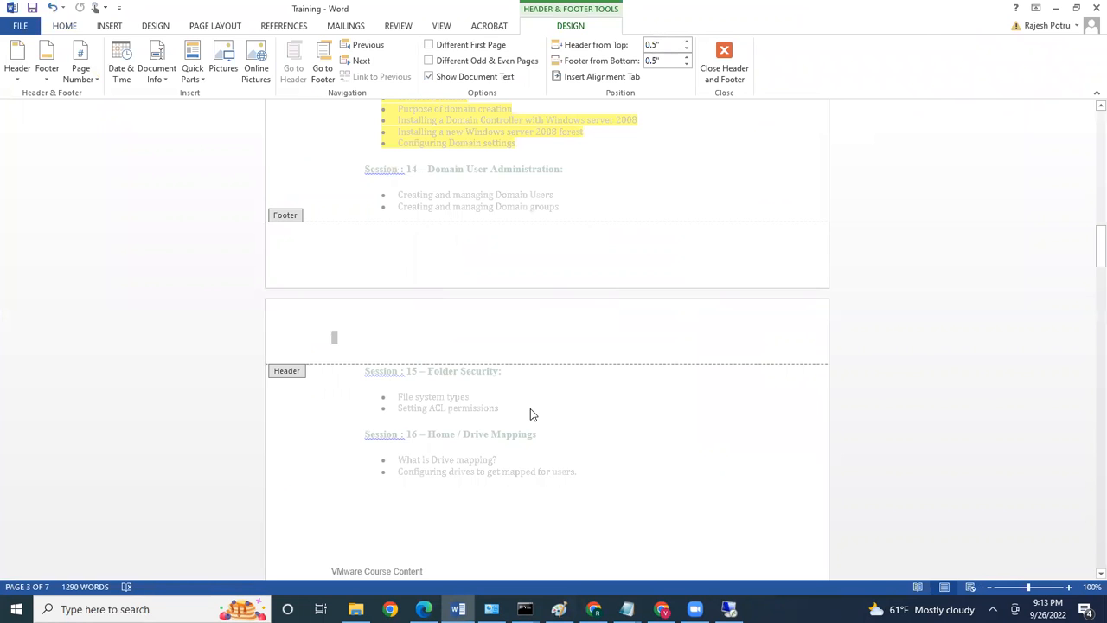
key("Escape")
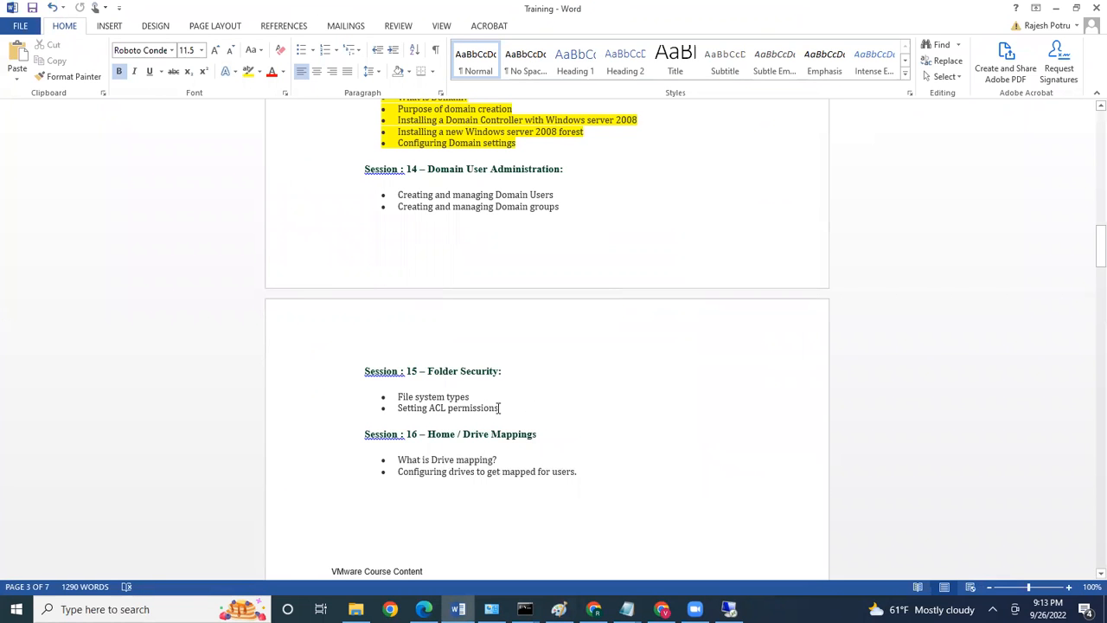
left_click_drag(502, 407, 398, 396)
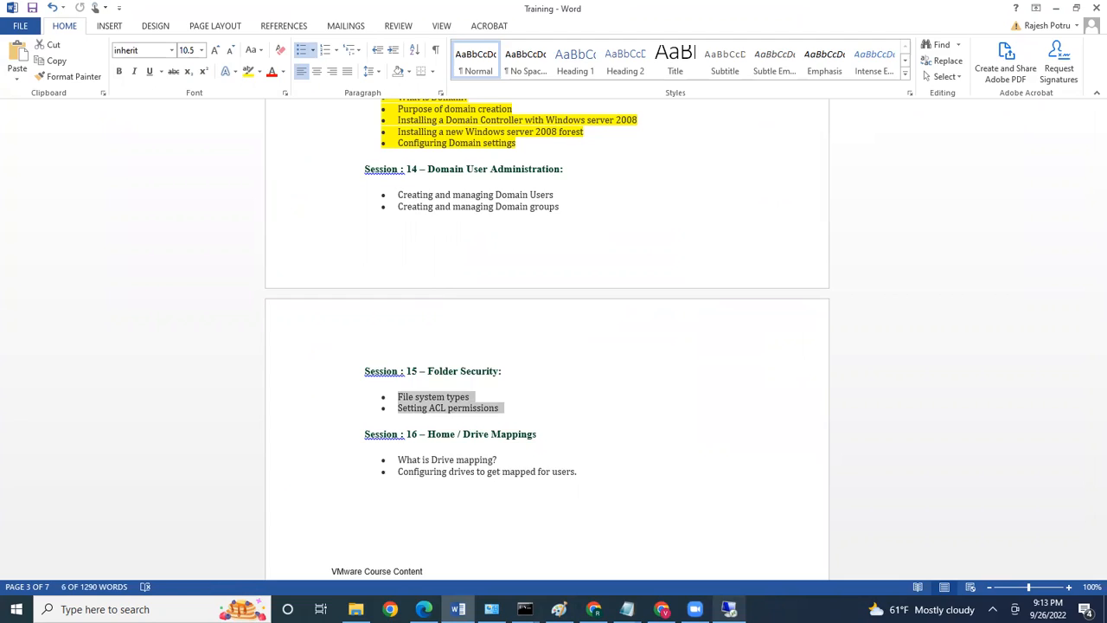
left_click(729, 608)
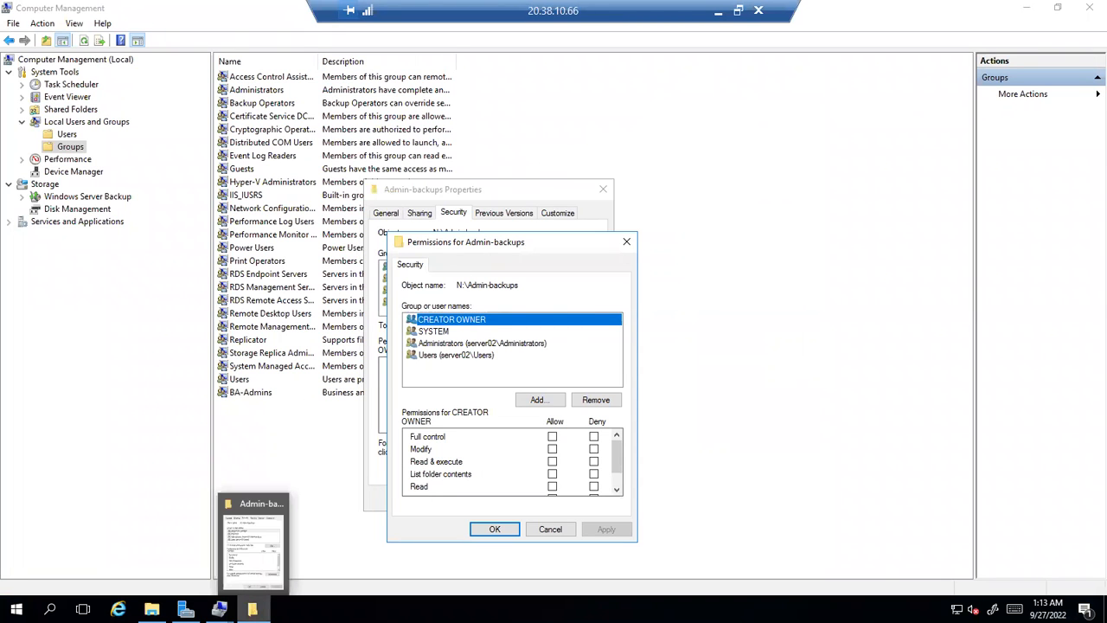
Close and reopen the Admin-backups permissions editor
left_click(253, 609)
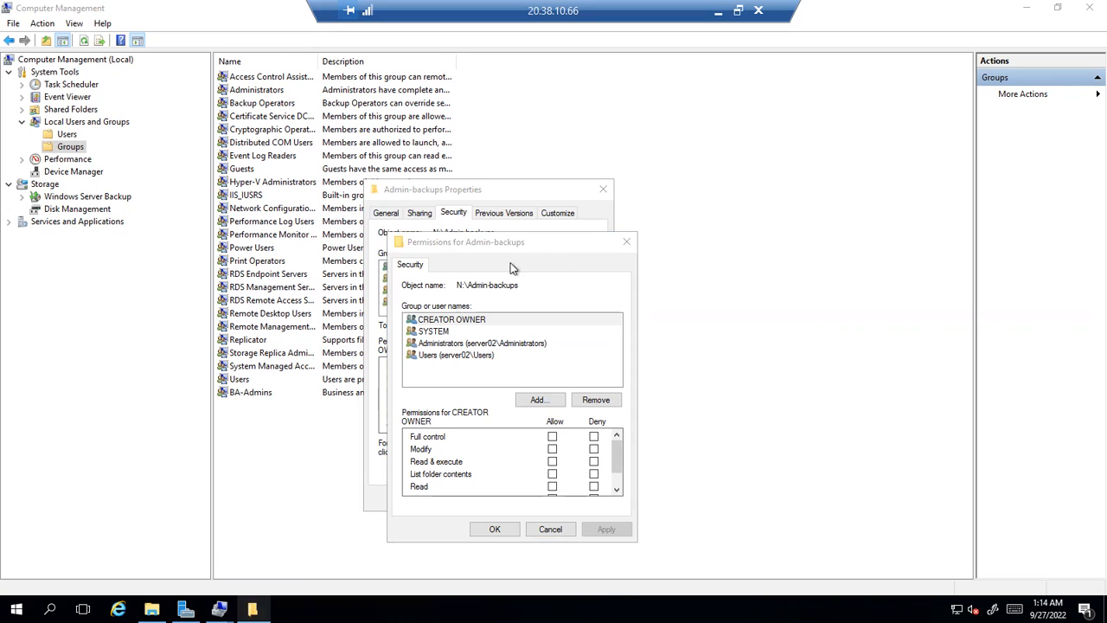
left_click_drag(555, 246, 674, 211)
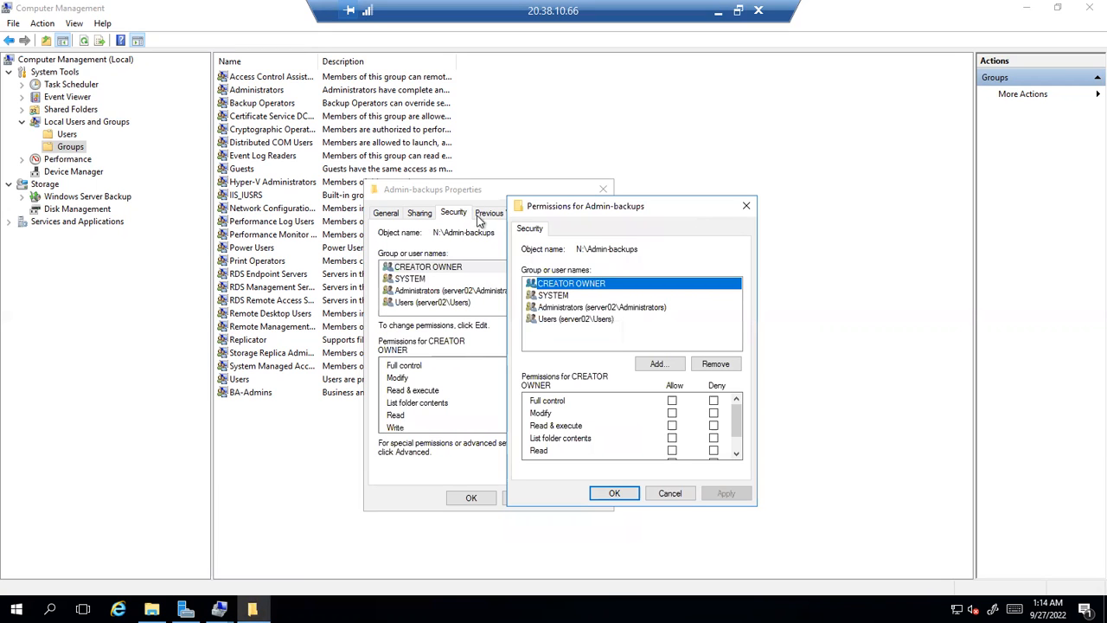
left_click(743, 208)
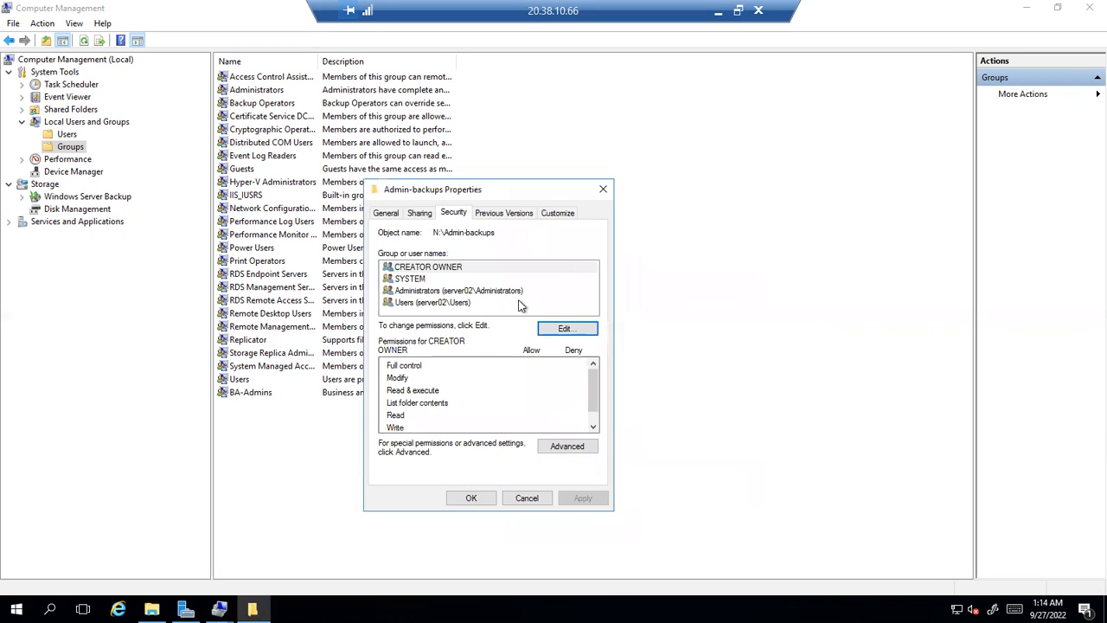
left_click(565, 326)
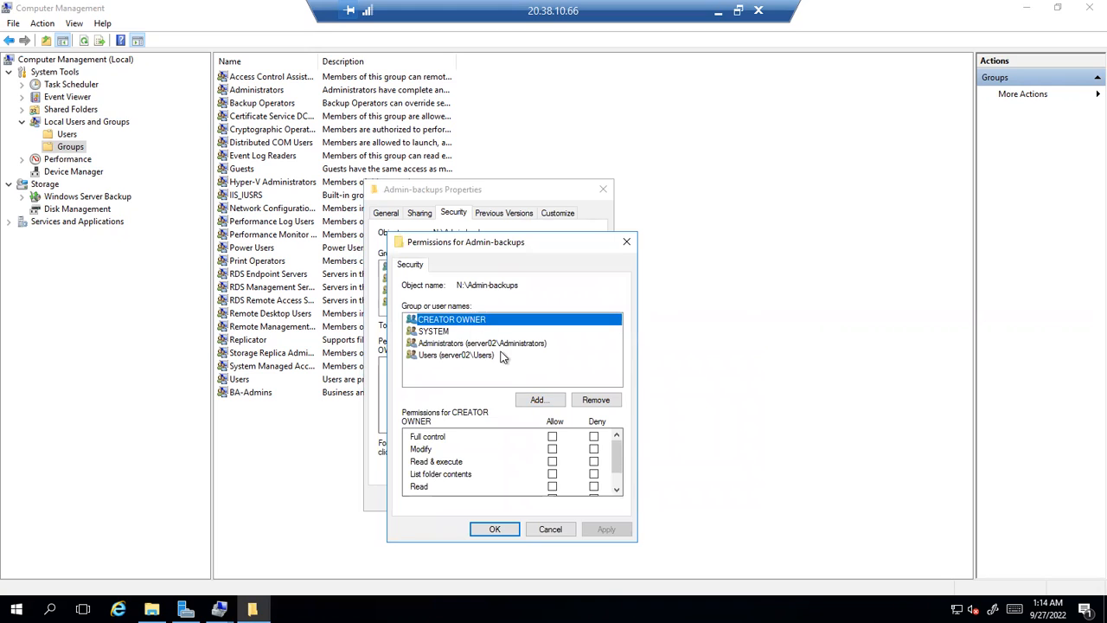
Add the BA-Admins group to the folder, replacing a mistyped 'BATCH' entry
left_click(531, 403)
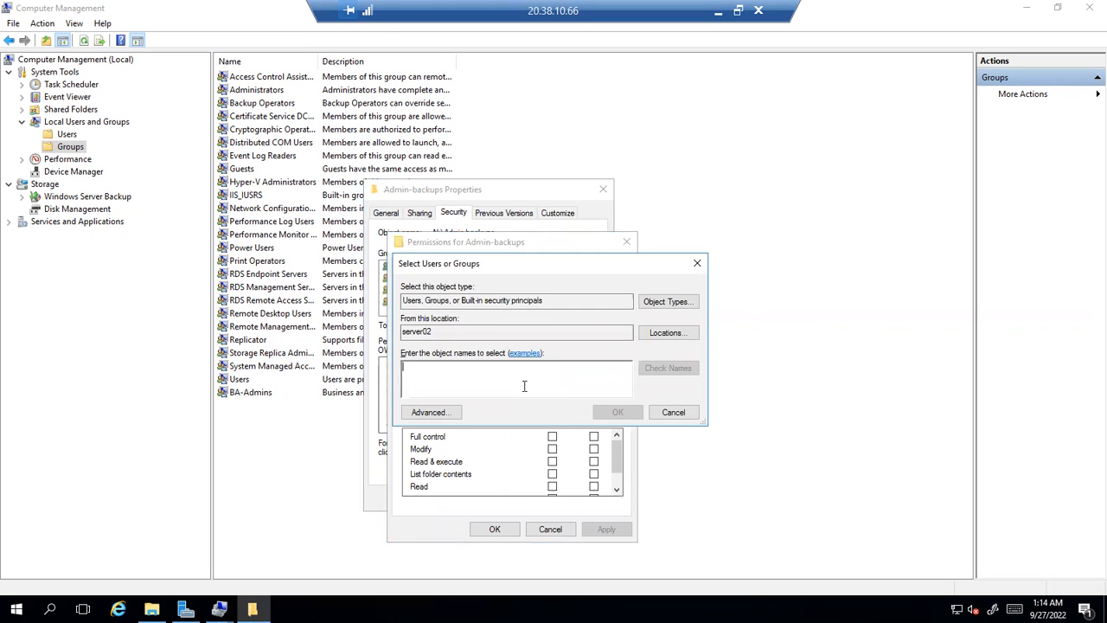
type("BATCH")
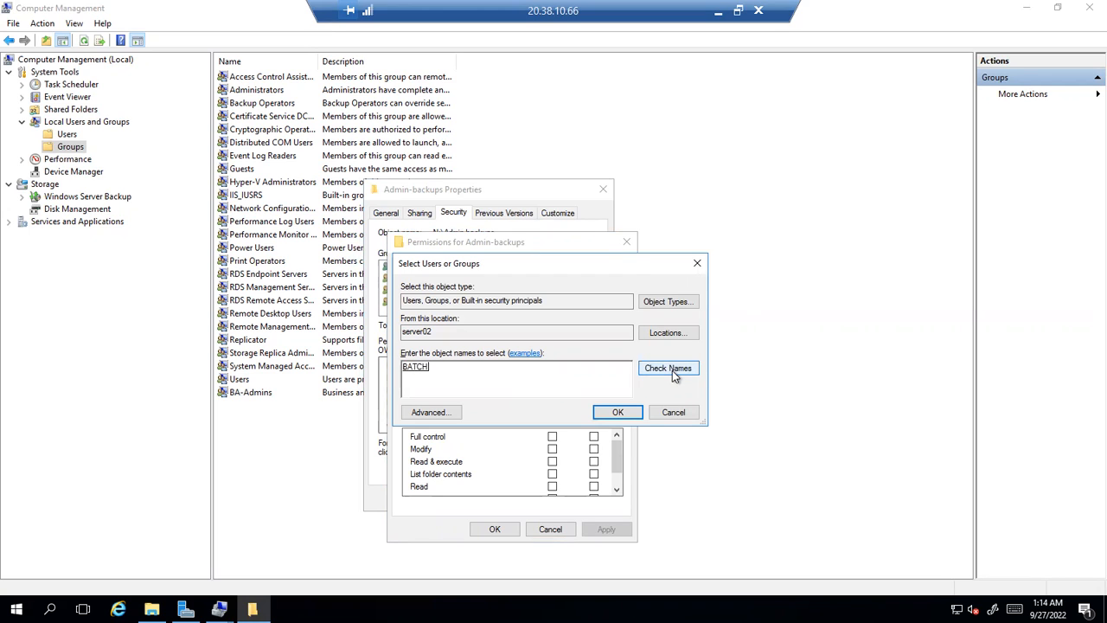
key("BackSpace")
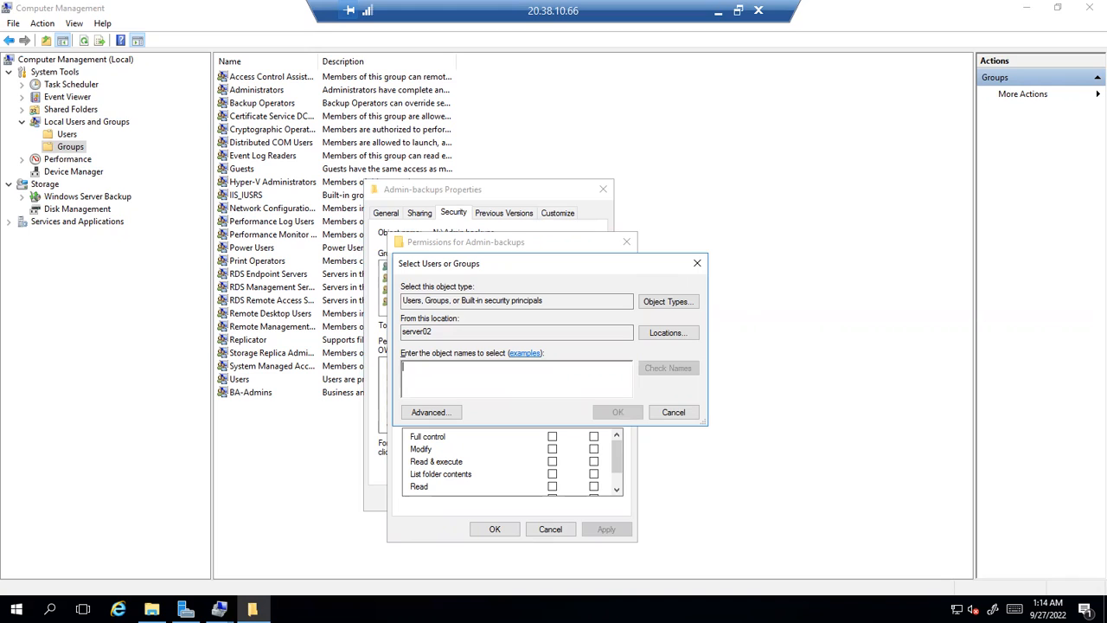
type("BA-Admins")
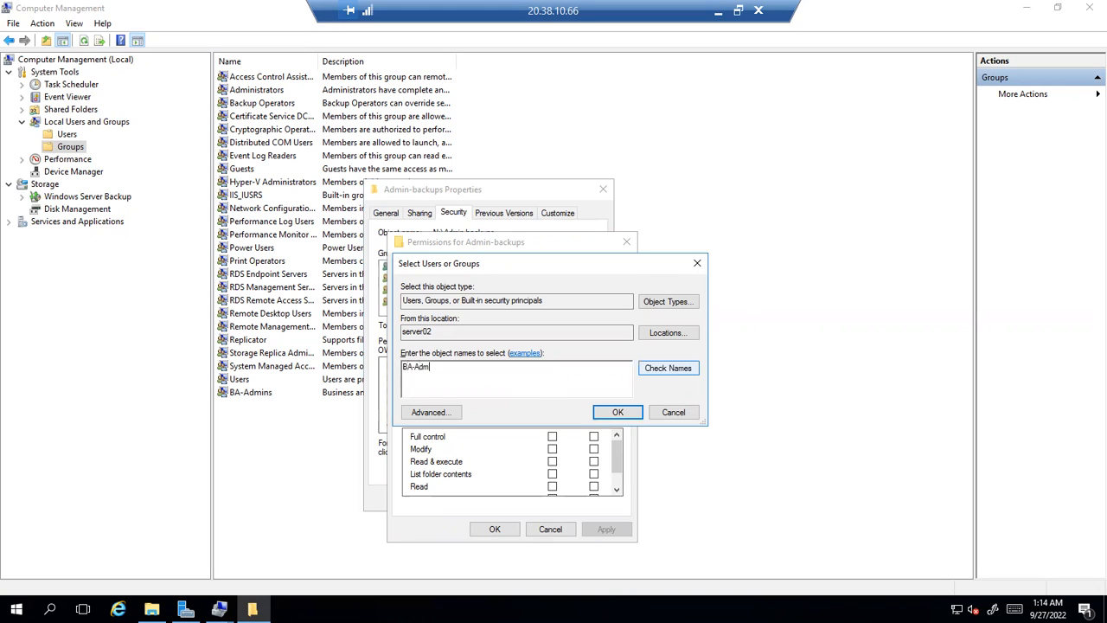
key("Return")
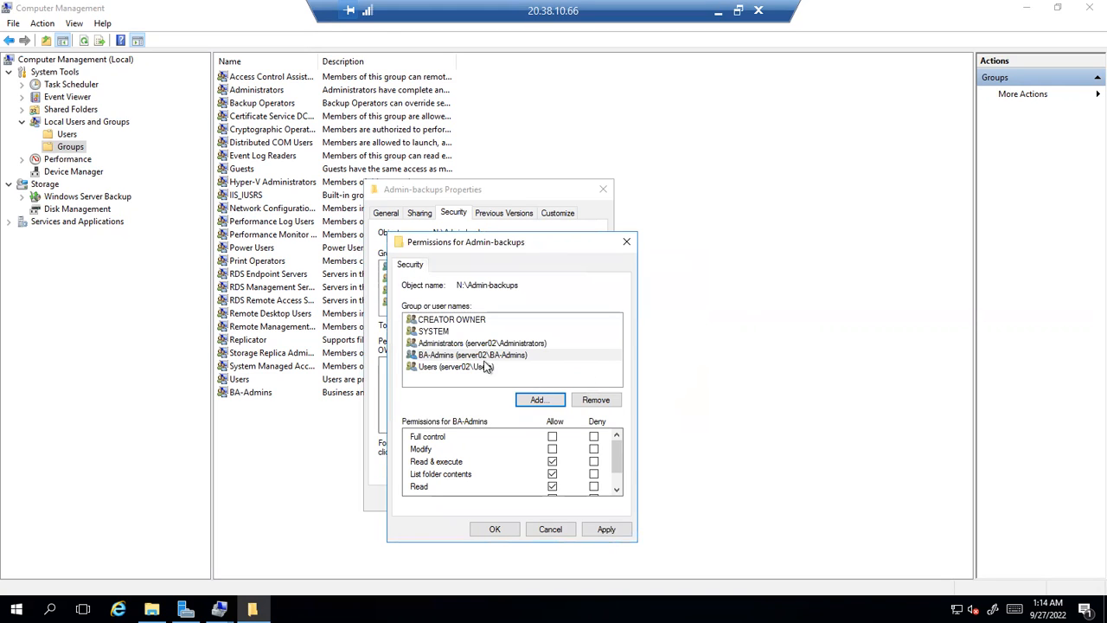
Select BA-Admins and tick Full control in its Allow permissions
left_click(472, 359)
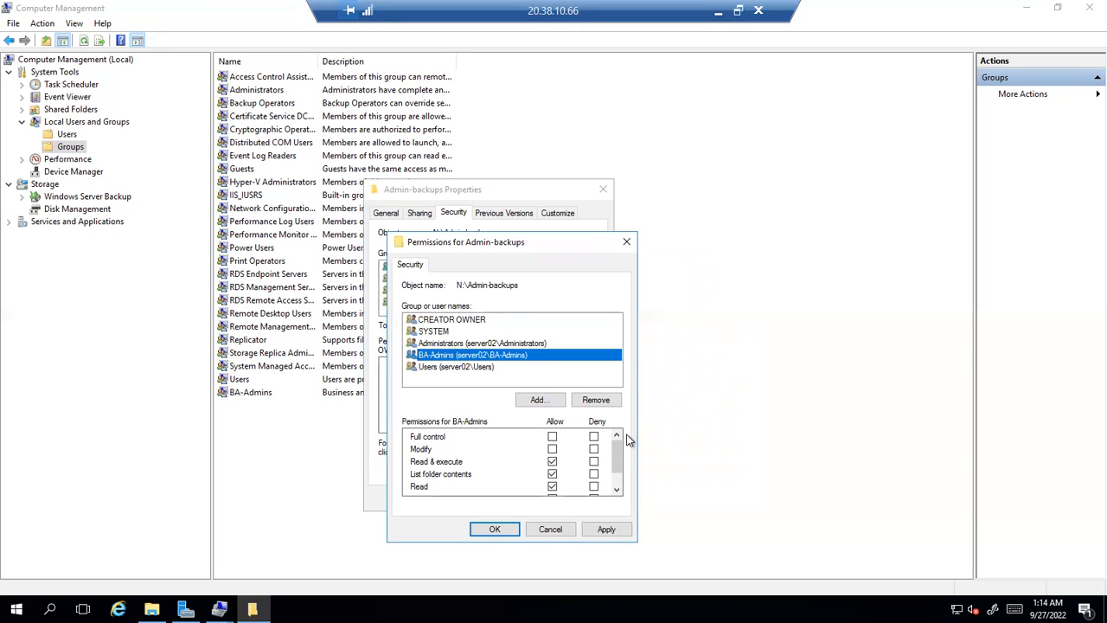
scroll(617, 448, "down", 1)
scroll(617, 446, "up", 1)
left_click_drag(619, 451, 615, 467)
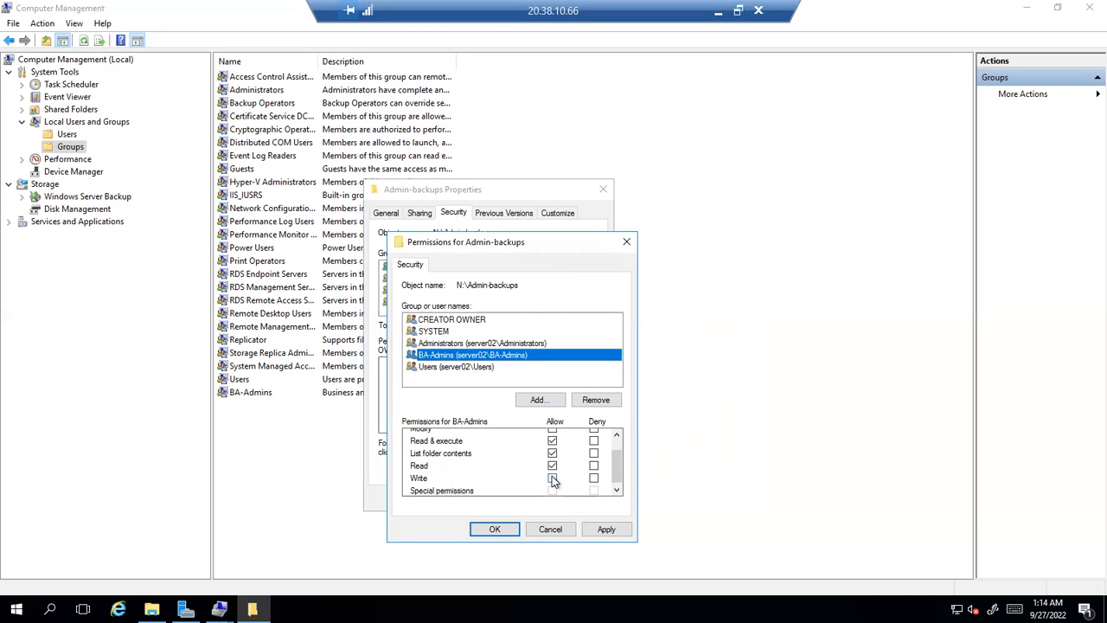
left_click_drag(619, 463, 619, 436)
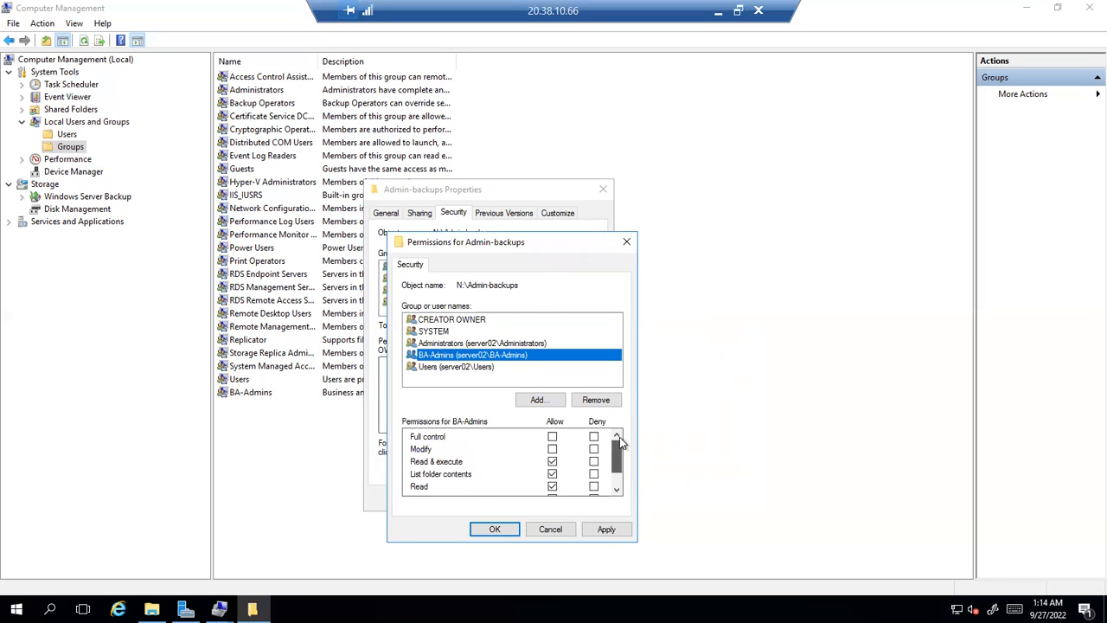
left_click(553, 438)
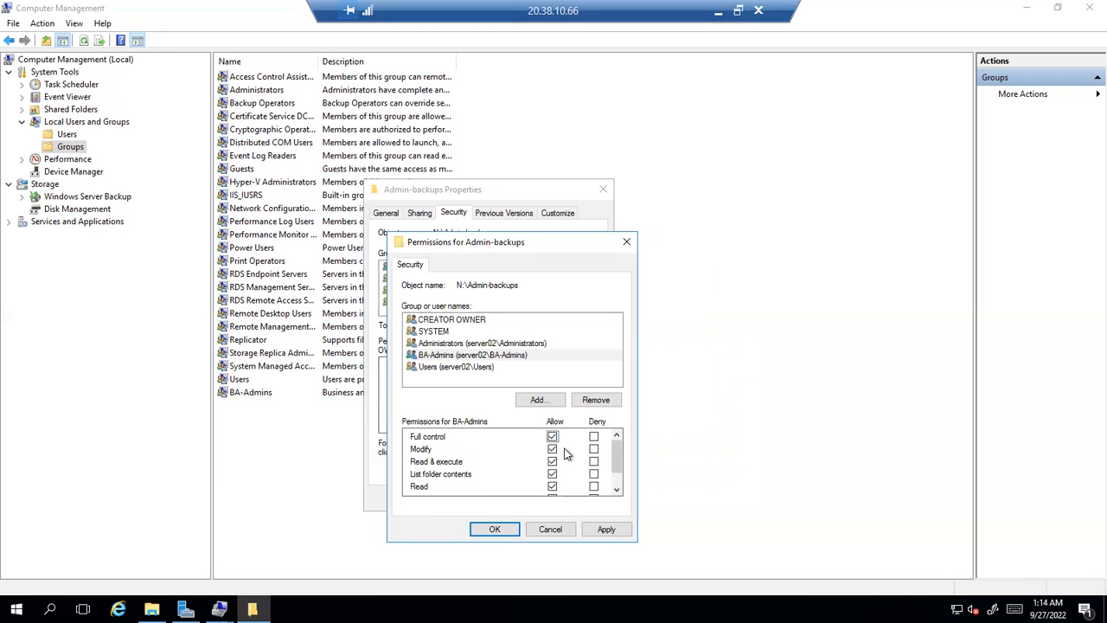
left_click_drag(616, 446, 614, 484)
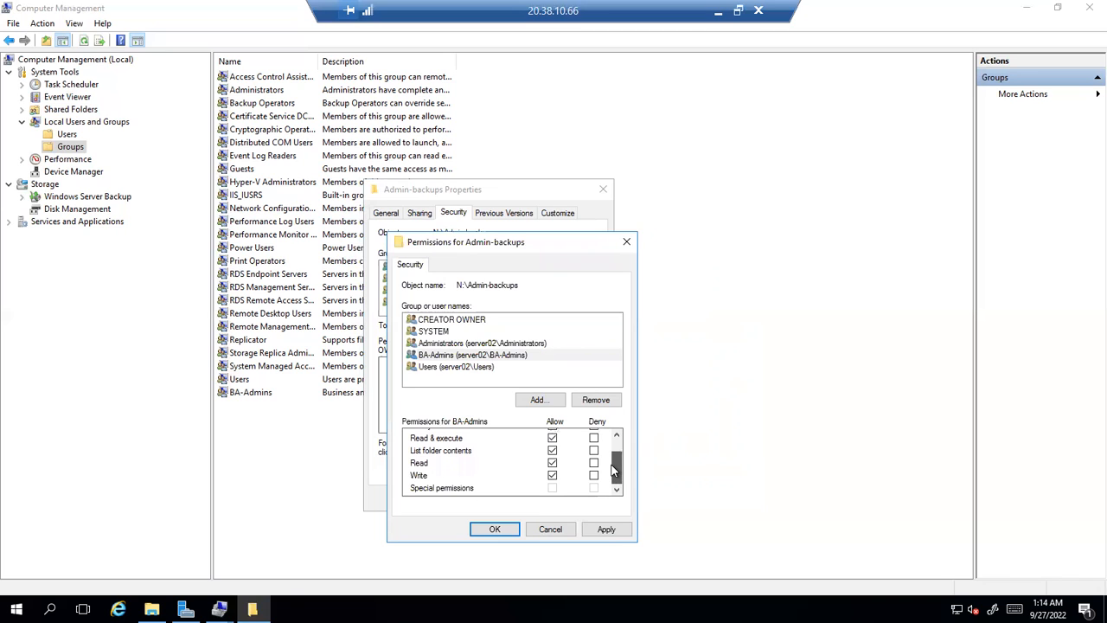
left_click(613, 446)
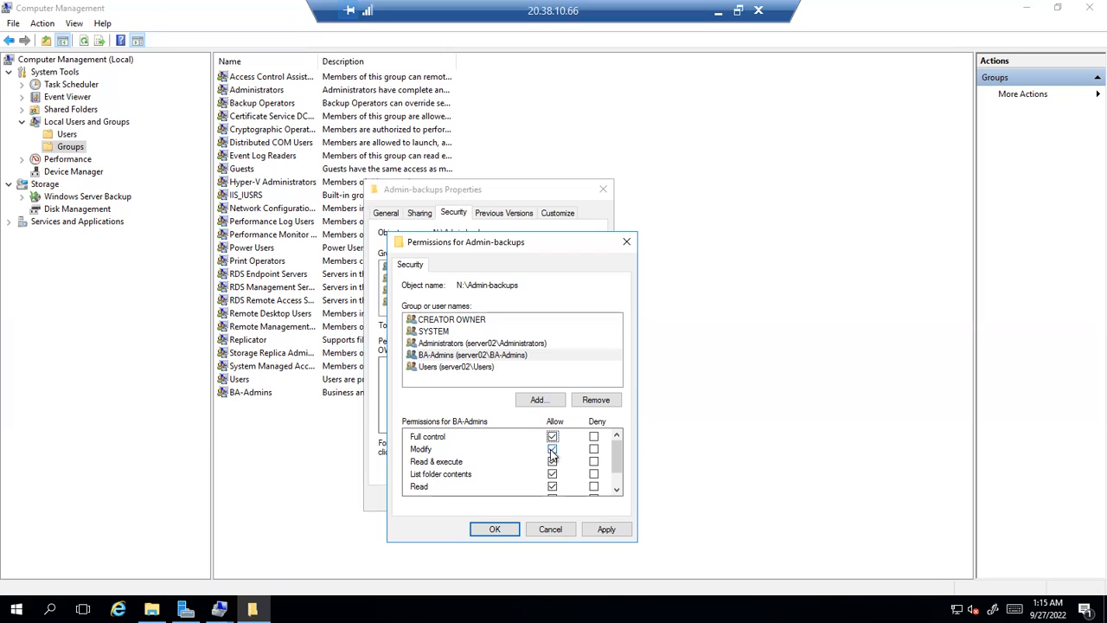
Untick Read & execute, Read and Write, leaving List folder contents, then apply and close
left_click(551, 463)
left_click(552, 487)
scroll(614, 484, "down", 1)
scroll(614, 484, "down", 1)
left_click(552, 475)
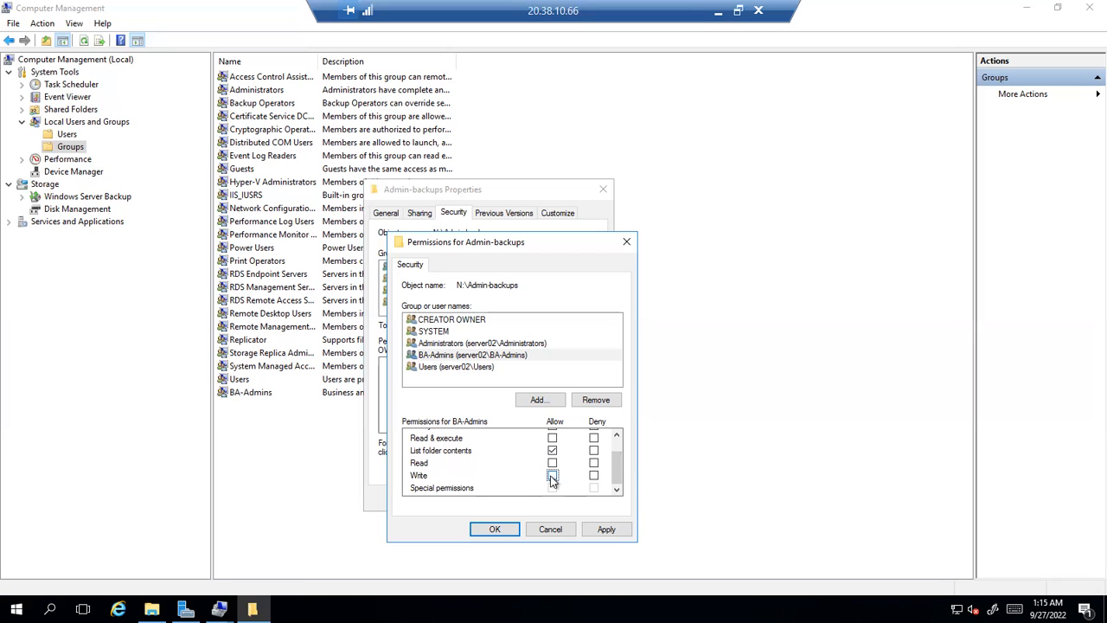
left_click(605, 529)
left_click(501, 528)
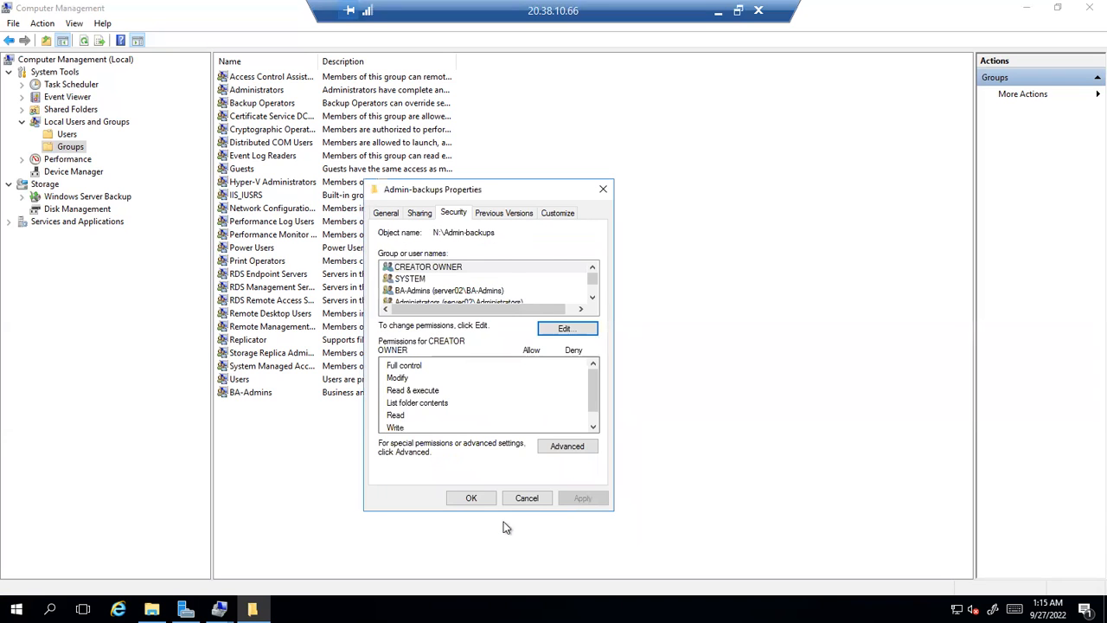
Close the properties, check the empty Admin-backups folder, and go up to DB-backups (N:)
left_click(471, 498)
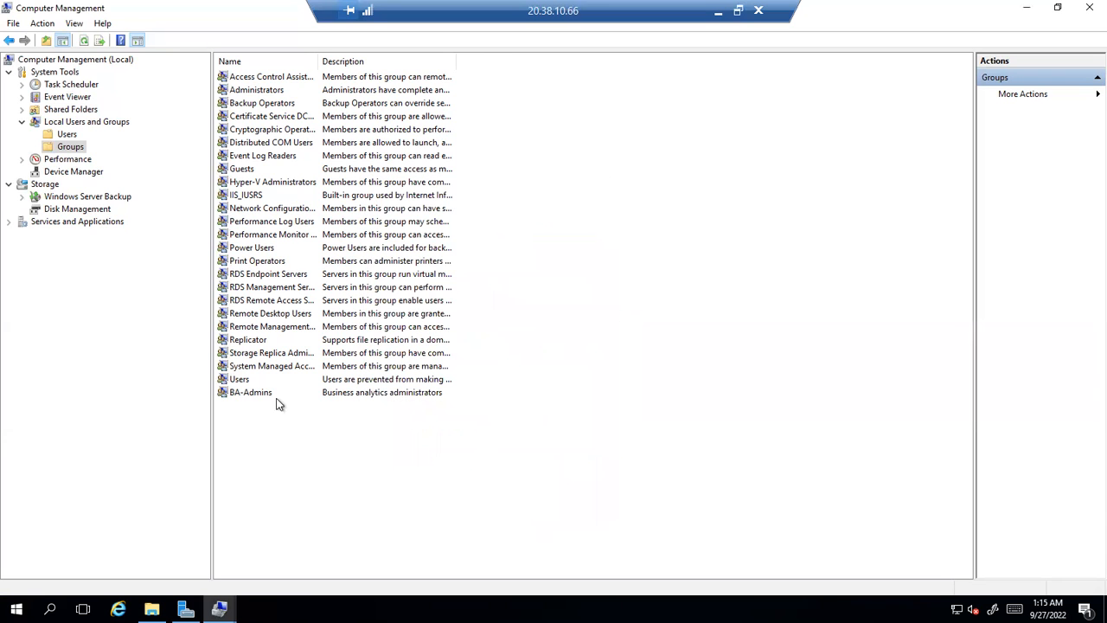
left_click(151, 609)
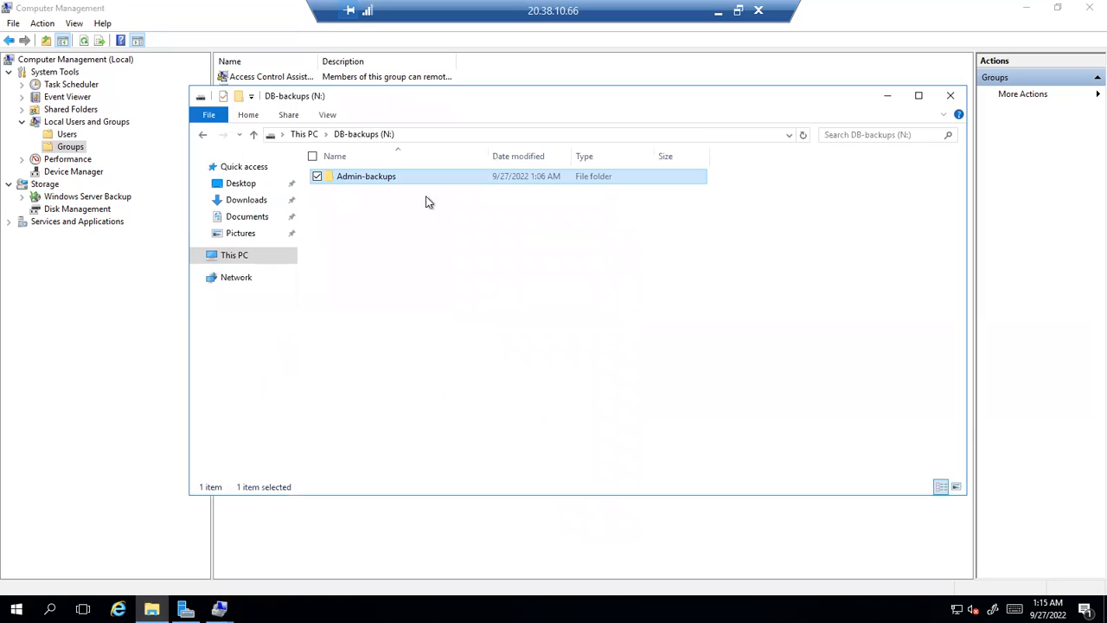
double_click(340, 176)
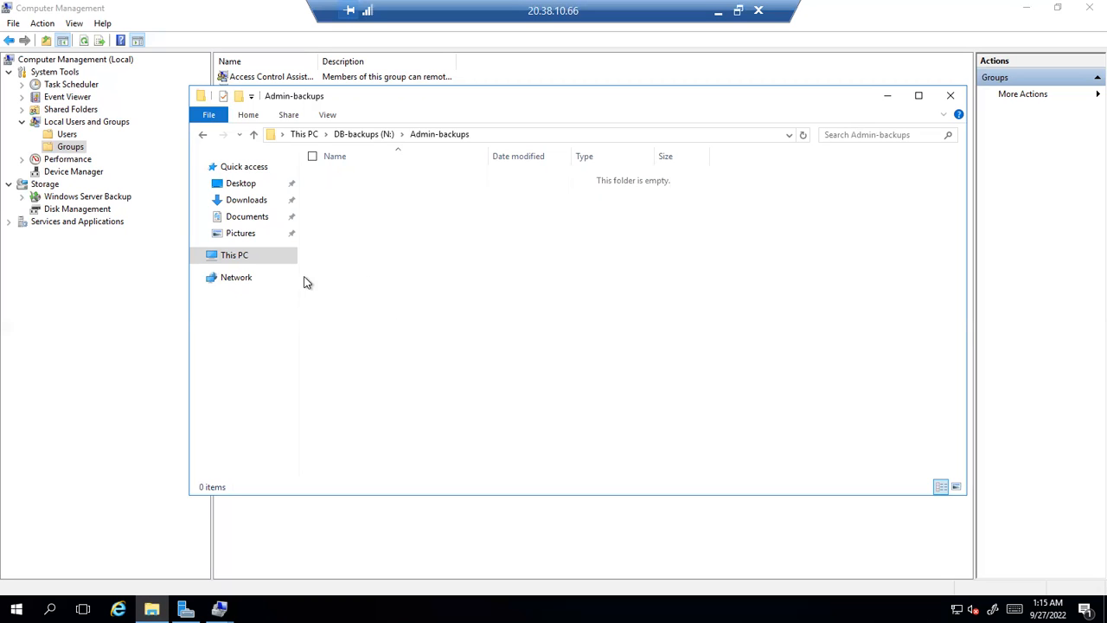
right_click(440, 213)
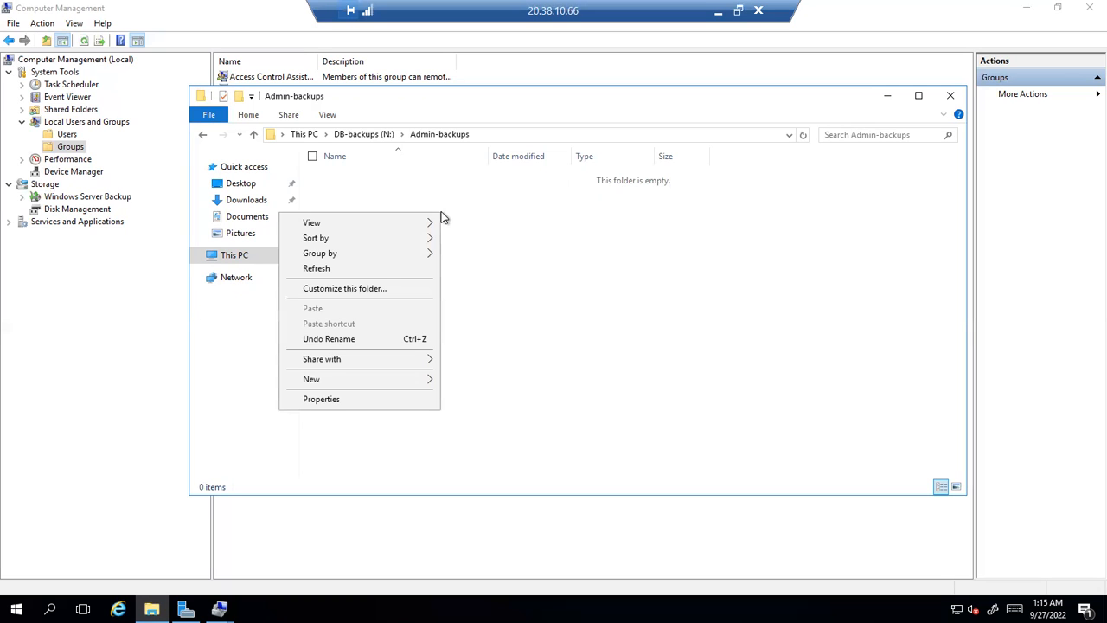
left_click(576, 265)
left_click(366, 135)
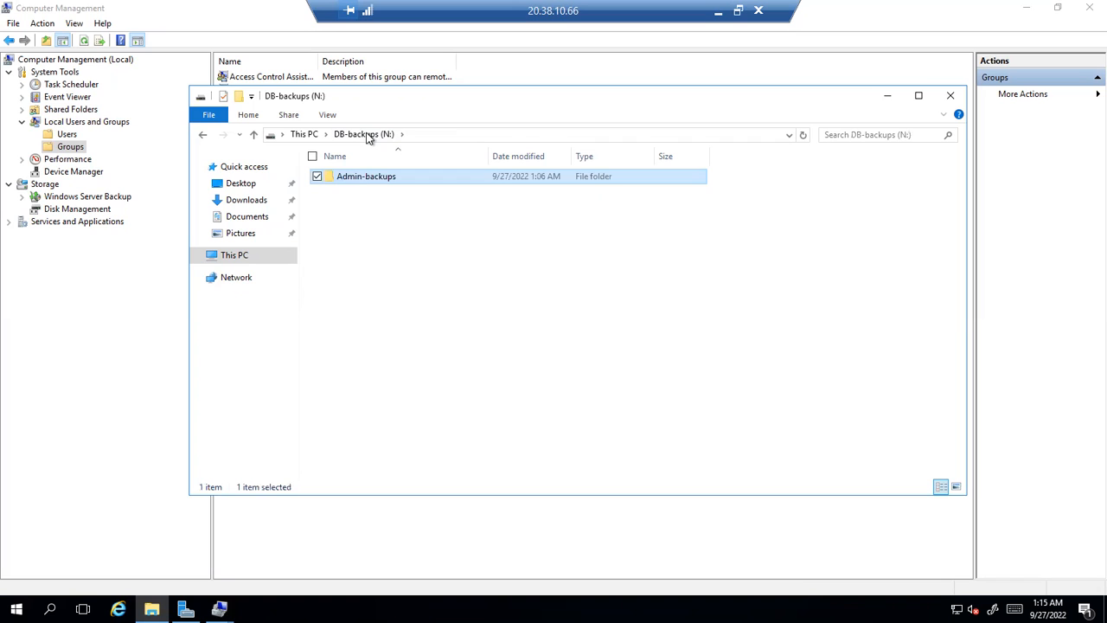
Browse from This PC into Windows (C:) and WindowsAzure, then back to C:
right_click(353, 177)
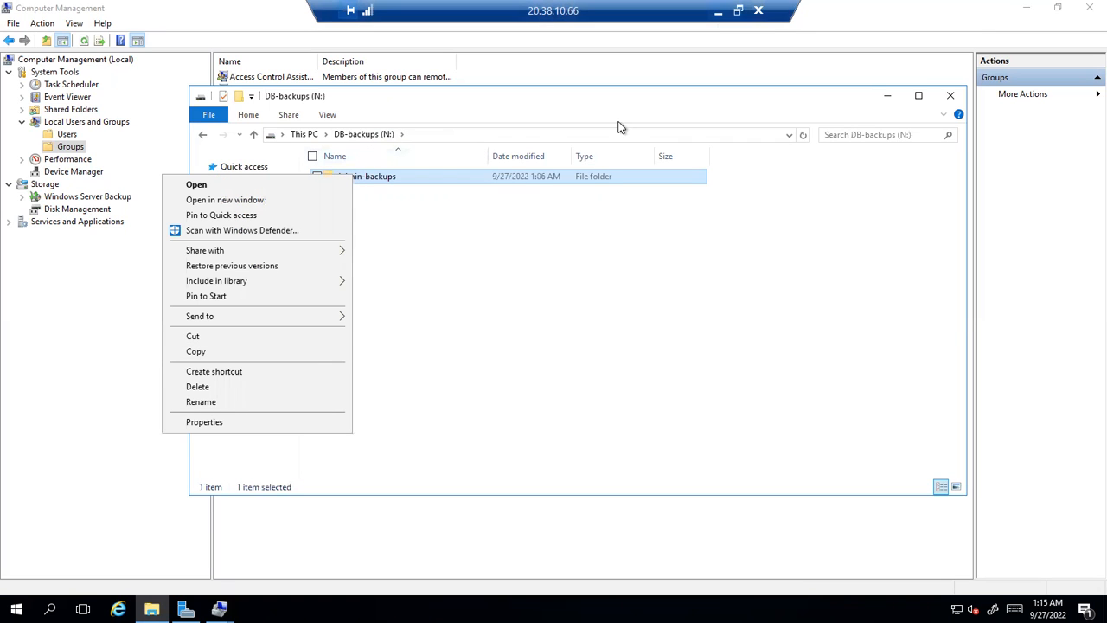
left_click(304, 134)
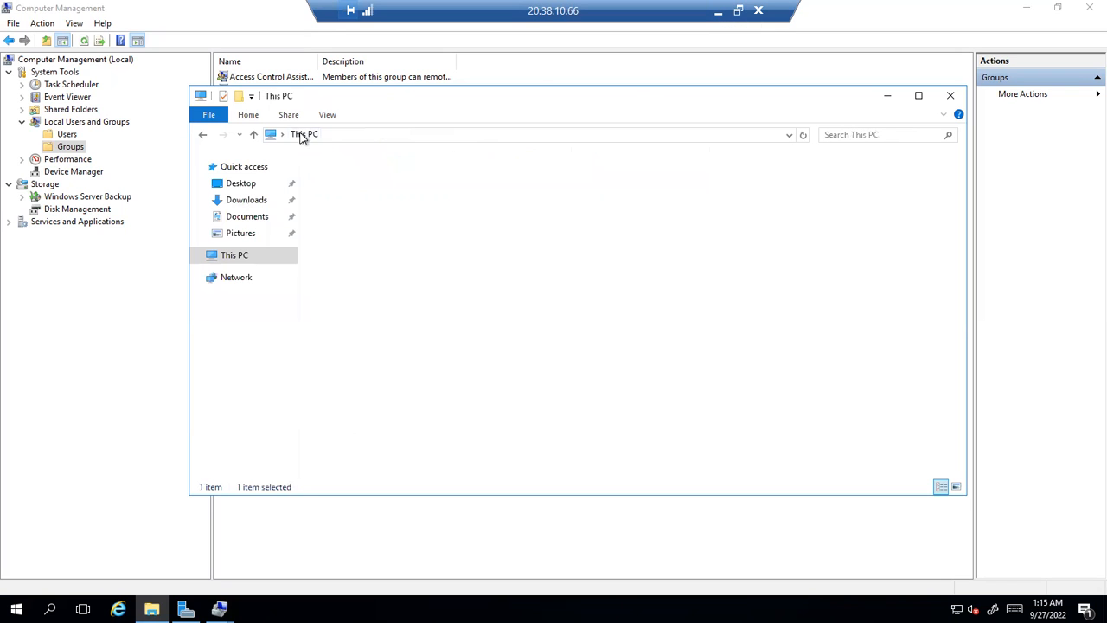
double_click(377, 283)
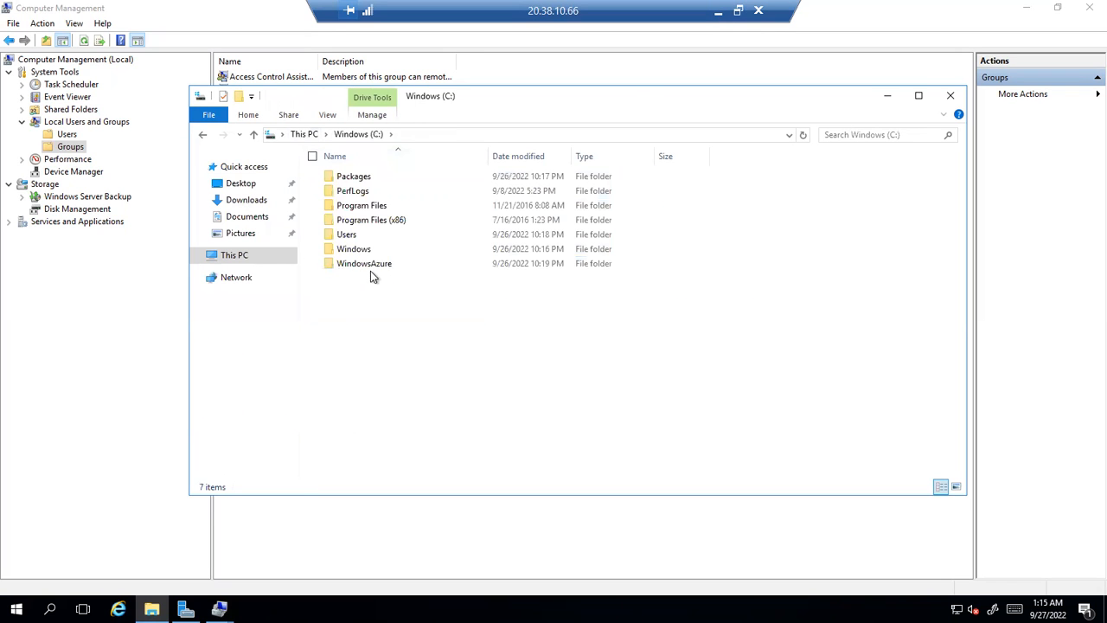
double_click(366, 264)
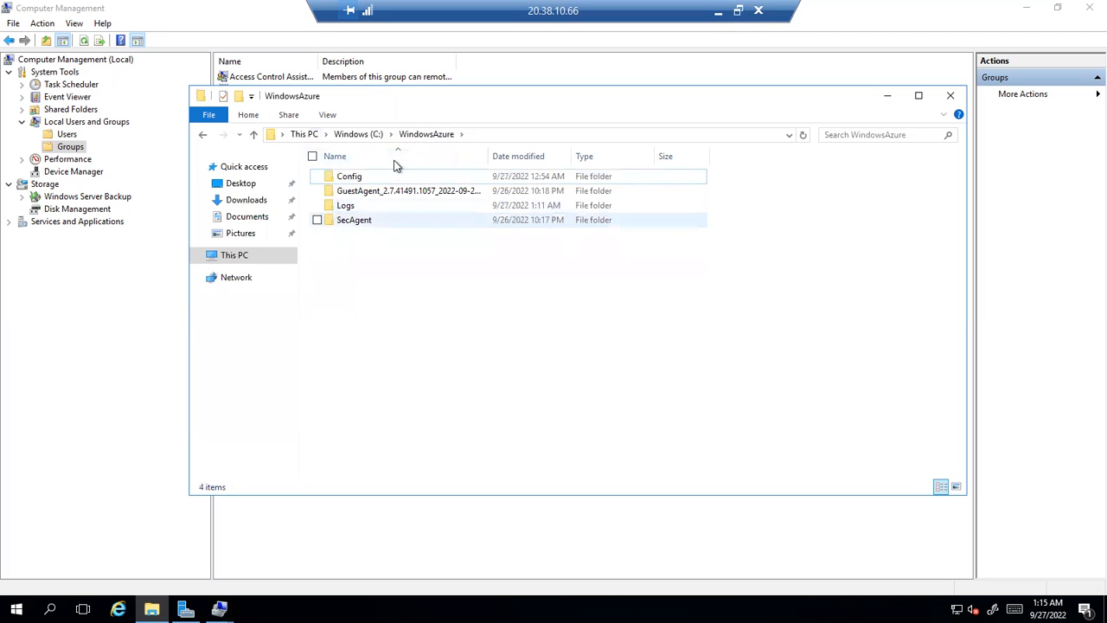
left_click(358, 134)
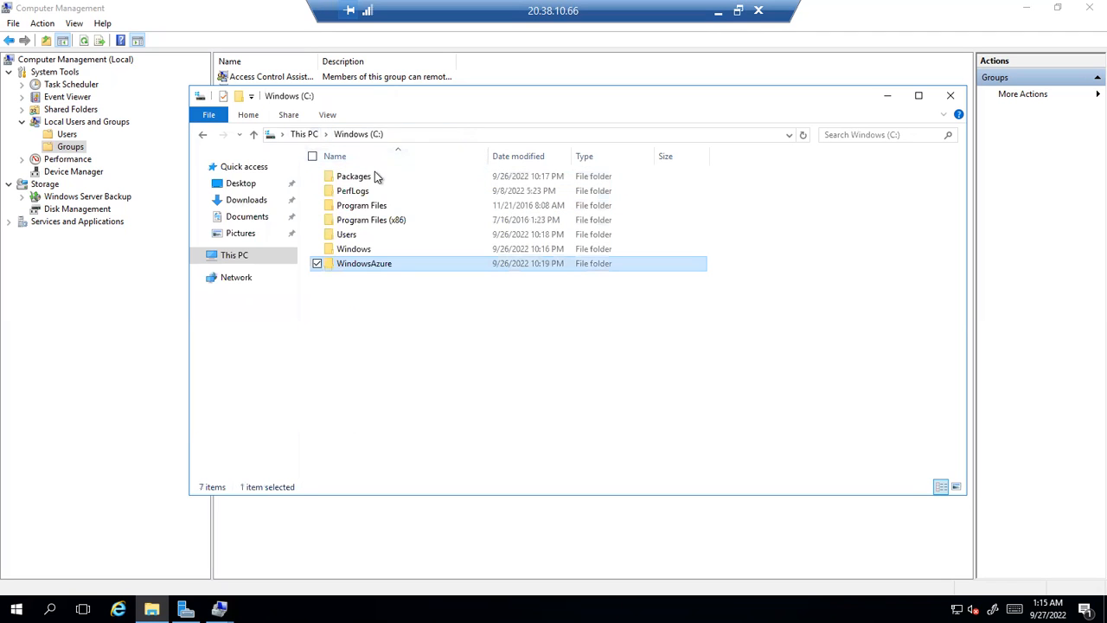
right_click(355, 263)
Review the WindowsAzure folder's Security permissions, then close its properties
left_click(236, 511)
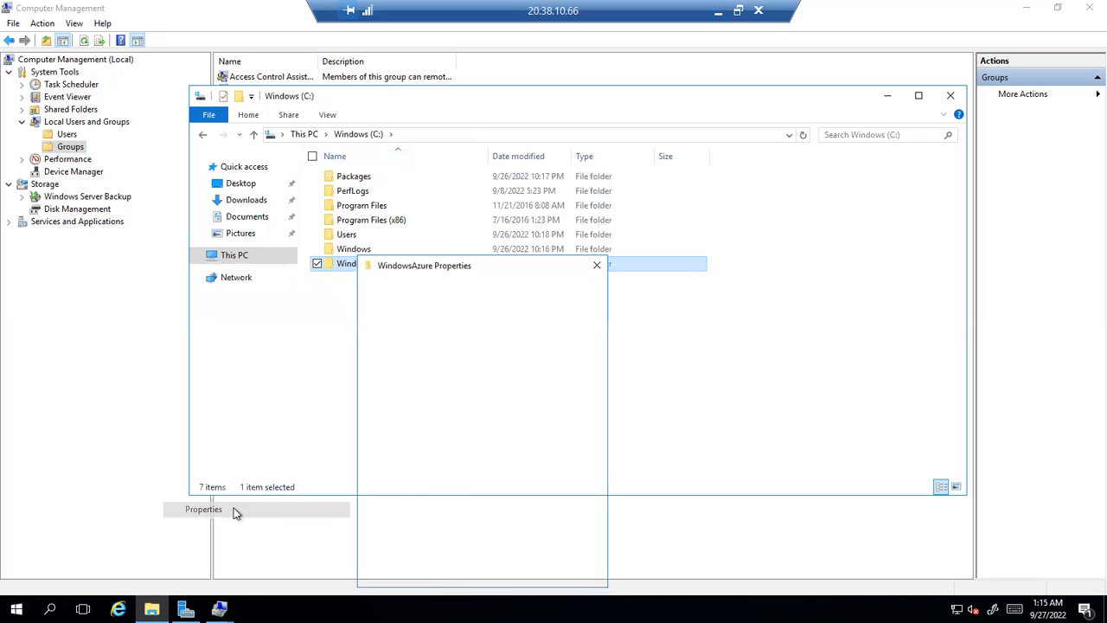
left_click(447, 289)
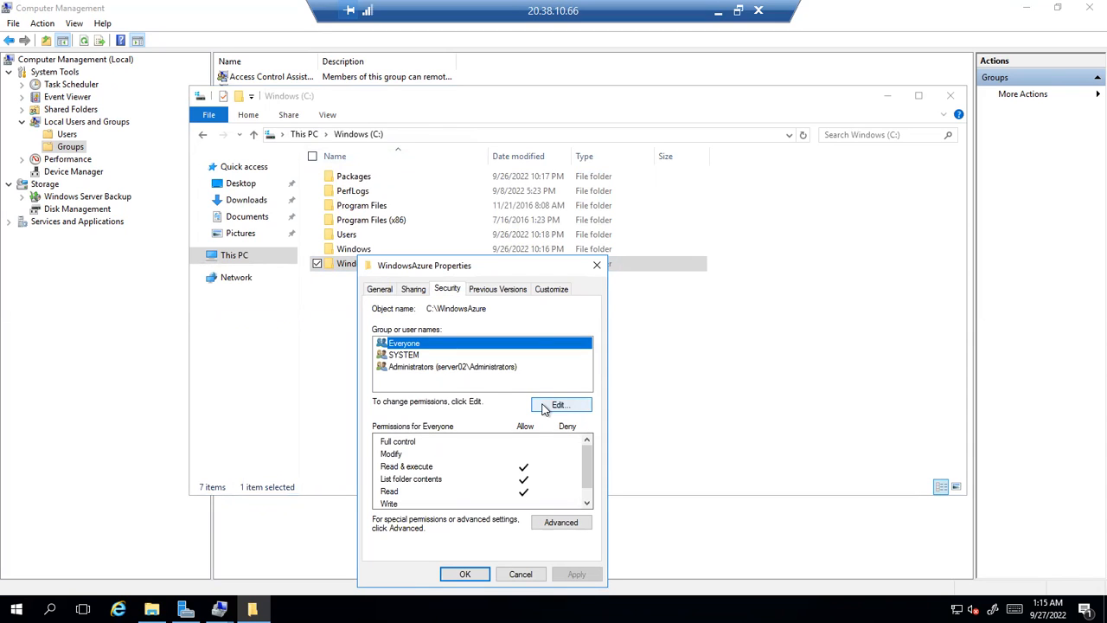
left_click(597, 266)
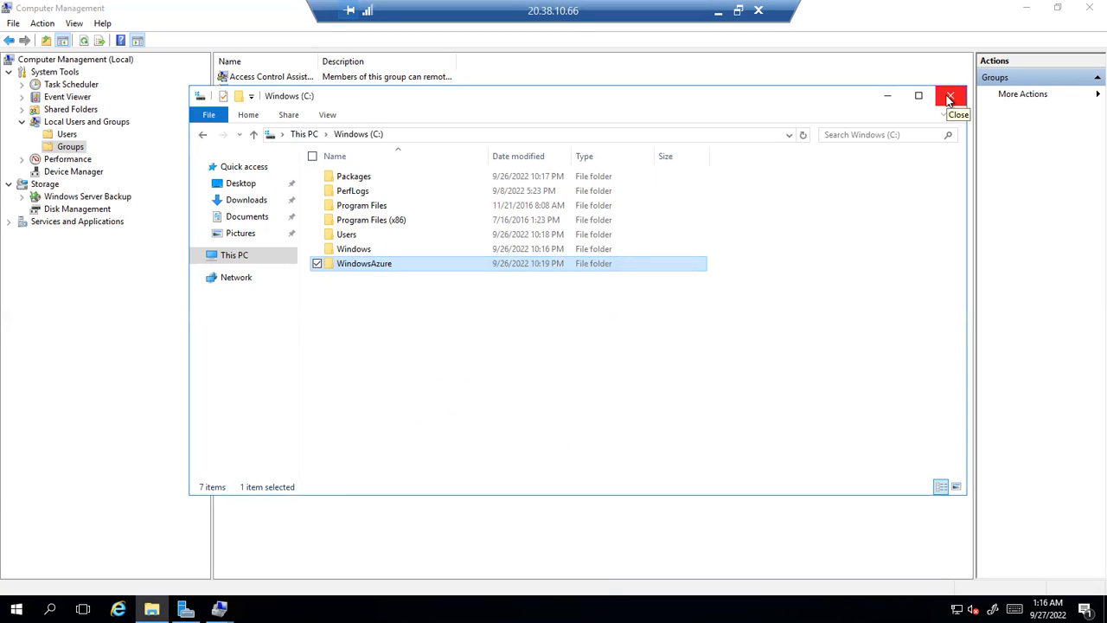
Show This PC's drives, then bring the Server Manager dashboard to the front
left_click(304, 136)
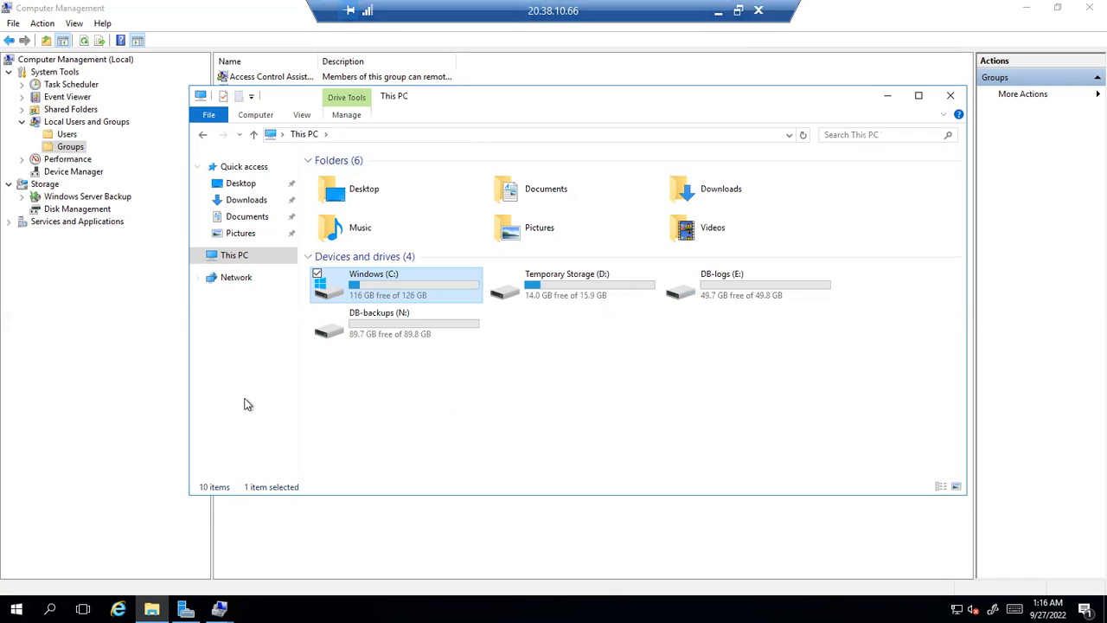
mouse_move(219, 609)
left_click(185, 608)
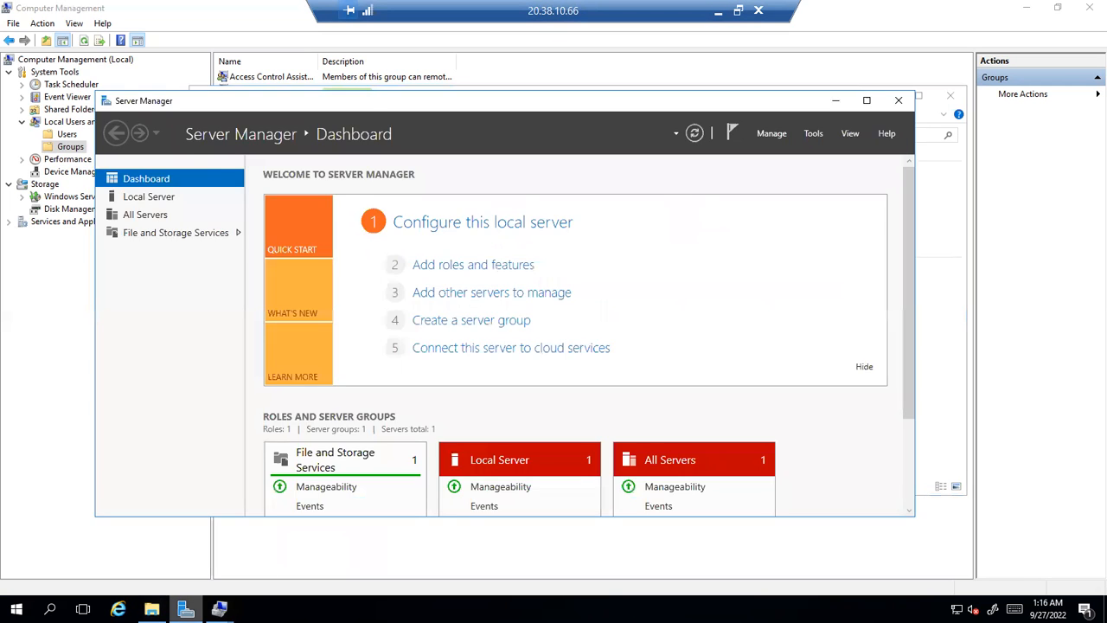
Move from Server Manager to Disk Management, check the Admin-backups folder on DB-backups (N:), then return
left_click(185, 609)
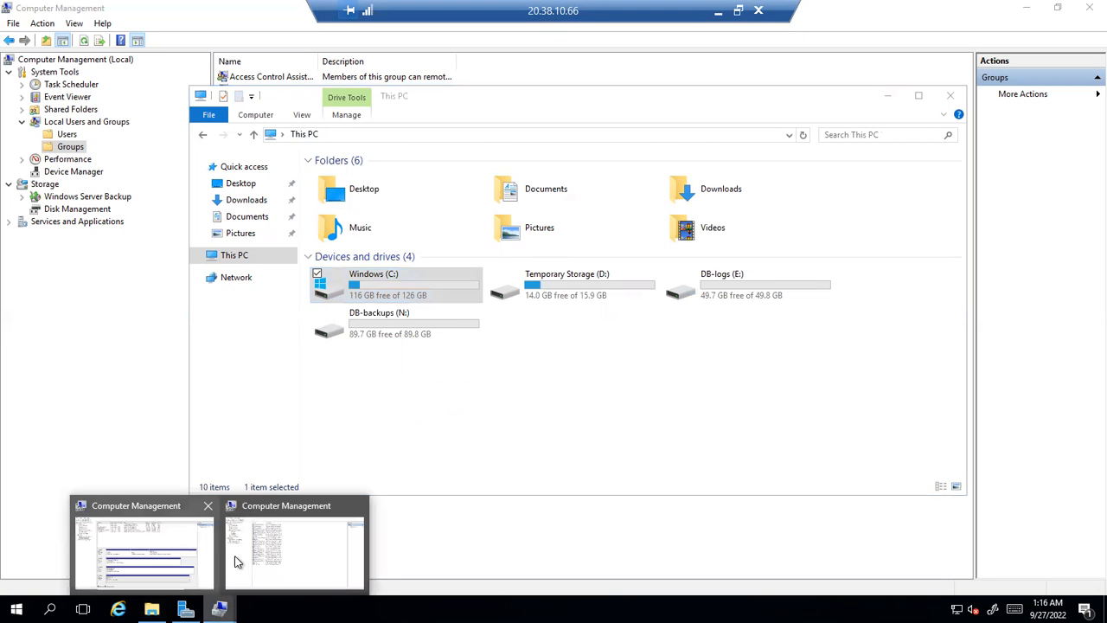
left_click(167, 559)
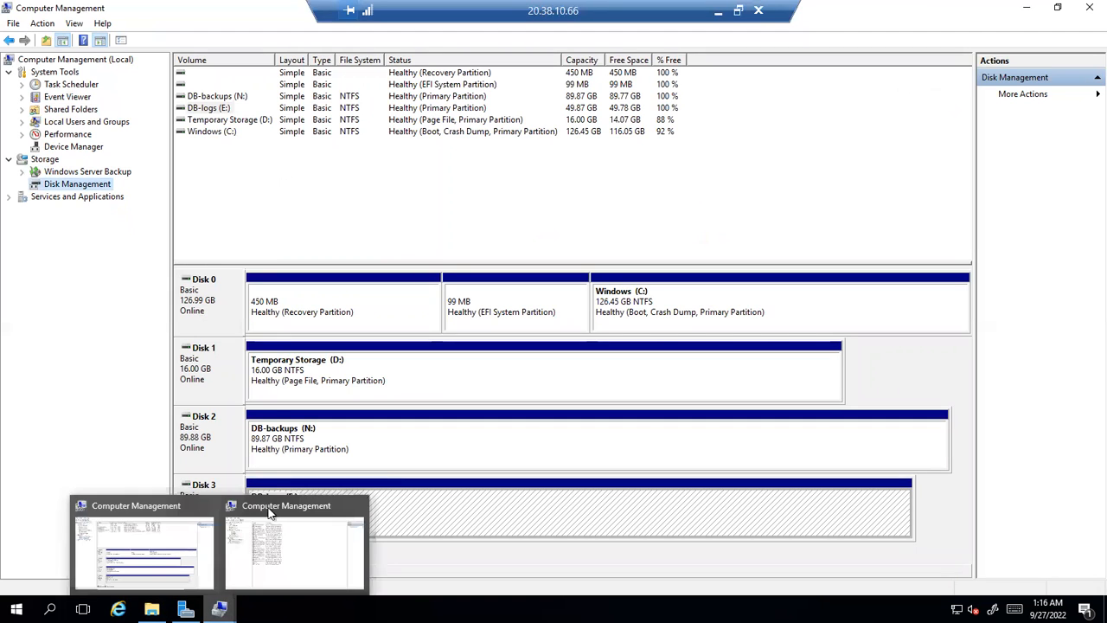
left_click(151, 610)
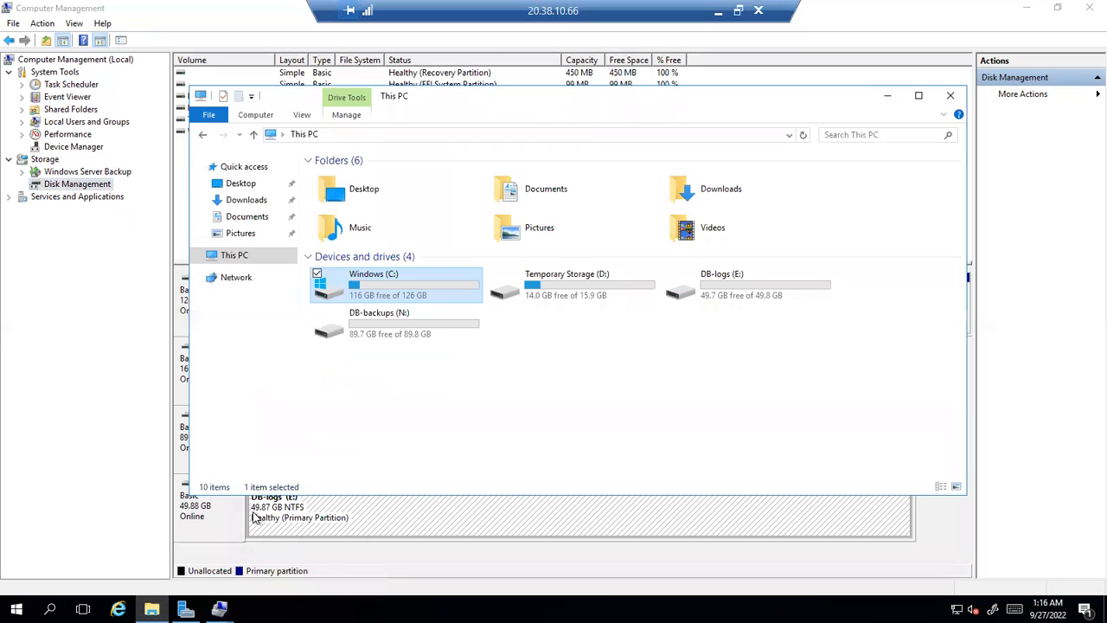
double_click(407, 324)
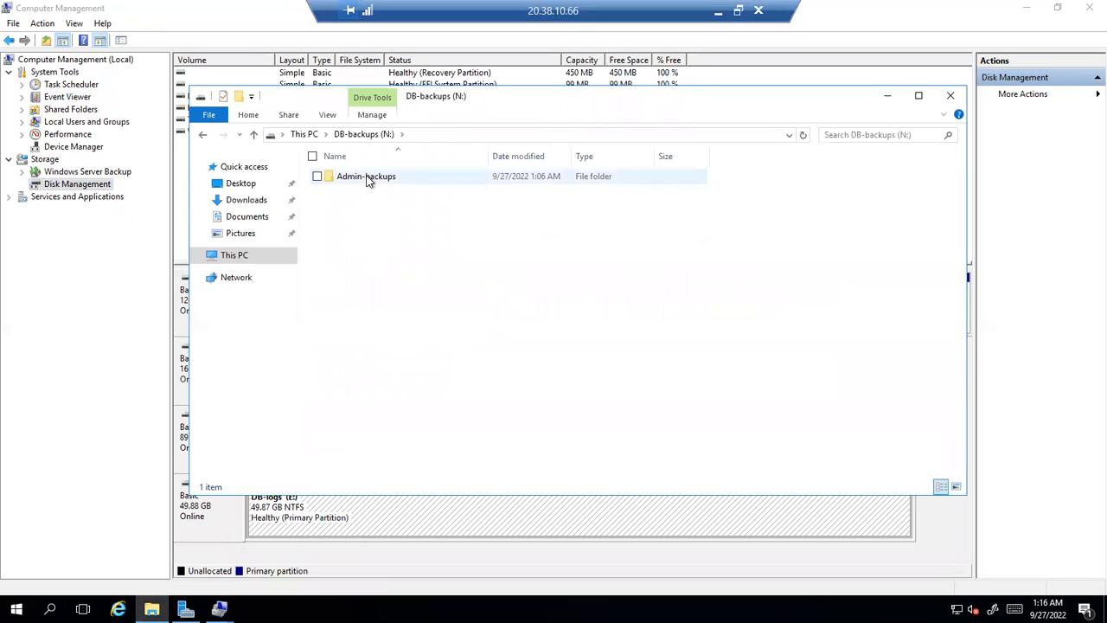
right_click(368, 178)
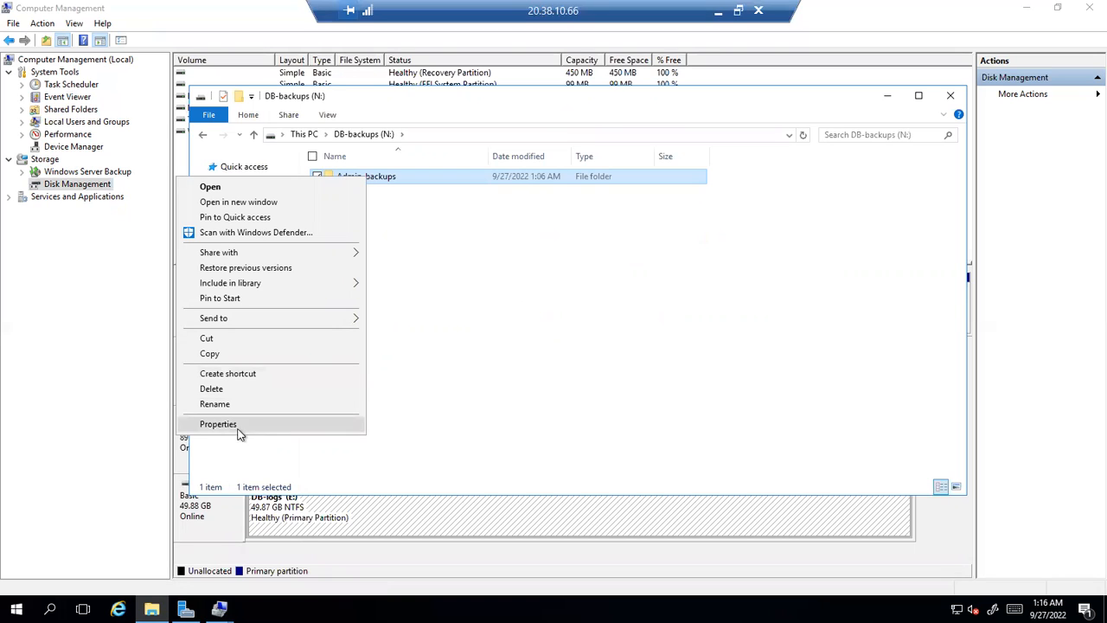
left_click(64, 282)
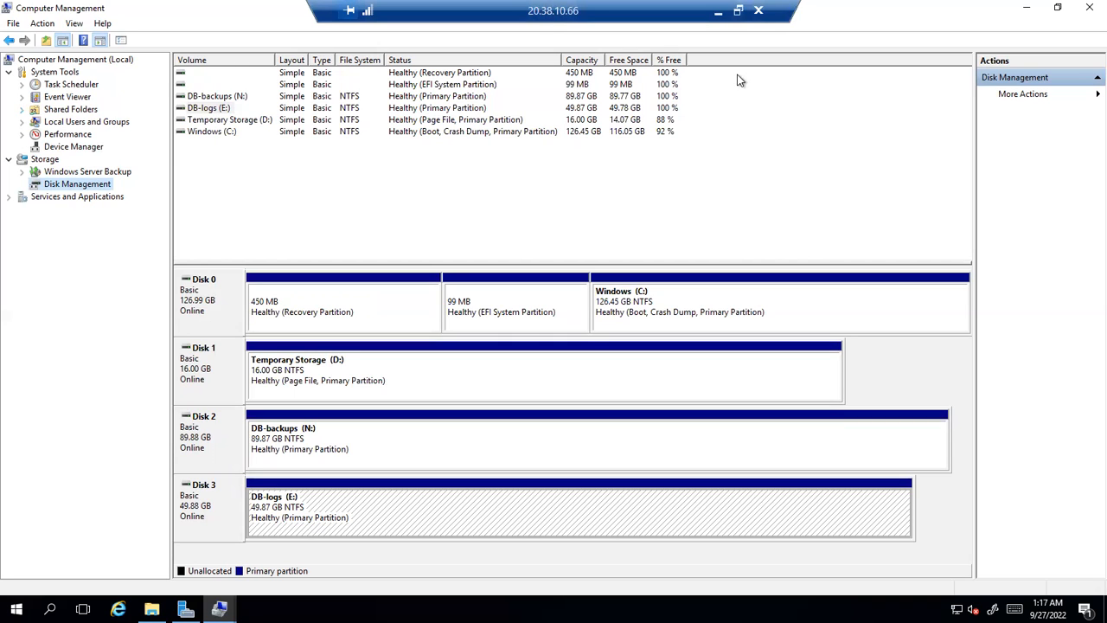
Expand Event Viewer and then Windows Logs in the Computer Management tree
left_click(750, 105)
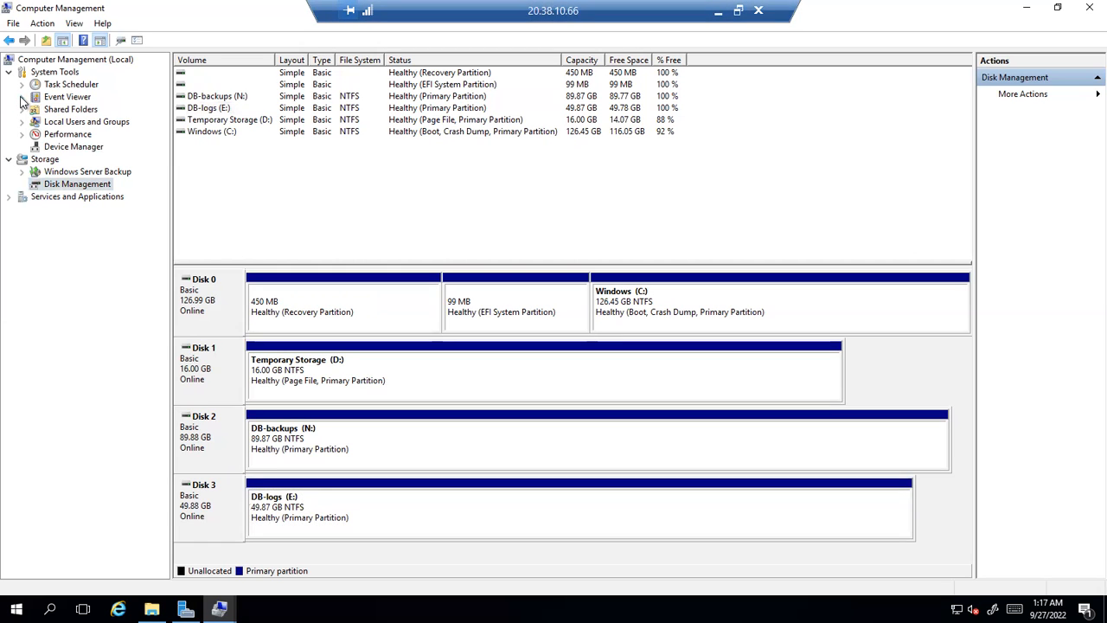
left_click(21, 97)
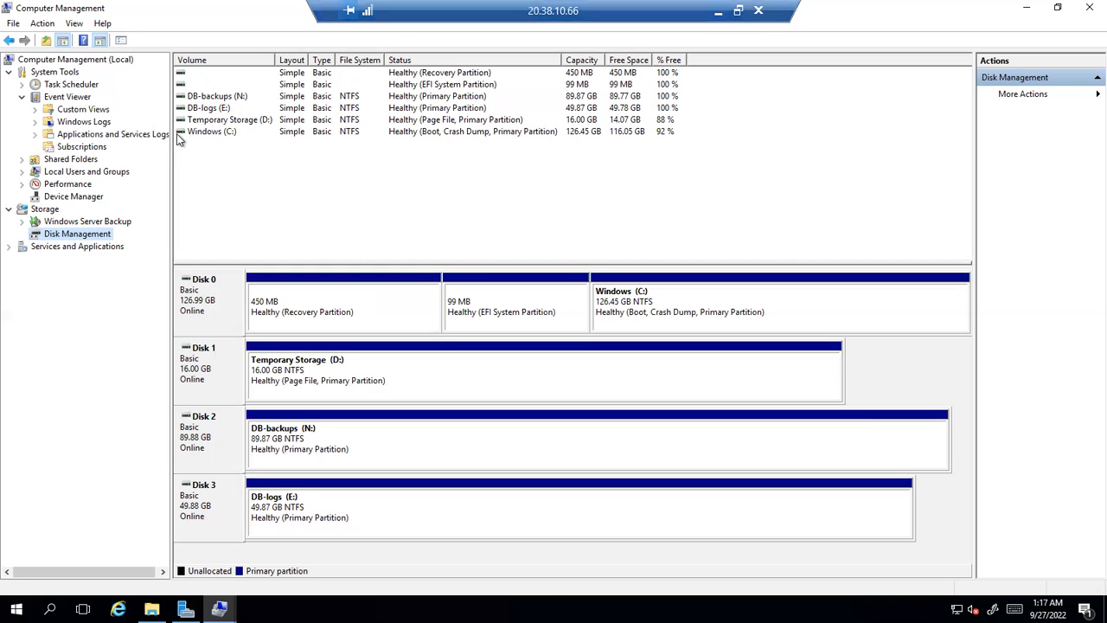
left_click(35, 122)
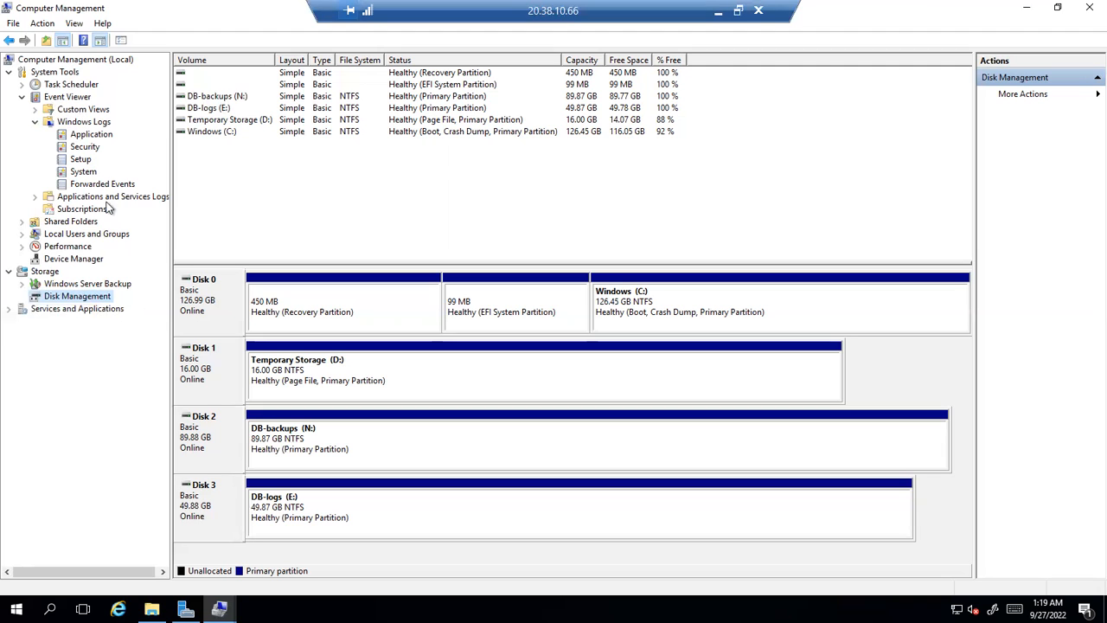
List the Windows Logs with their event counts: Application 115, Security 337, Setup 2, System 542
left_click(75, 99)
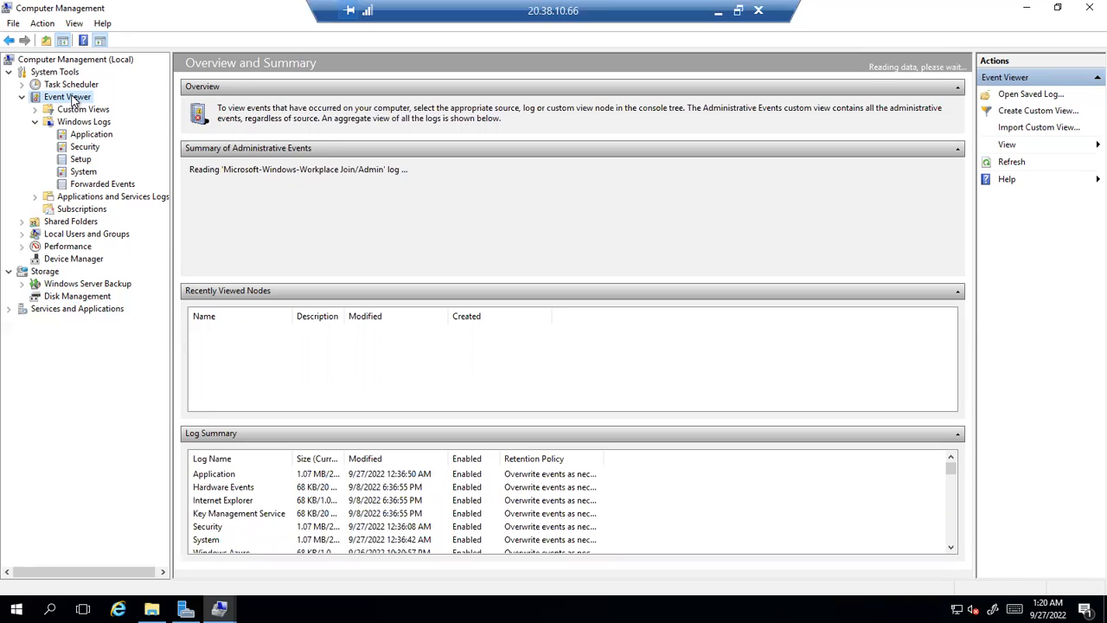
left_click(75, 123)
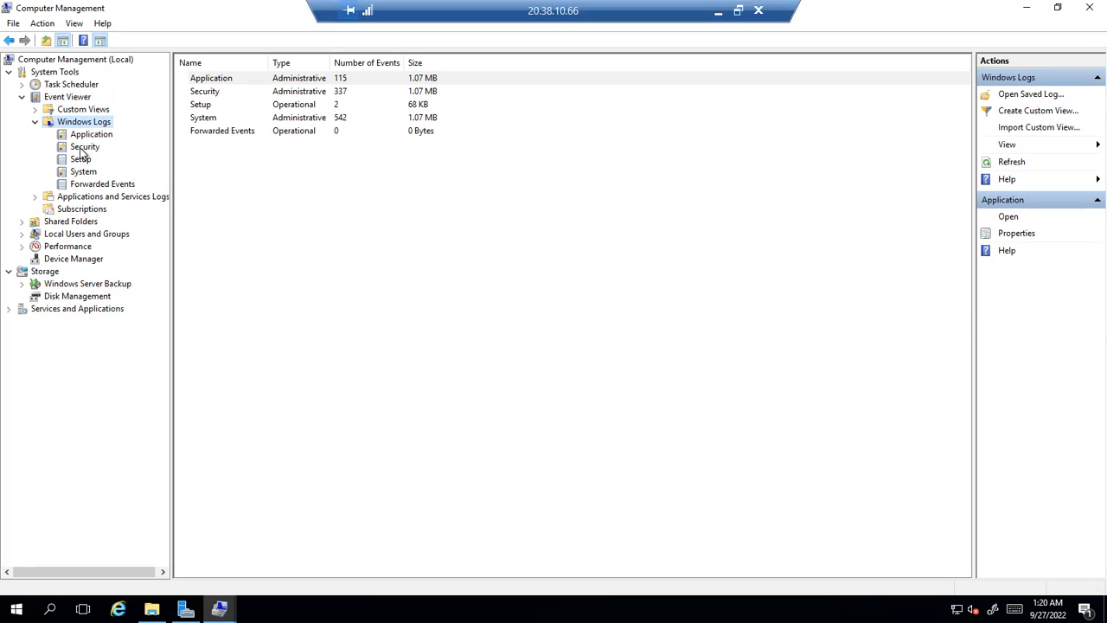
Open the Security log and review the 4732, 4624 logon and 4672 special logon events
left_click(84, 148)
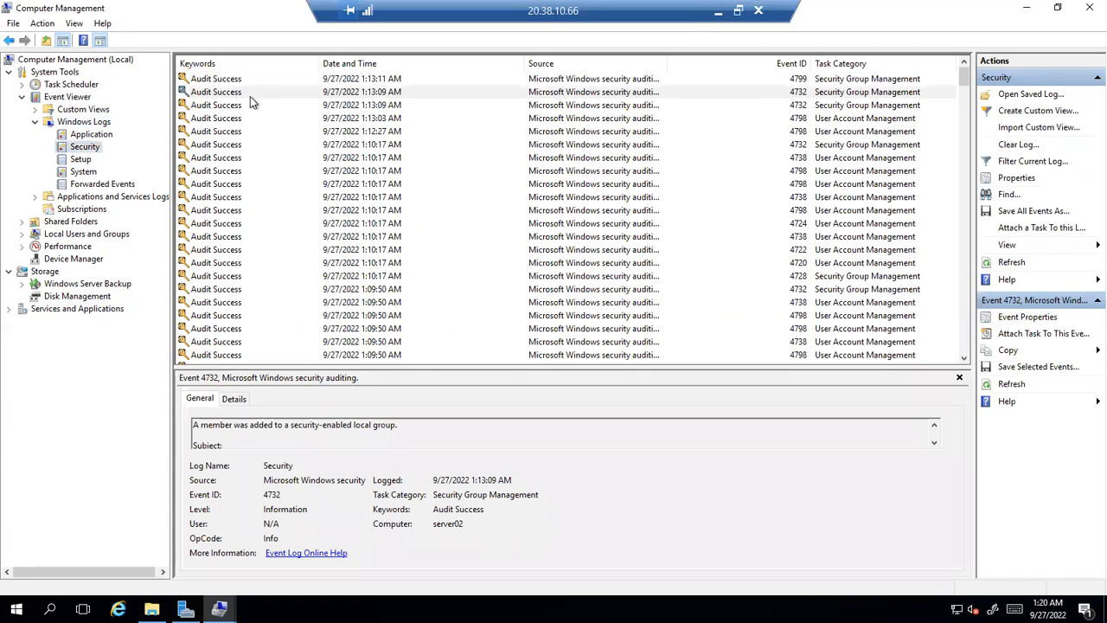
left_click(255, 94)
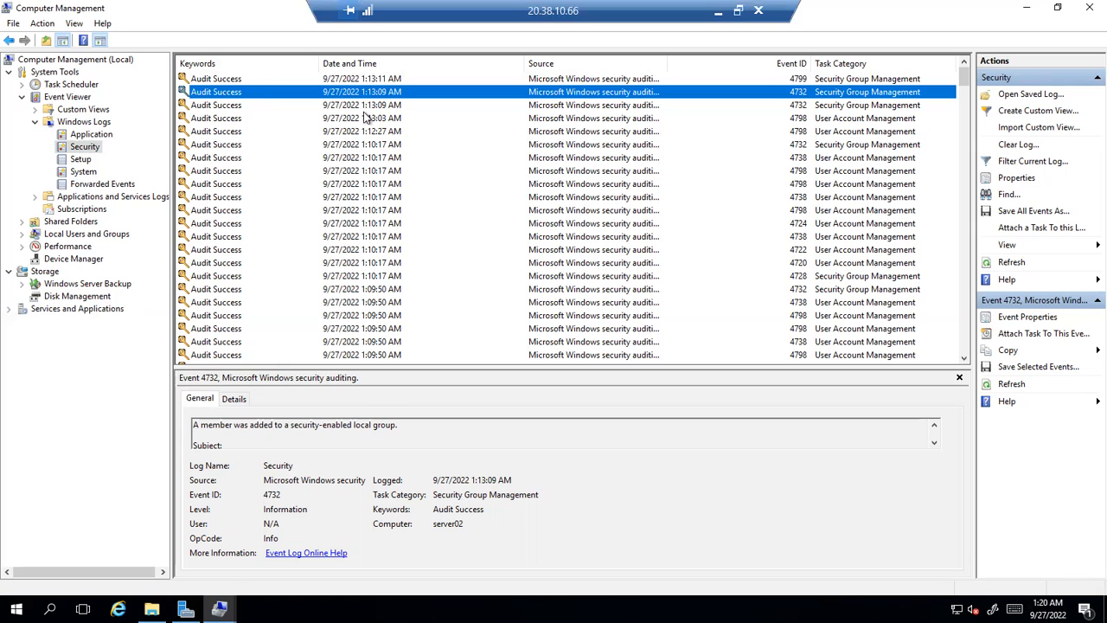
scroll(545, 233, "down", 4)
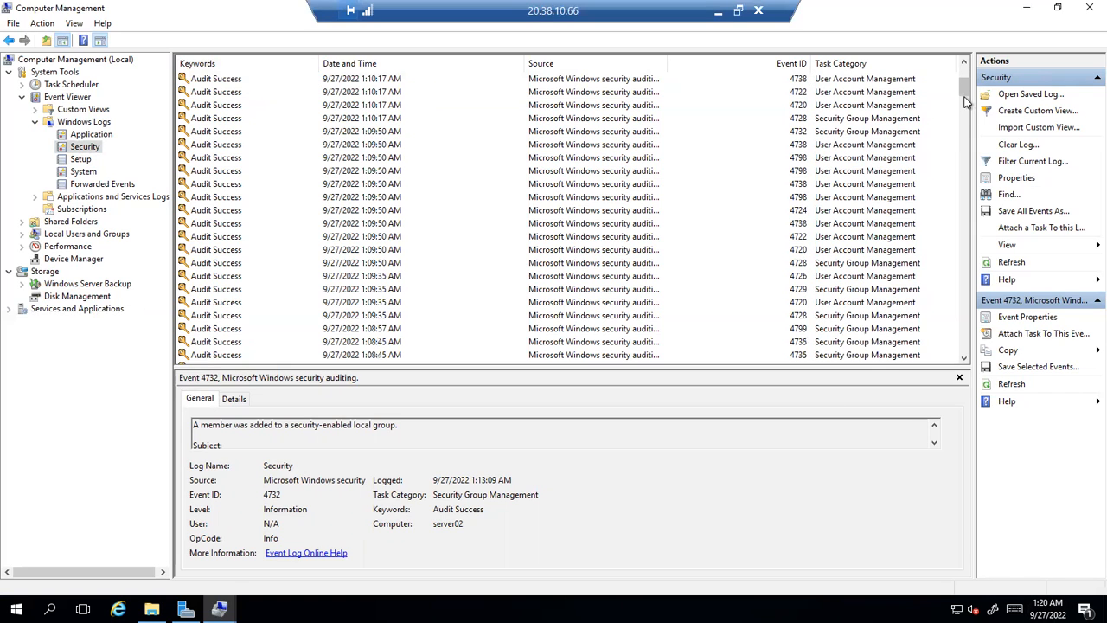
left_click_drag(965, 90, 965, 170)
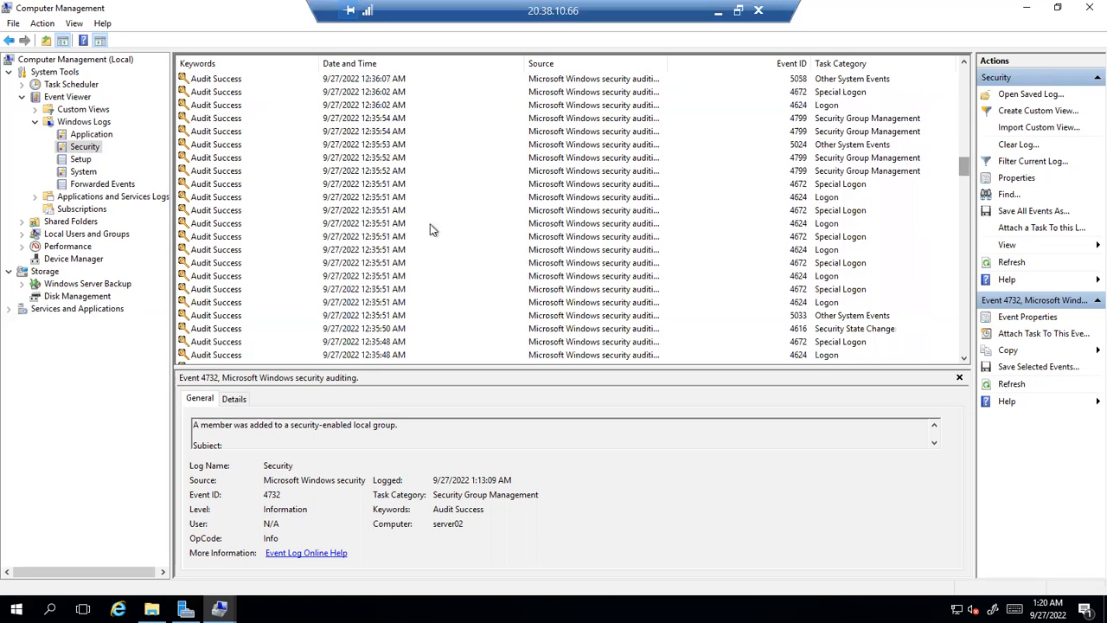
left_click(799, 276)
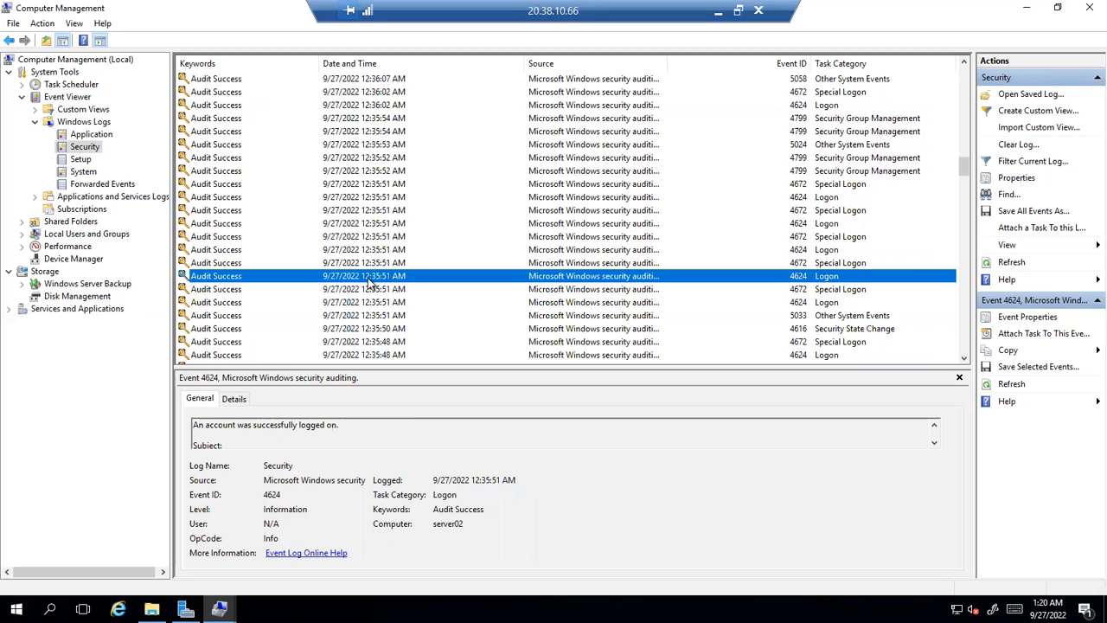
left_click(359, 427)
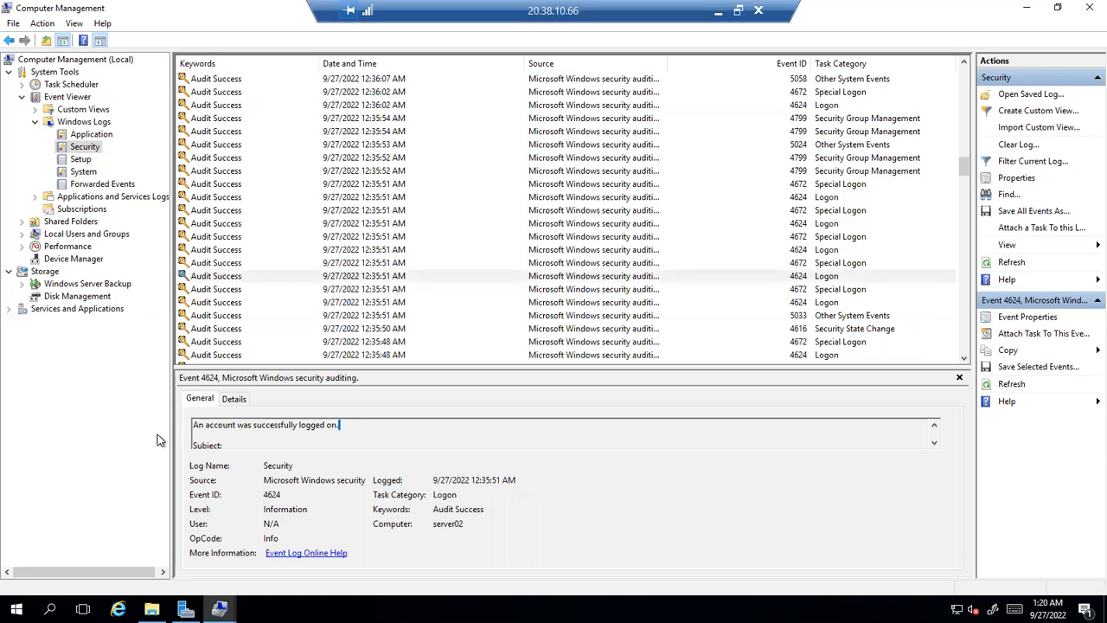
left_click(824, 291)
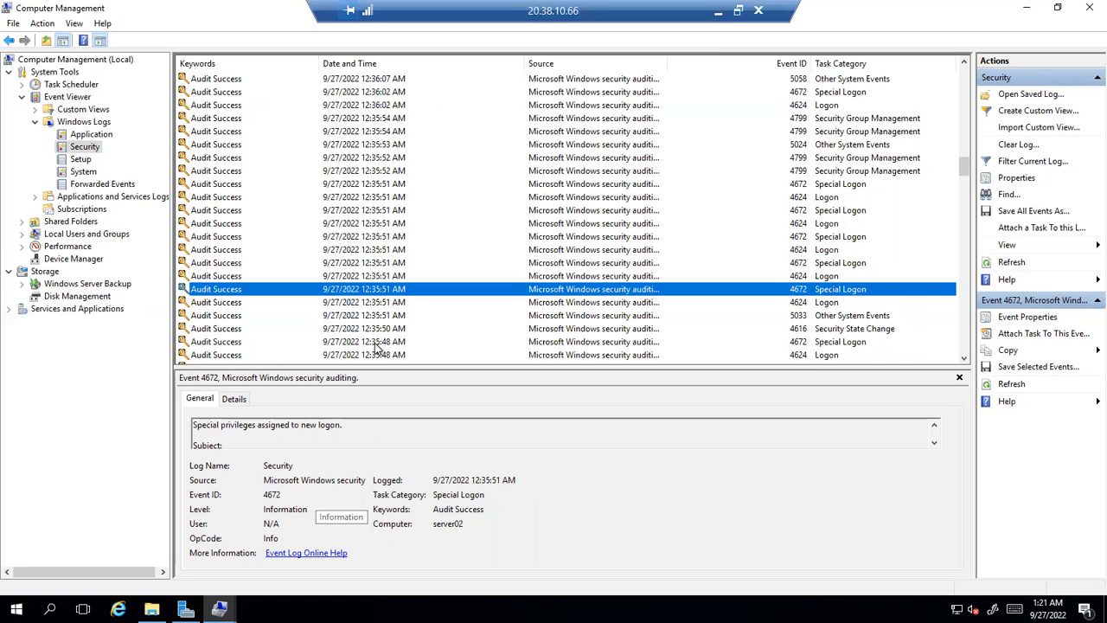
Check the 5033 firewall event, then show Event 1100, the logging service shutdown
left_click(380, 317)
scroll(380, 317, "down", 7)
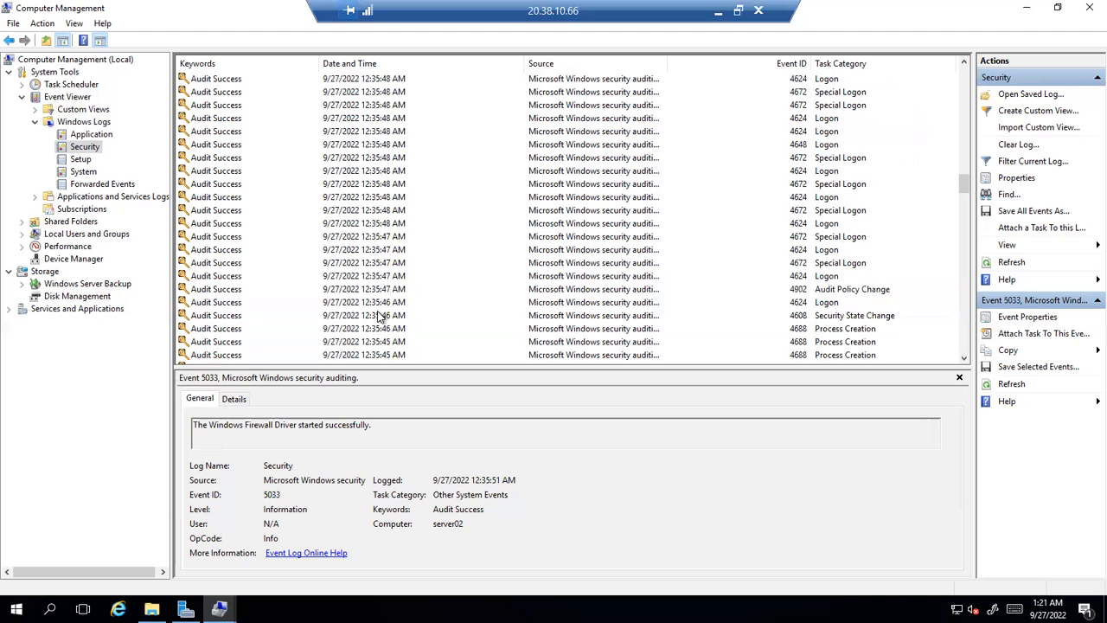
scroll(378, 316, "down", 3)
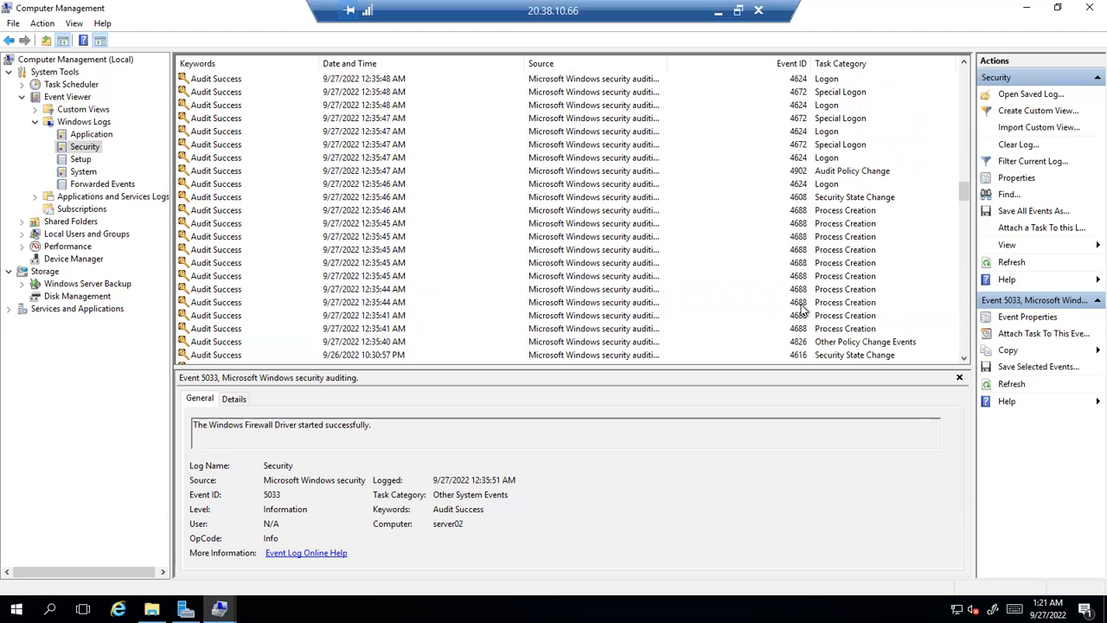
scroll(801, 309, "down", 15)
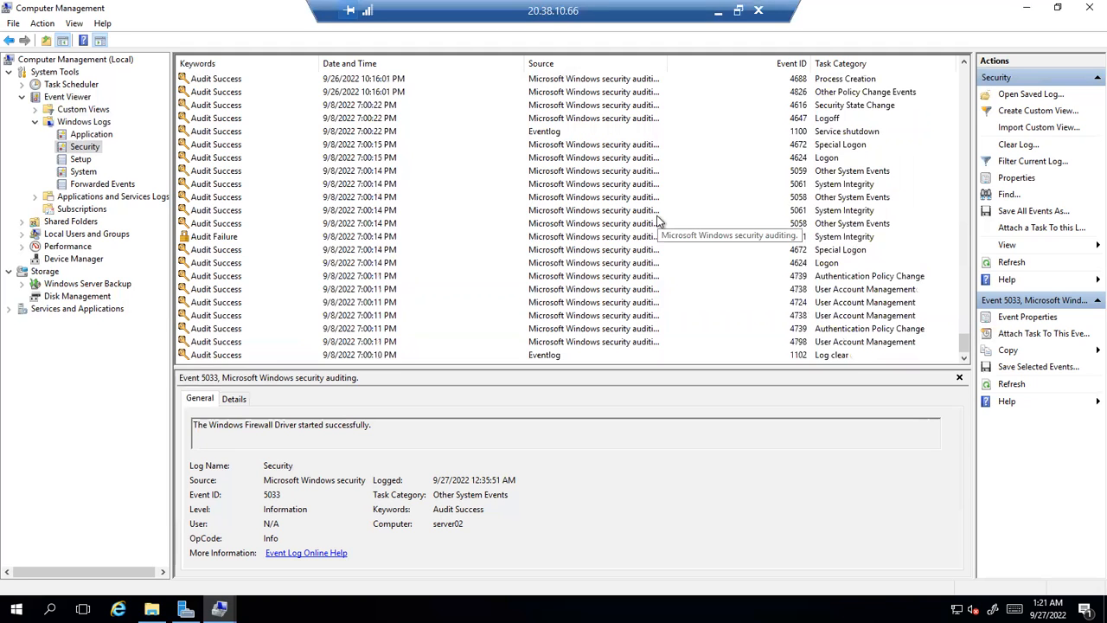
left_click(503, 132)
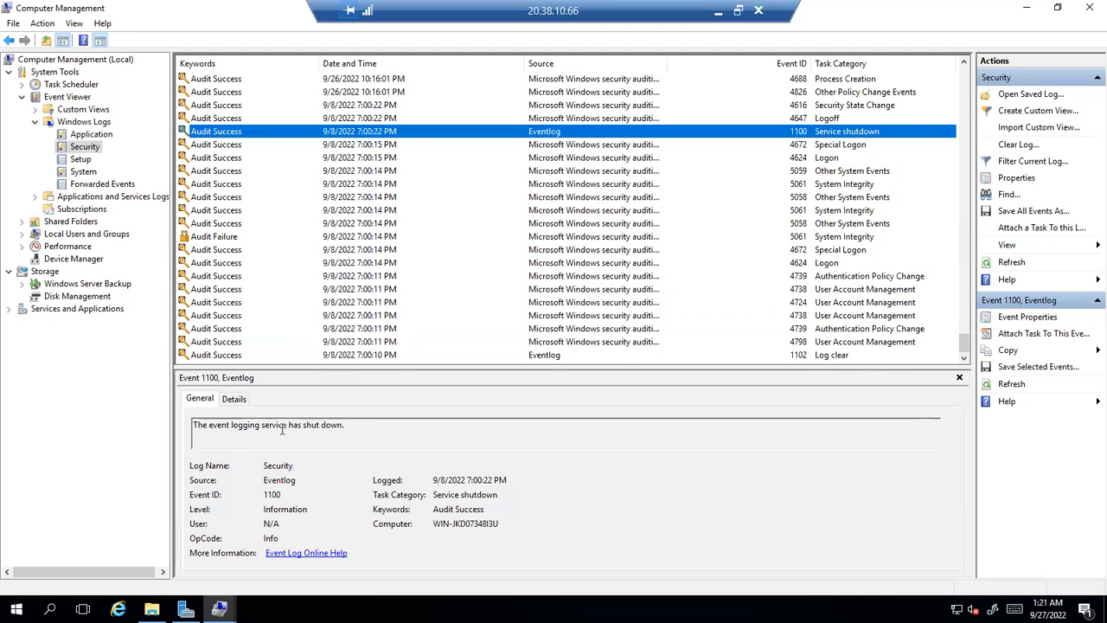
Review Security events 4647, 4616, 4826 and process creation, then switch to the Application log
left_click_drag(359, 427, 197, 427)
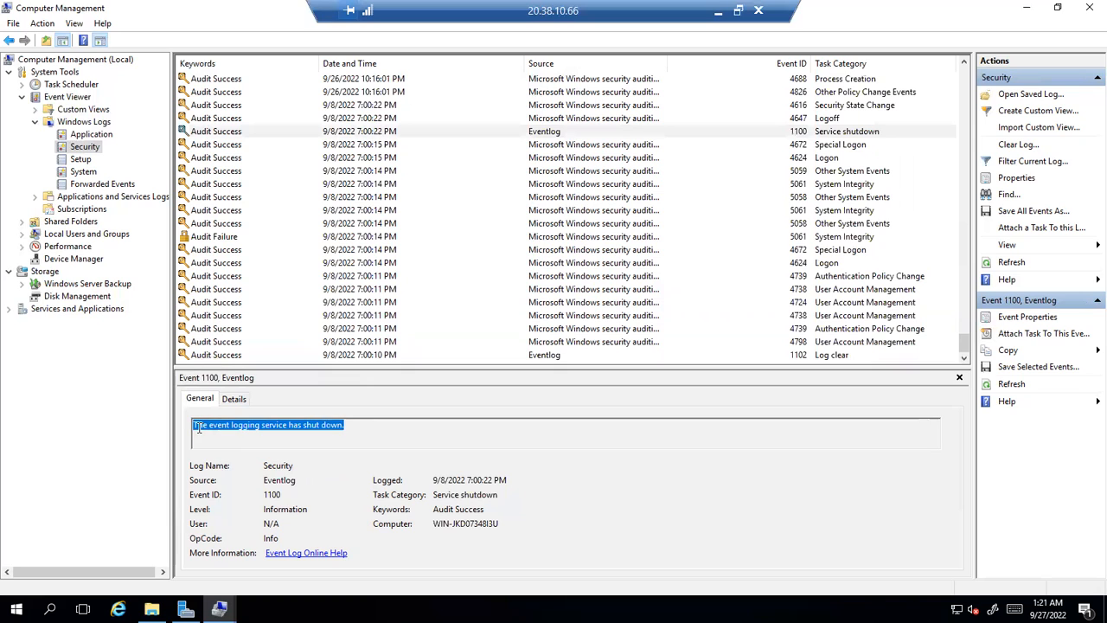
left_click(546, 121)
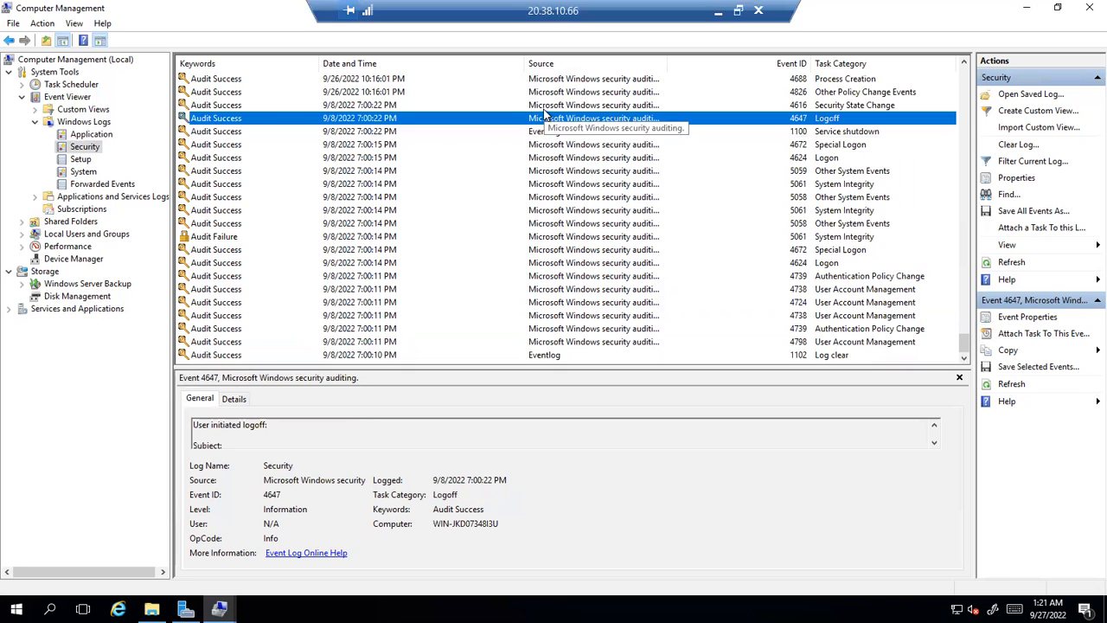
left_click(544, 109)
left_click_drag(307, 425, 180, 389)
left_click(545, 93)
scroll(546, 96, "up", 1)
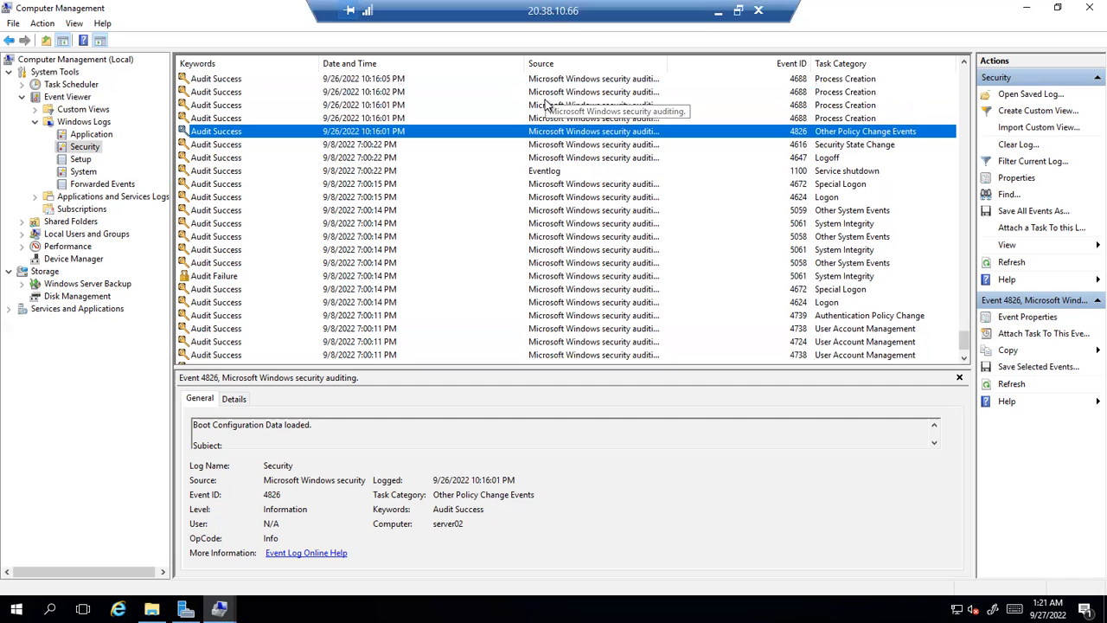
key("Up")
key("Up")
key("Up")
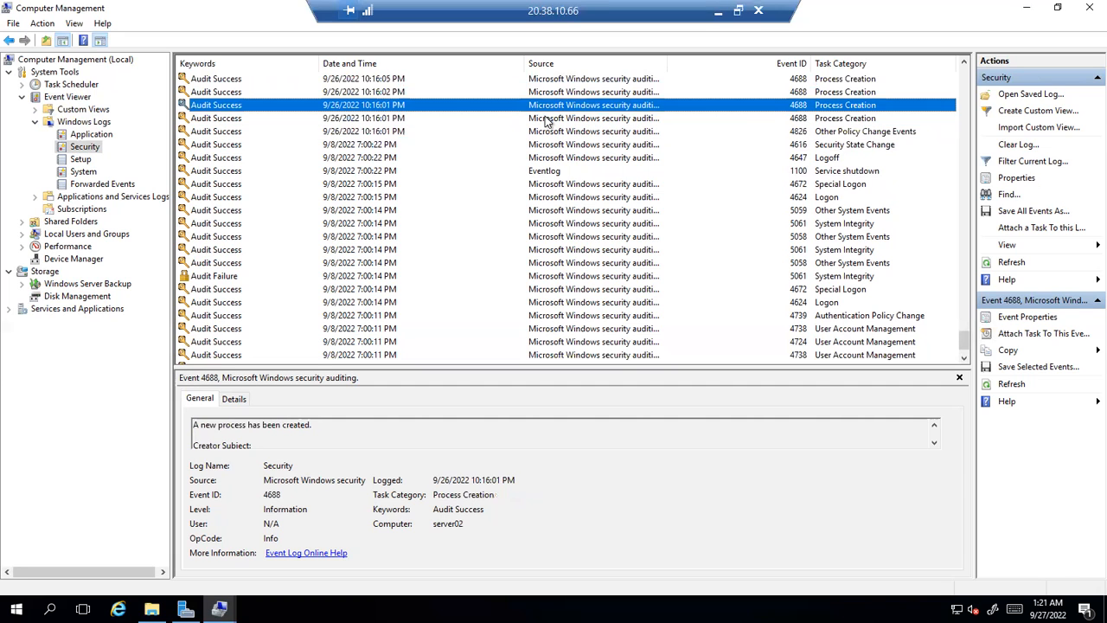
key("Up")
key("Up")
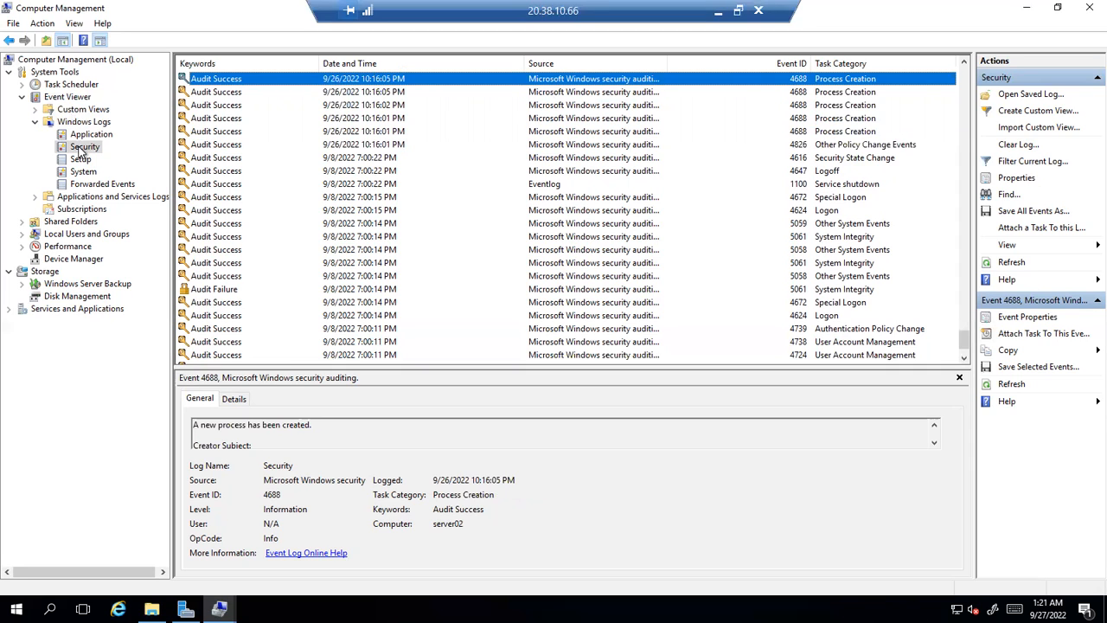
left_click(81, 136)
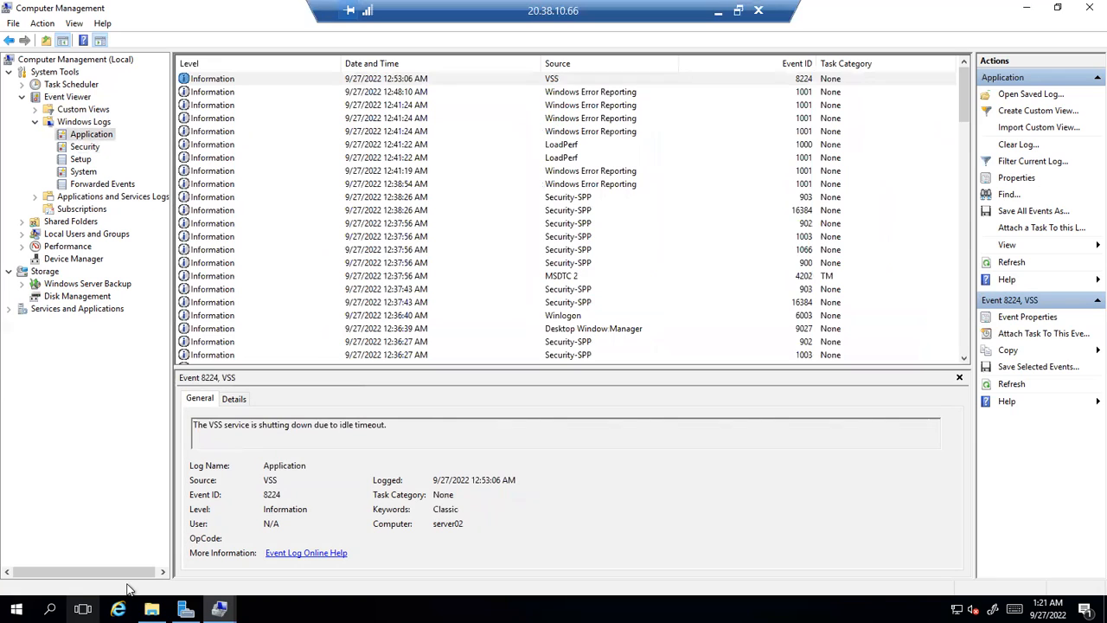
left_click(119, 609)
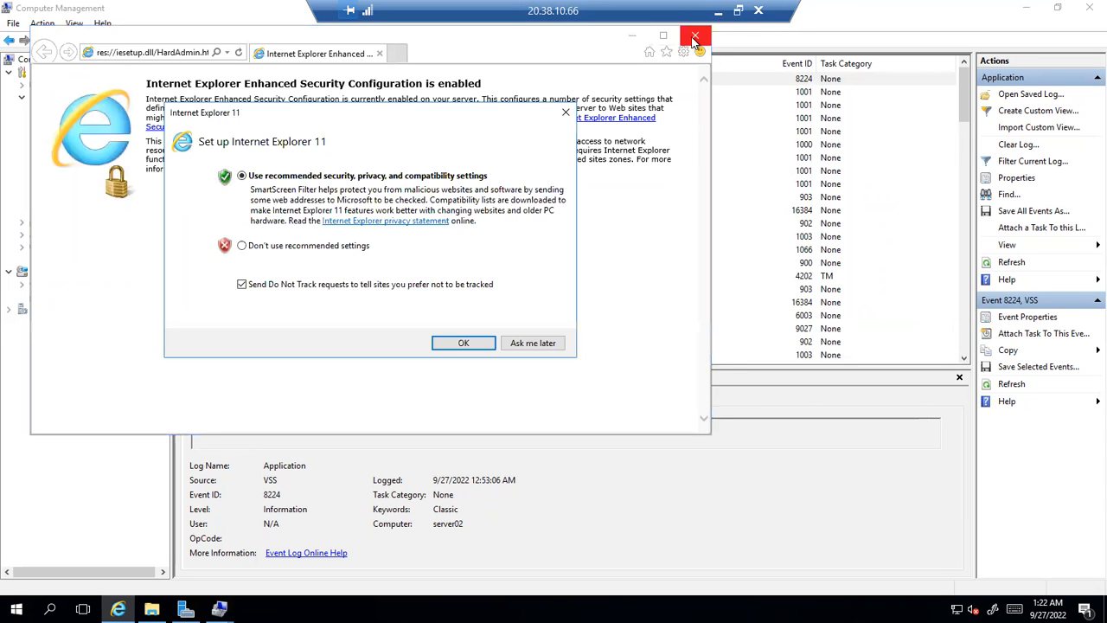
left_click(464, 343)
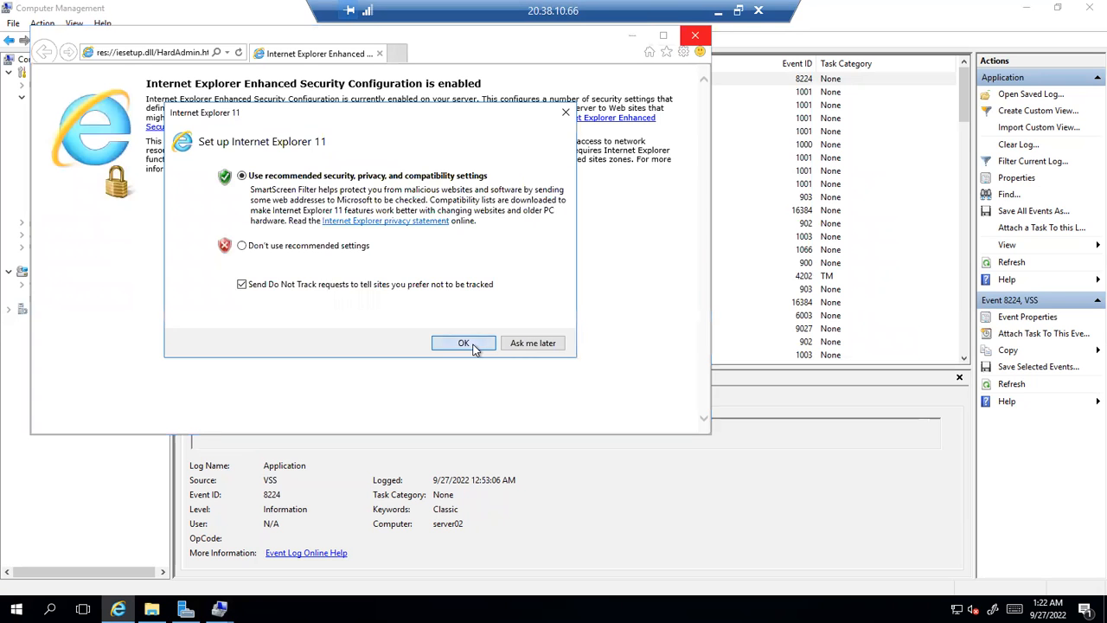
left_click(694, 36)
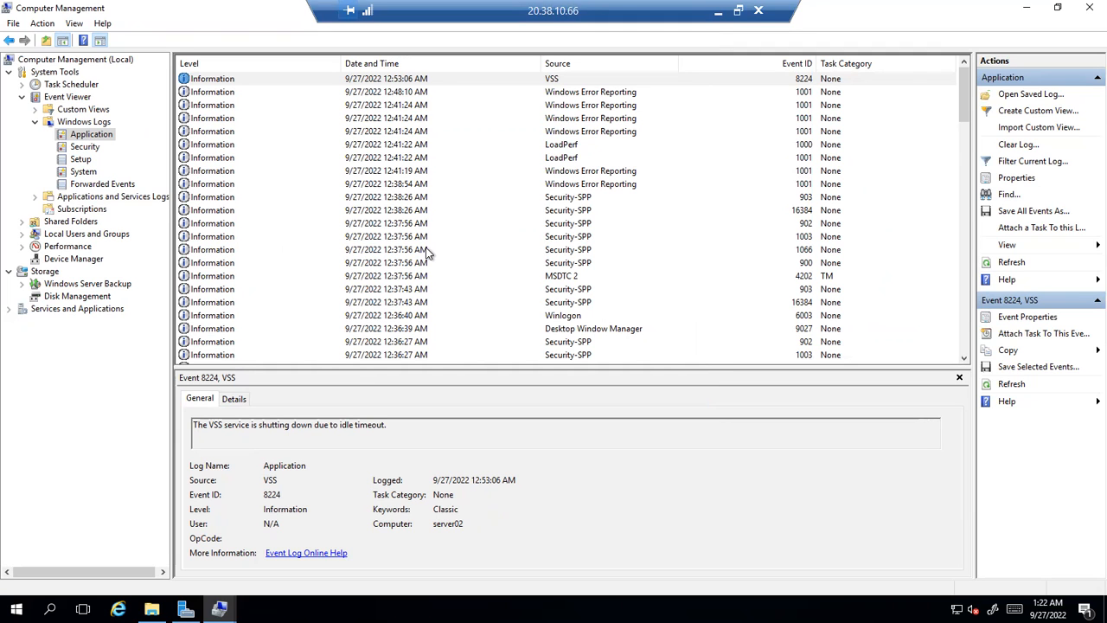
Examine the Security-SPP 12307, 8198 license activation error and 1003 licensing status events
scroll(630, 239, "down", 15)
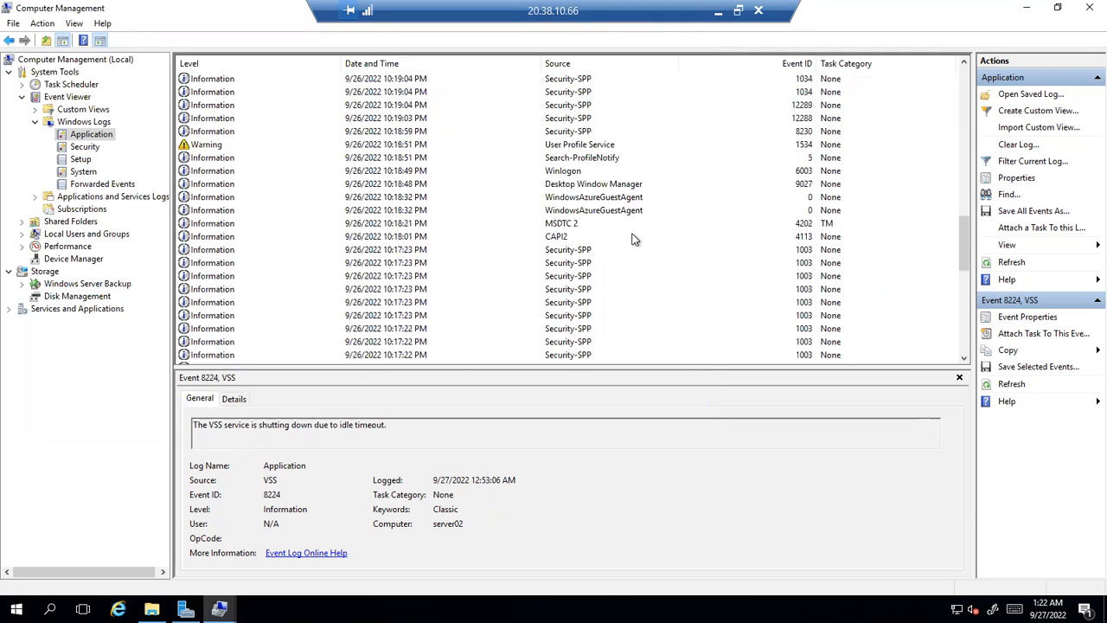
left_click(570, 304)
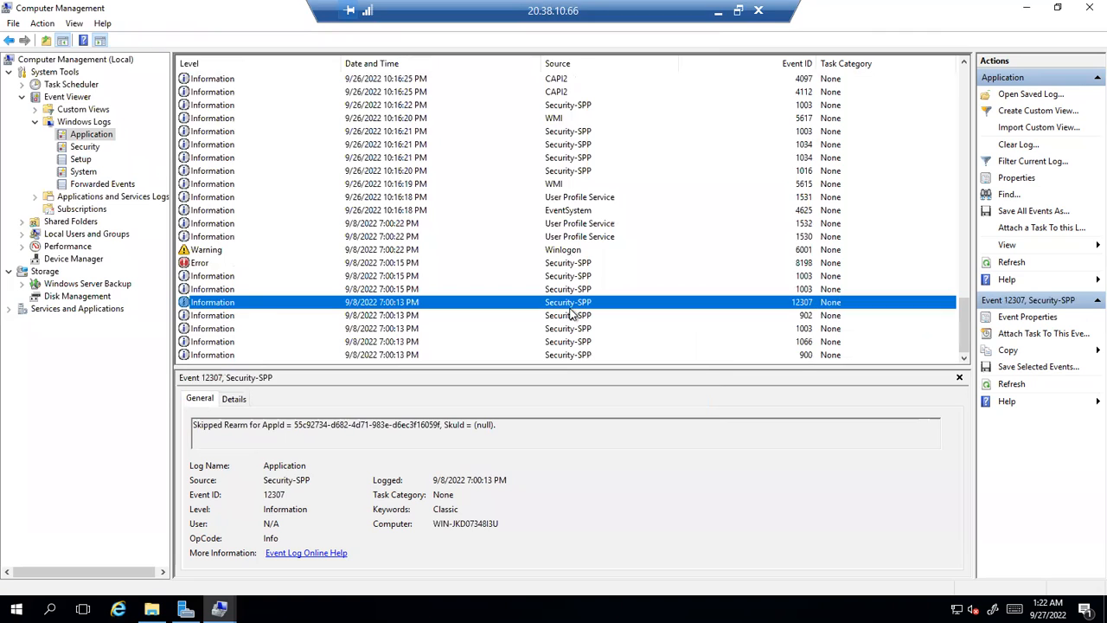
left_click(204, 264)
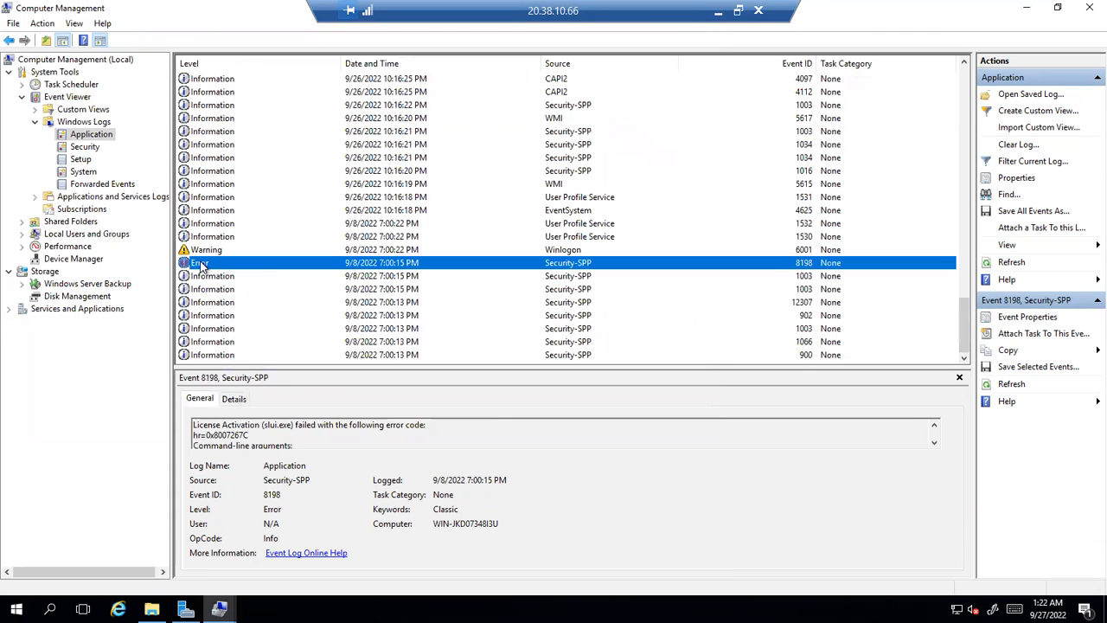
left_click(309, 441)
key("ctrl+a")
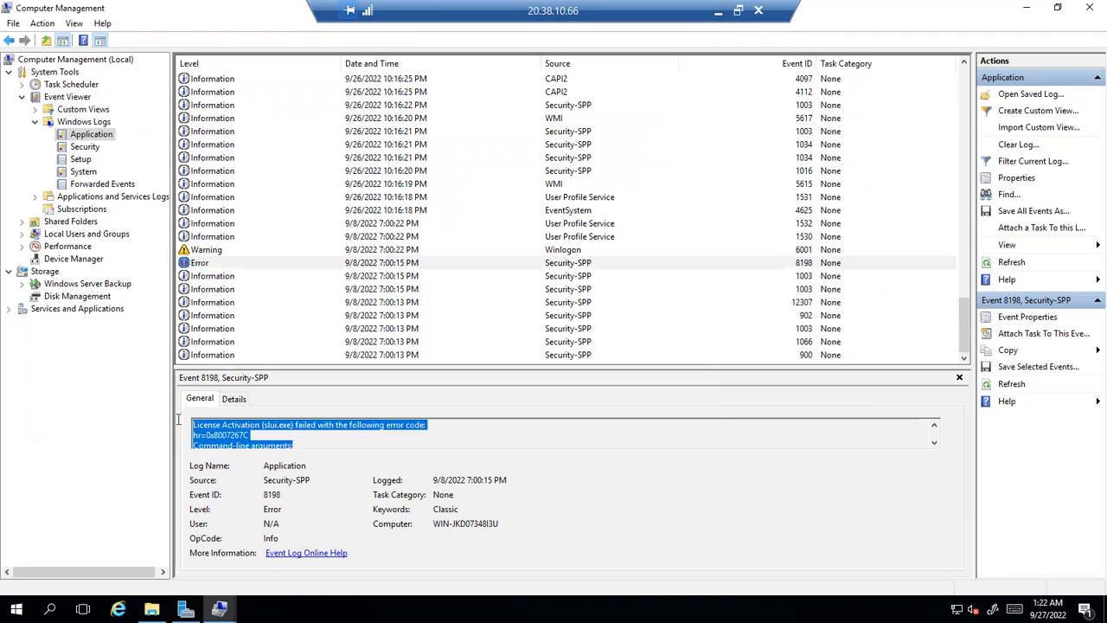
left_click(429, 289)
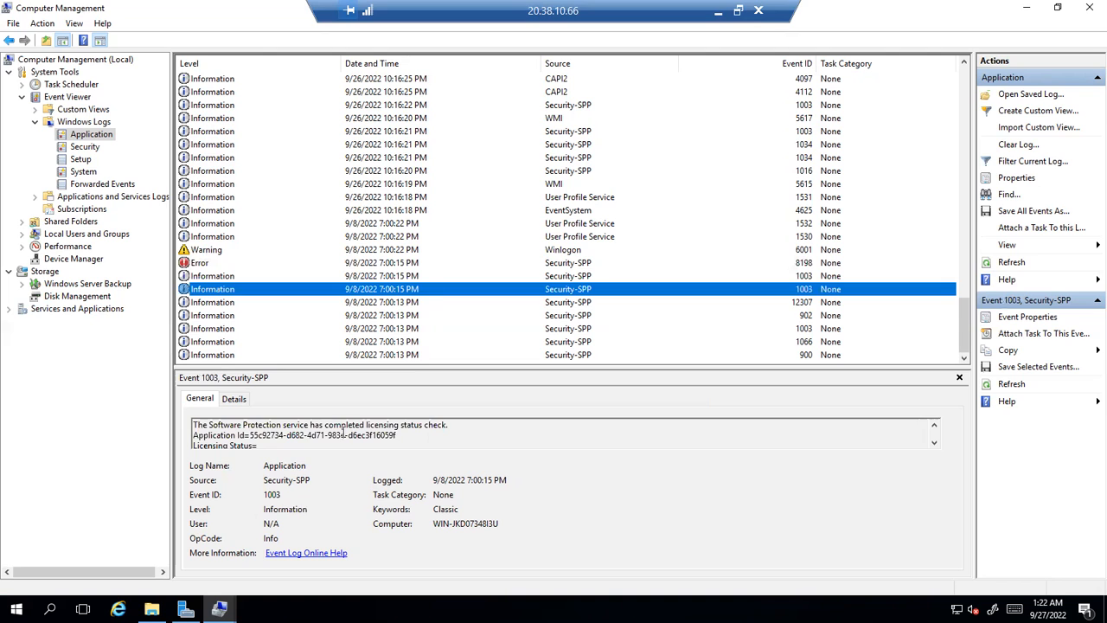
left_click_drag(273, 448, 184, 416)
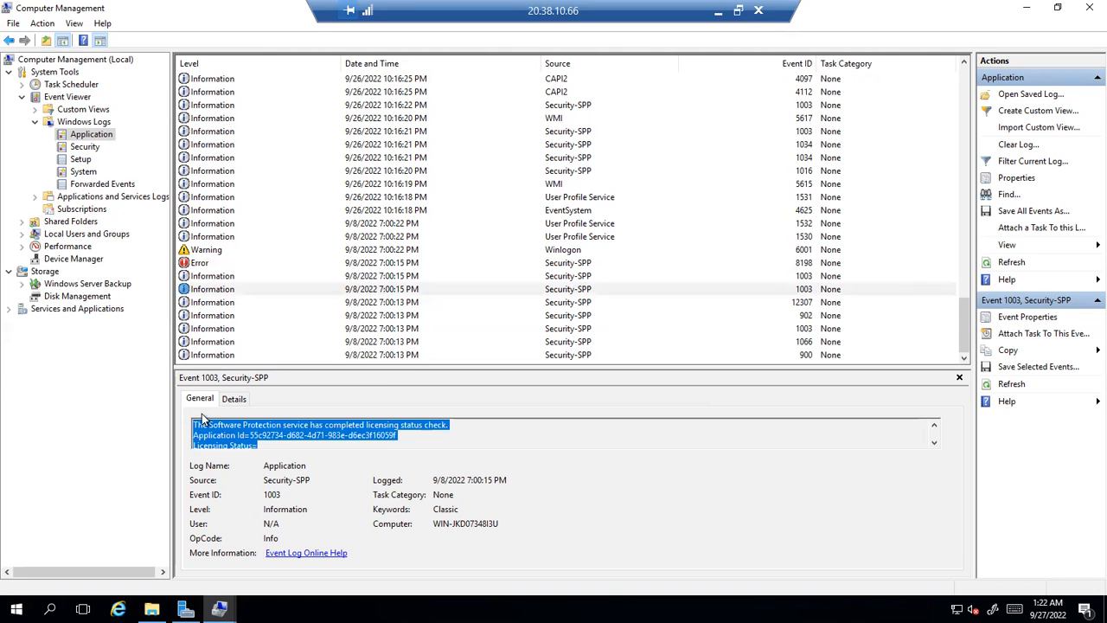
scroll(379, 424, "down", 2)
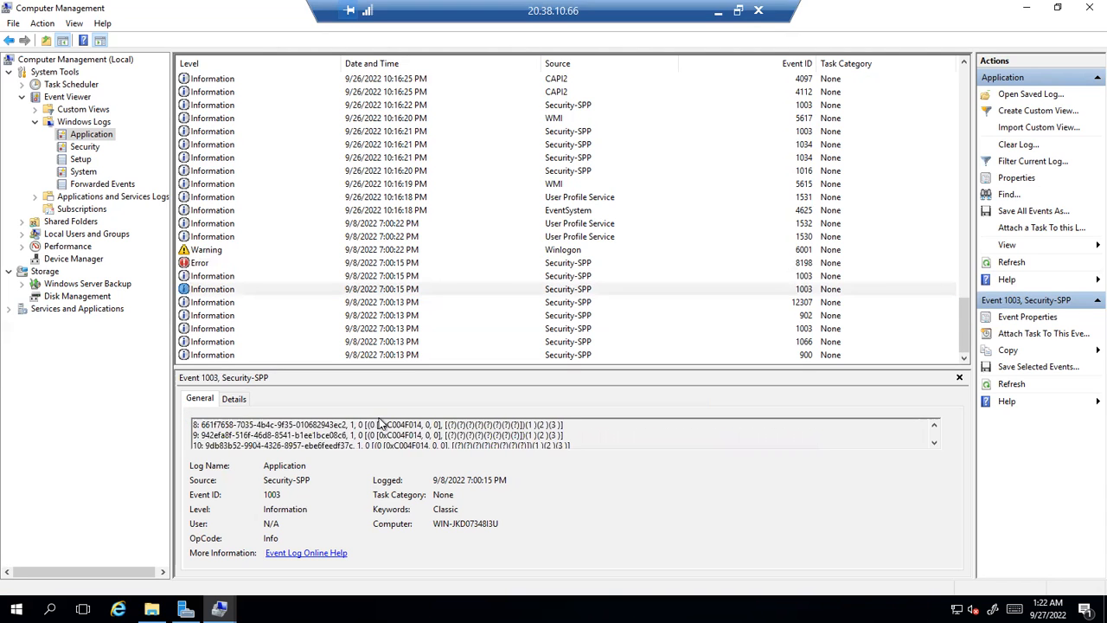
scroll(378, 423, "up", 2)
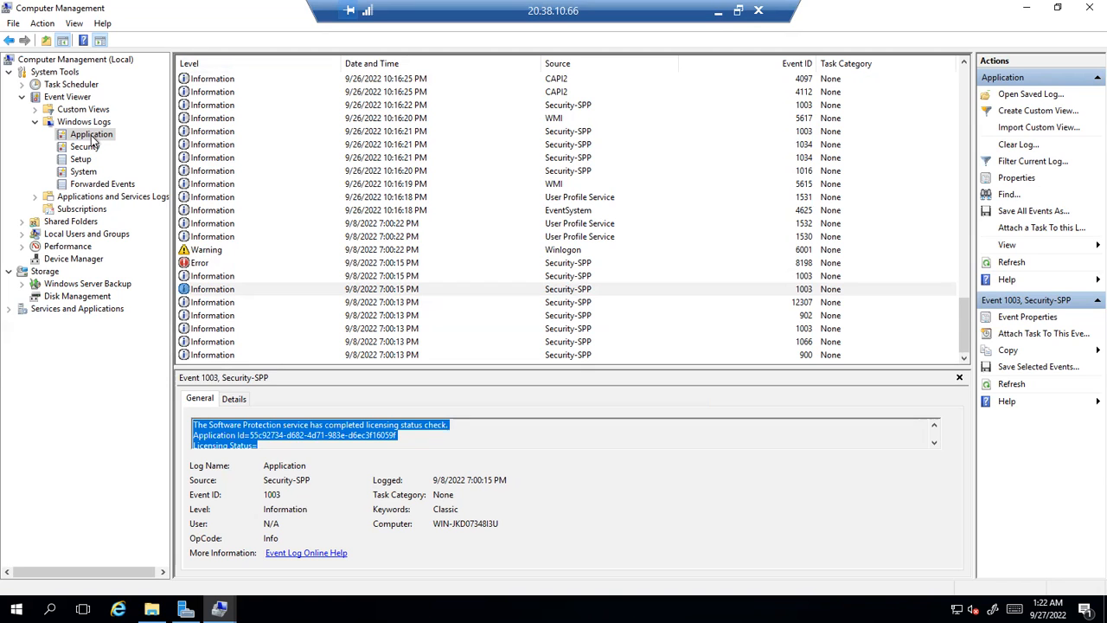
Review the 12:48:10 and 12:41:24 Windows Error Reporting events and LoadPerf 1000, then open Setup
left_click(91, 135)
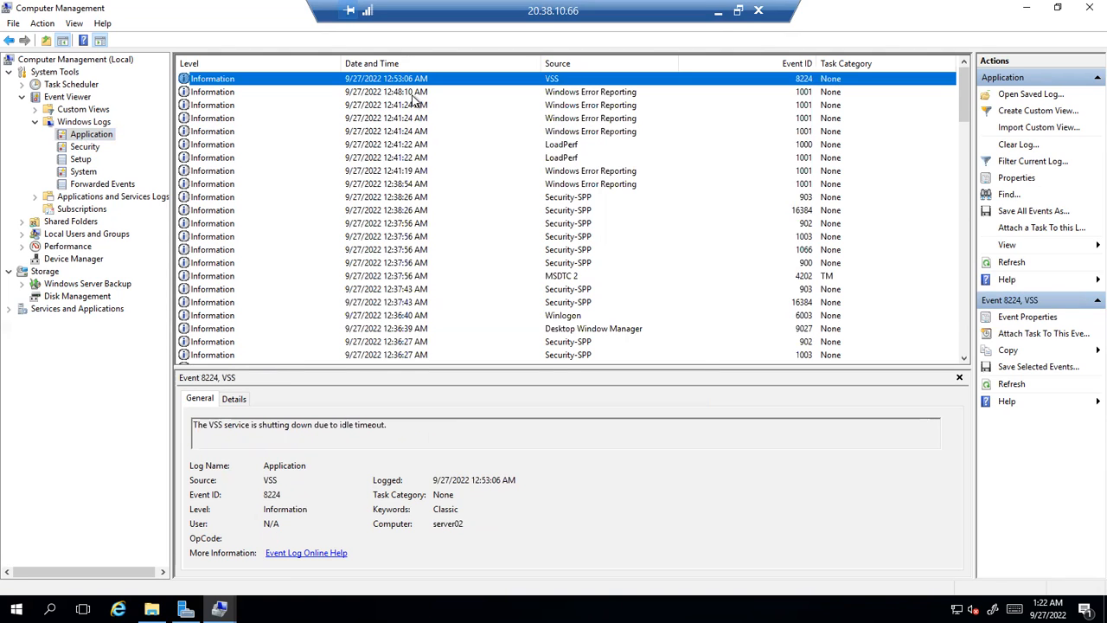
left_click(413, 93)
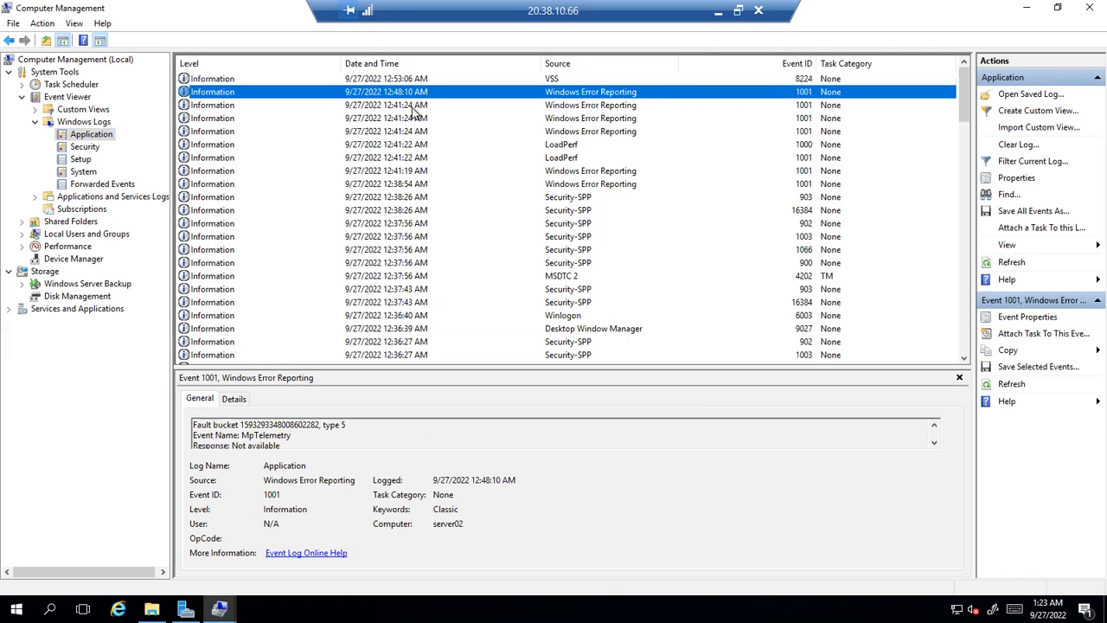
left_click(412, 109)
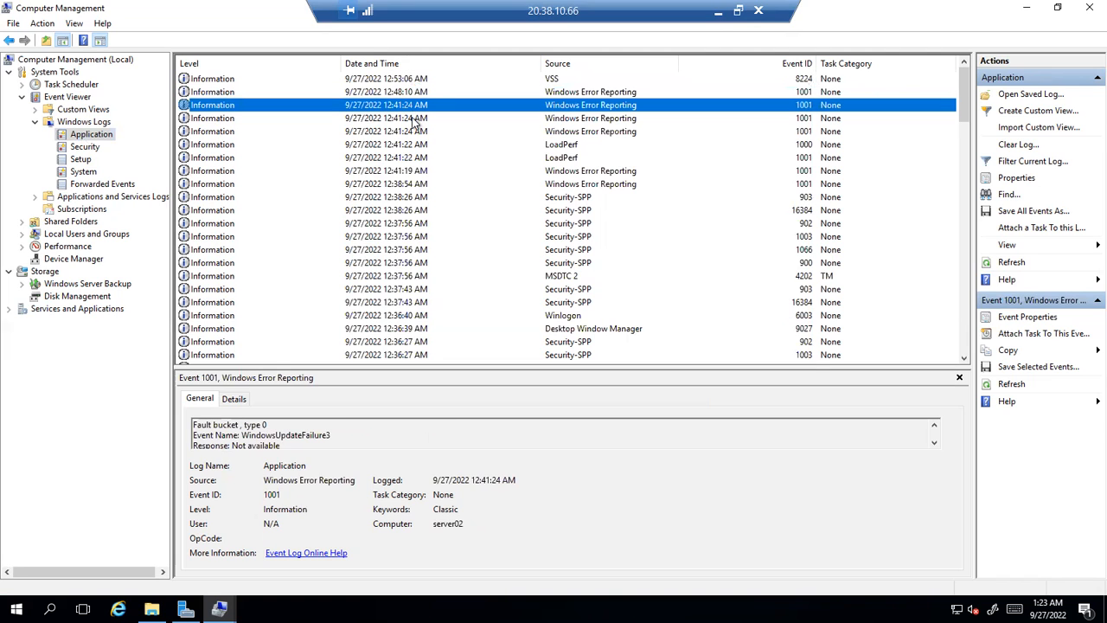
left_click(415, 121)
left_click(411, 134)
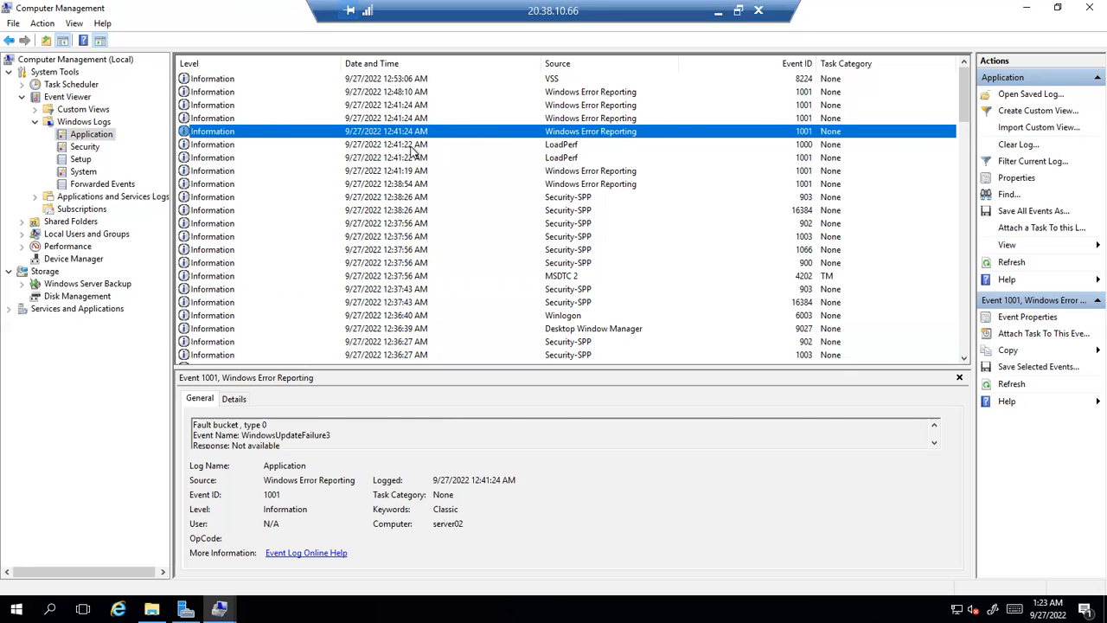
left_click(413, 145)
left_click(402, 122)
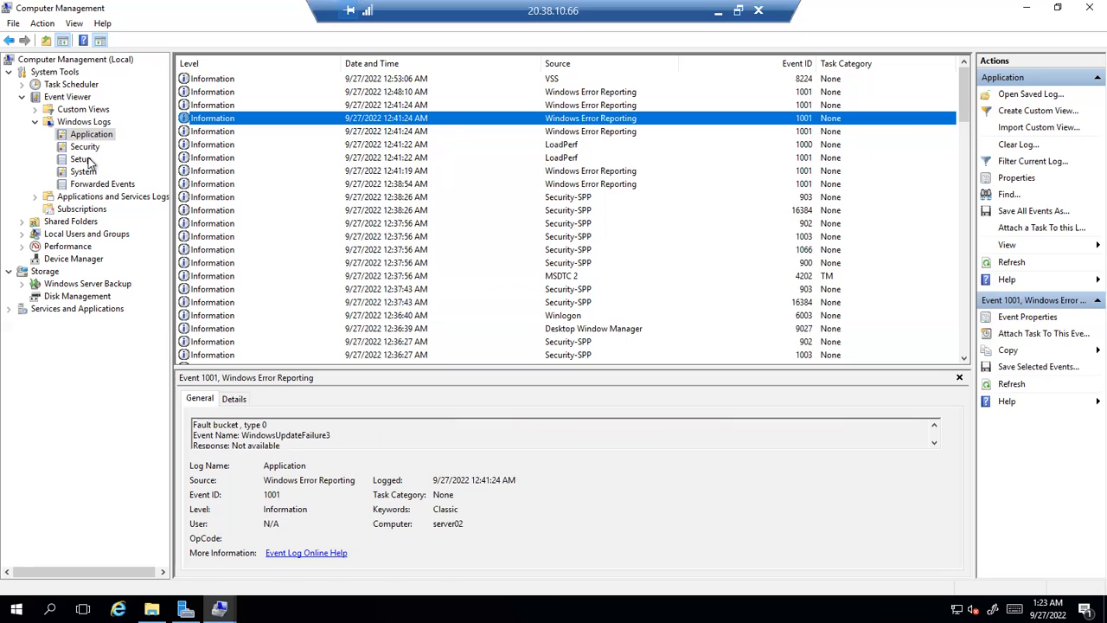
left_click(87, 160)
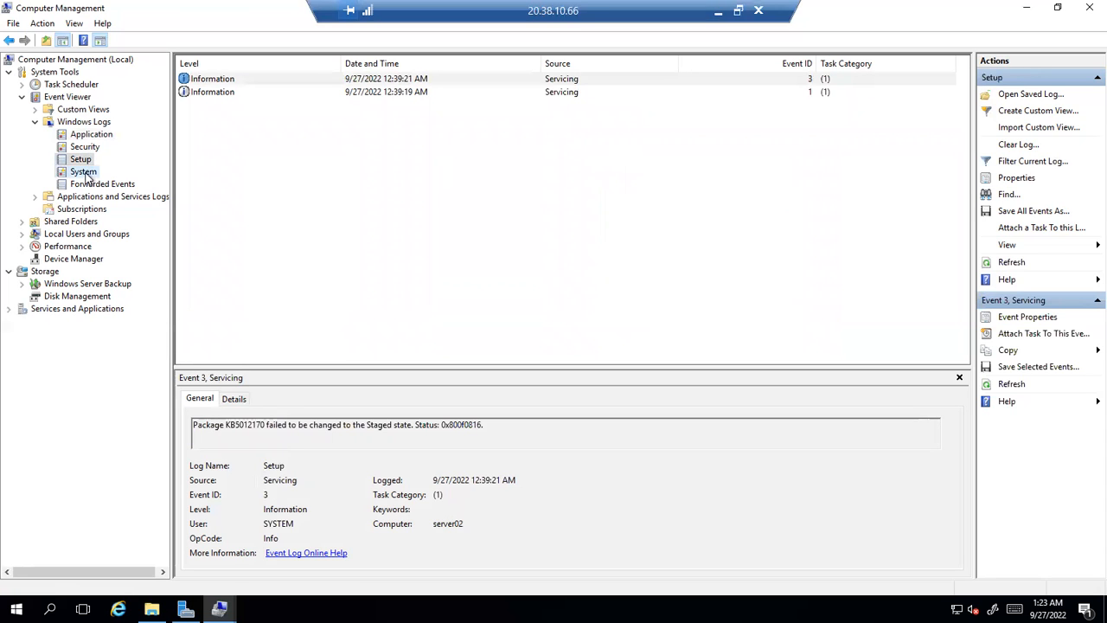
Open the System log and select the Event 56 Application Popup error description to copy it
left_click(84, 172)
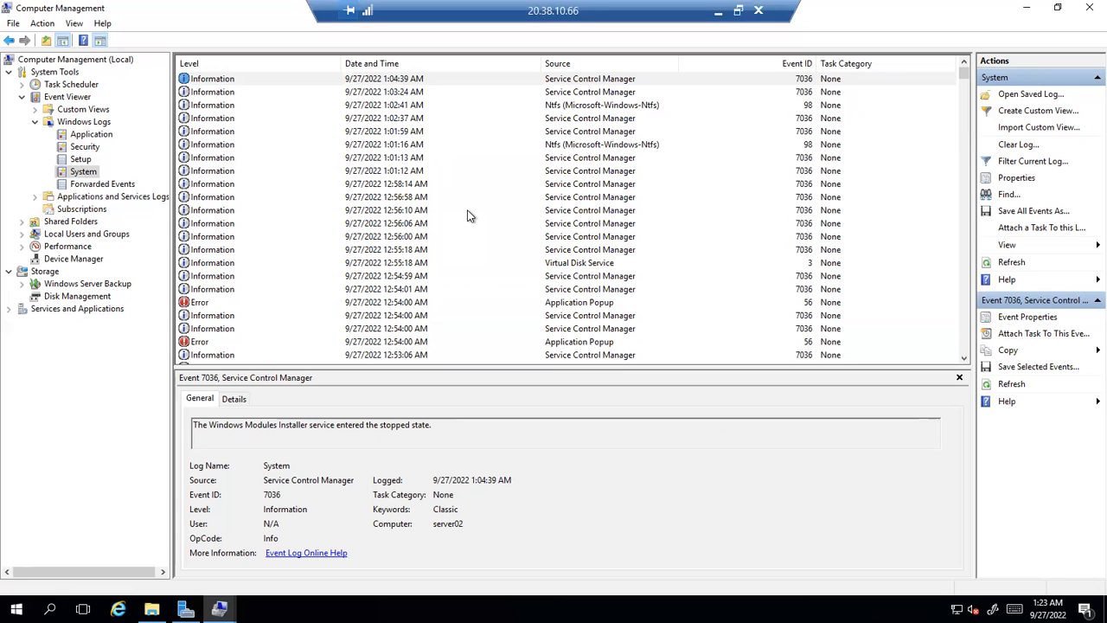
scroll(467, 215, "down", 1)
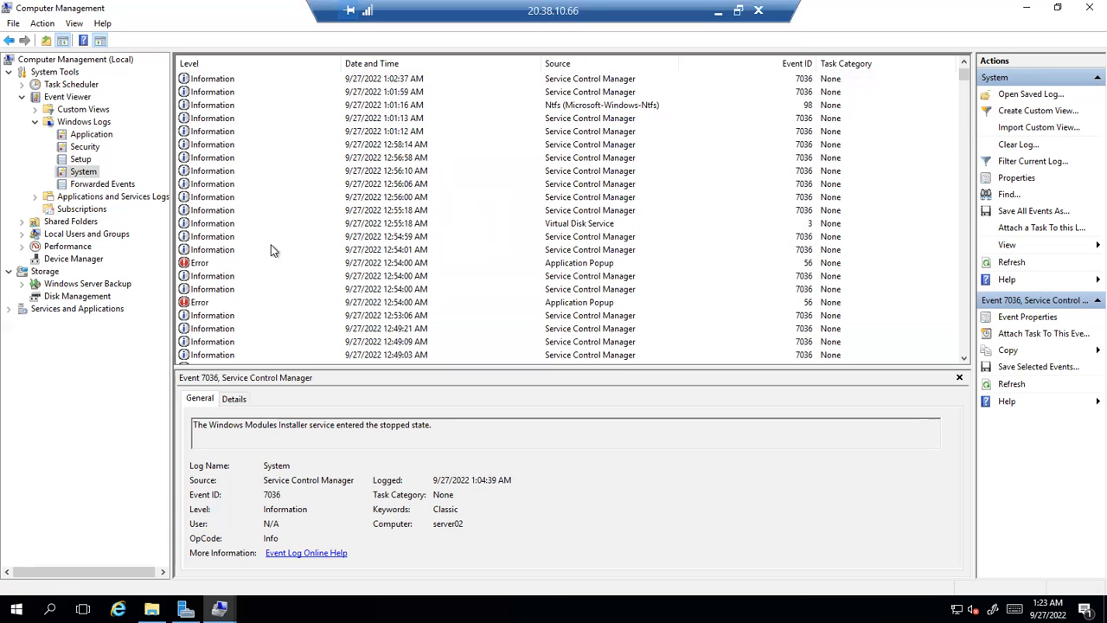
left_click(200, 264)
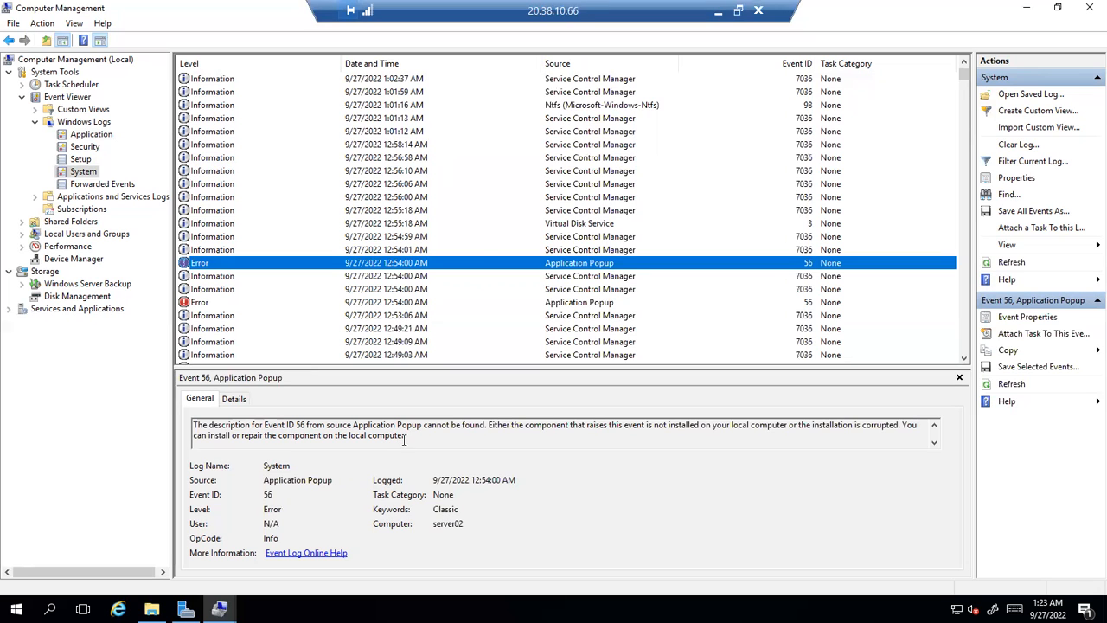
left_click_drag(412, 438, 385, 424)
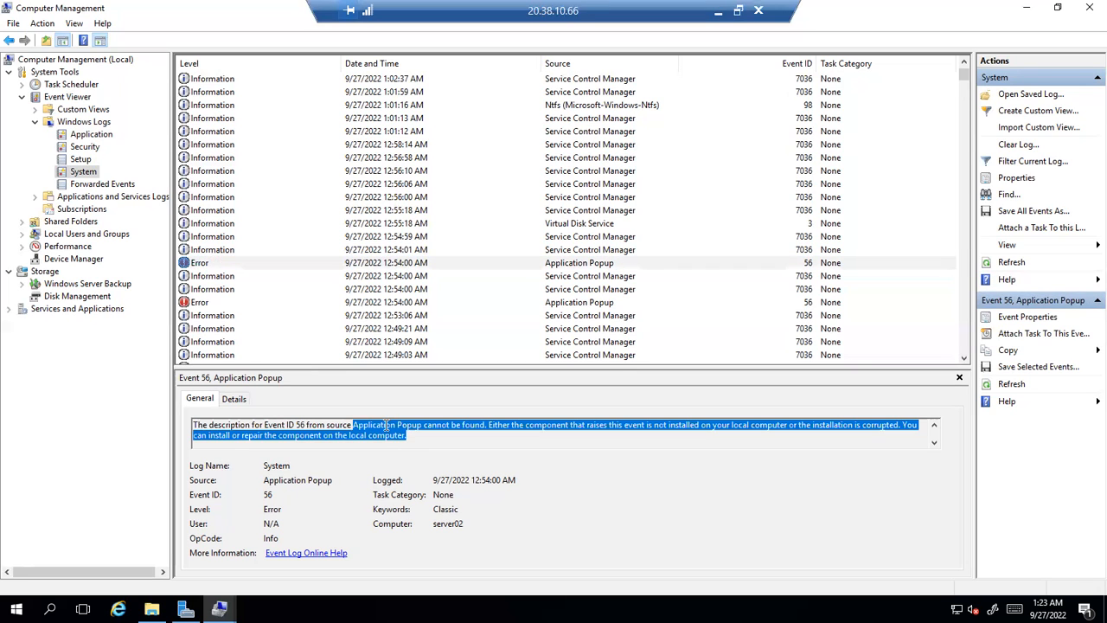
left_click(481, 430)
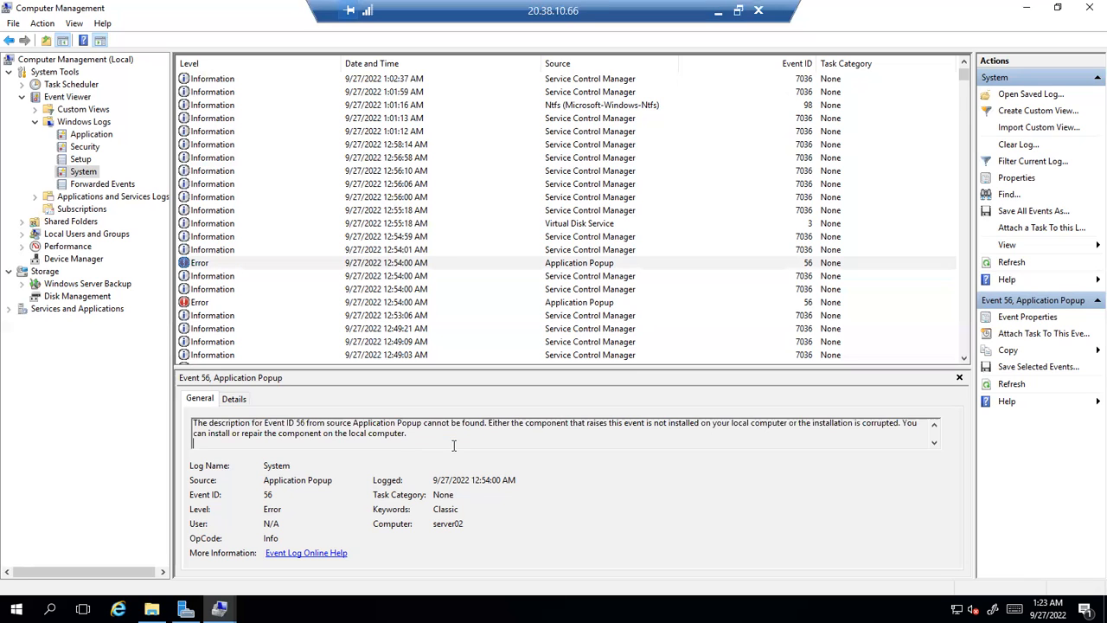
key("ctrl+a")
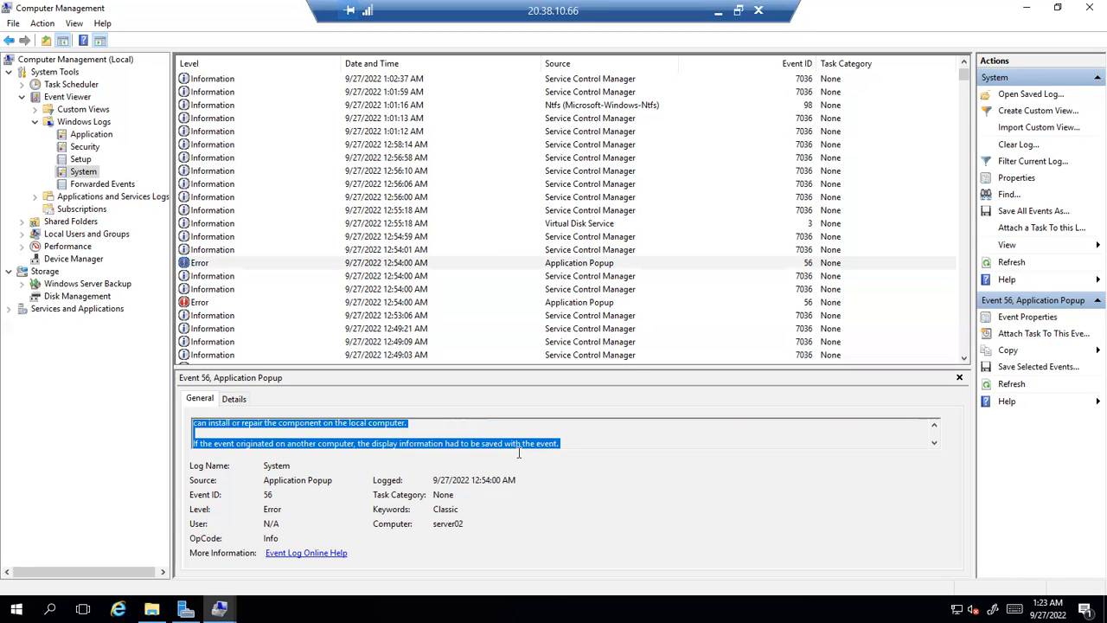
scroll(550, 435, "up", 2)
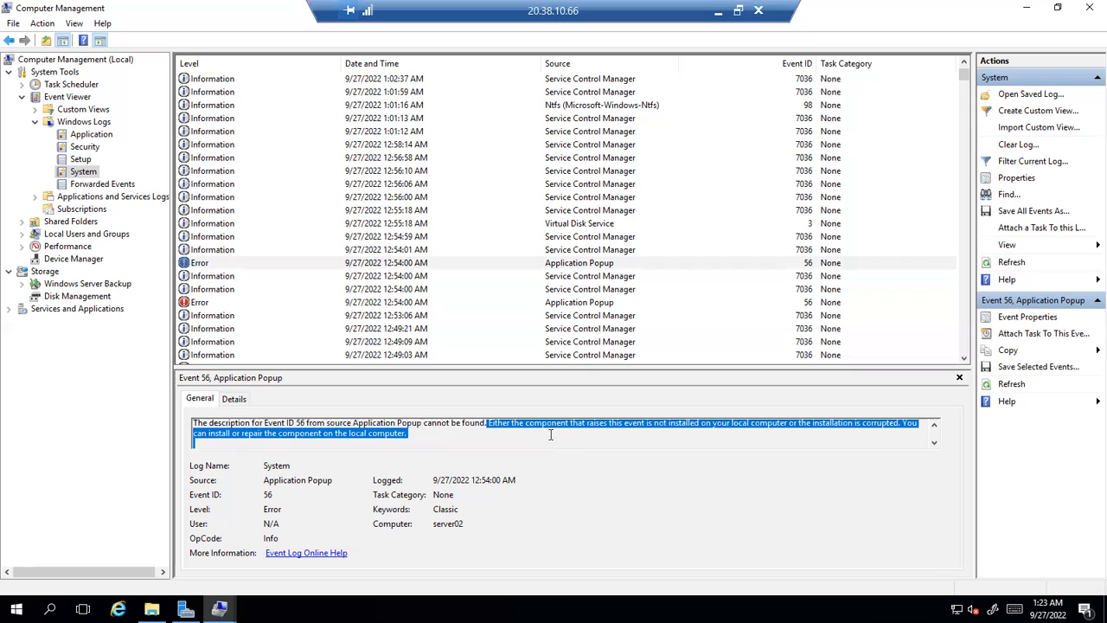
left_click_drag(435, 435, 181, 430)
key("ctrl+c")
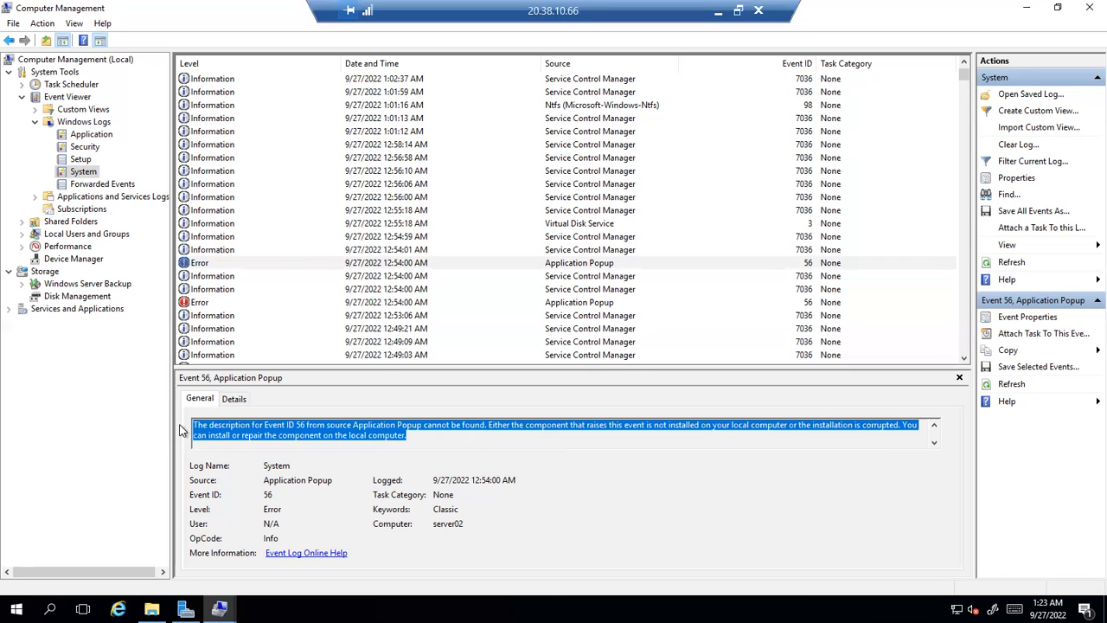
Minimize the remote session and launch Google Chrome with the browser profile
left_click(718, 11)
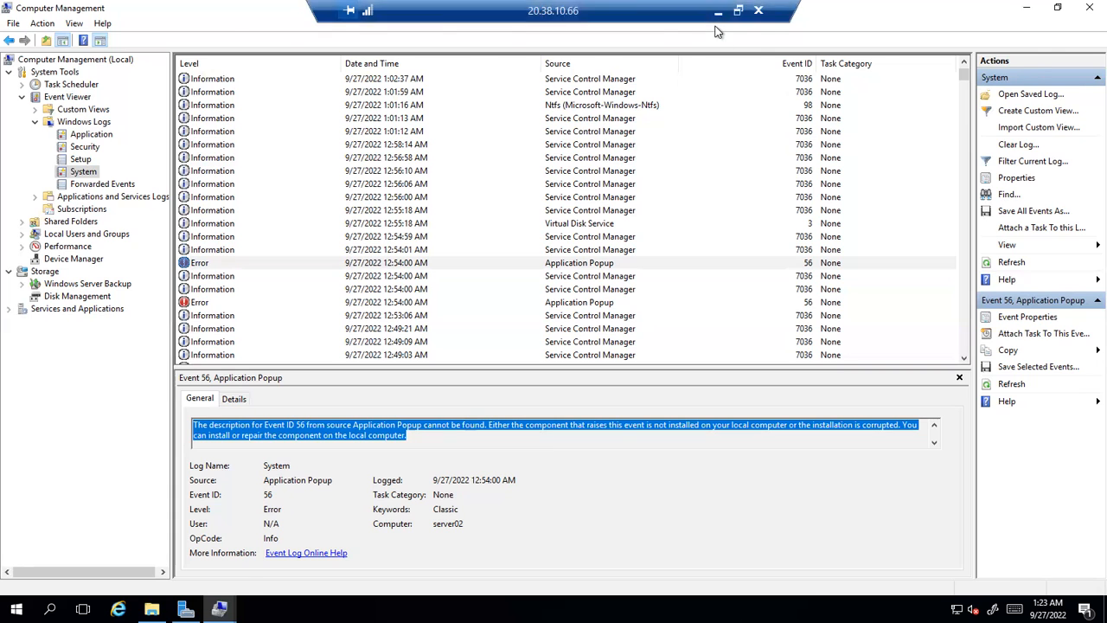
left_click(389, 609)
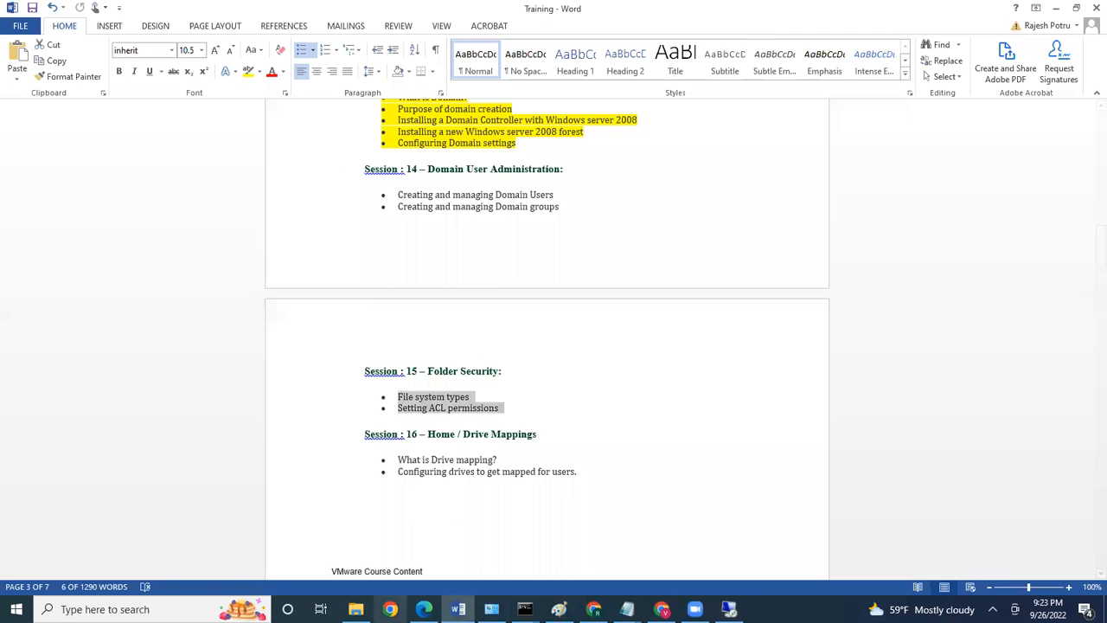
left_click(501, 346)
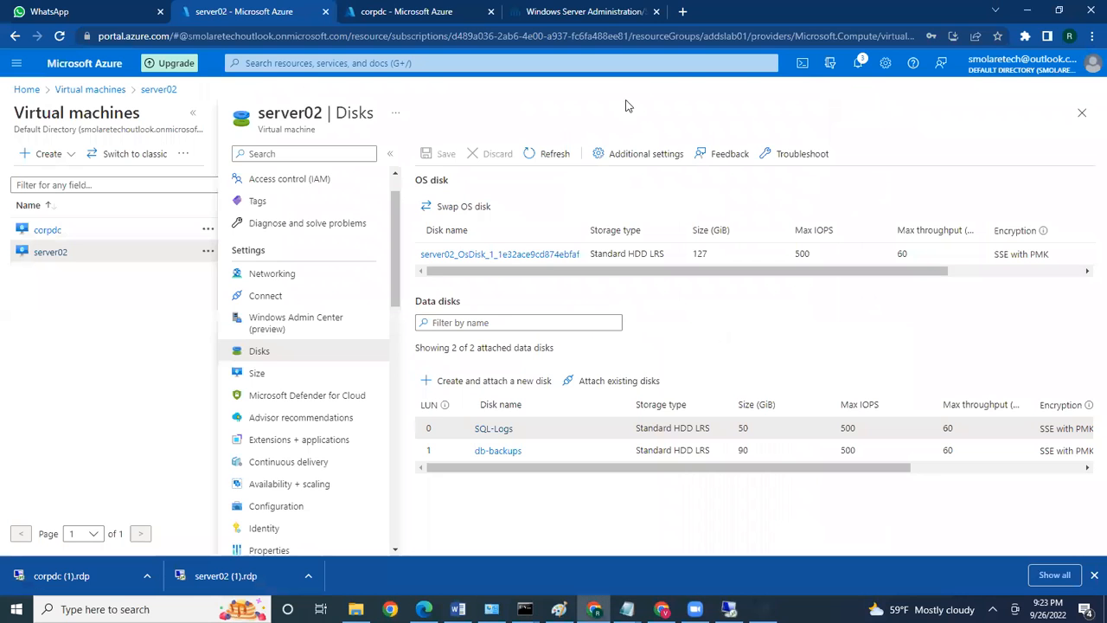
Search Google for the pasted error text and look at the Microsoft Community thread
key("ctrl+t")
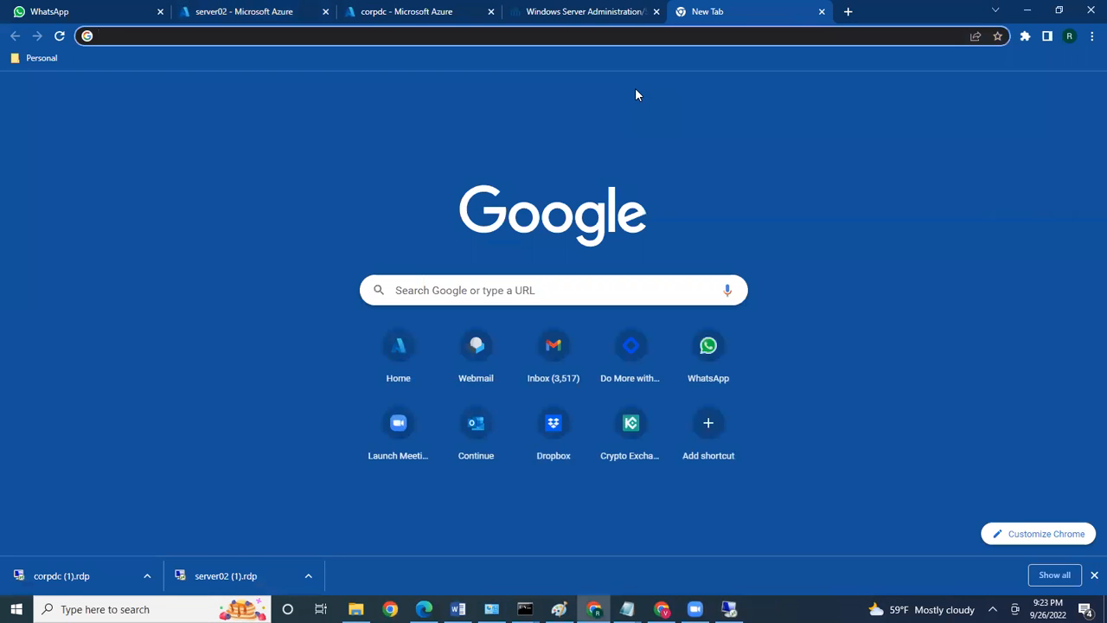
key("ctrl+v")
key("Return")
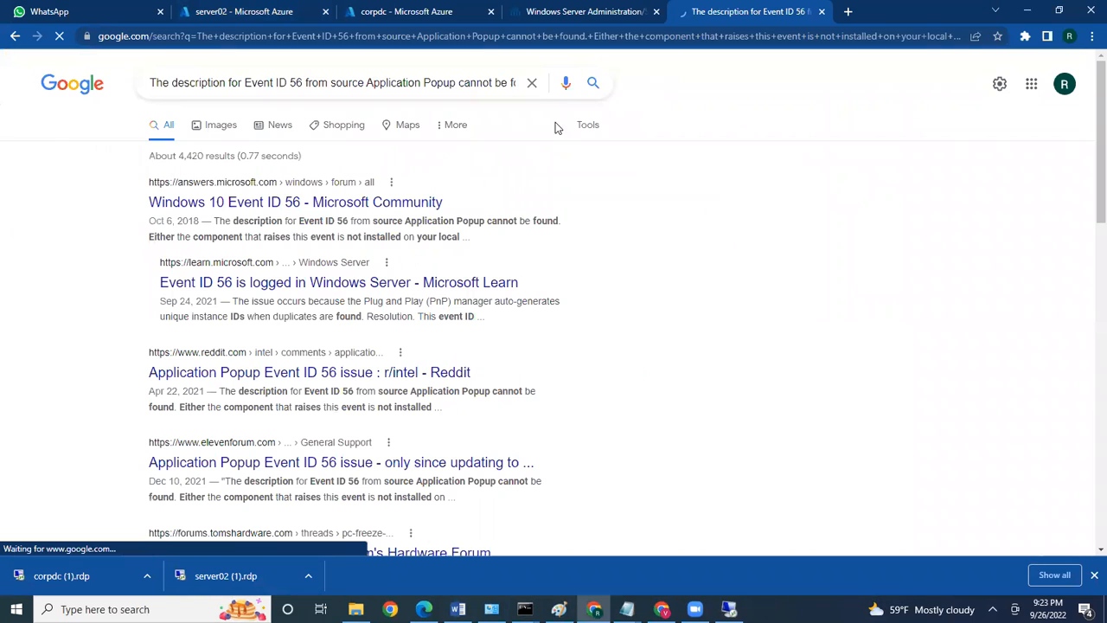
left_click(325, 208)
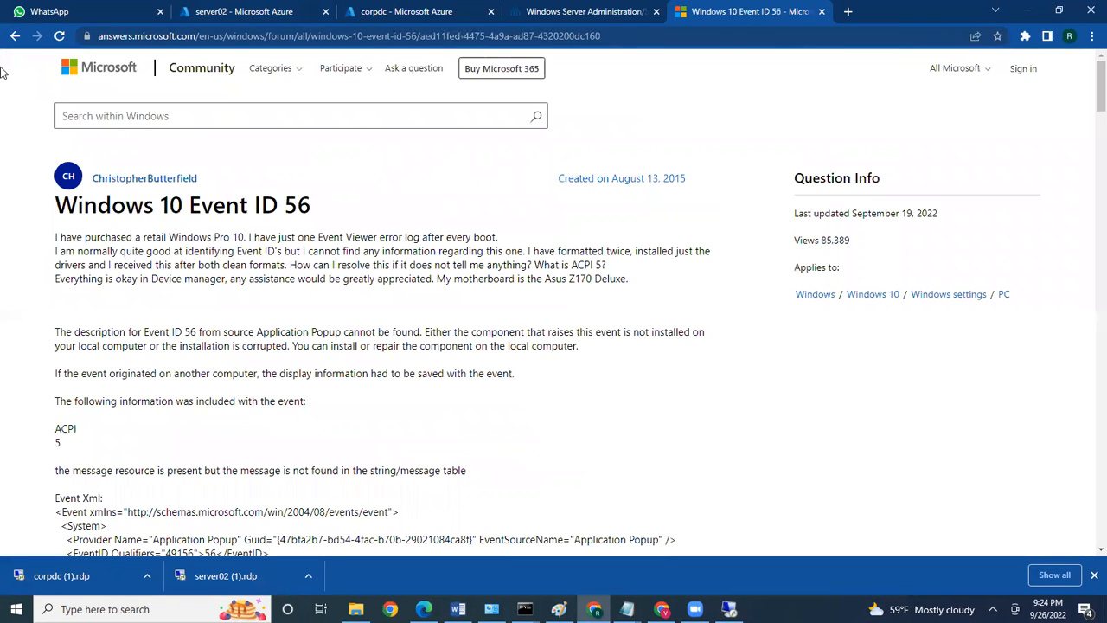
left_click(15, 40)
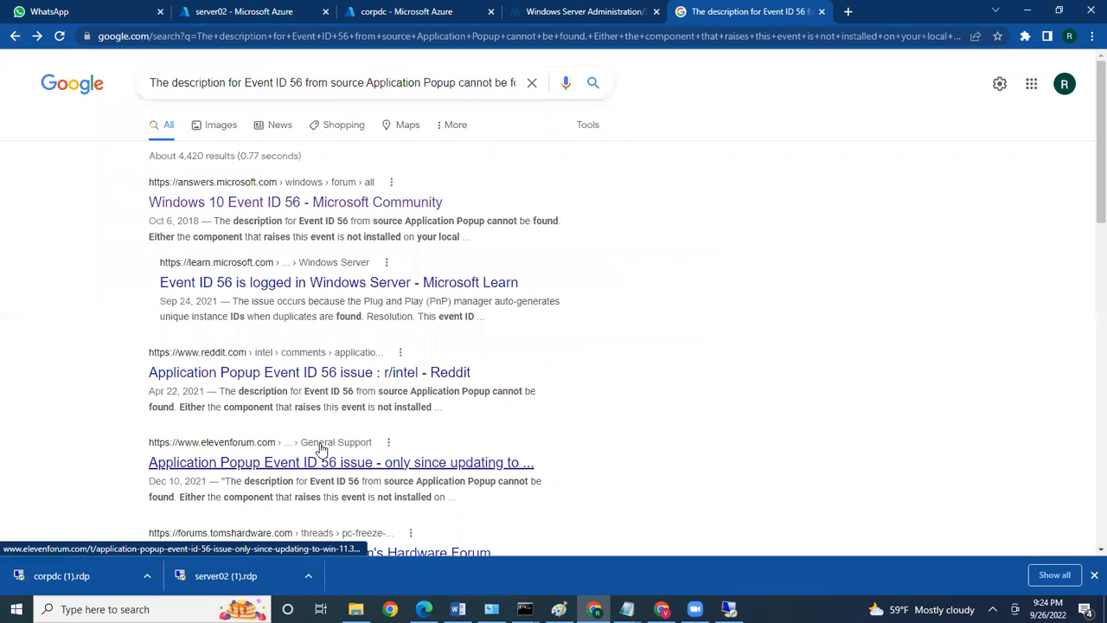
Open and read through the elevenforum thread on Event ID 56
scroll(311, 432, "down", 1)
left_click(294, 393)
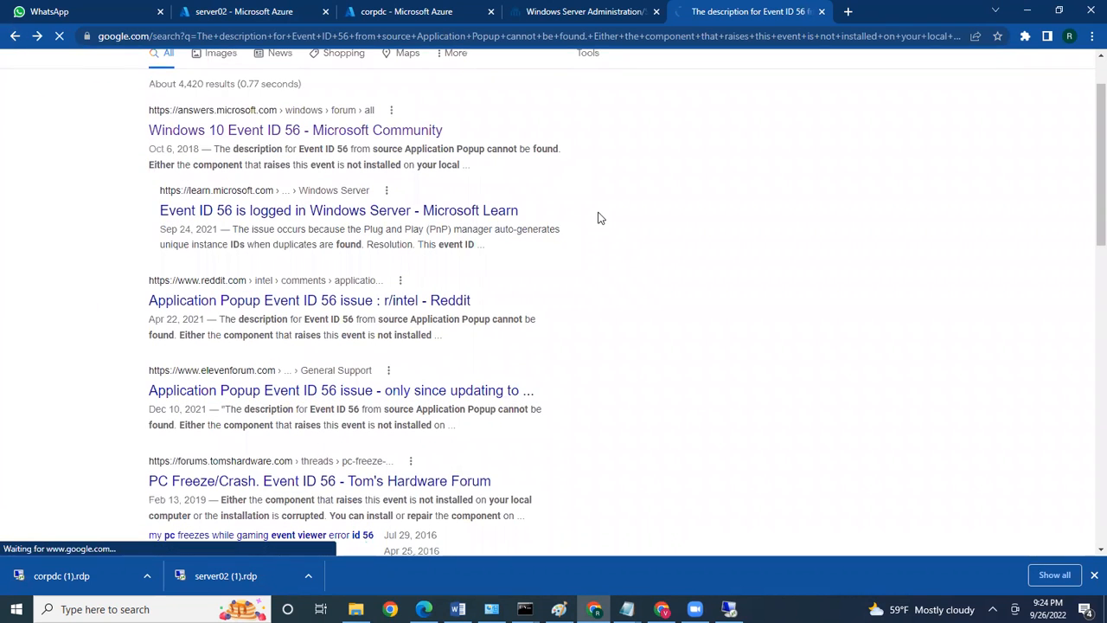
scroll(601, 218, "down", 3)
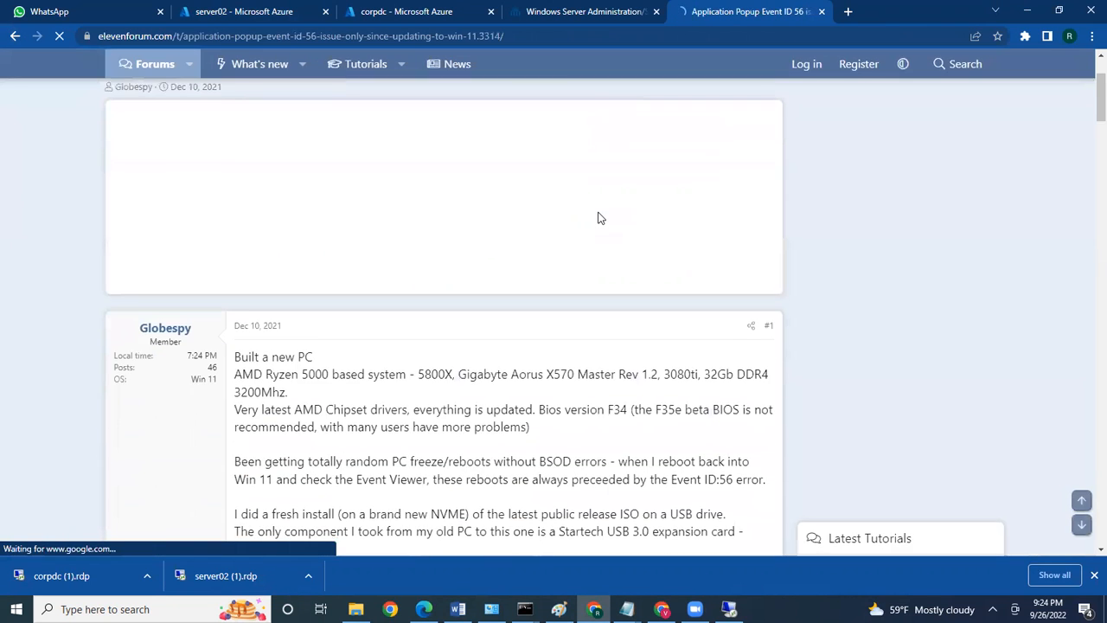
scroll(601, 218, "down", 8)
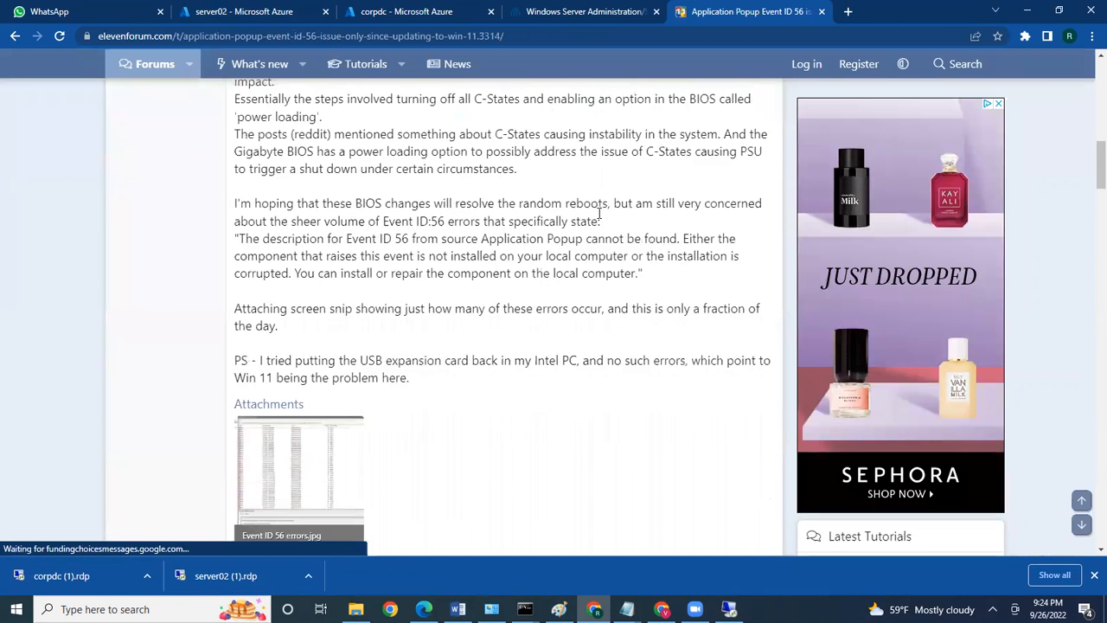
scroll(495, 480, "down", 2)
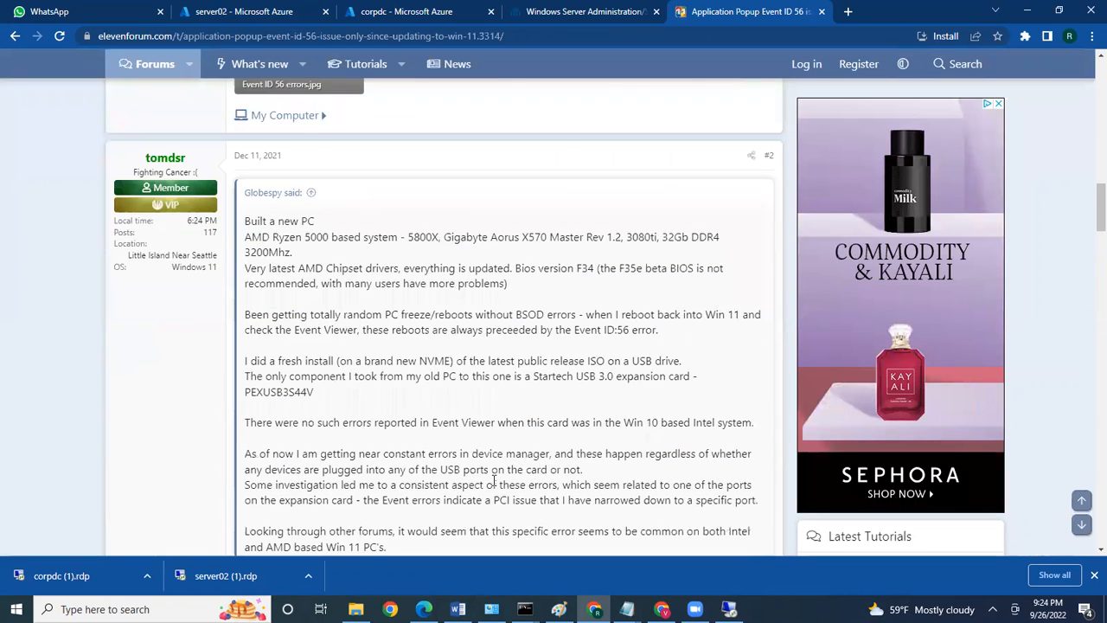
scroll(494, 480, "down", 1)
scroll(450, 401, "down", 6)
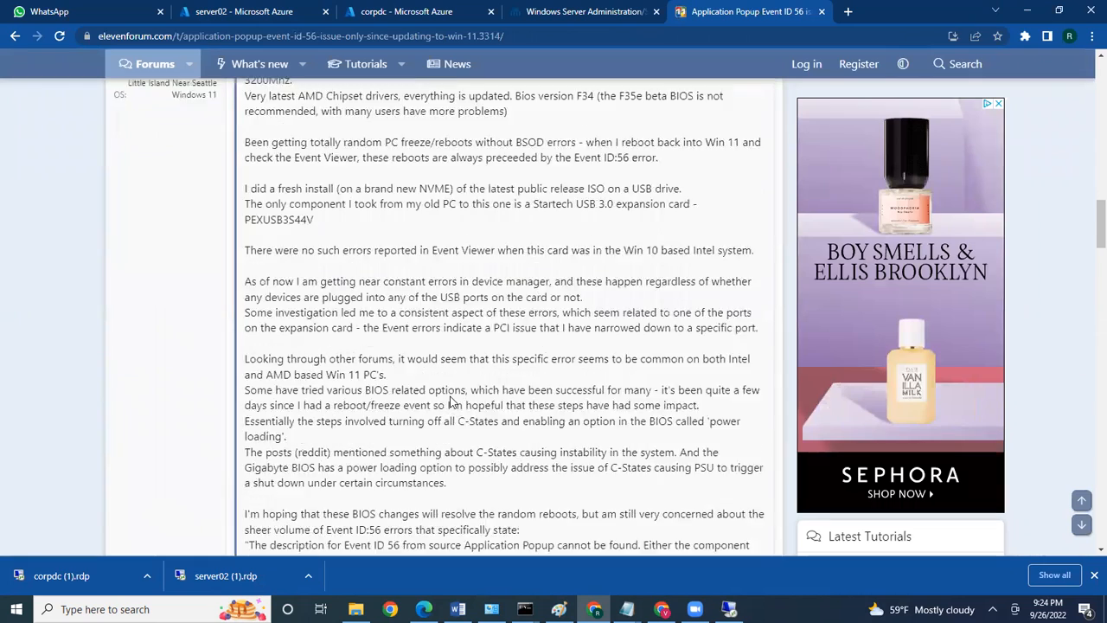
scroll(449, 401, "down", 4)
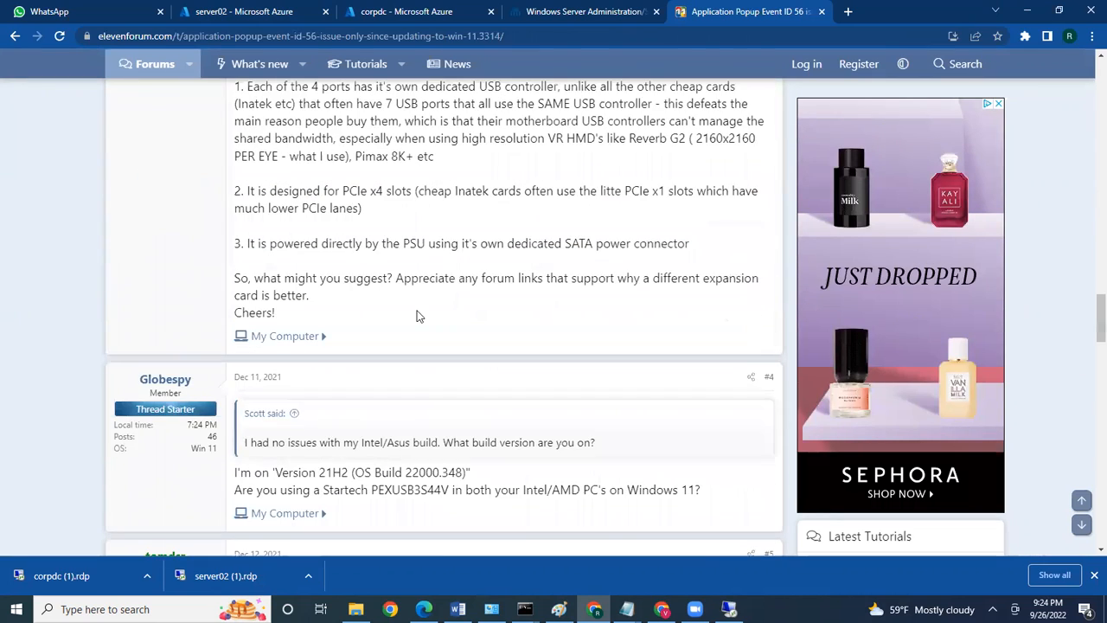
scroll(418, 313, "up", 1)
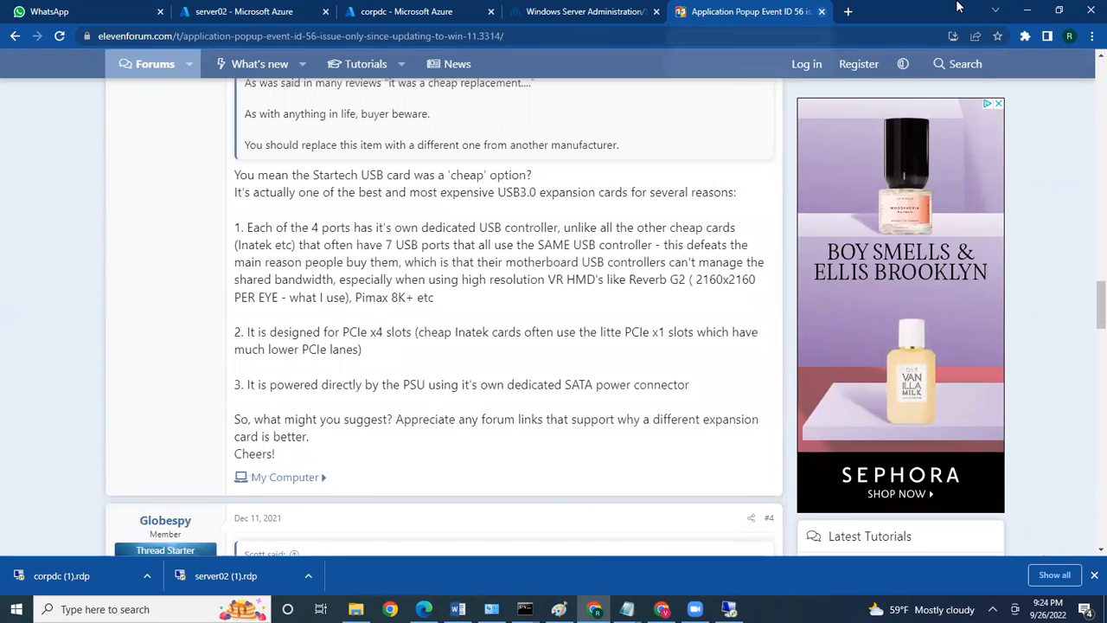
Back on server02, review the second Application Popup error and the WindowsUpdateClient installation failure
left_click(821, 11)
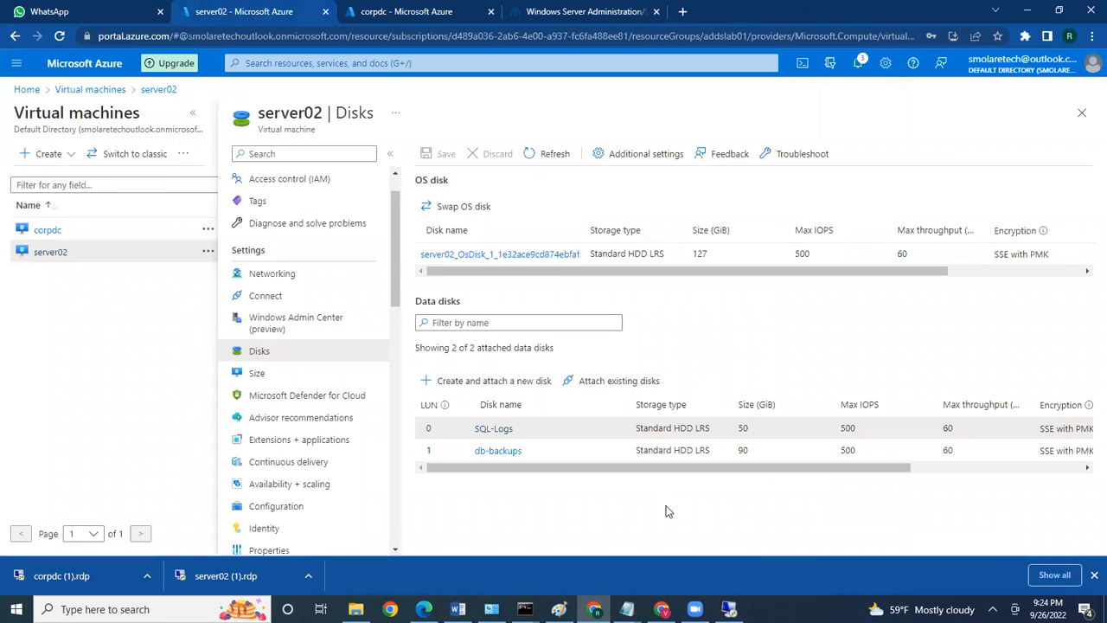
left_click(729, 609)
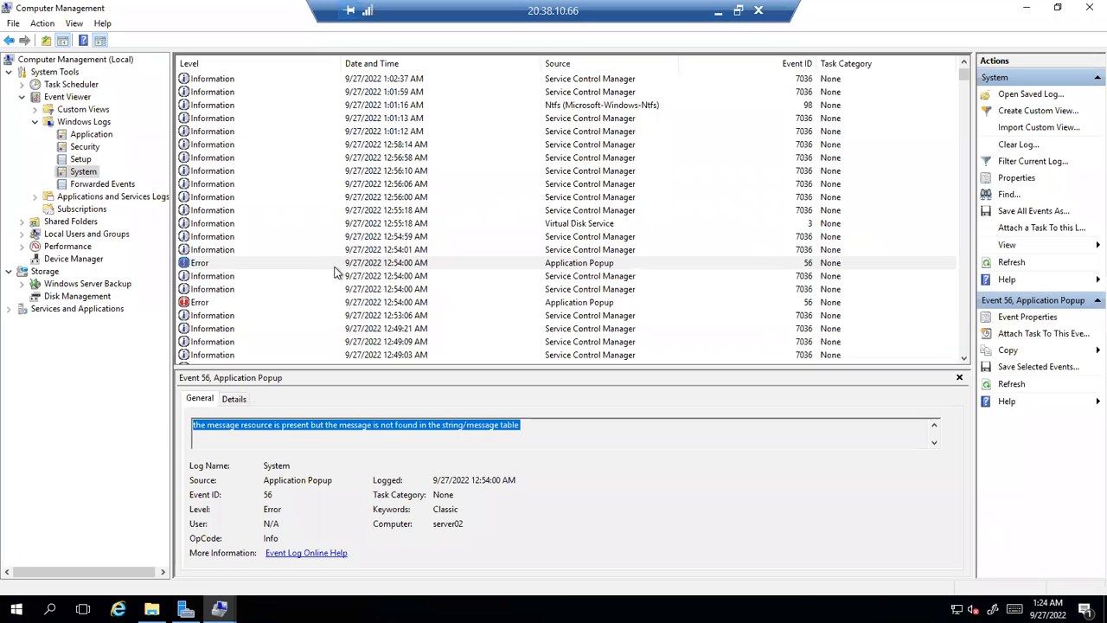
left_click(376, 304)
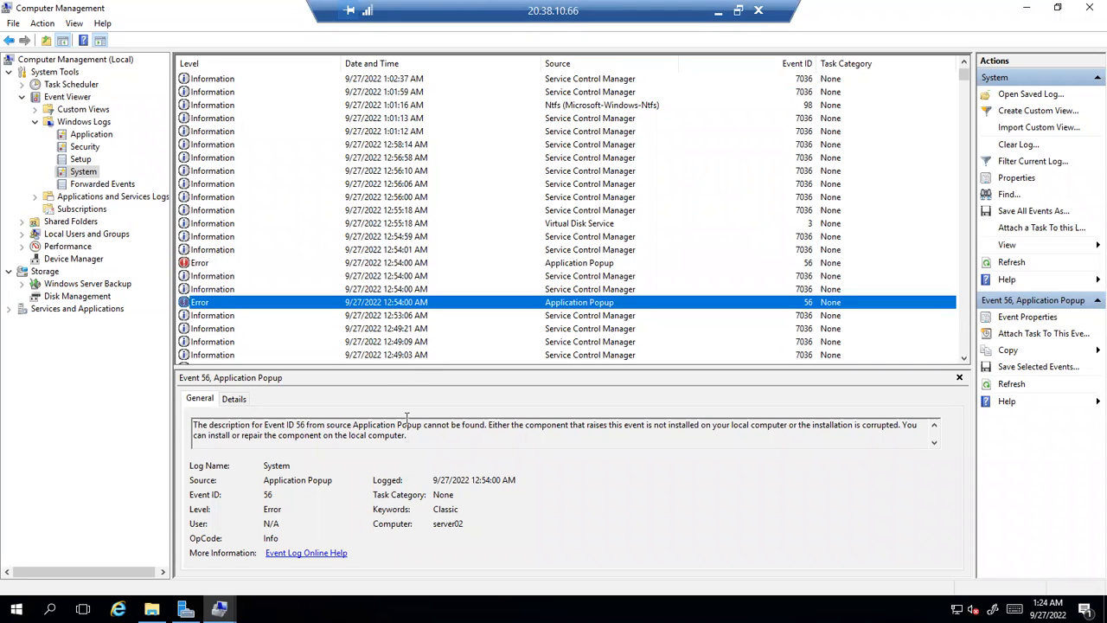
scroll(417, 317, "down", 5)
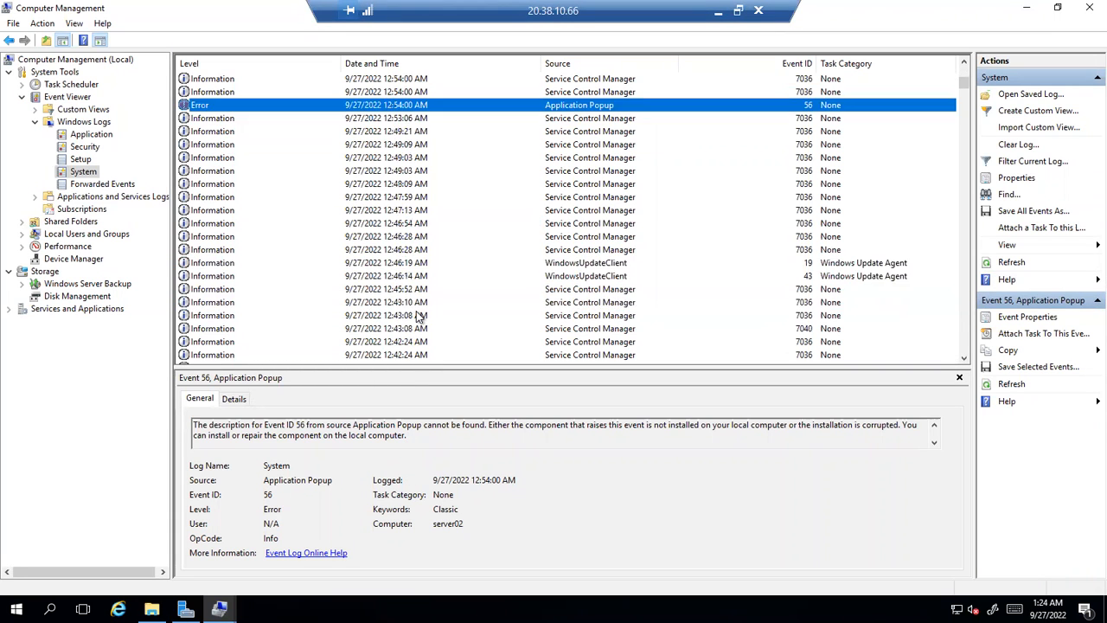
scroll(417, 317, "down", 3)
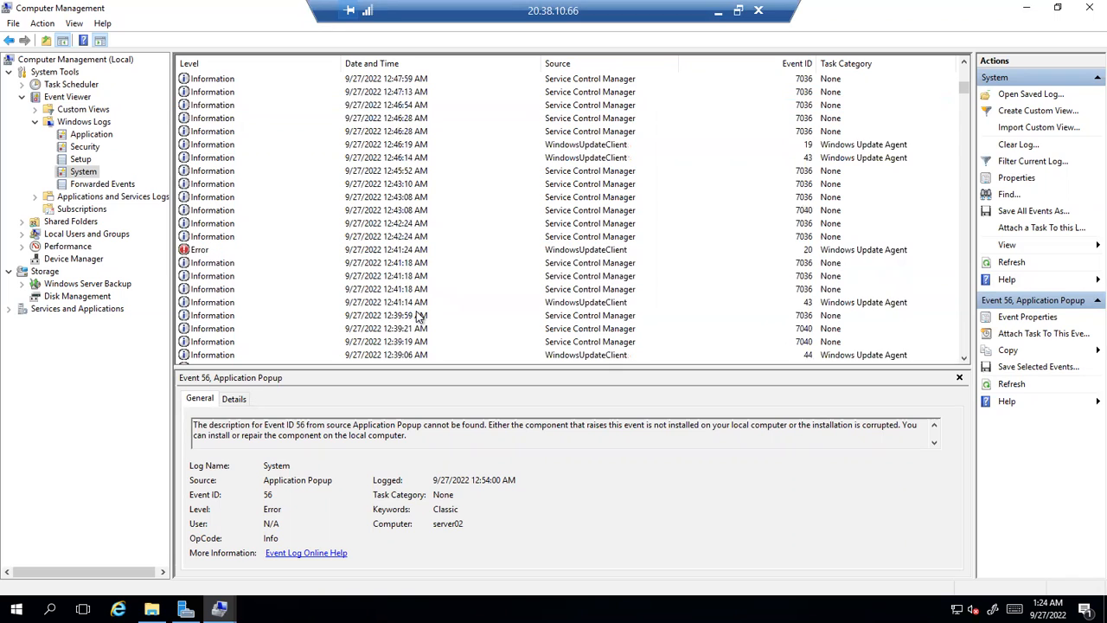
left_click(384, 252)
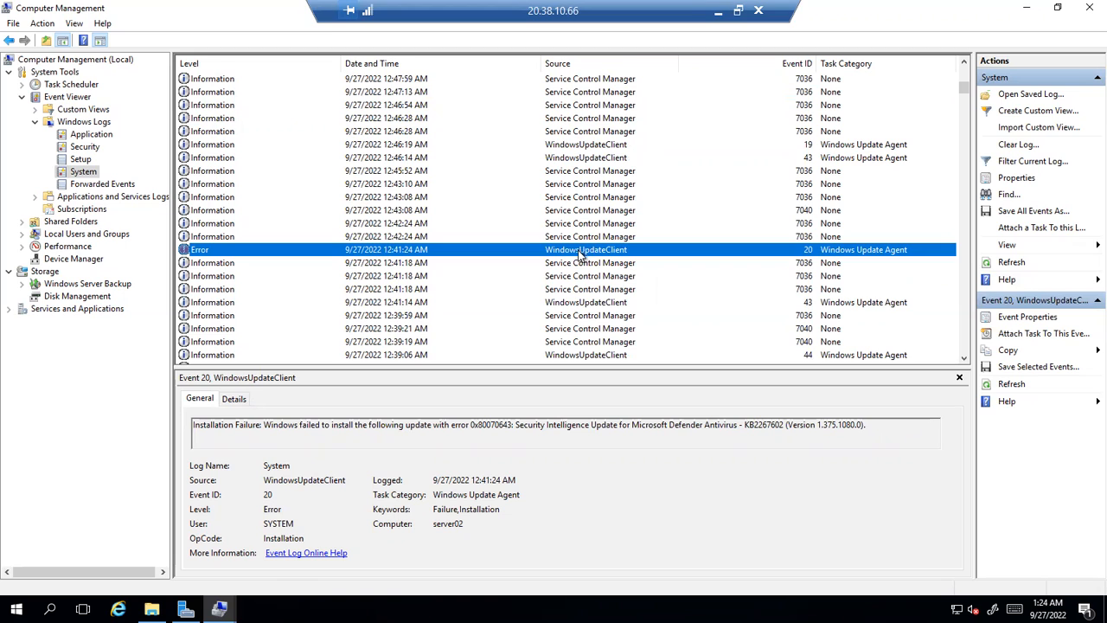
left_click_drag(263, 424, 856, 419)
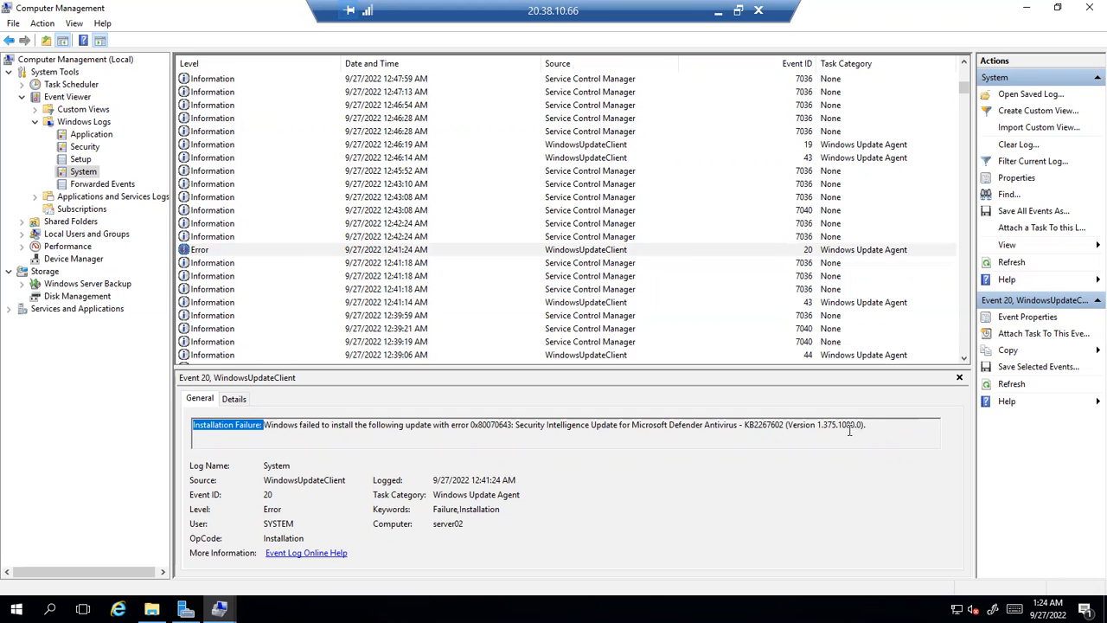
Inspect the DistributedCOM 10016 error, then view the empty Forwarded Events log
scroll(376, 268, "down", 7)
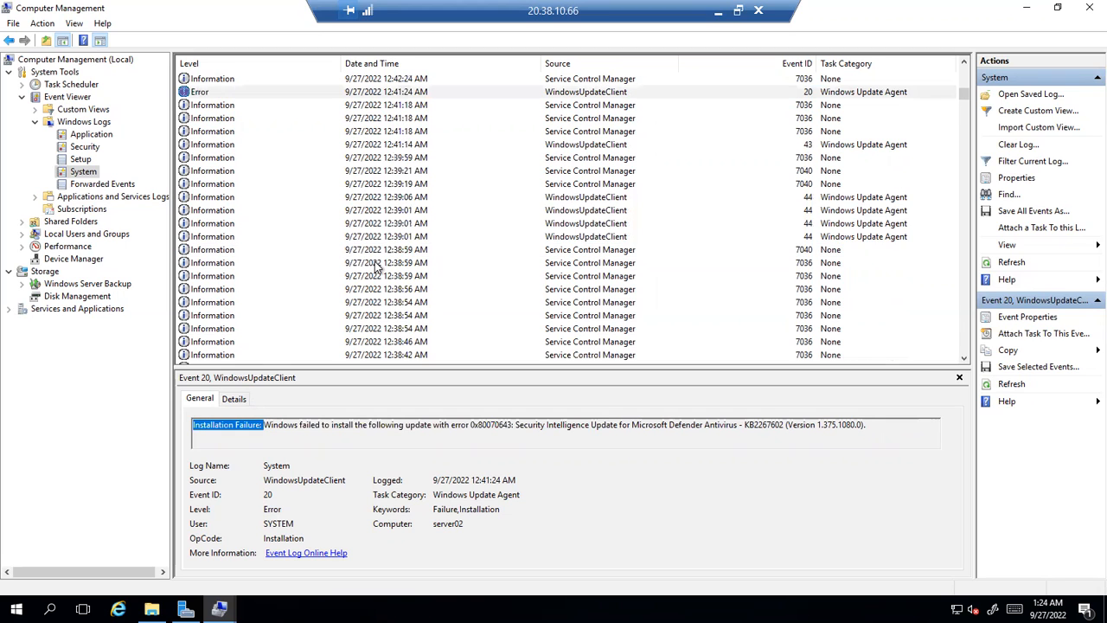
scroll(346, 259, "down", 6)
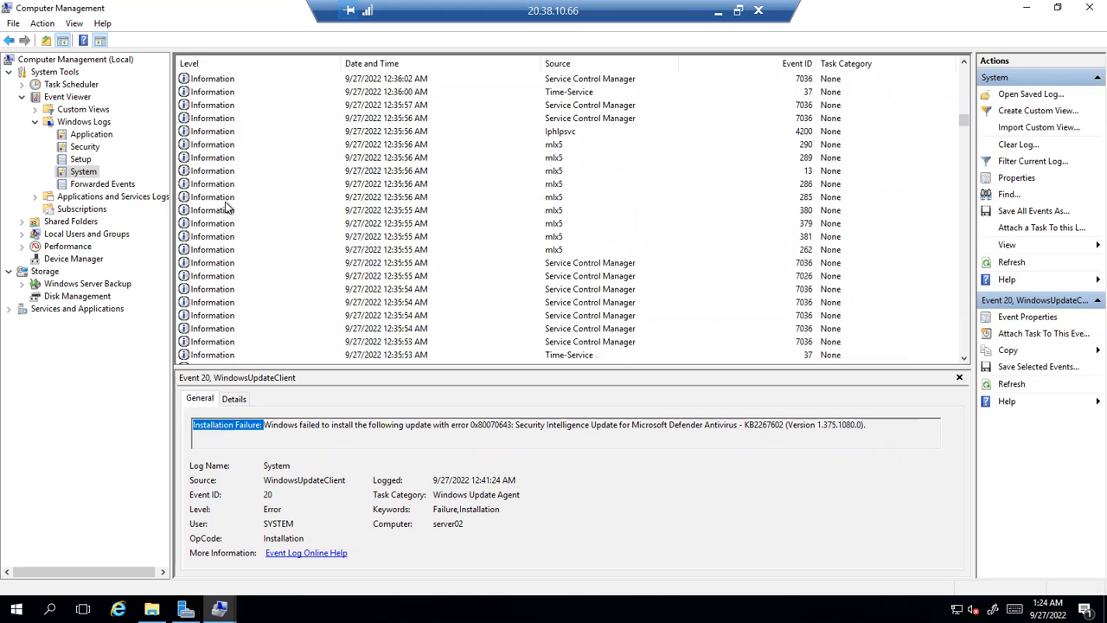
left_click(204, 225)
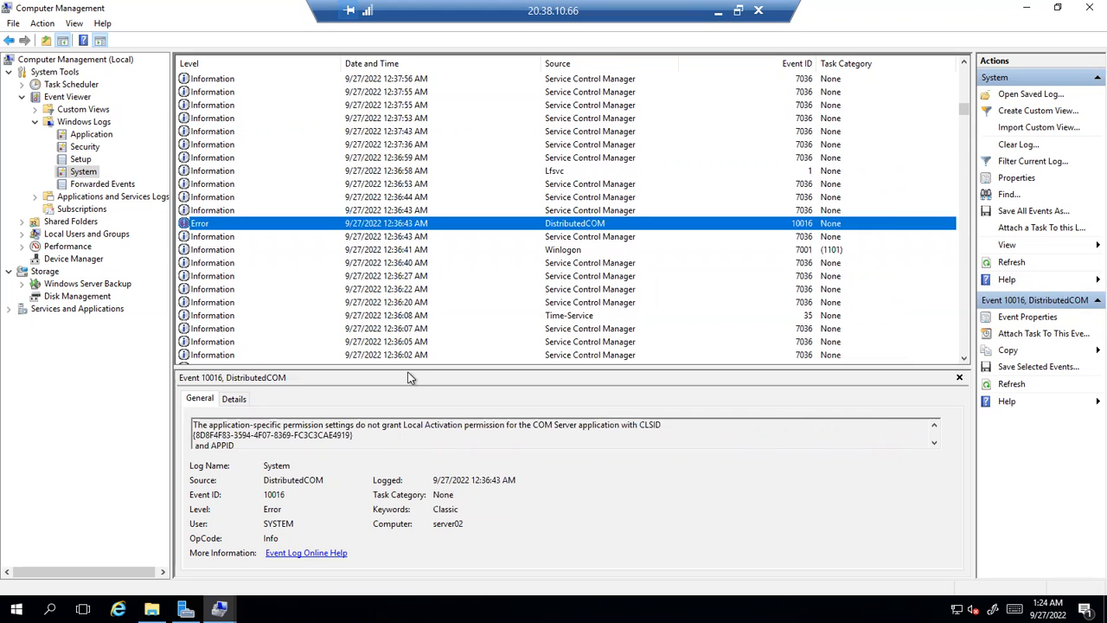
left_click(98, 187)
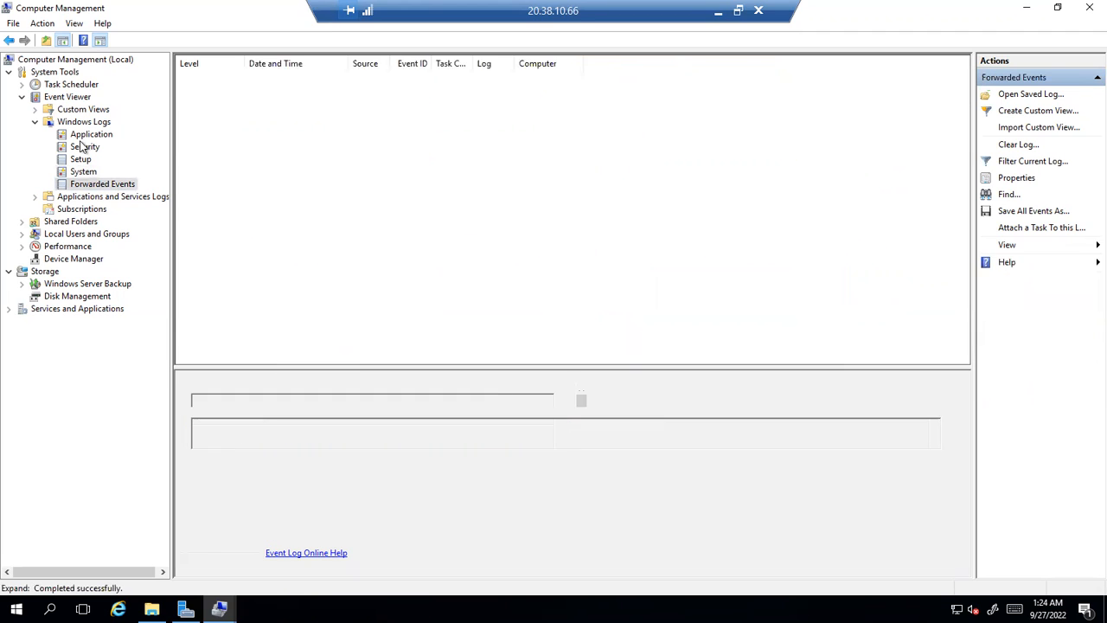
Browse the Application log, then minimize the remote session to show the Azure server02 Disks page
left_click(86, 136)
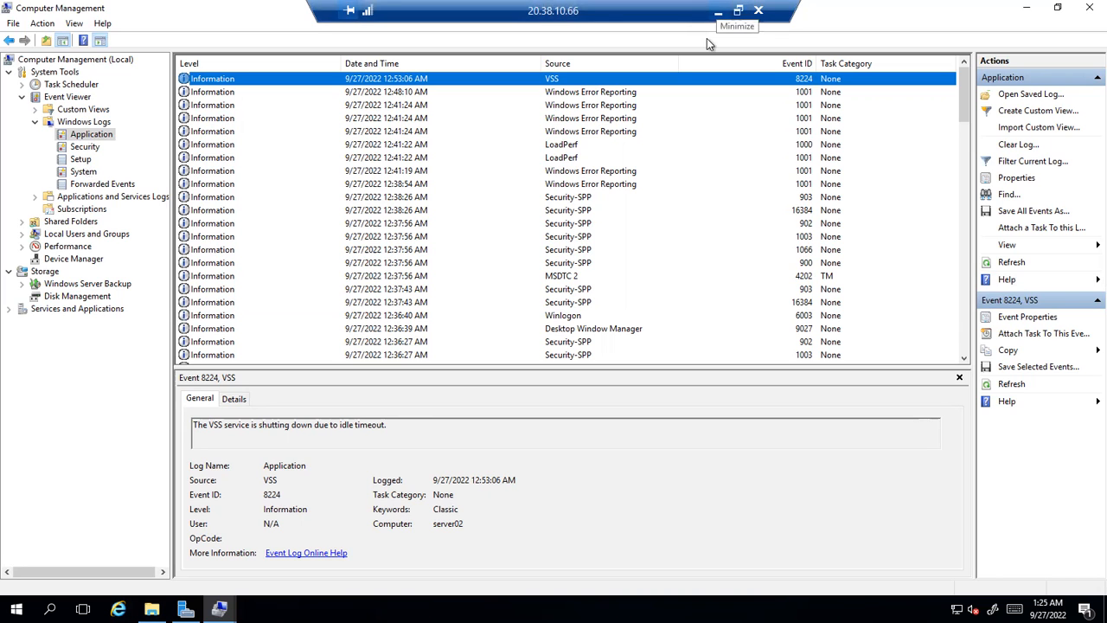
scroll(510, 243, "down", 10)
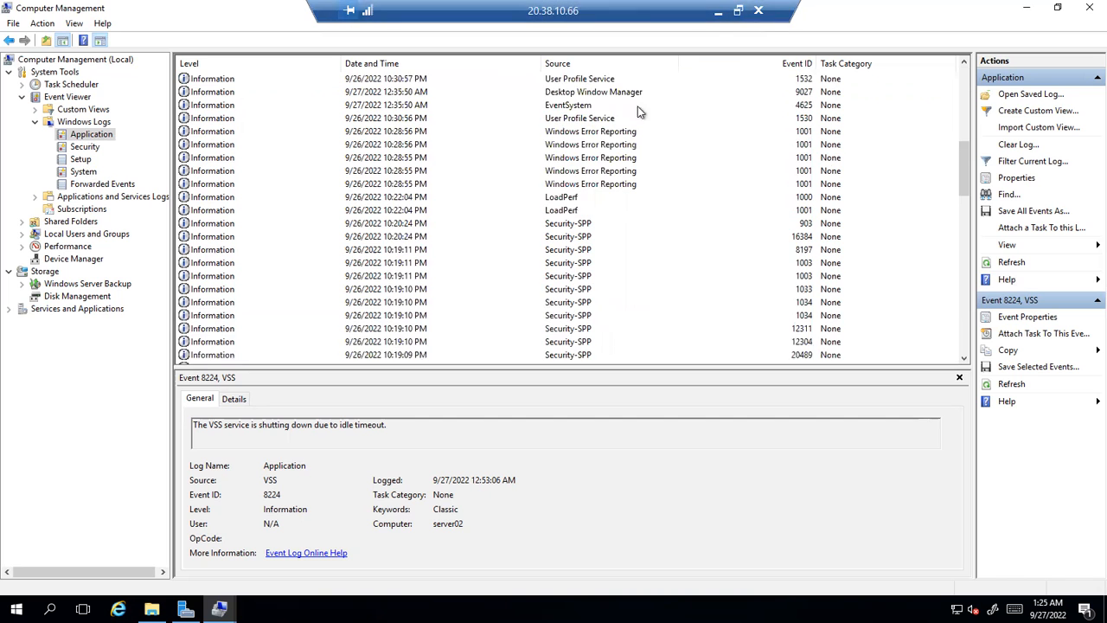
left_click(718, 13)
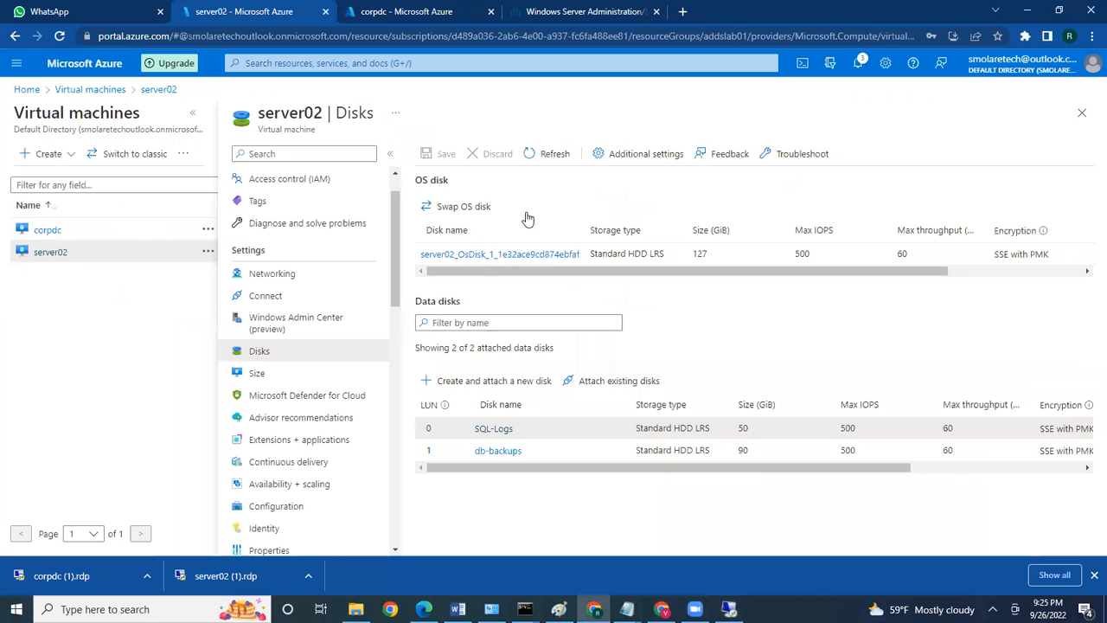
left_click(729, 609)
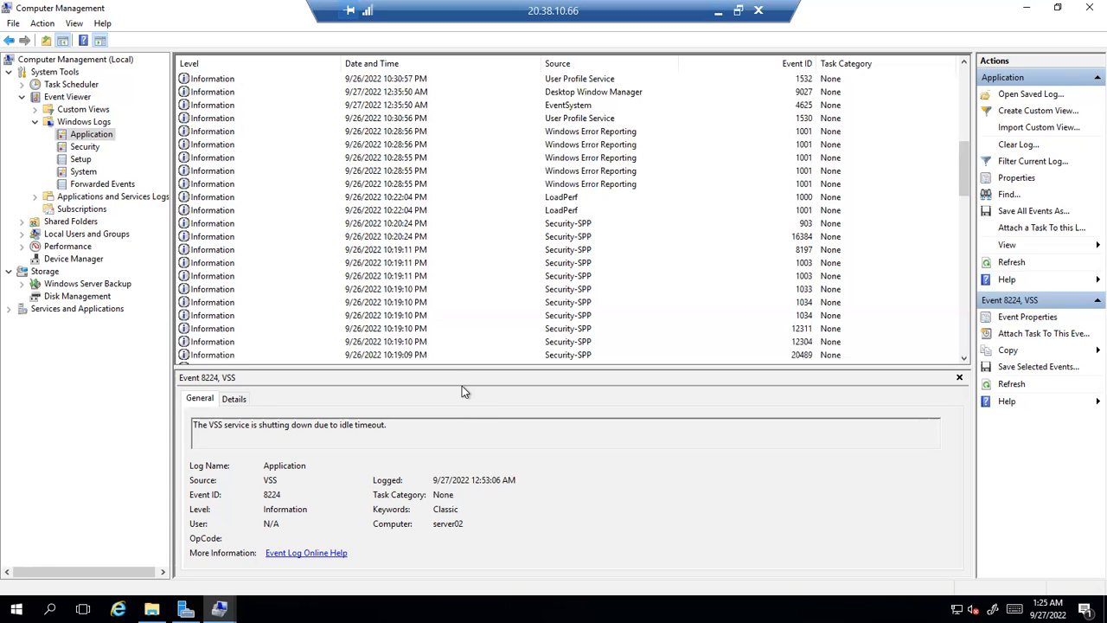
left_click(717, 11)
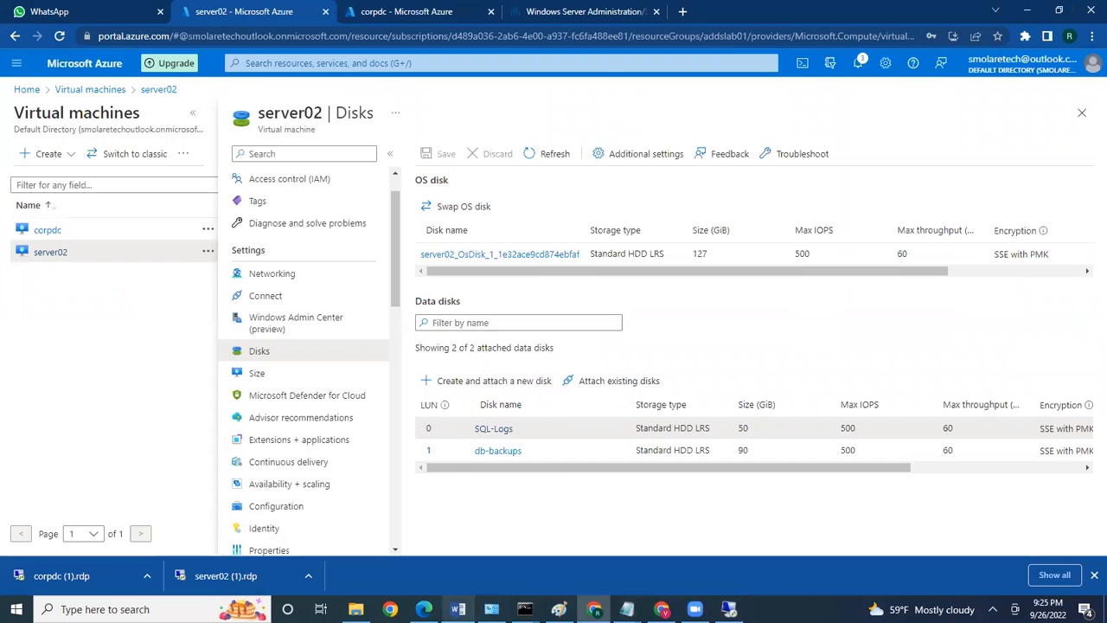
In the Training course outline, highlight Sessions 10 through 12 in yellow
left_click(458, 609)
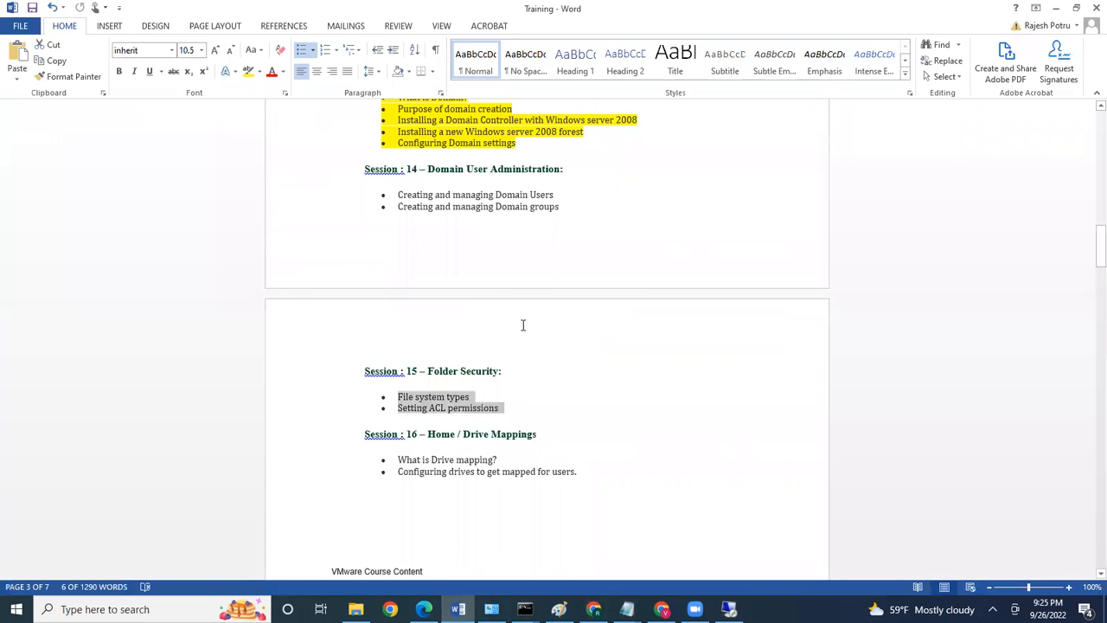
scroll(523, 324, "up", 10)
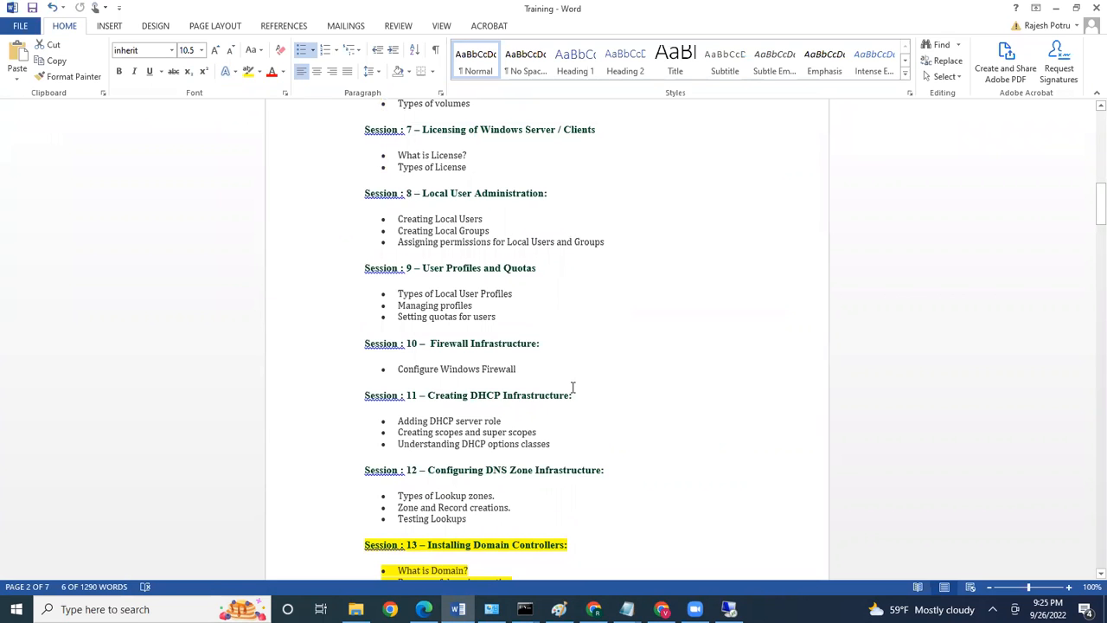
scroll(573, 387, "down", 2)
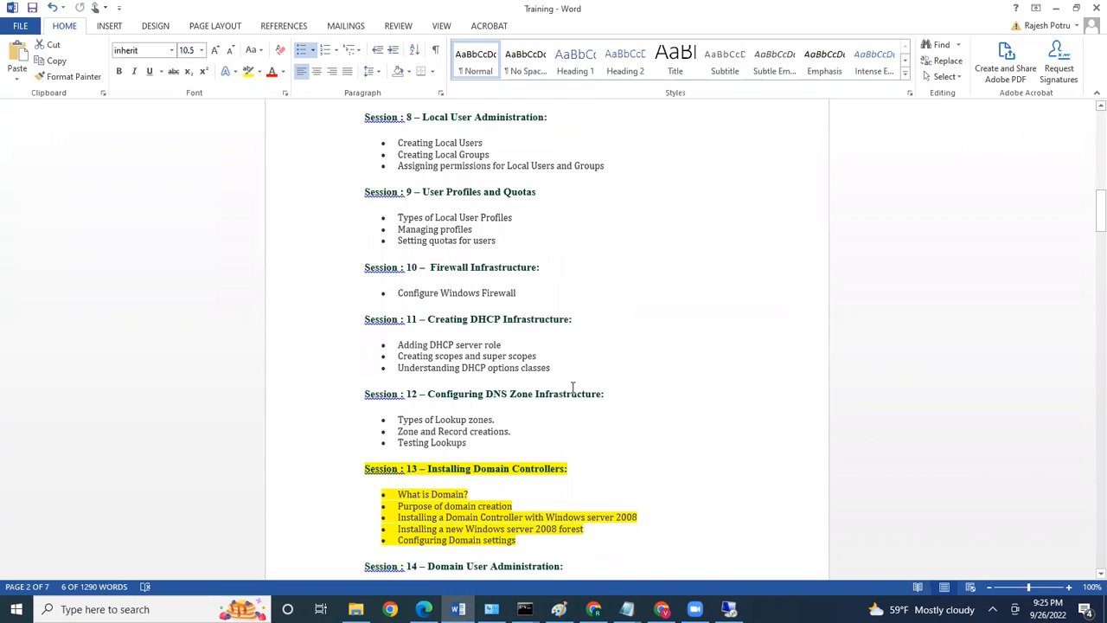
scroll(572, 387, "up", 3)
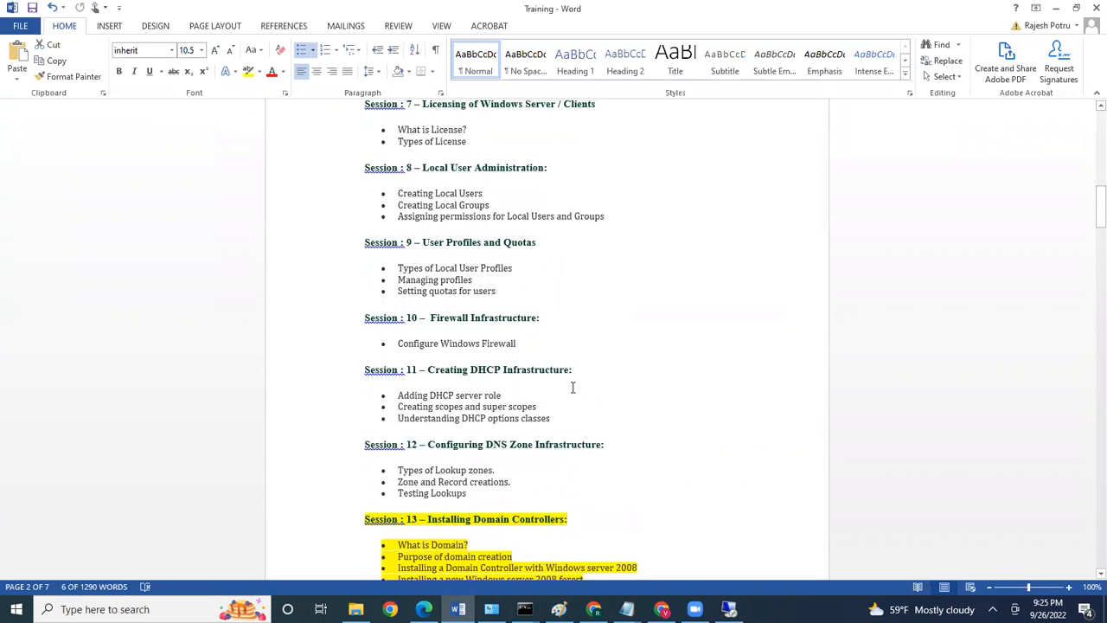
scroll(573, 387, "down", 1)
scroll(573, 387, "up", 7)
scroll(572, 387, "down", 7)
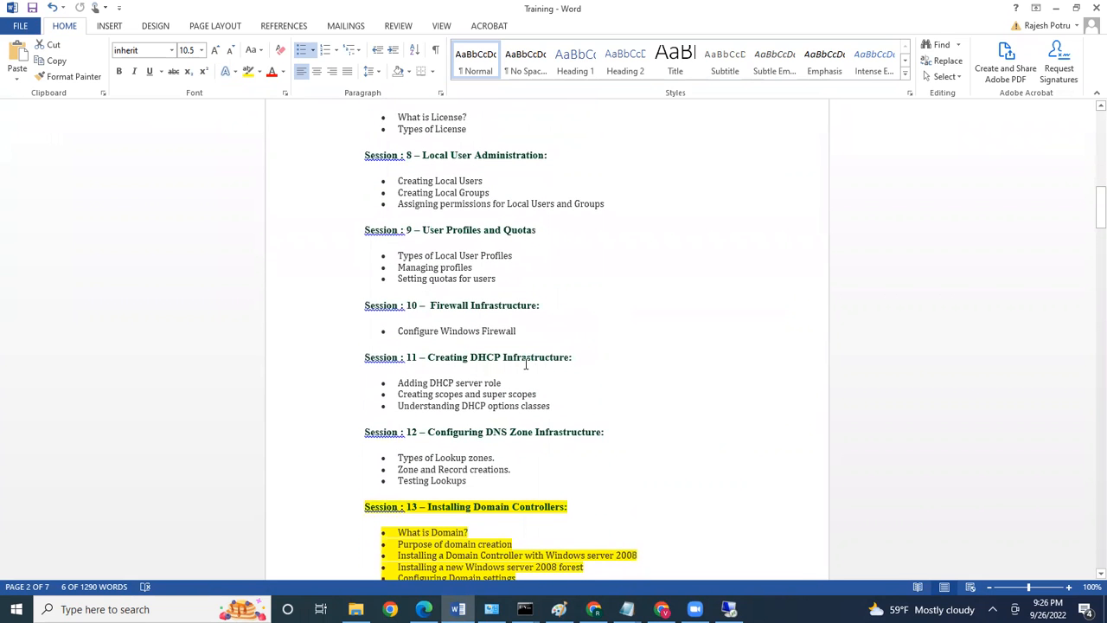
left_click(479, 479)
left_click_drag(438, 437, 339, 305)
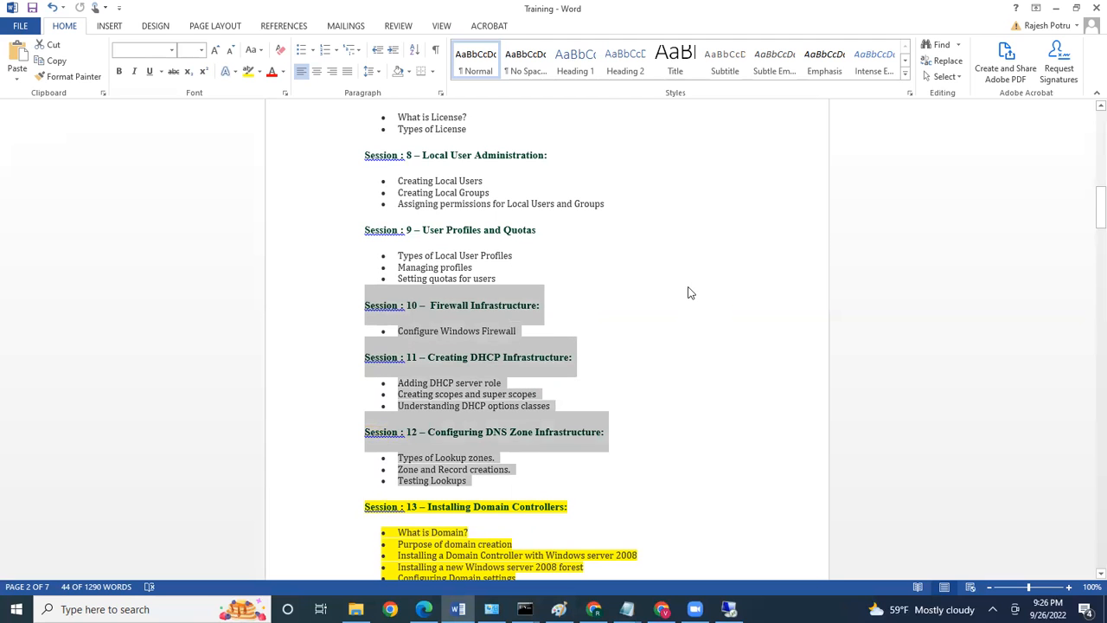
scroll(689, 294, "up", 5)
scroll(690, 286, "up", 5)
scroll(689, 287, "up", 2)
scroll(689, 289, "down", 15)
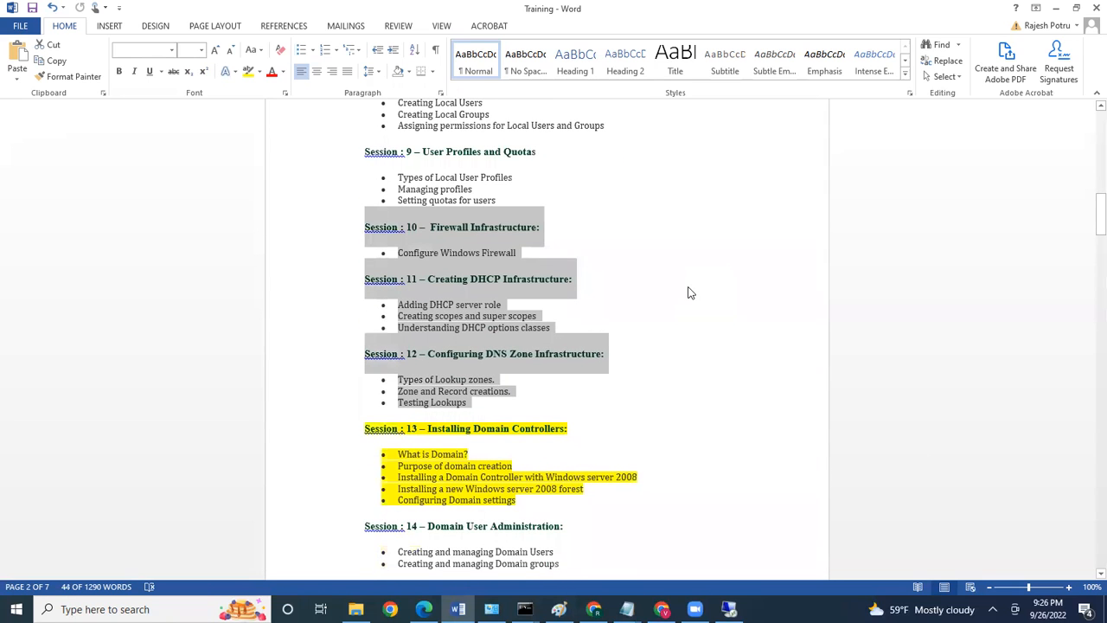
left_click(248, 71)
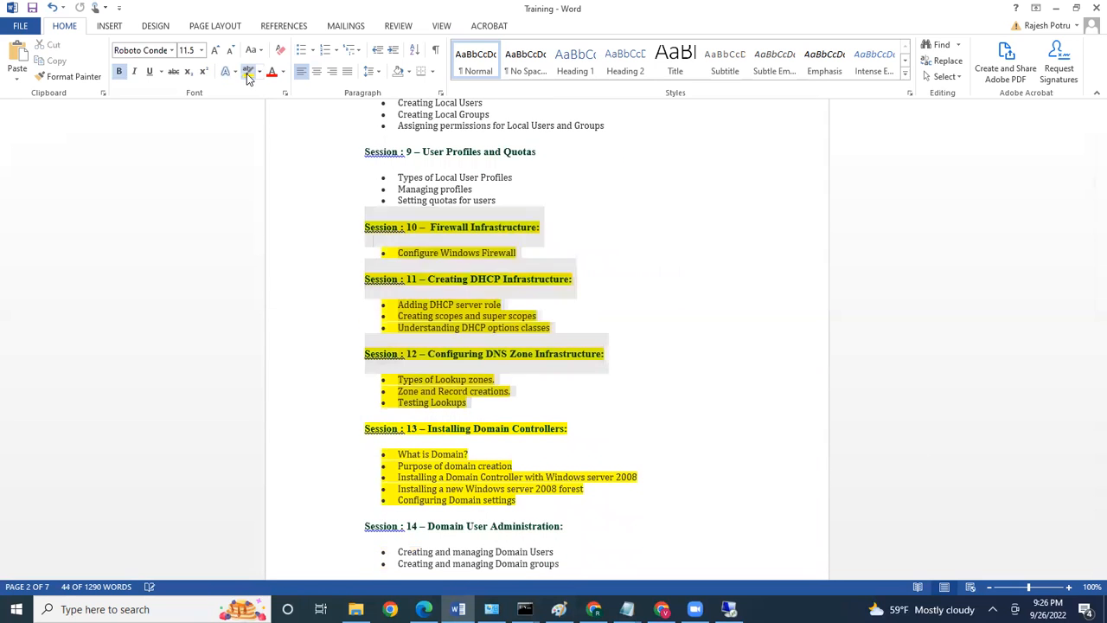
Change Session 13 – Installing Domain Controllers from yellow to a grey highlight
left_click(509, 499)
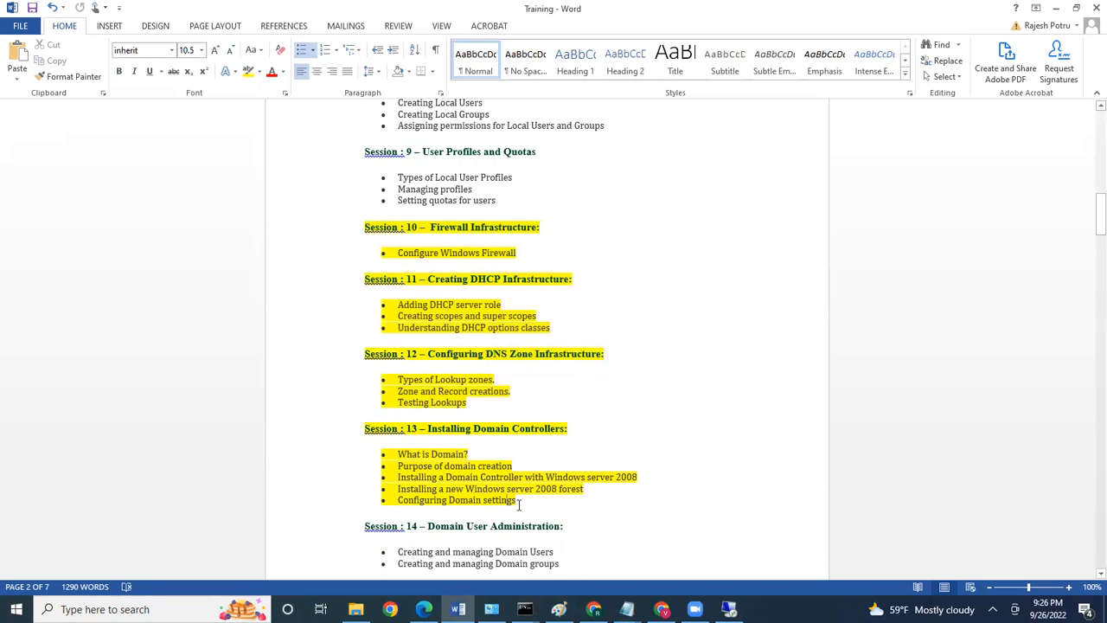
left_click_drag(523, 510, 366, 432)
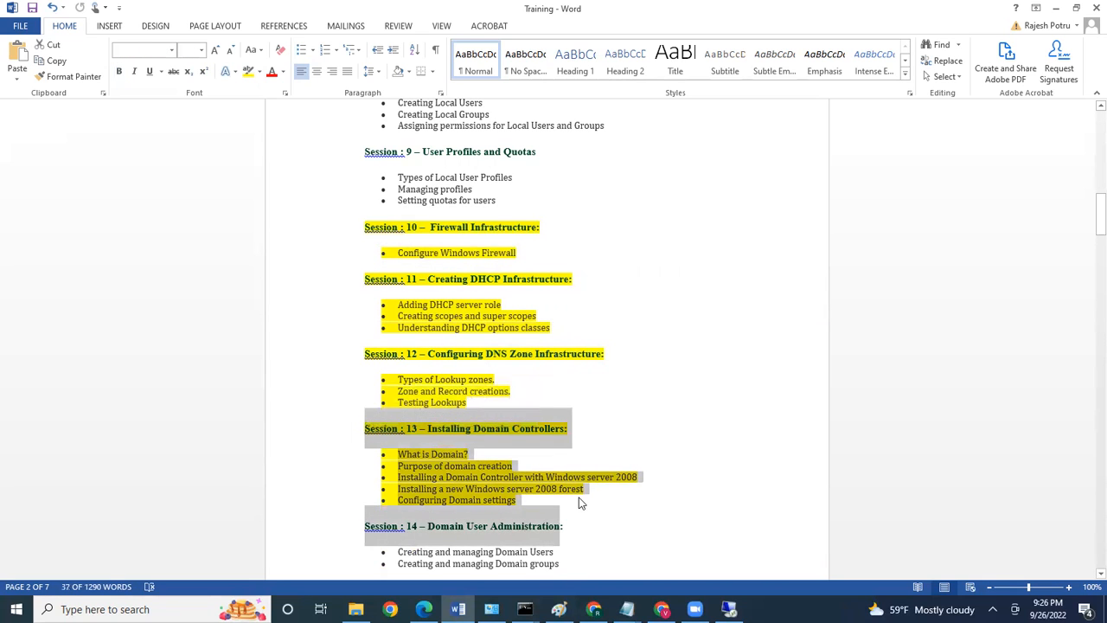
left_click(559, 504)
left_click_drag(529, 501, 366, 432)
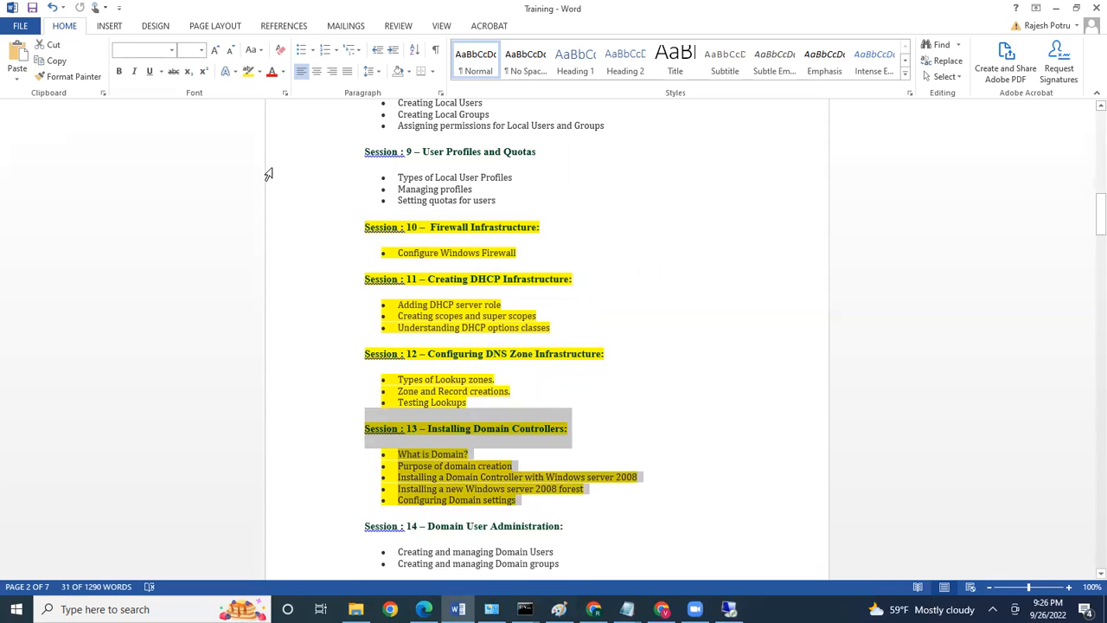
left_click(259, 73)
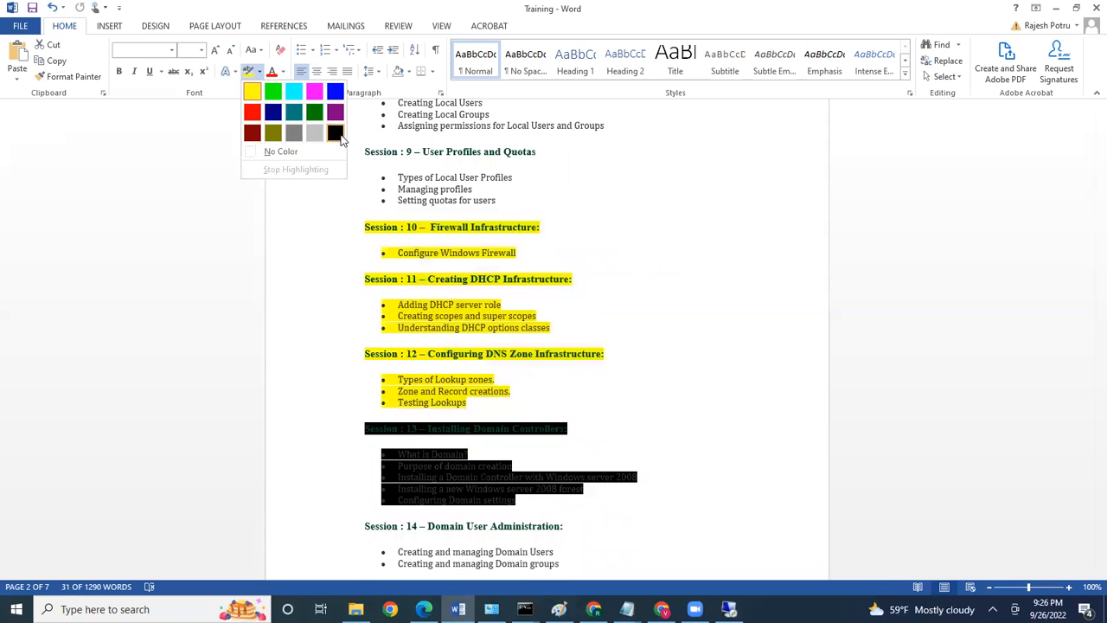
left_click(314, 132)
left_click(660, 395)
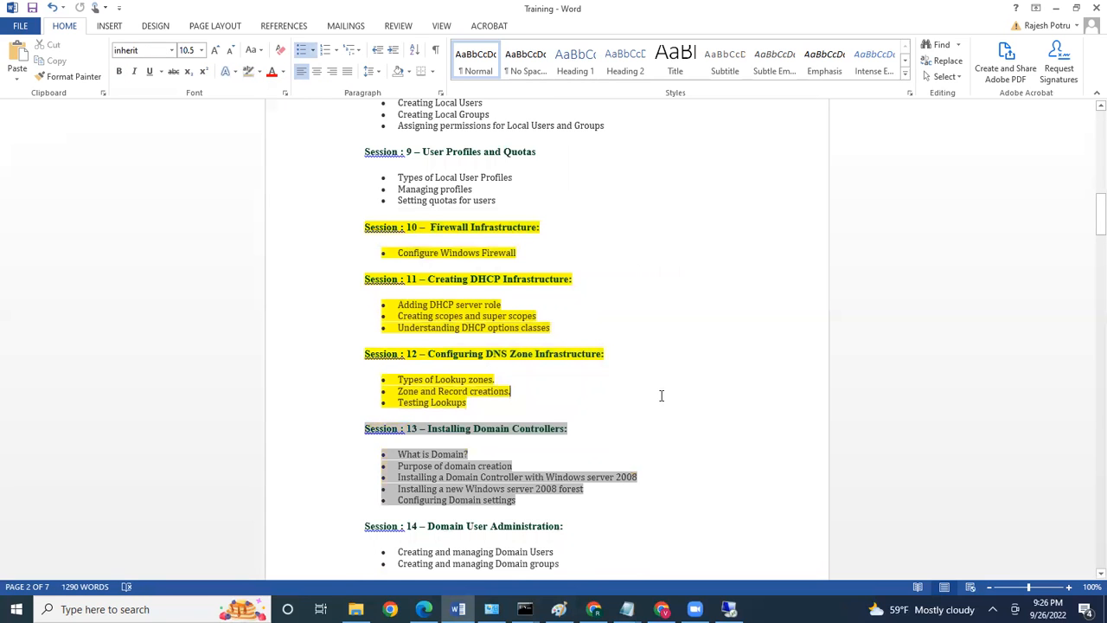
scroll(661, 395, "up", 10)
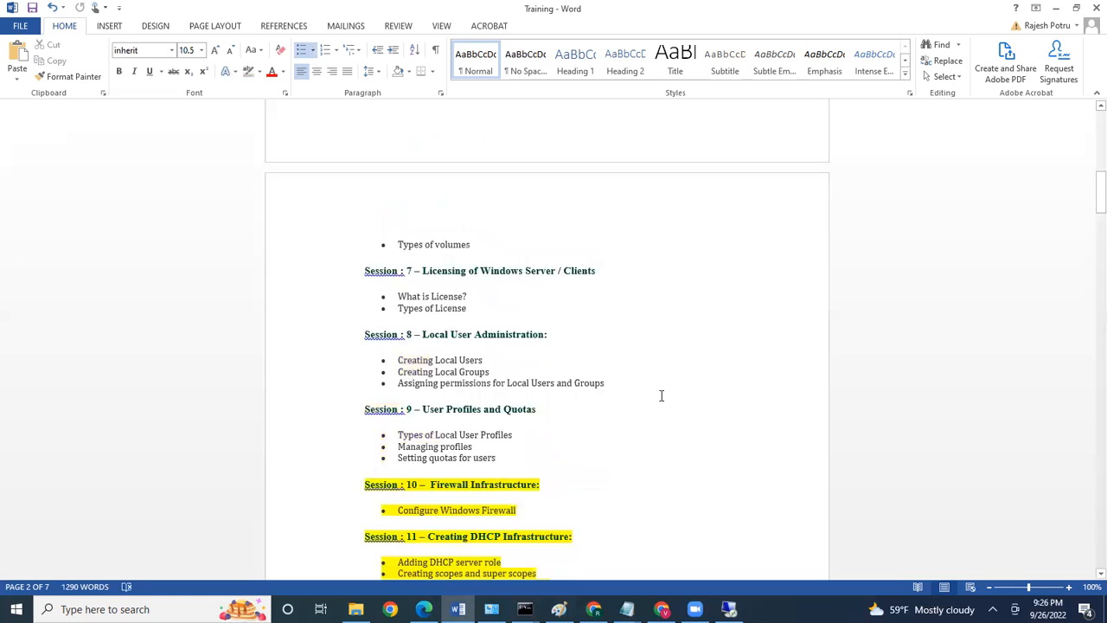
scroll(660, 396, "up", 12)
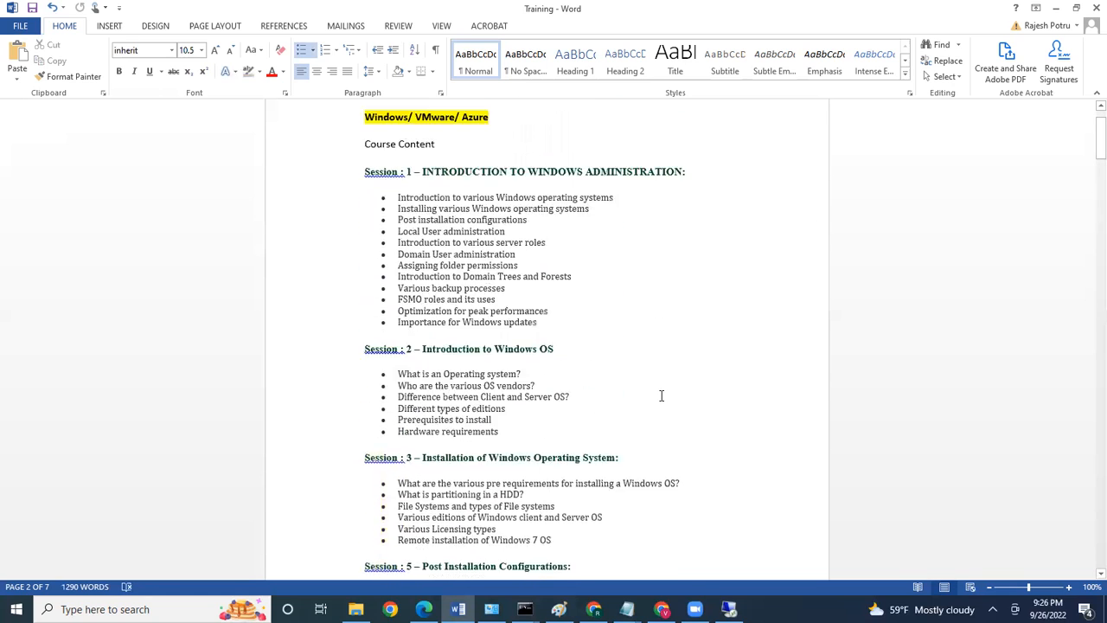
scroll(660, 395, "down", 15)
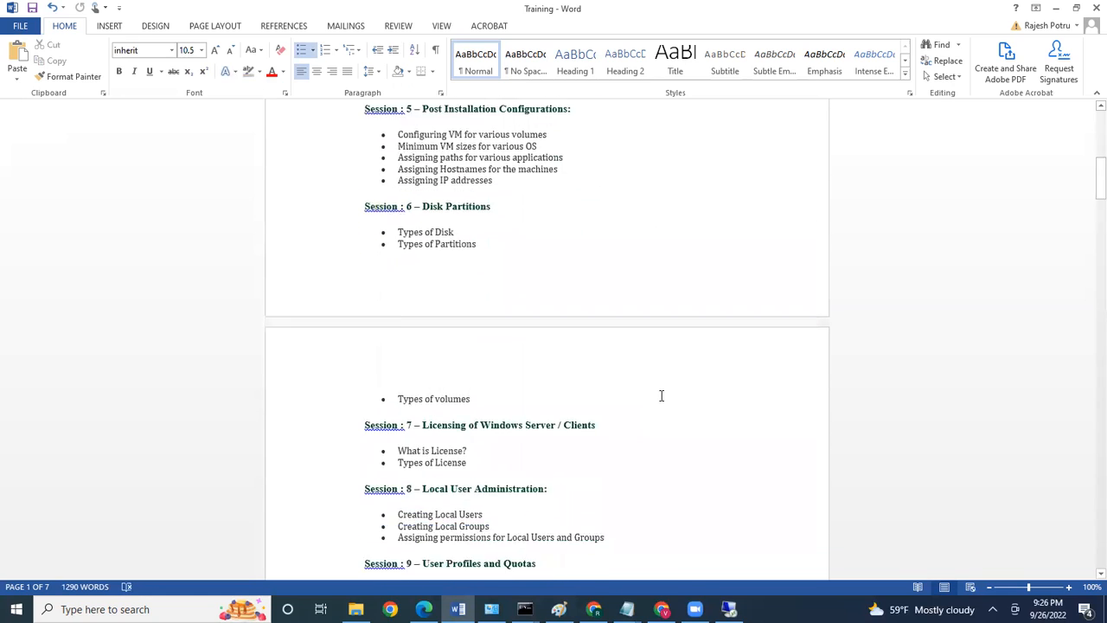